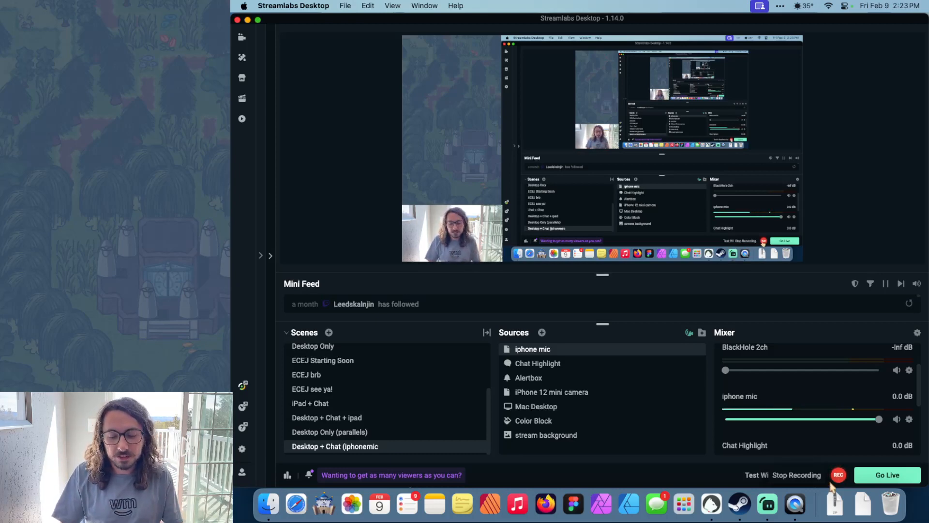
Quit QuickTime Player and minimize the Streamlabs Desktop window.
right_click(795, 503)
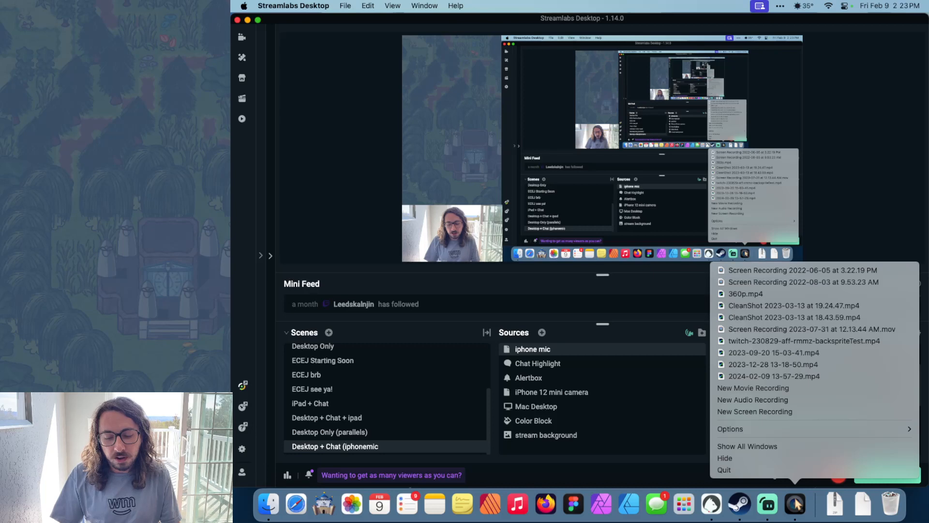
left_click(779, 470)
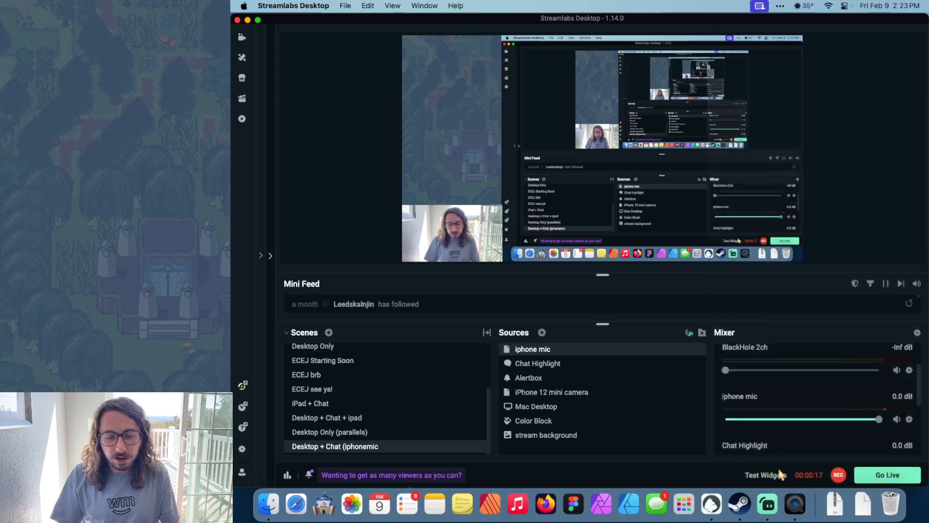
left_click(248, 20)
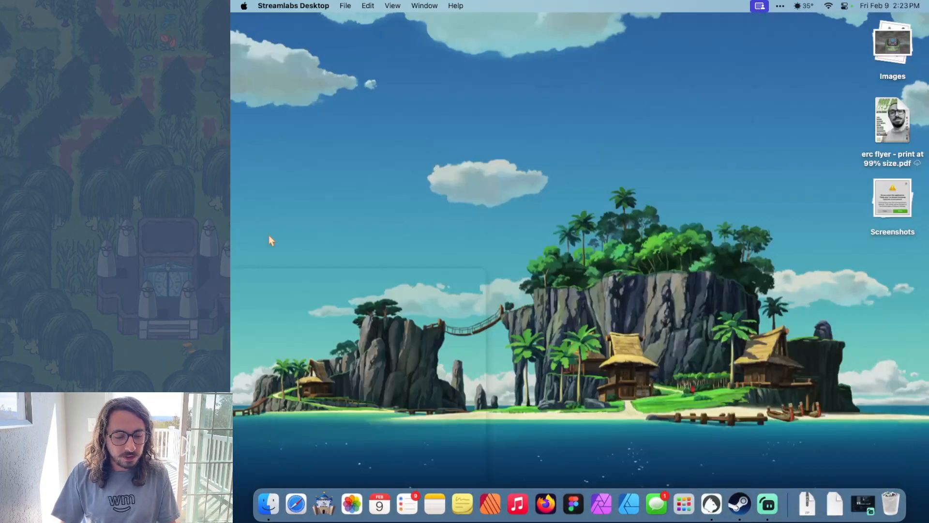
Switch to RPG Maker MZ and expand its window to full screen.
left_click(324, 505)
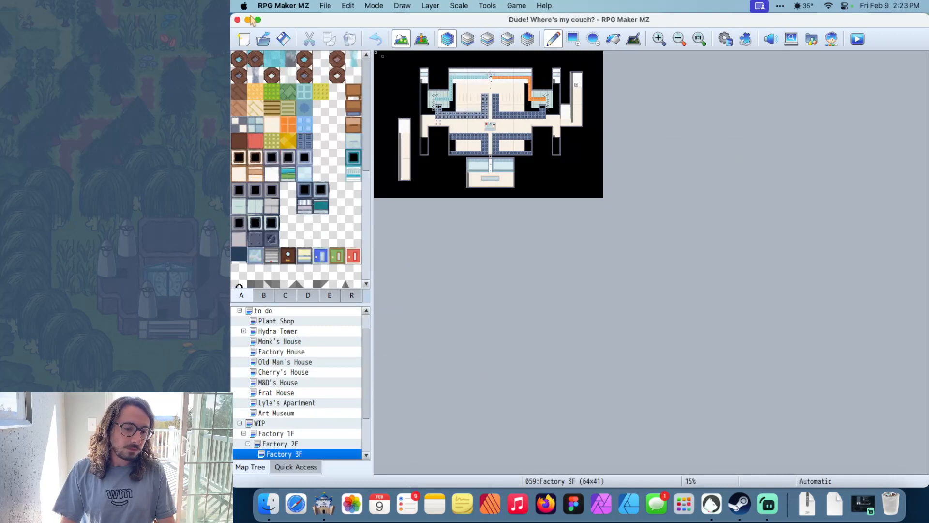
left_click(258, 20)
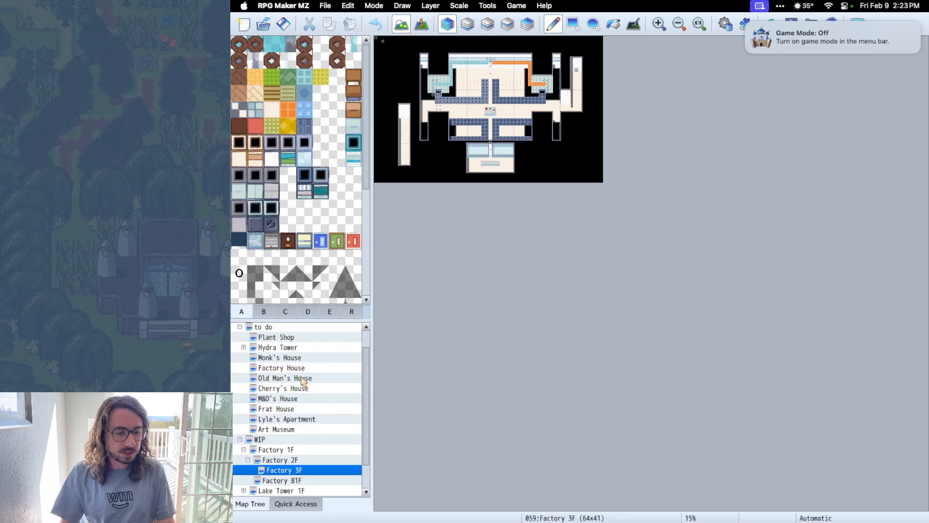
Move Monk's House in the map tree so that it is nested under Lyle's Apartment.
scroll(300, 380, "up", 2)
scroll(302, 381, "down", 5)
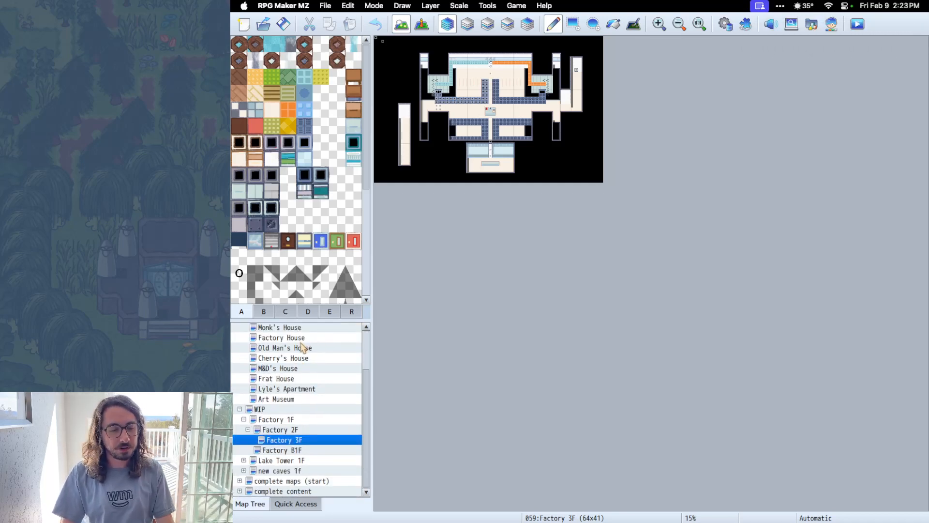
left_click_drag(310, 327, 314, 396)
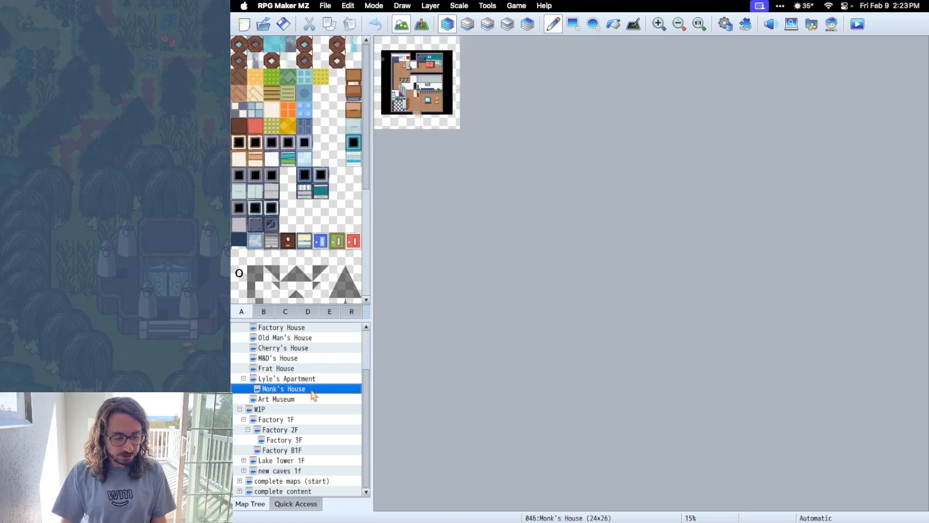
Move Monk's House to the first place in the to do group and open the to do map.
scroll(308, 389, "up", 5)
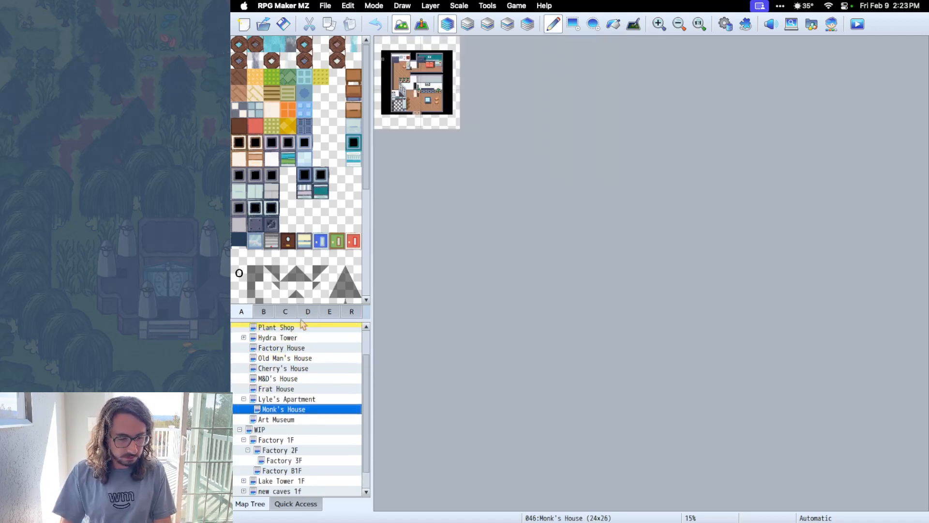
left_click_drag(300, 380, 297, 352)
left_click(265, 349)
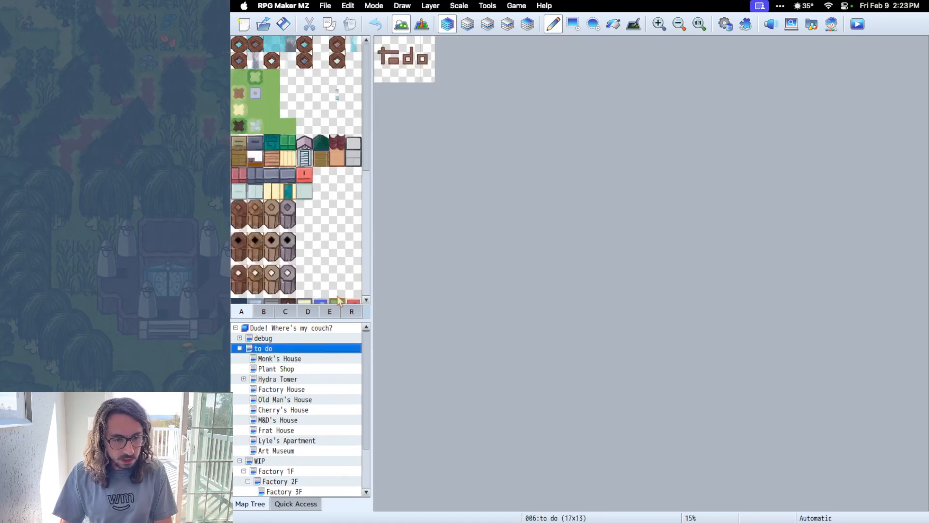
Enlarge the tile palette by shrinking the map tree to about three rows, and look through the A tiles.
left_click_drag(329, 320, 324, 469)
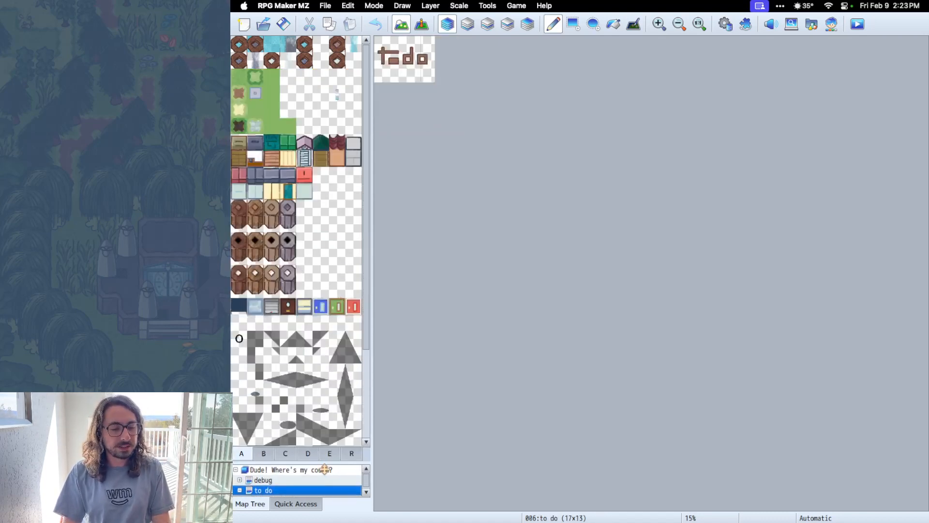
scroll(316, 381, "down", 5)
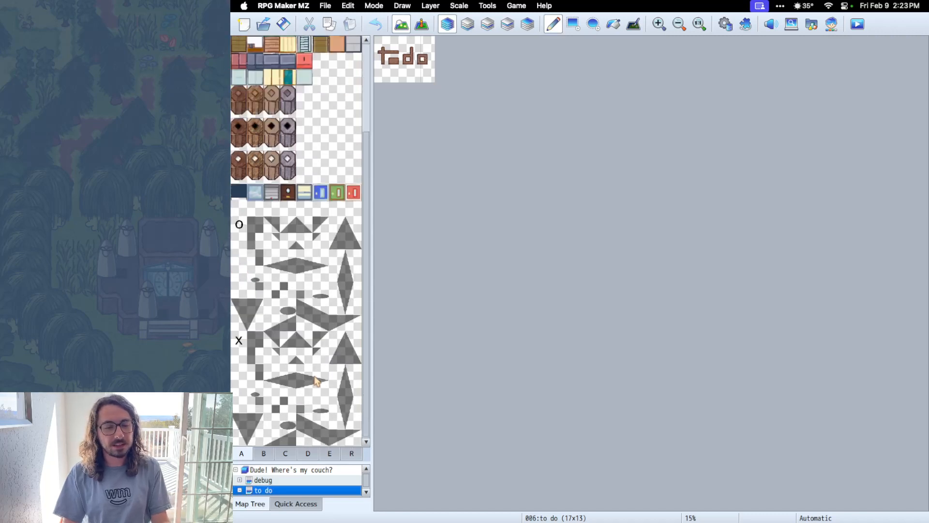
scroll(276, 428, "up", 5)
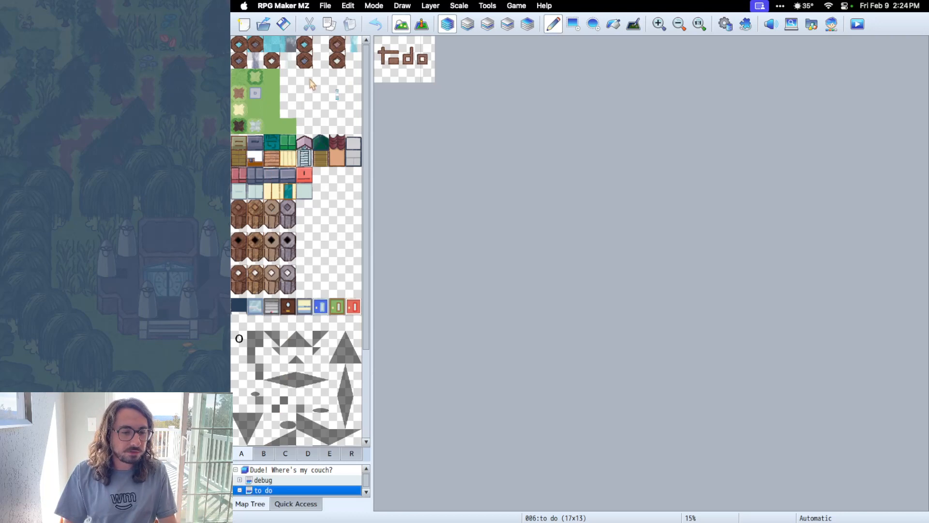
Pick sample A tiles from the different groups: the green grass patch, the grey-blue roof and the red roof.
left_click(283, 49)
left_click(255, 77)
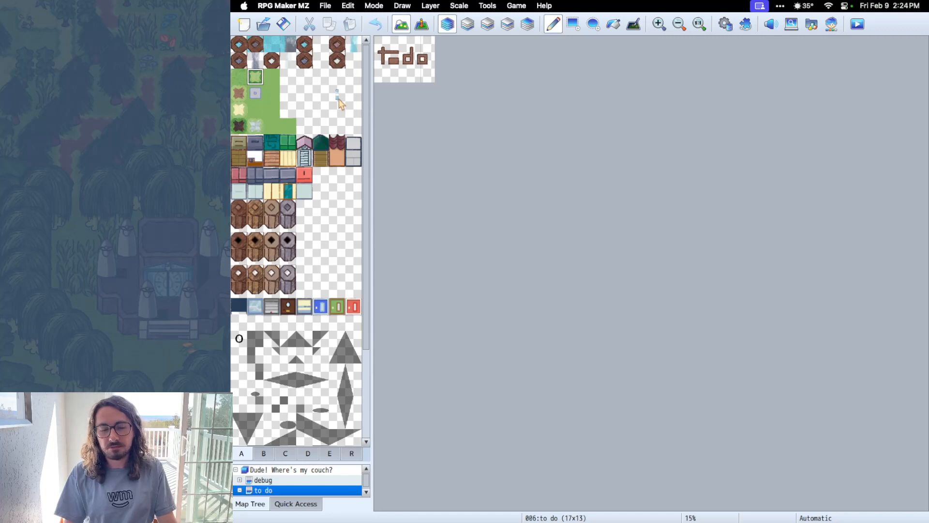
left_click(252, 145)
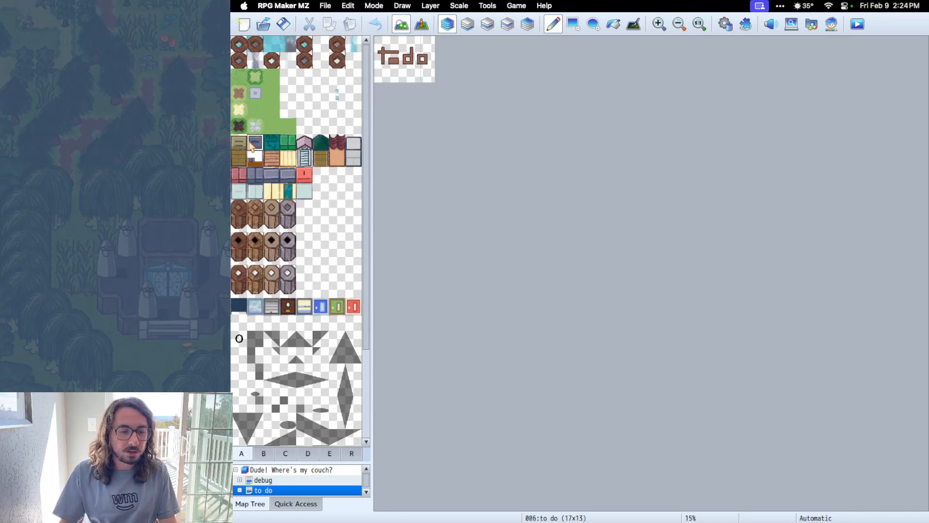
left_click(309, 179)
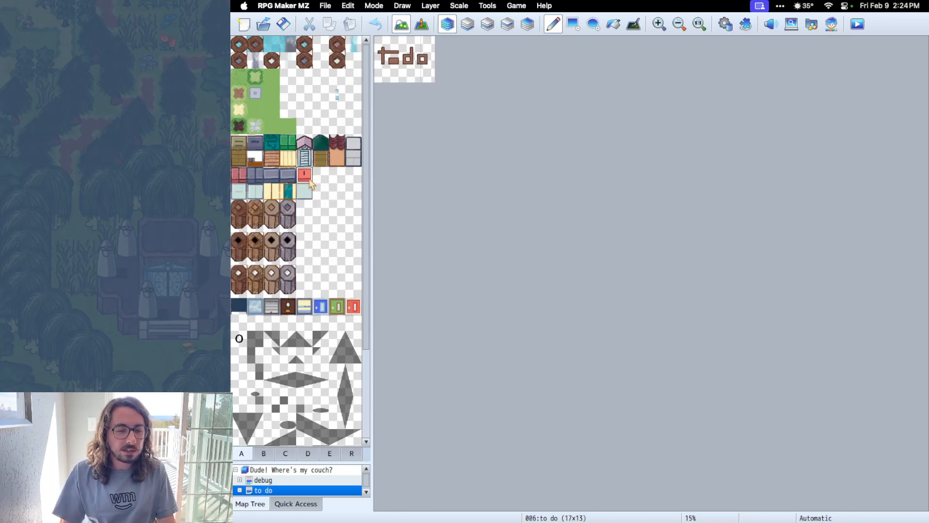
Expand the debug group in the map tree and open MAP014 with the view scaled to 33%.
key("super+plus")
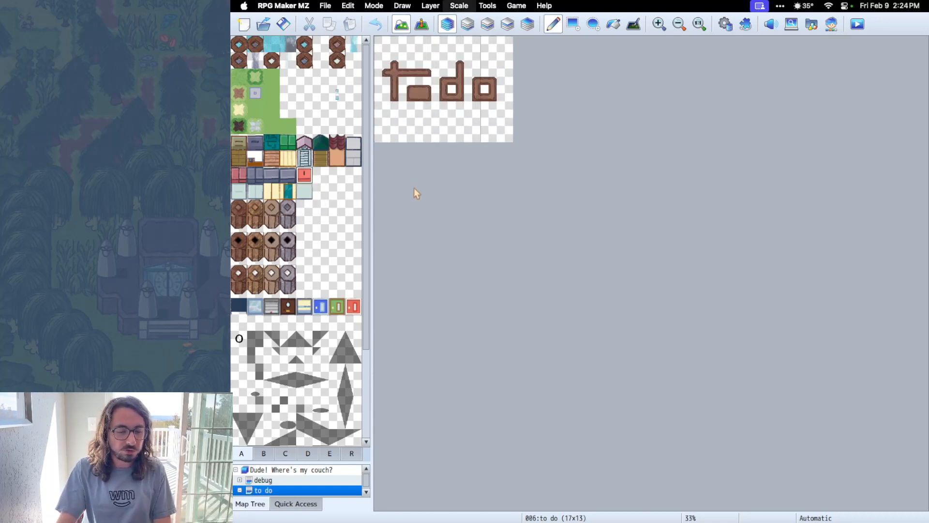
double_click(242, 480)
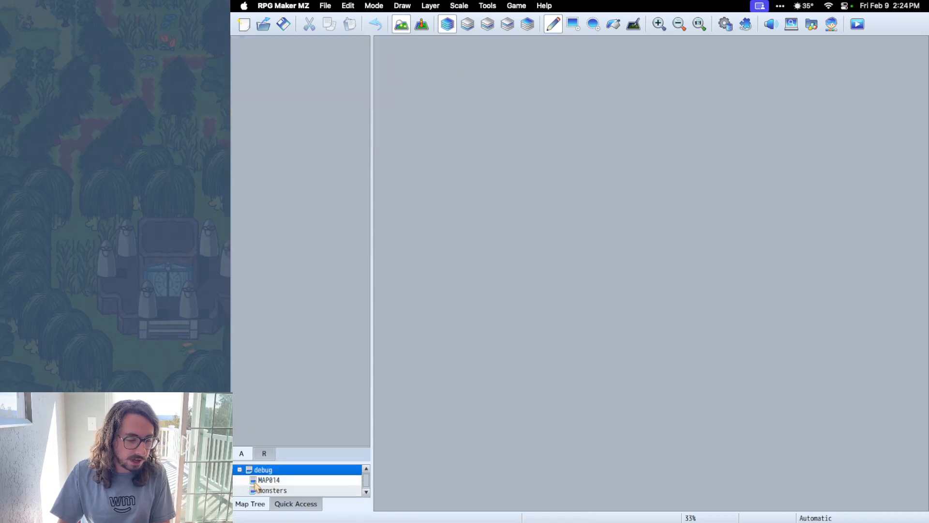
left_click(268, 481)
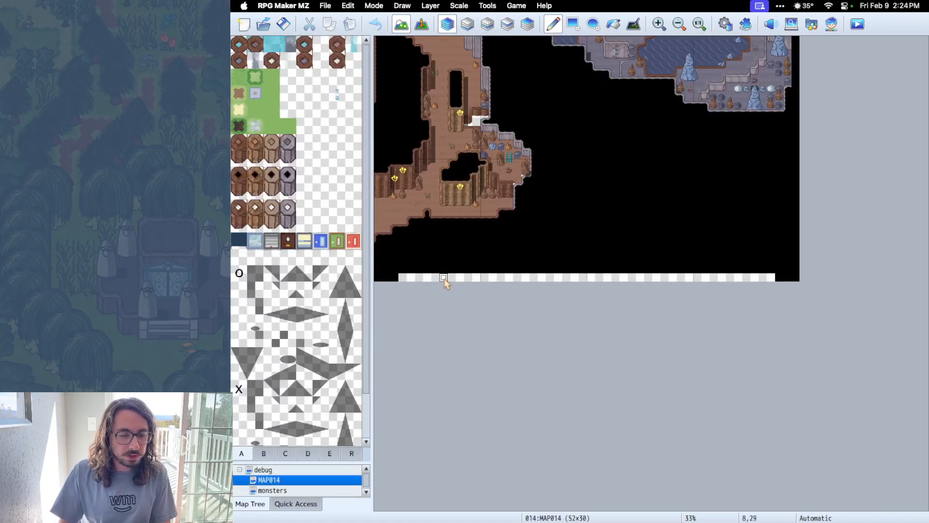
Clear the western half of MAP014 with a blank Rectangle, then clear an oval area in the southeast with the Ellipse tool.
left_click(573, 24)
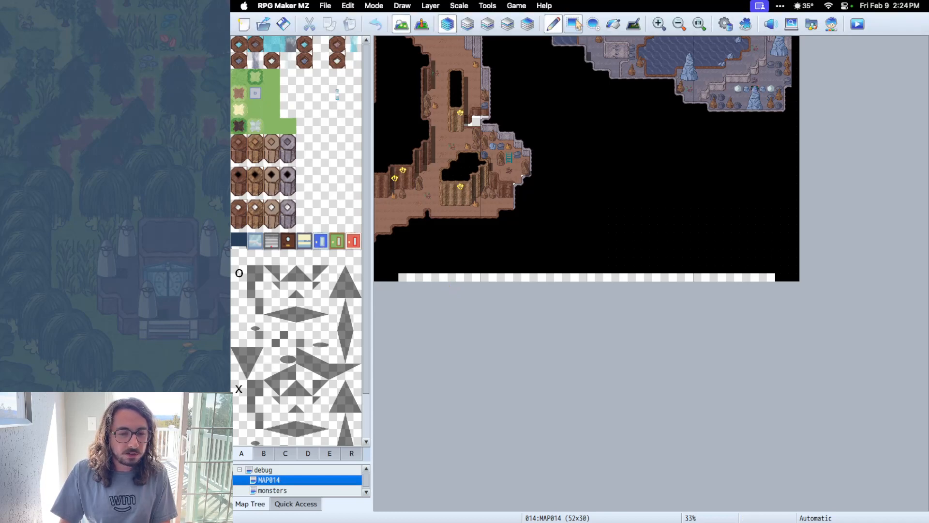
mouse_move(379, 38)
left_mouse_down()
mouse_move(584, 297)
mouse_move(584, 323)
left_mouse_up()
left_click(592, 23)
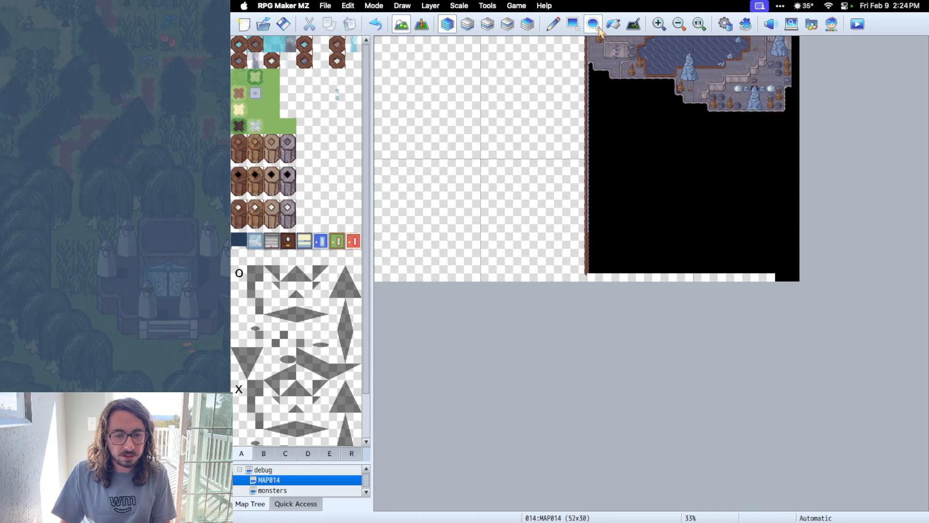
left_click_drag(640, 148, 804, 275)
Use Flood Fill to blank the black areas around the cleared oval and the adjoining leftover pieces of MAP014.
left_click(613, 23)
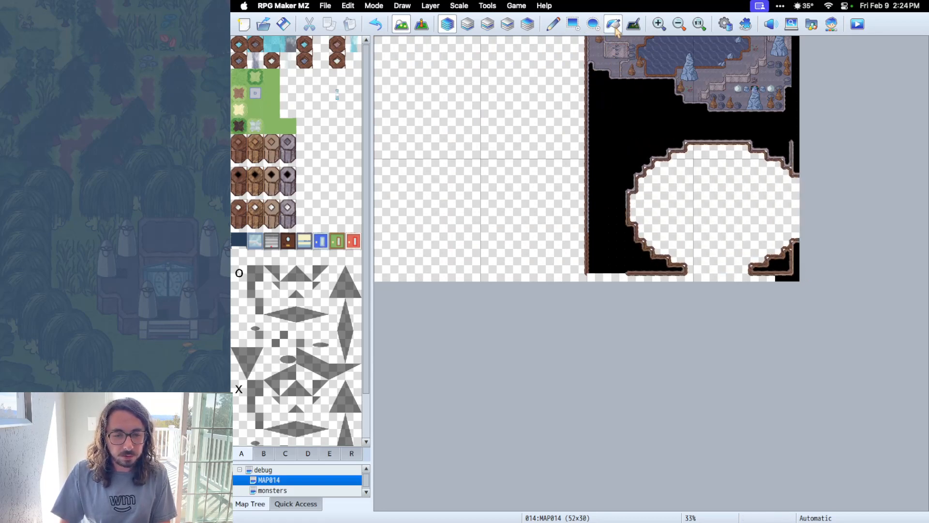
left_click(617, 112)
left_click(640, 87)
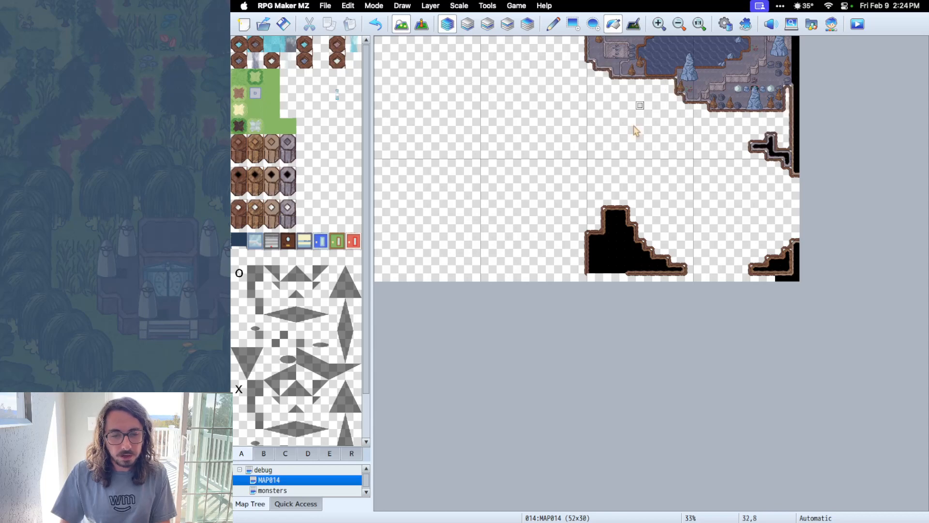
left_click(623, 247)
left_click(601, 255)
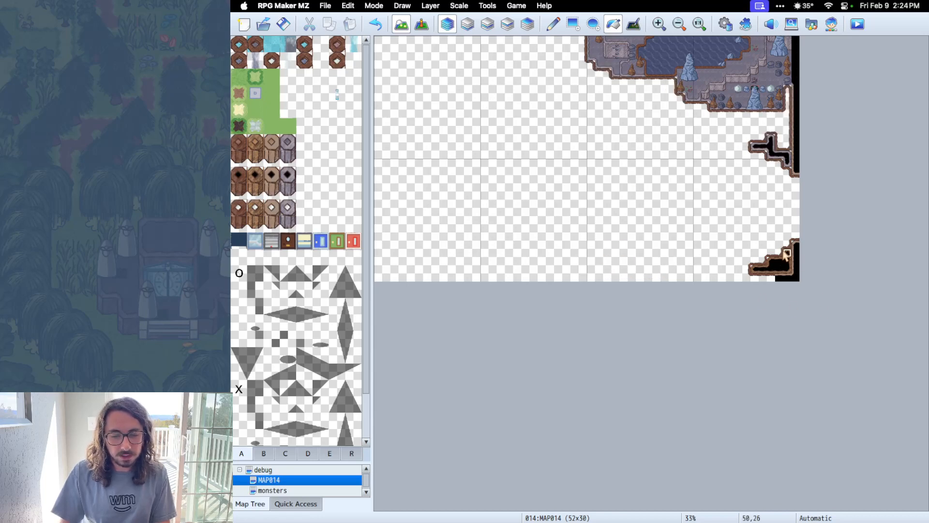
left_click(786, 271)
Blank the remaining cave tiles and black edges in the eastern half of MAP014 with the Rectangle tool.
left_click(574, 25)
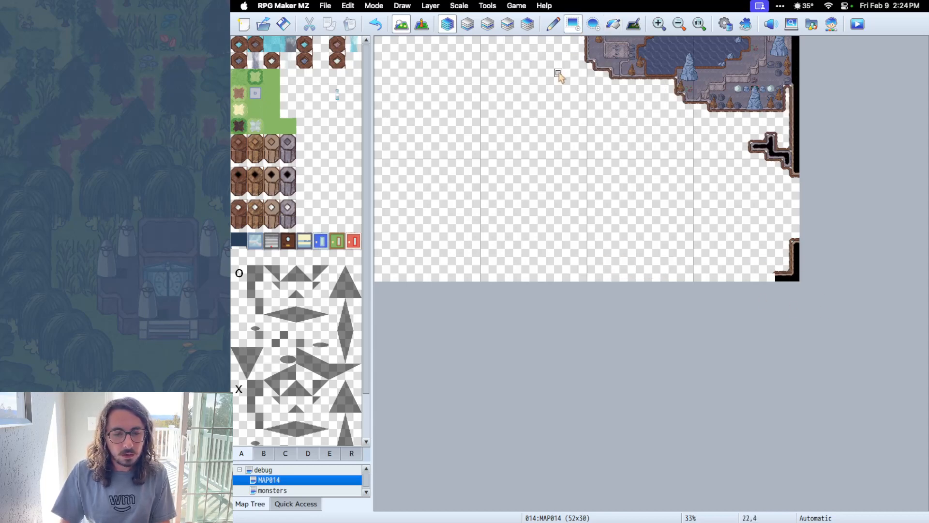
left_click_drag(593, 83, 827, 45)
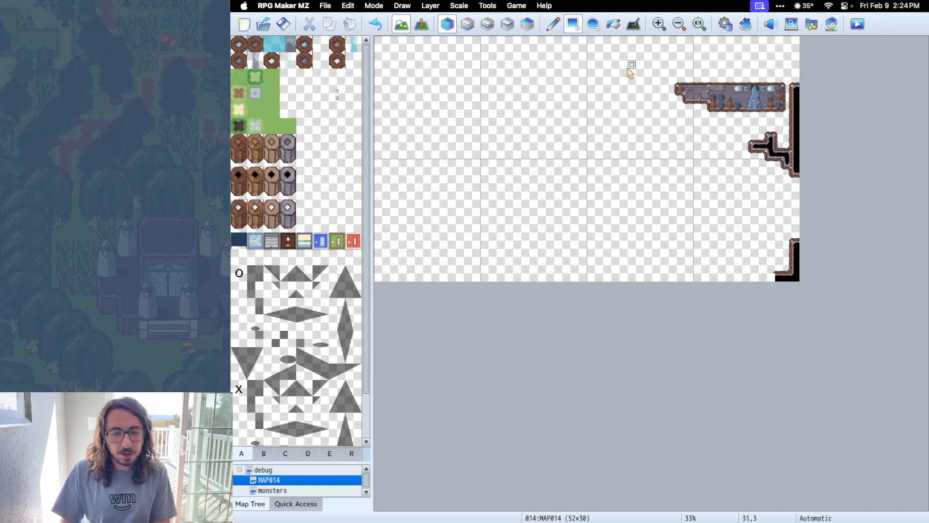
left_click_drag(629, 66, 921, 468)
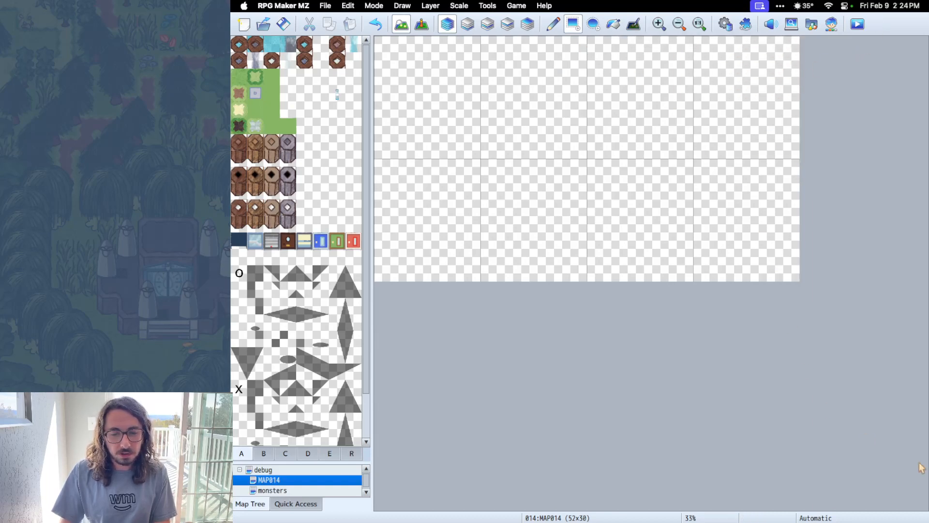
Draw a freehand U-shaped shadow and two short strokes inside it with the Shadow Pen on the empty map.
left_click(634, 24)
mouse_move(629, 153)
left_mouse_down()
mouse_move(671, 265)
mouse_move(724, 182)
mouse_move(719, 152)
left_mouse_up()
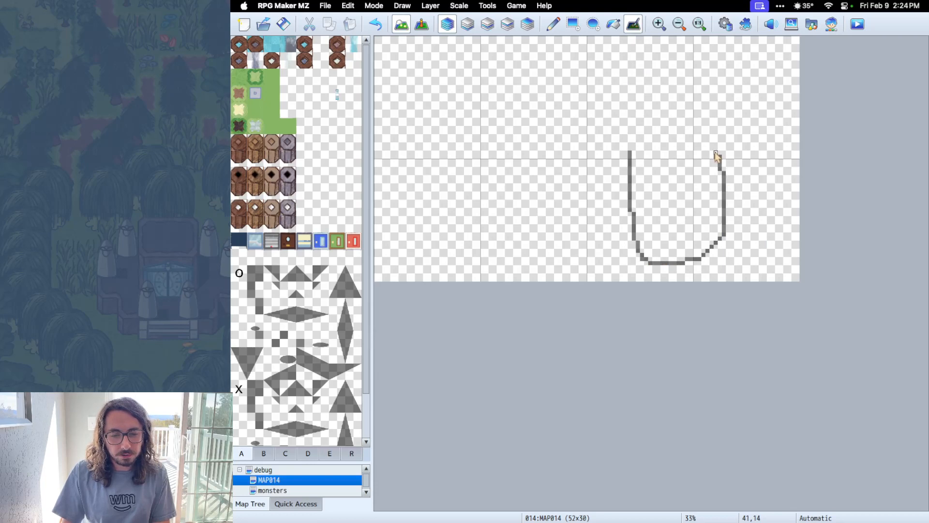
mouse_move(650, 114)
left_mouse_down()
mouse_move(654, 177)
mouse_move(676, 121)
mouse_move(691, 170)
left_mouse_up()
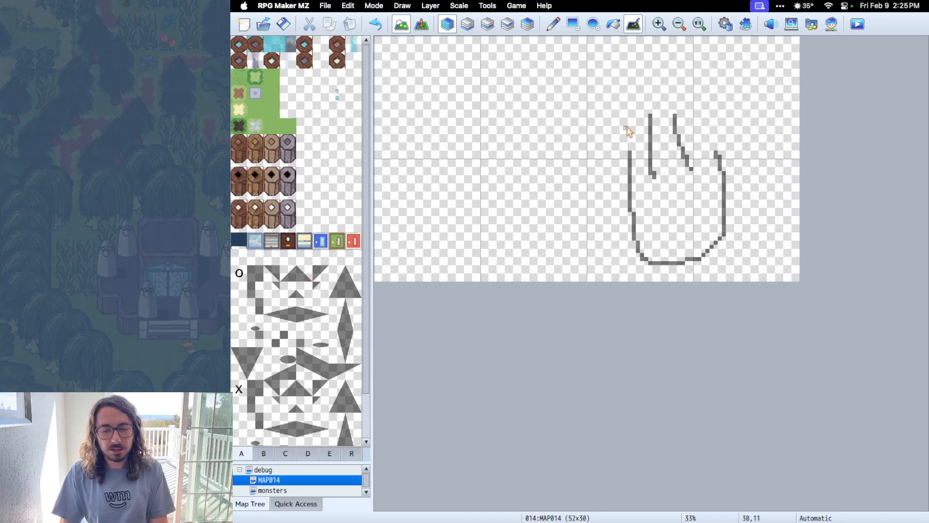
Undo all the Shadow Pen strokes on MAP014.
key("super+z")
key("super+z")
key("super+z")
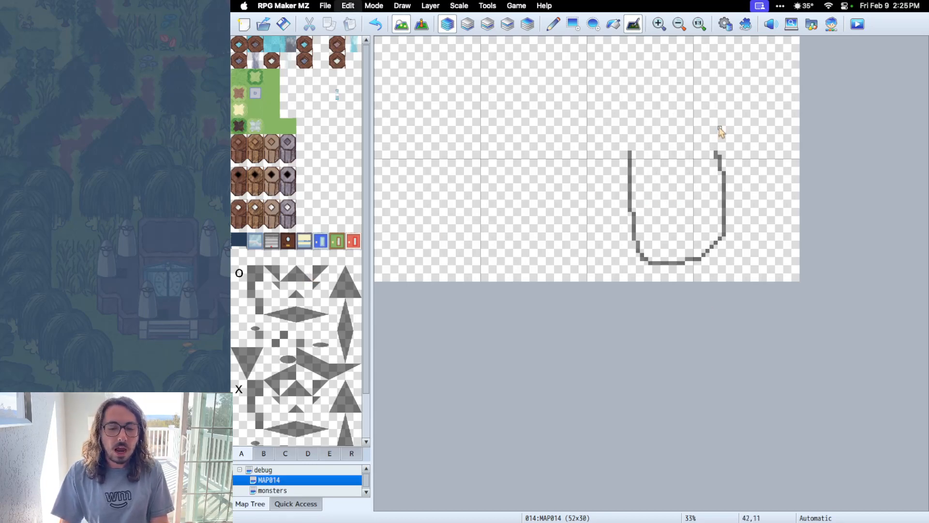
Look at the B tiles, return to the A tiles, and look over the maps in the debug group.
left_click(262, 455)
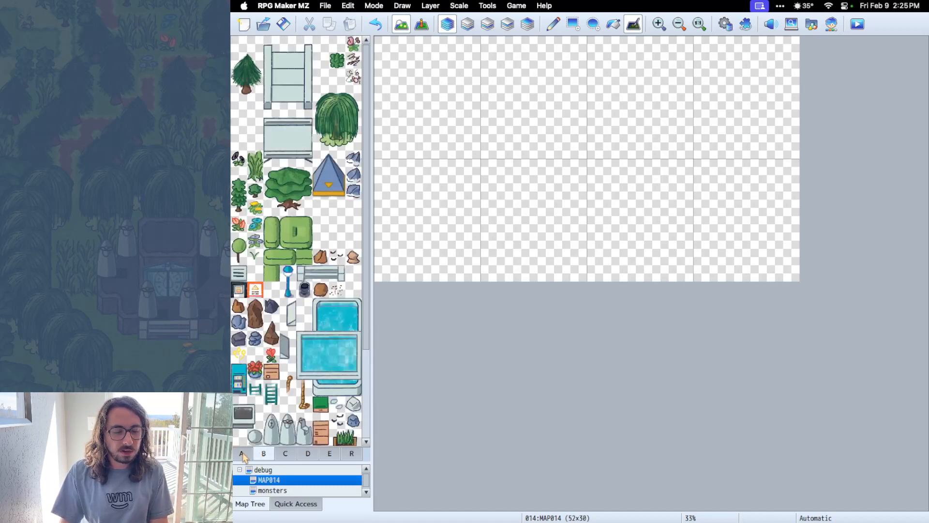
left_click(241, 453)
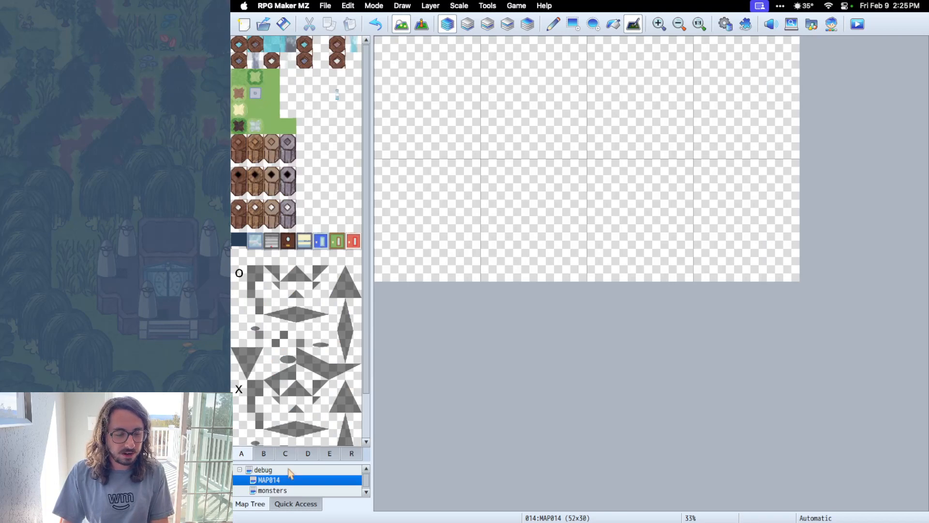
scroll(267, 490, "down", 10)
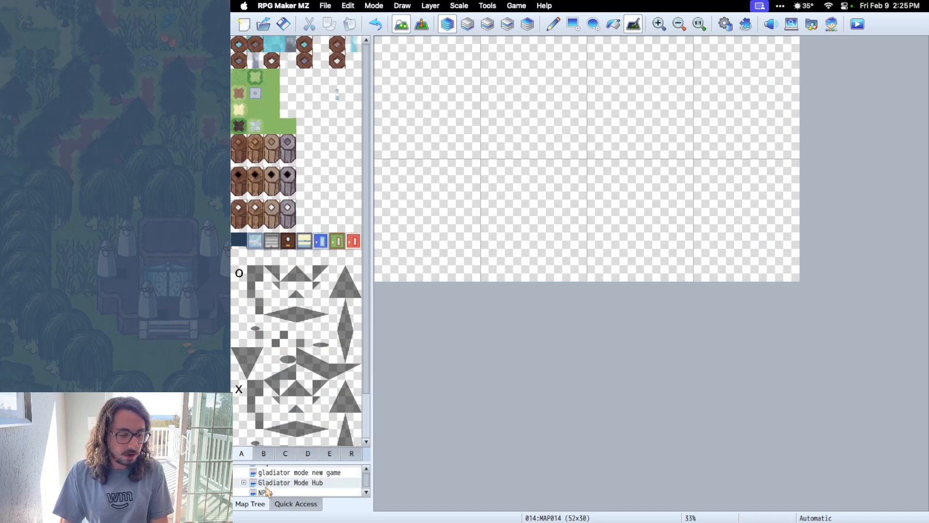
scroll(268, 490, "up", 10)
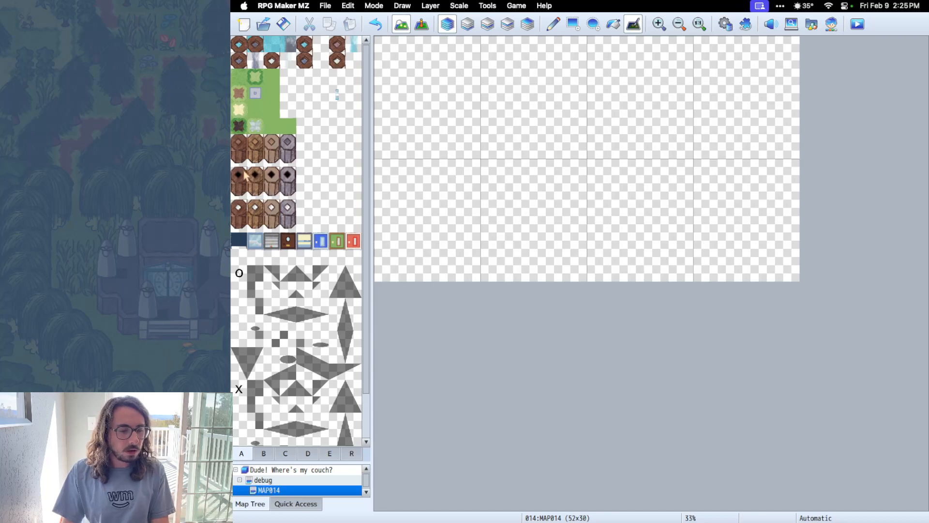
Set MAP014's tileset to 0001 City (main) in its map properties.
double_click(272, 491)
left_click(425, 175)
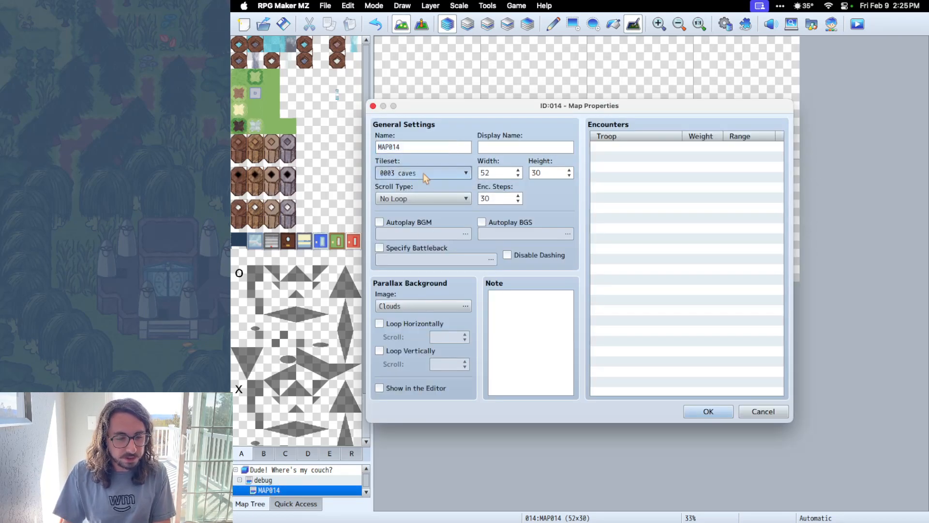
left_click(424, 174)
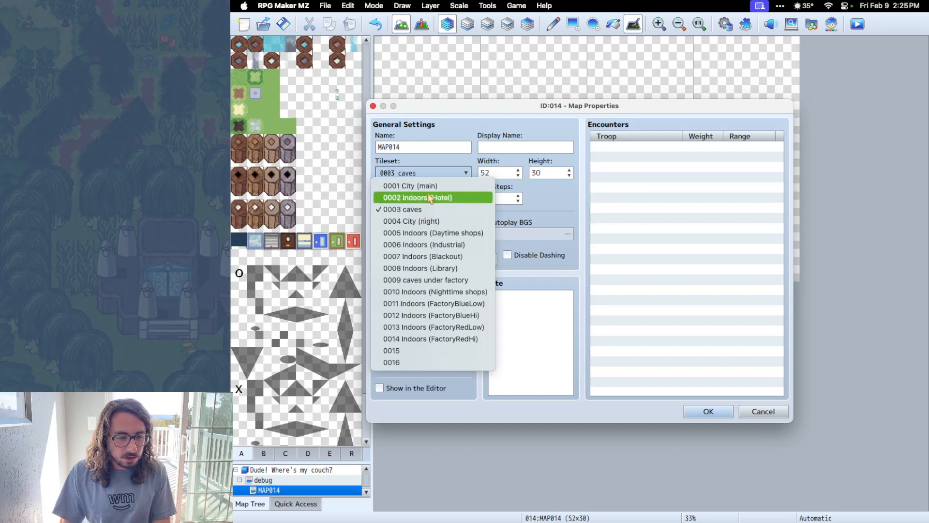
left_click(429, 198)
left_click(709, 413)
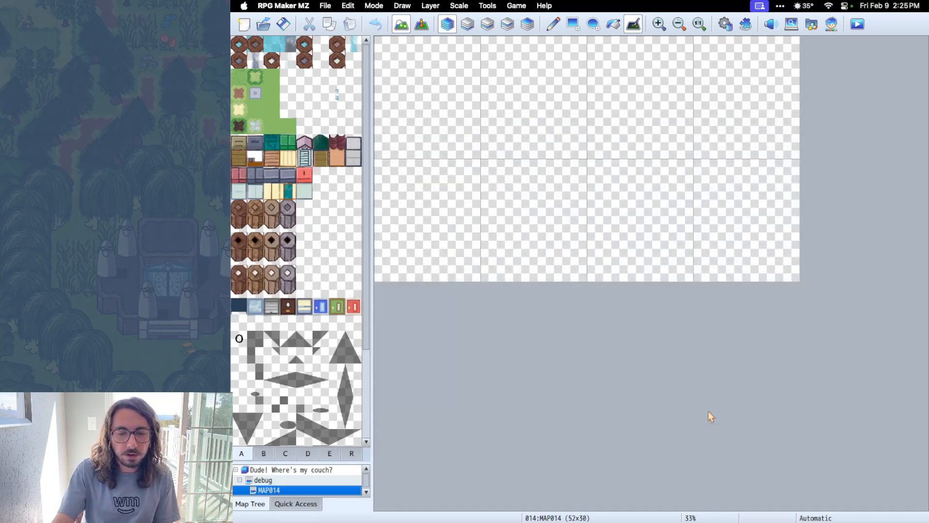
Open the database's tilesets and look through the entries from 0014 Indoors (FactoryRedHi) back up to 0001 City (main).
left_click(726, 25)
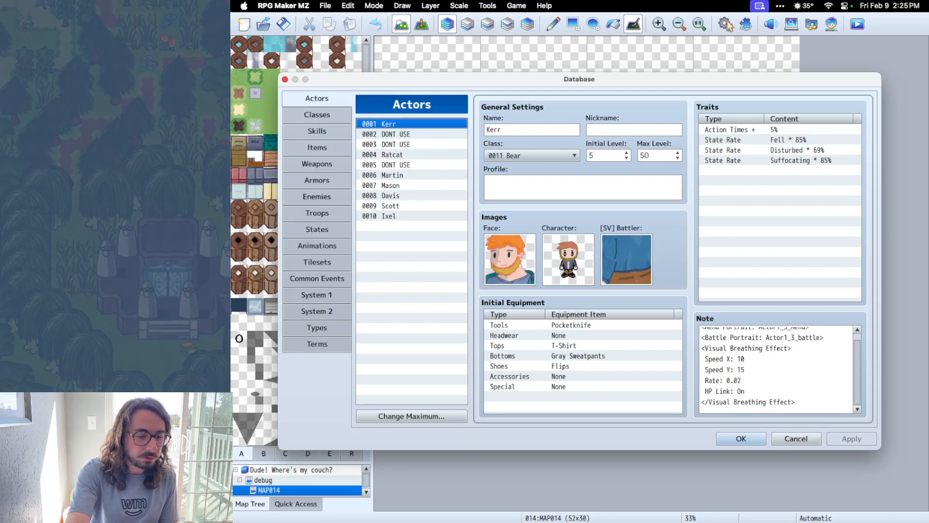
left_click(332, 263)
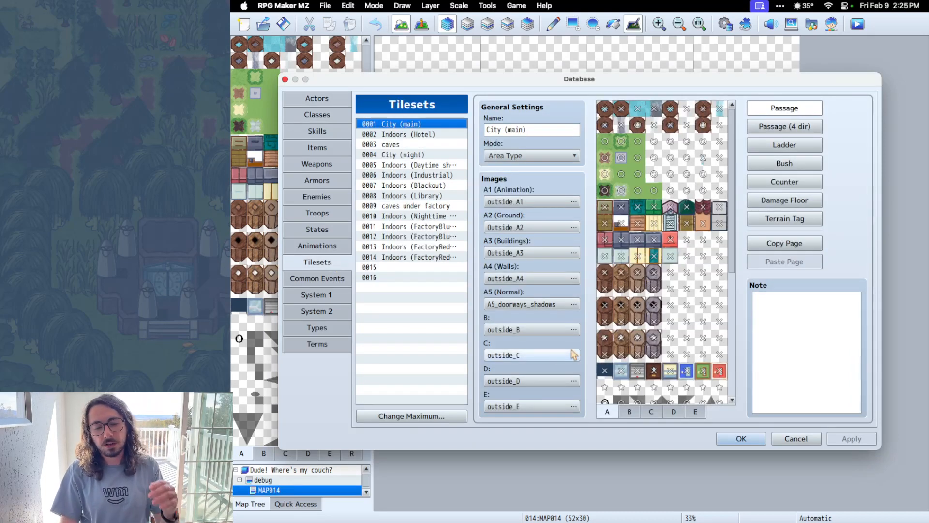
left_click(407, 257)
left_click(407, 248)
key("Up")
key("Up")
key("Up")
key("Up")
key("Up")
key("Up")
key("Up")
key("Up")
key("Up")
key("Up")
key("Up")
key("Up")
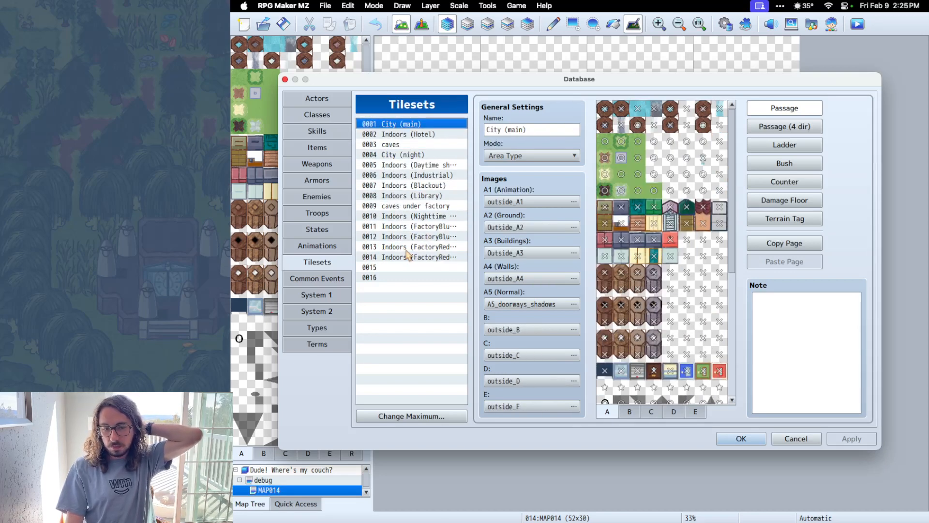
Open the A1 image selection of the City (main) tileset and preview the outside_A1 and Outside_A2 sheets.
left_click(558, 206)
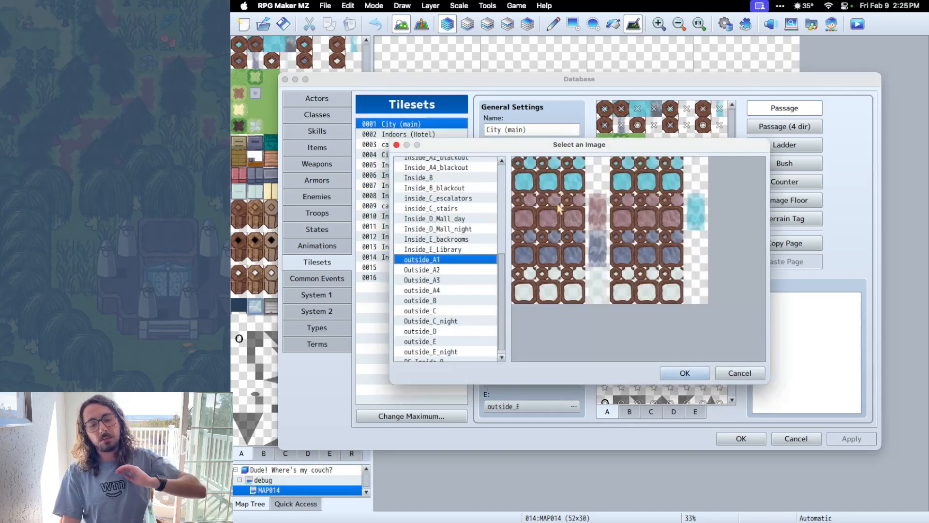
scroll(432, 268, "up", 5)
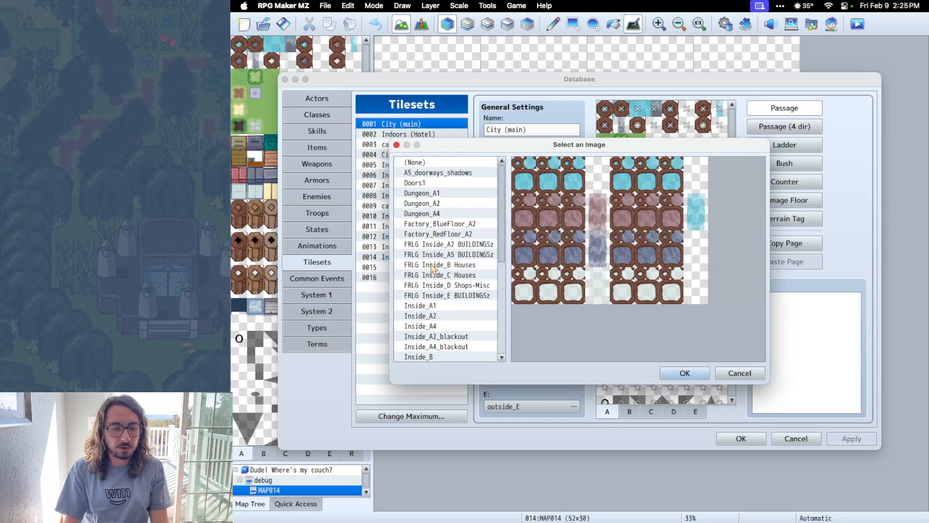
key("Up")
key("Up")
key("Down")
key("Down")
key("Down")
key("Down")
key("Up")
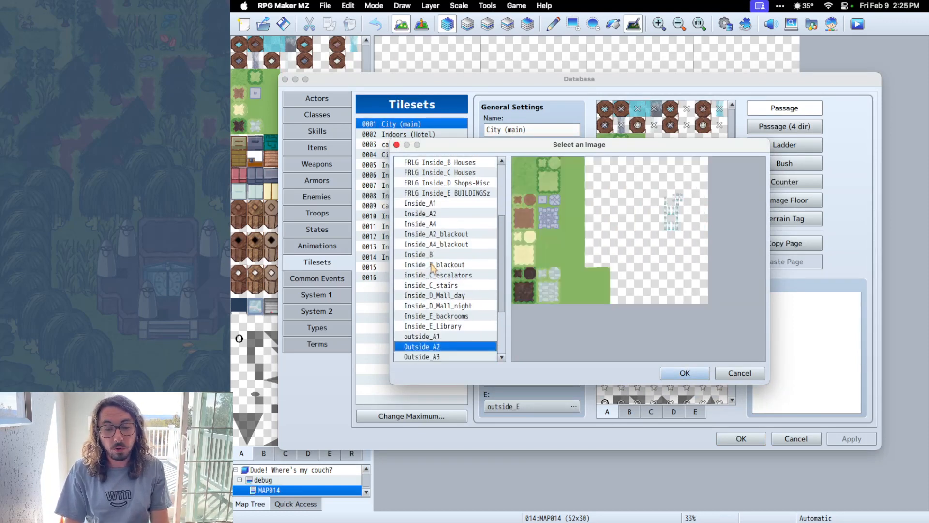
key("Up")
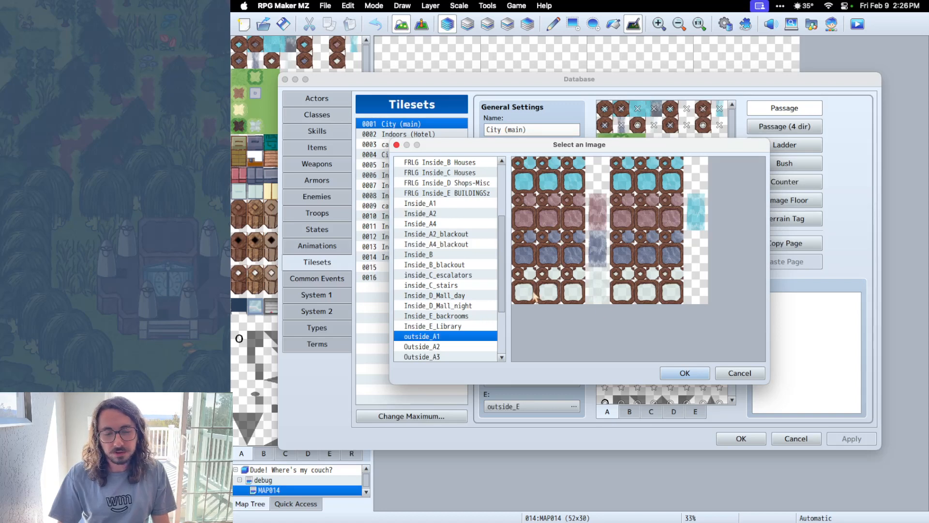
Preview the Inside_E_Library, Inside_E_backrooms, Inside_D_Mall_night and inside_C_stairs sheets.
left_click(438, 326)
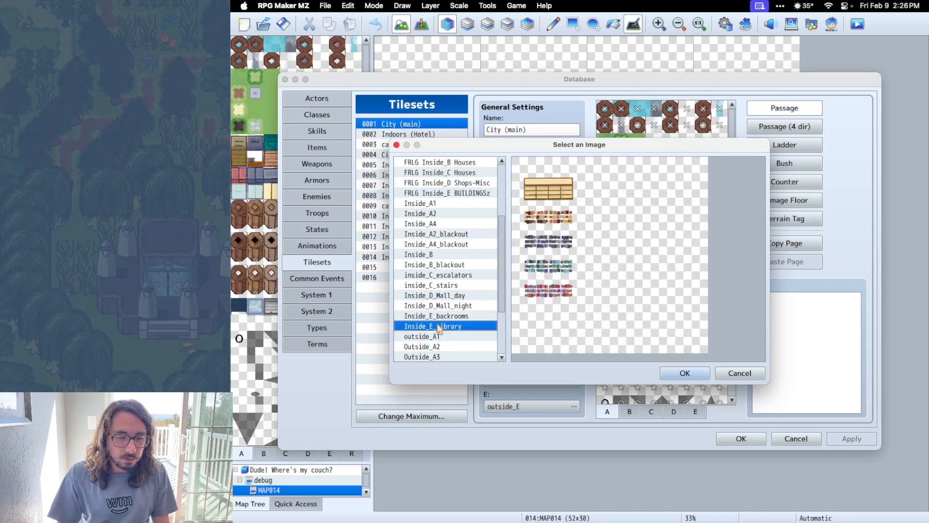
key("Up")
key("Up")
key("Down")
key("Up")
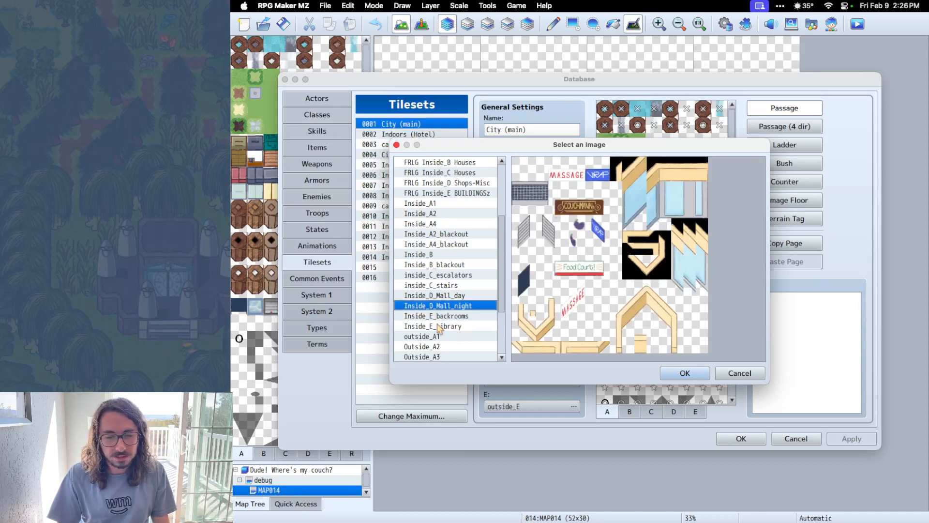
key("Down")
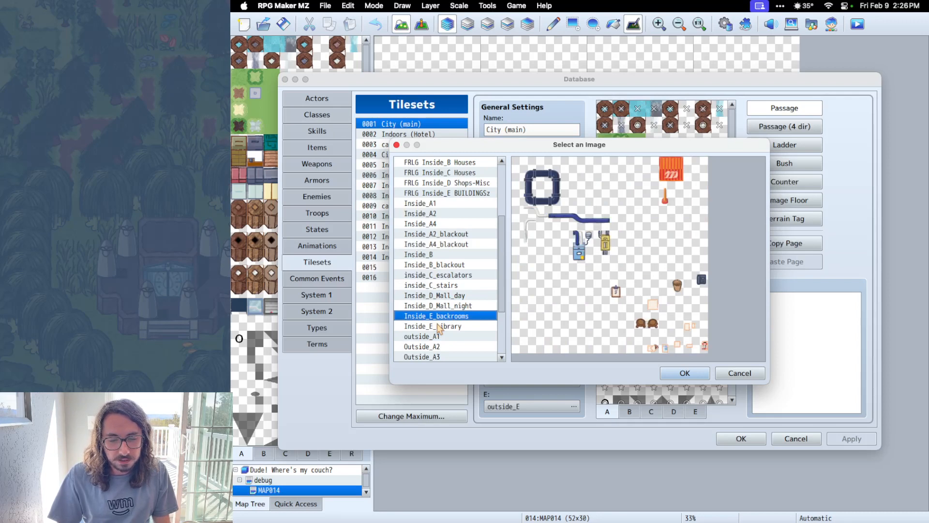
key("Up")
key("Up")
key("Up")
key("Up")
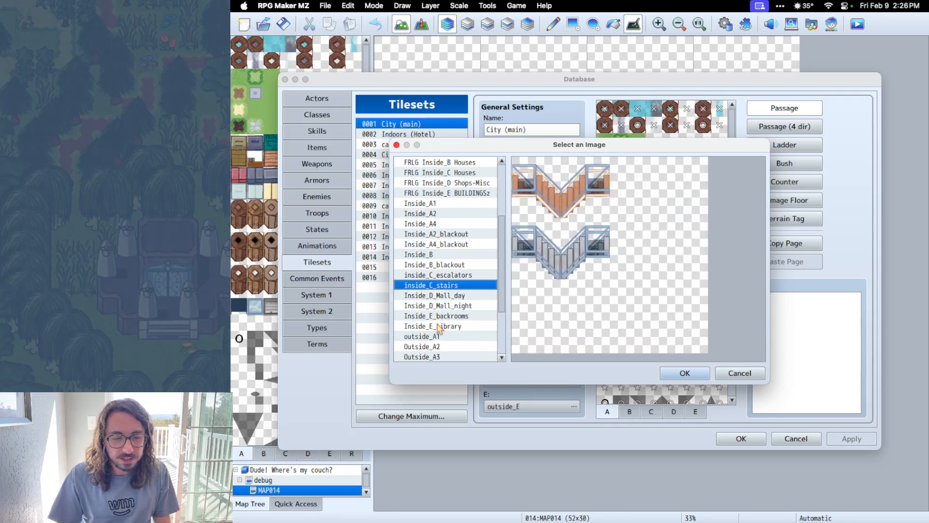
Compare the Inside_D_Mall_day and Inside_D_Mall_night sheets by switching between them.
key("Down")
key("Down")
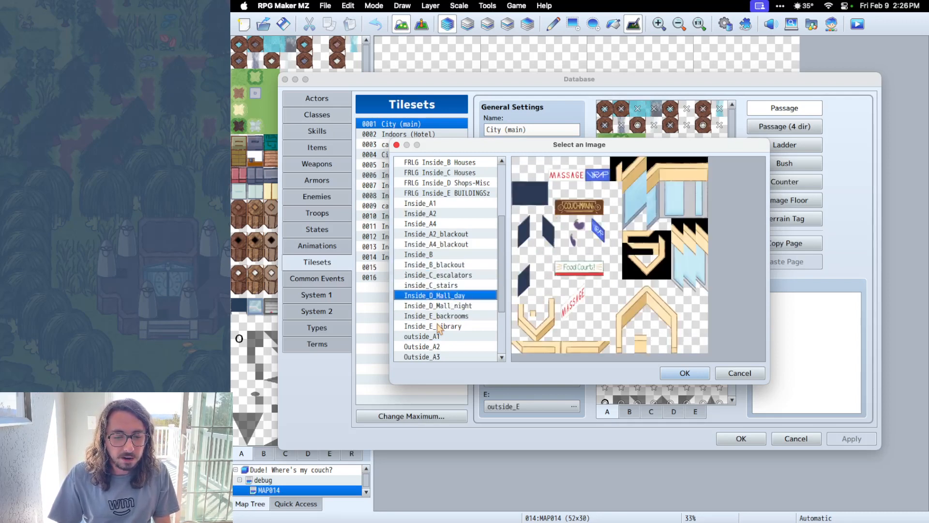
key("Down")
key("Up")
key("Down")
key("Up")
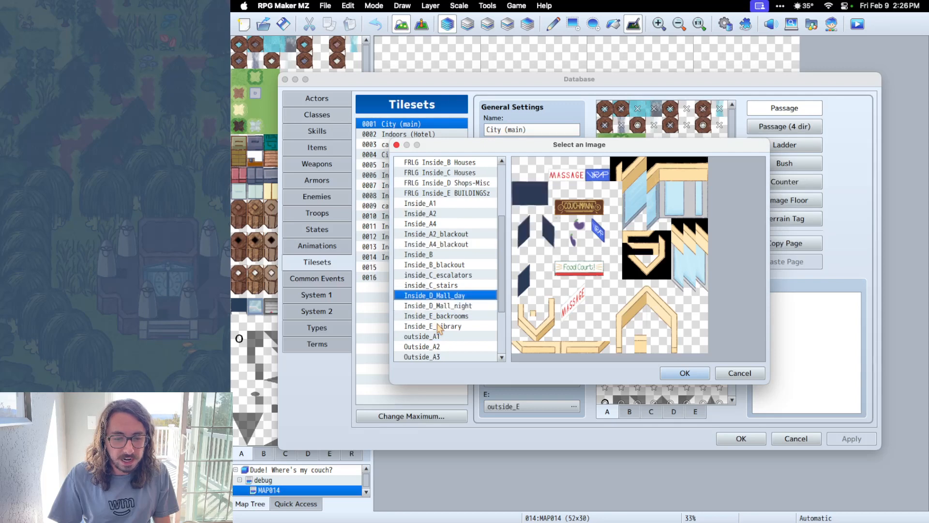
key("Down")
key("Up")
key("Down")
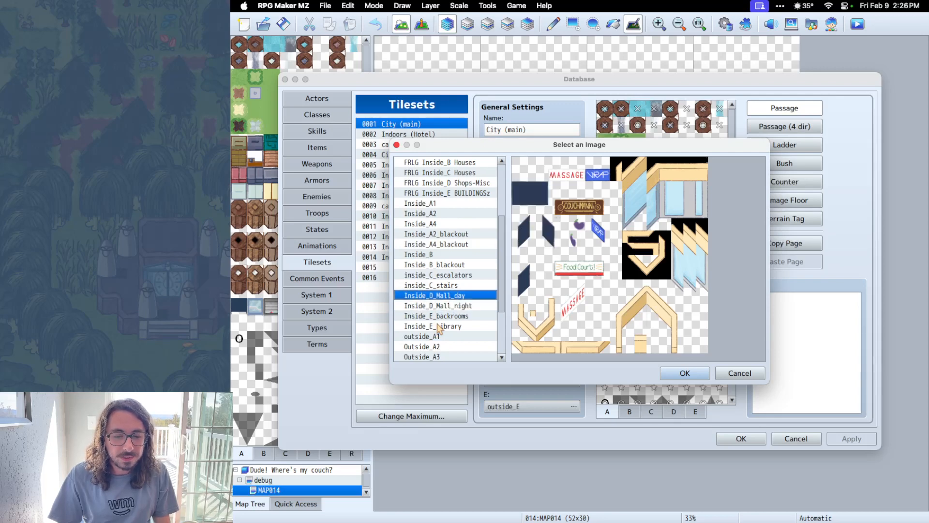
Preview the inside_C_escalators sheet and the interior sheets above it up to Inside_A4.
key("Up")
key("Up")
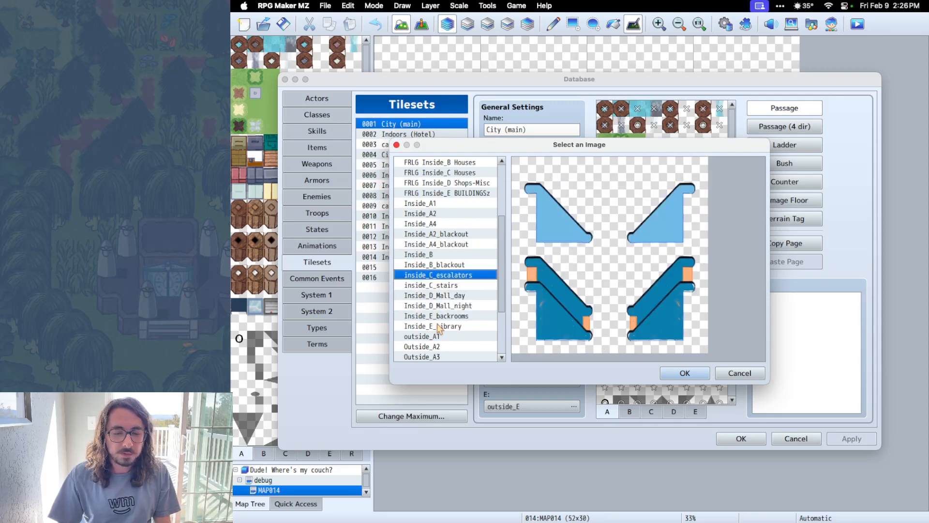
key("Up")
key("Up")
key("Up")
key("Up")
key("Up")
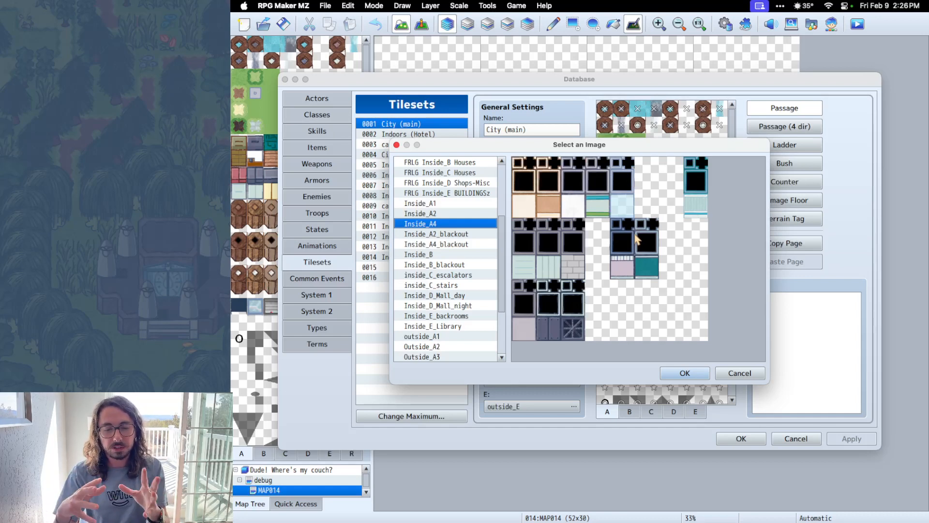
Preview the Inside_A2 and Outside_A3 sheets, and close the image selection and the database without saving changes.
left_click(430, 214)
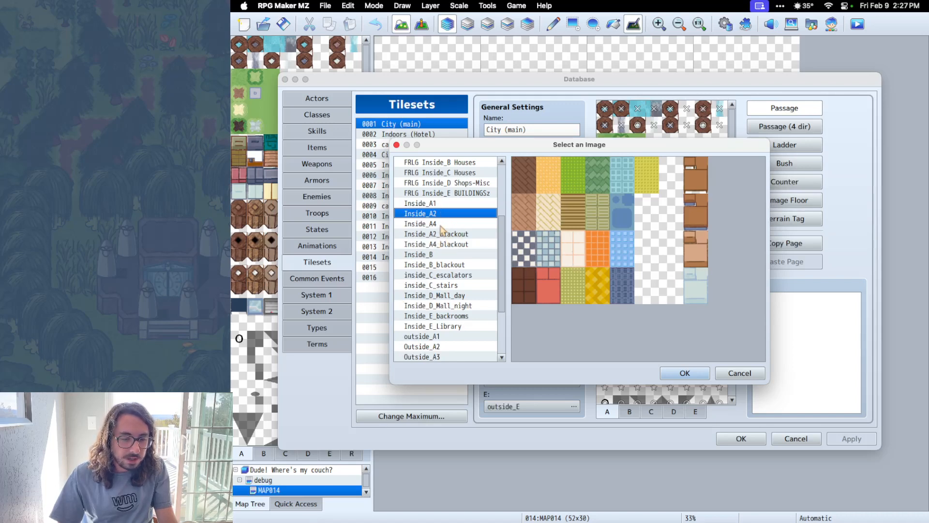
scroll(450, 341, "down", 2)
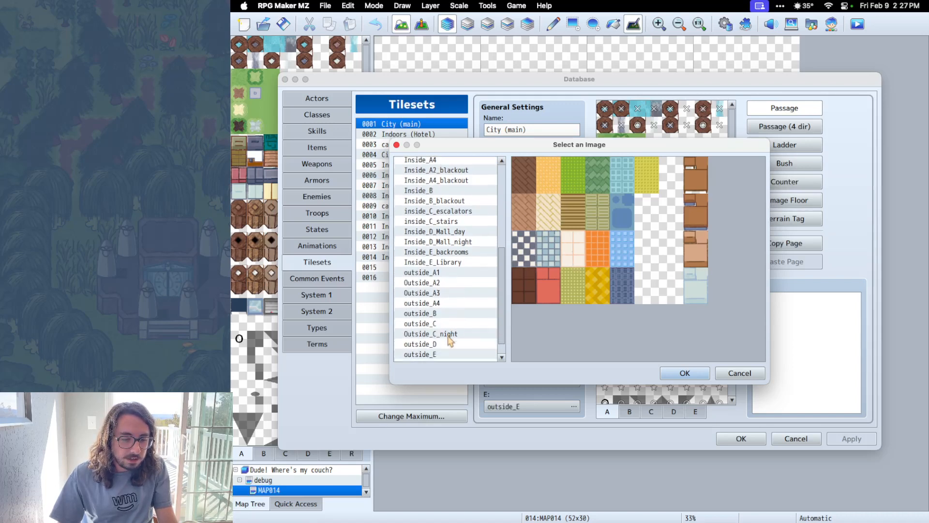
left_click(437, 293)
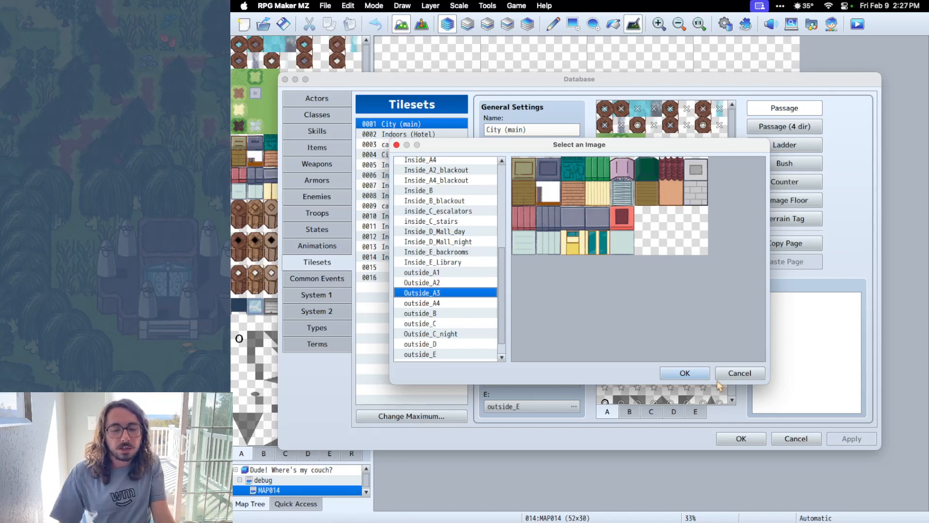
left_click(743, 373)
left_click(796, 437)
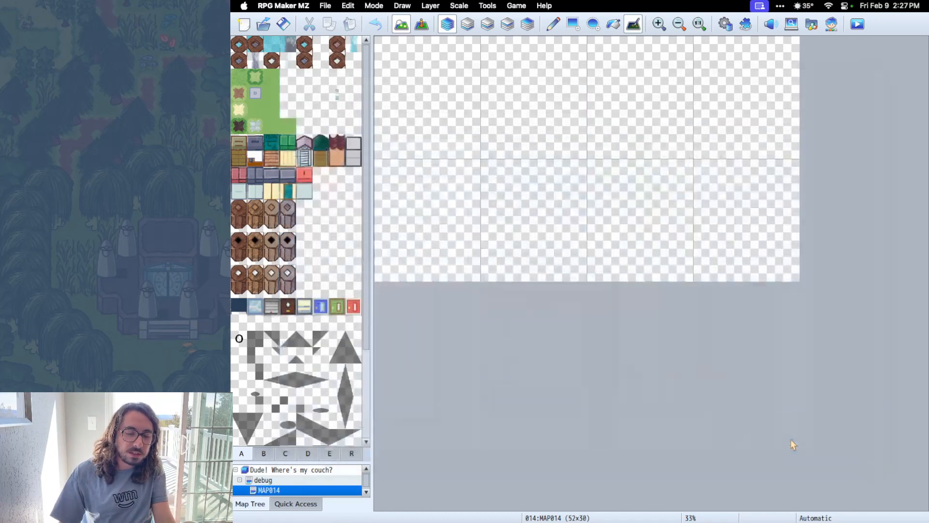
Fill all of MAP014 with the light green grass A tile using the Rectangle tool, and switch to Layer 2.
scroll(247, 476, "down", 3)
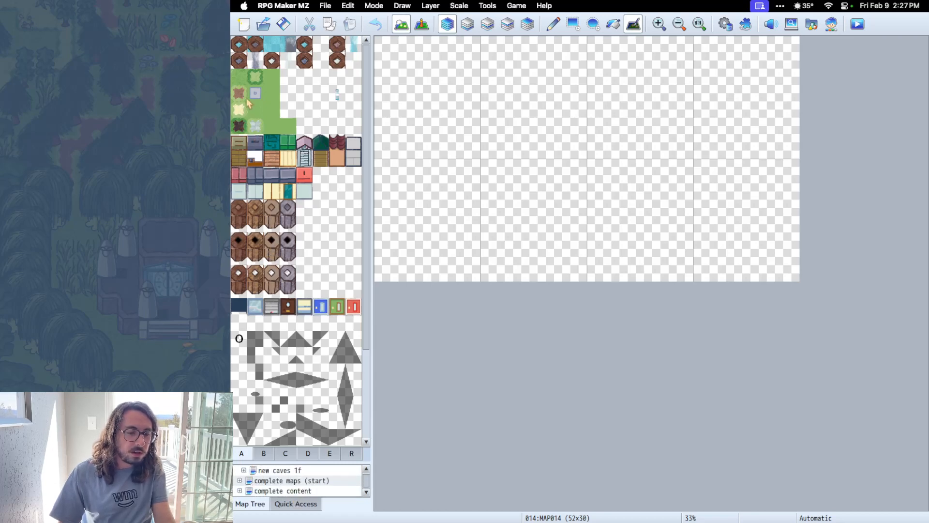
left_click(257, 76)
left_click(572, 24)
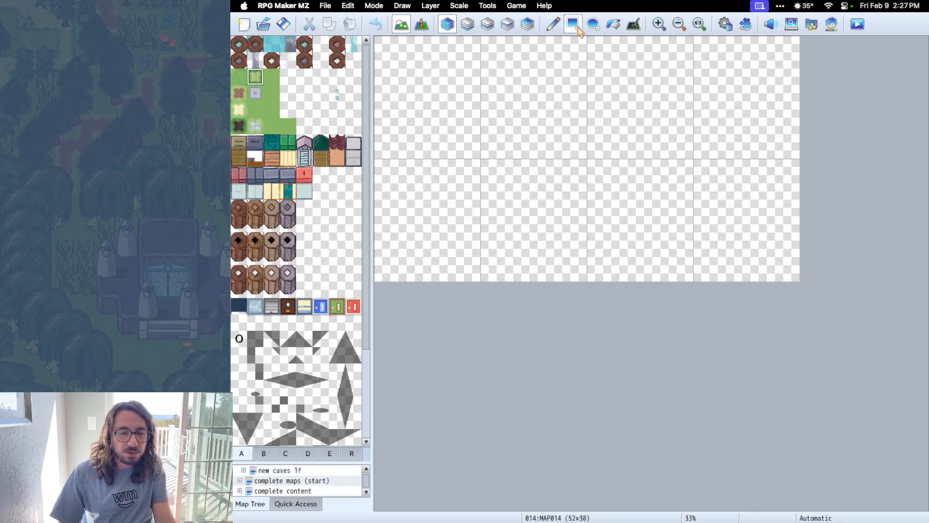
left_click_drag(379, 43, 861, 301)
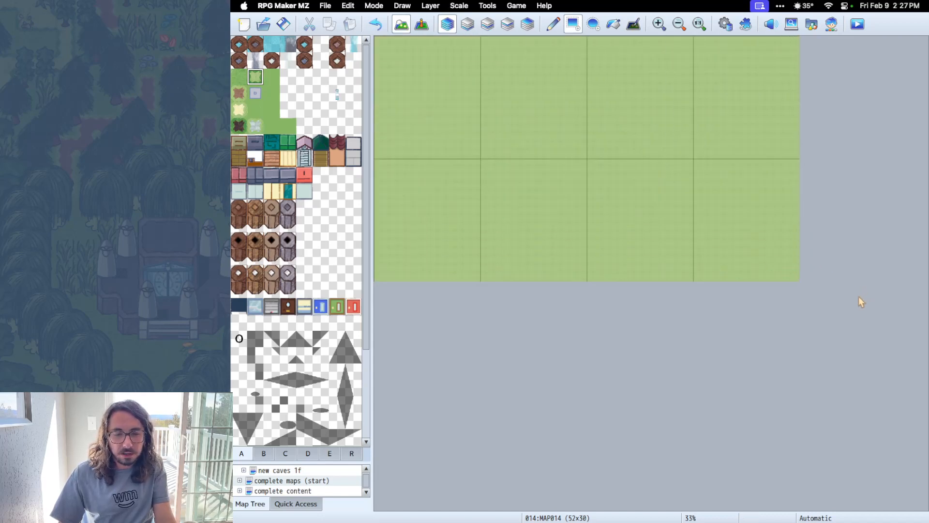
left_click(467, 24)
left_click(489, 25)
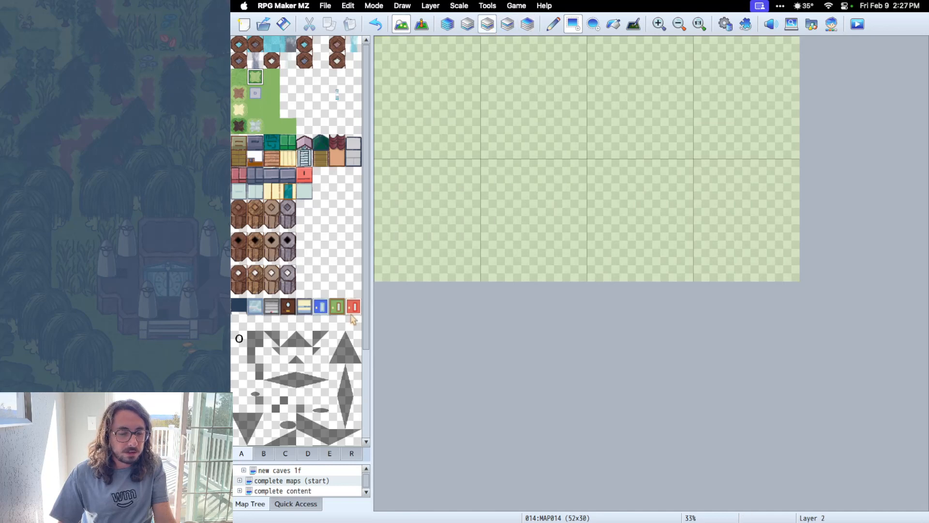
Enlarge the map tree, expand the complete maps (start) group and open the Large Valley (main) map.
left_click_drag(315, 463, 315, 289)
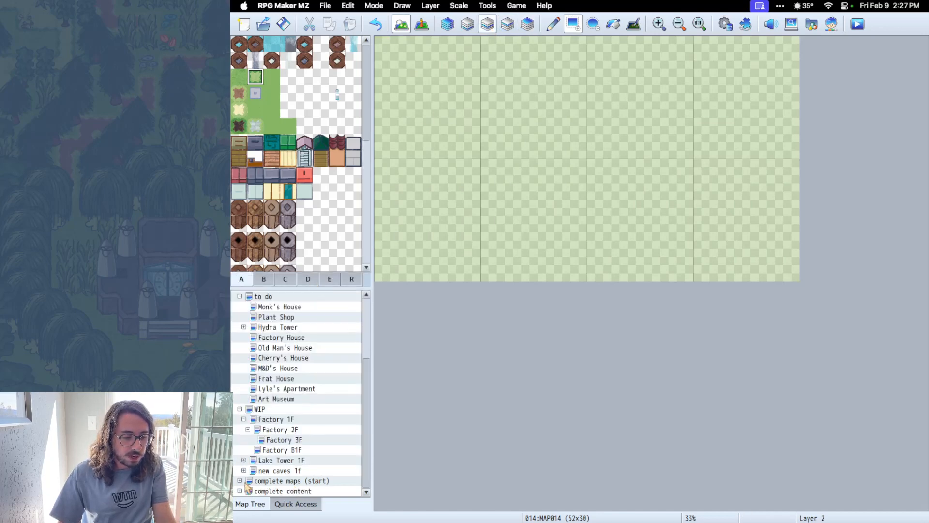
left_click(241, 482)
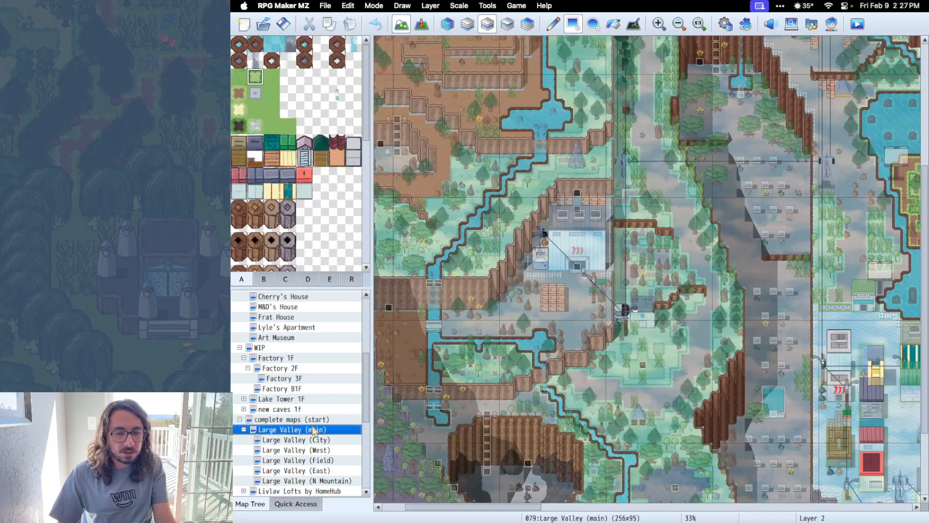
left_click(313, 430)
Look over the whole Large Valley (main) map at 10% and examine its western clearing up close at 83%.
scroll(667, 439, "left", 5)
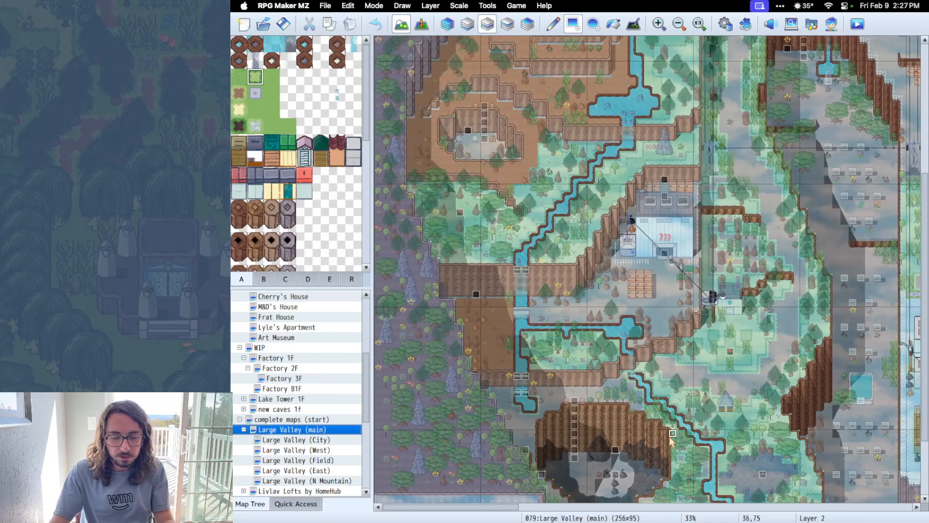
key("super+minus")
key("super+minus")
key("super+minus")
key("super+minus")
key("super+minus")
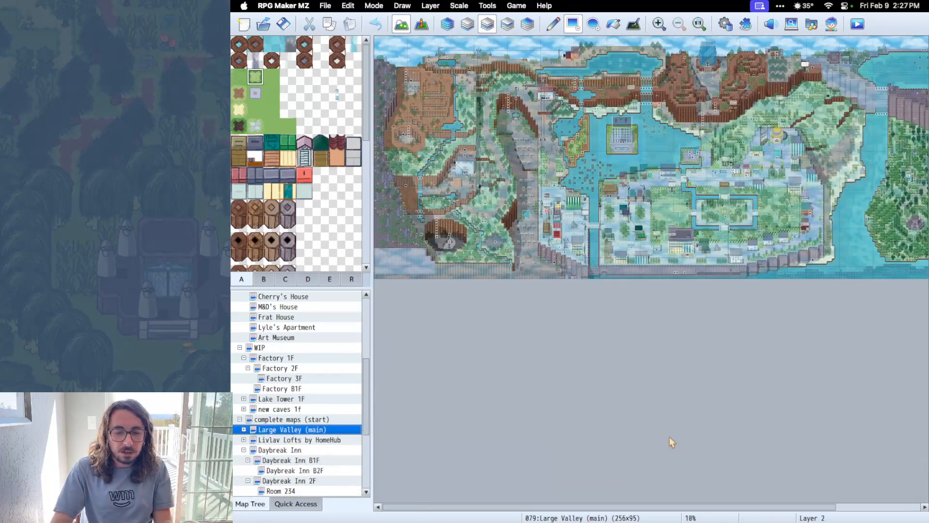
key("super+plus")
key("super+plus")
key("super+plus")
key("super+plus")
key("super+plus")
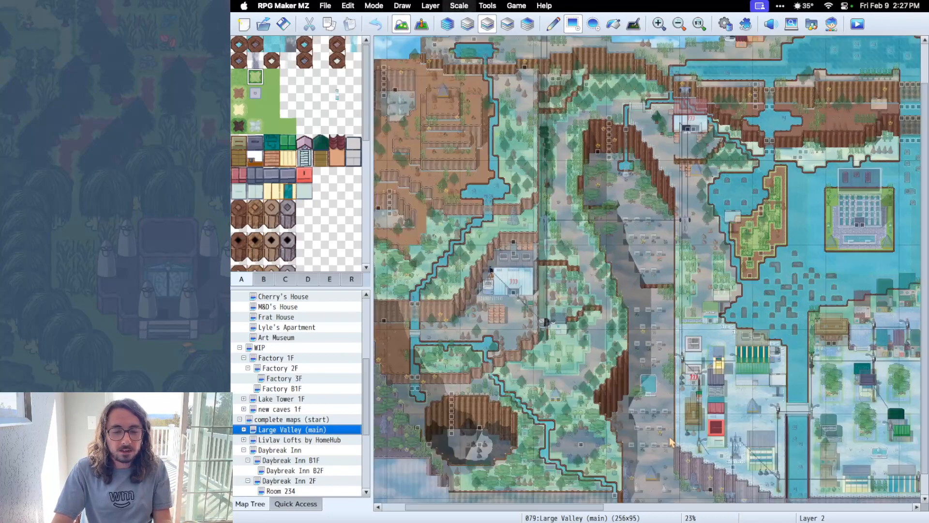
key("super+plus")
key("super+plus")
key("super+plus")
key("super+plus")
key("super+plus")
key("super+plus")
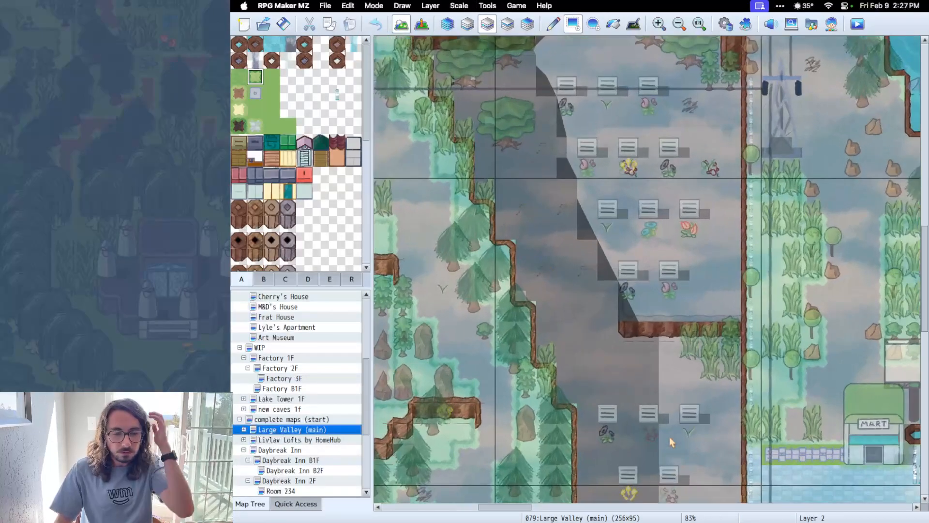
Show Layer 1 of Large Valley (main) around the tree-lined clearing with the small pond.
scroll(671, 441, "up", 5)
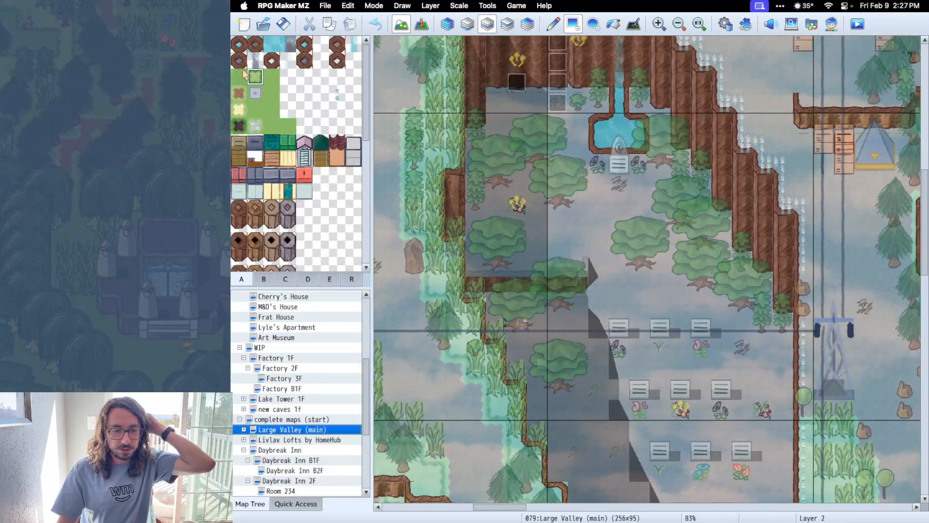
left_click(468, 24)
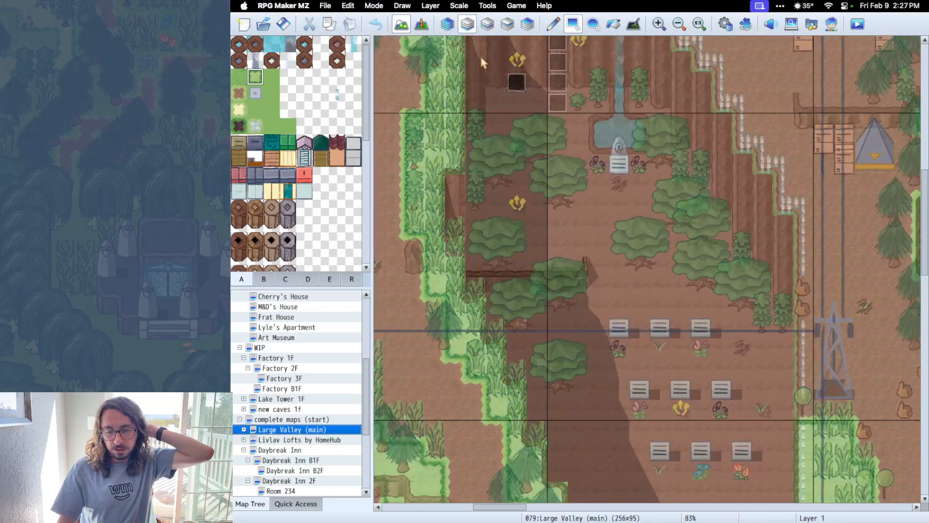
Look over the A tileset from the pit and grass tiles to the pillar tiles, keeping Large Valley (main) on Layer 1.
scroll(670, 368, "left", 10)
scroll(669, 369, "up", 3)
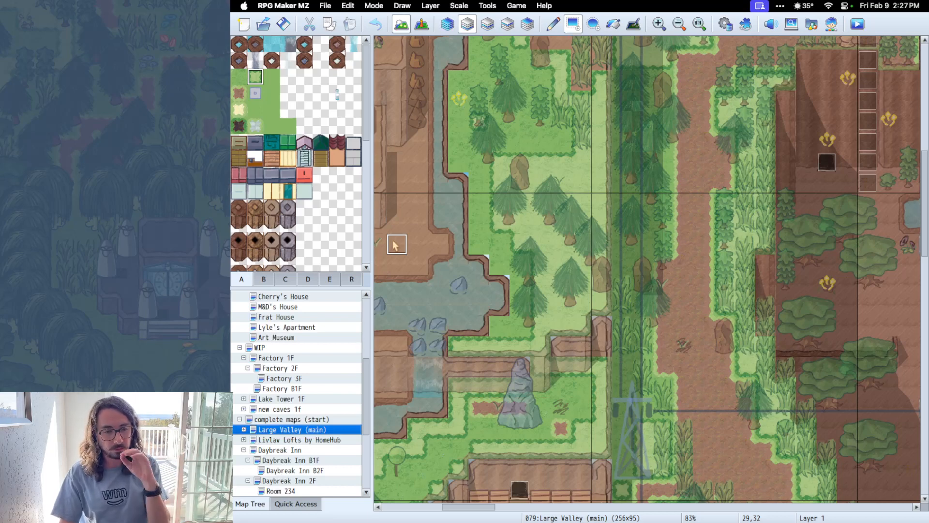
left_click(310, 147)
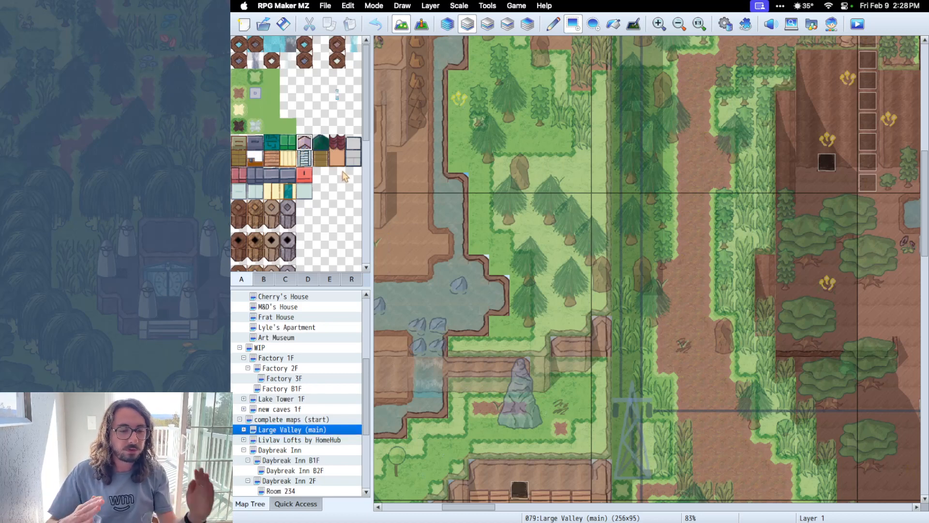
left_click(306, 49)
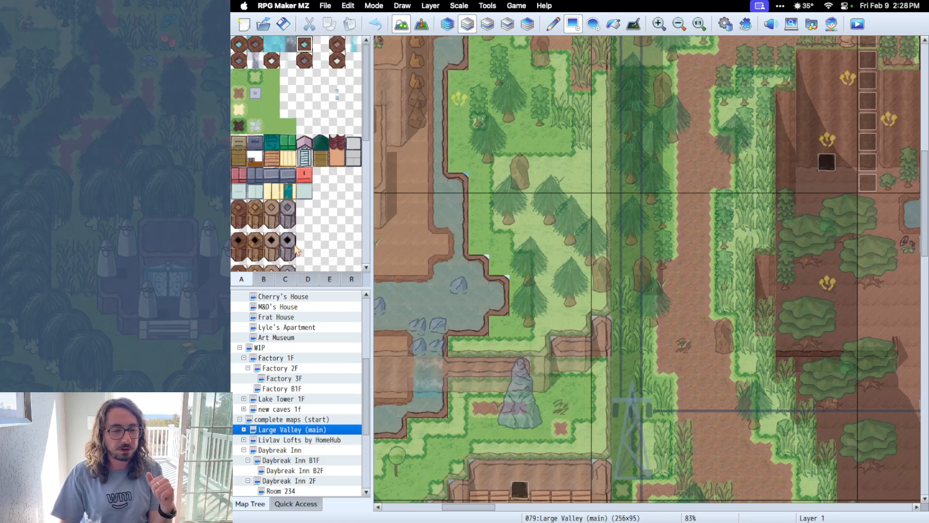
scroll(288, 206, "down", 5)
left_click(288, 196)
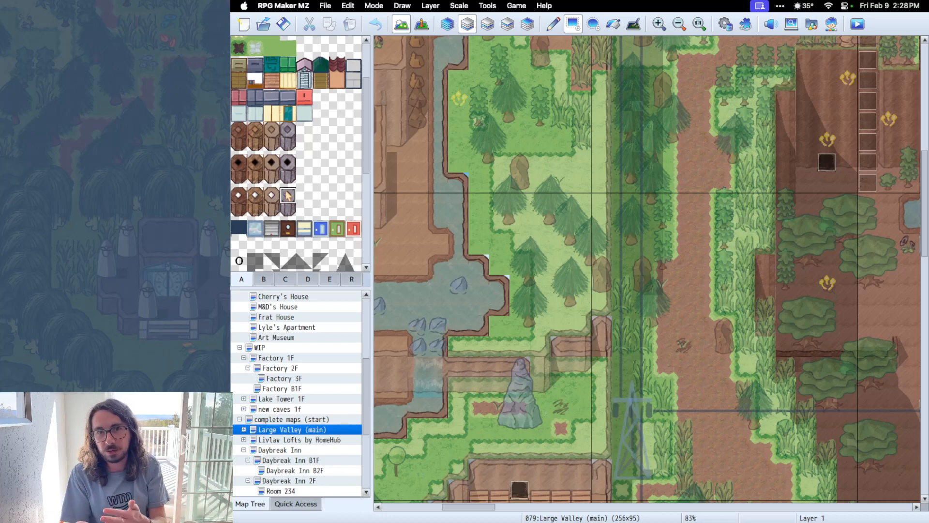
Examine Layer 1 of Large Valley (main) across the western woods, the gravestone clearing and the northern cliffs.
scroll(446, 274, "down", 15)
scroll(446, 274, "left", 5)
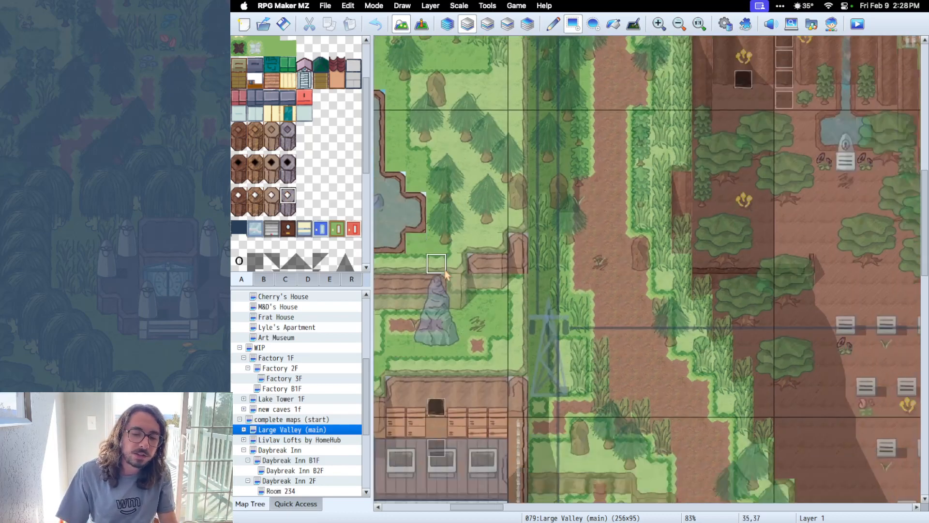
scroll(446, 273, "up", 20)
scroll(446, 273, "right", 8)
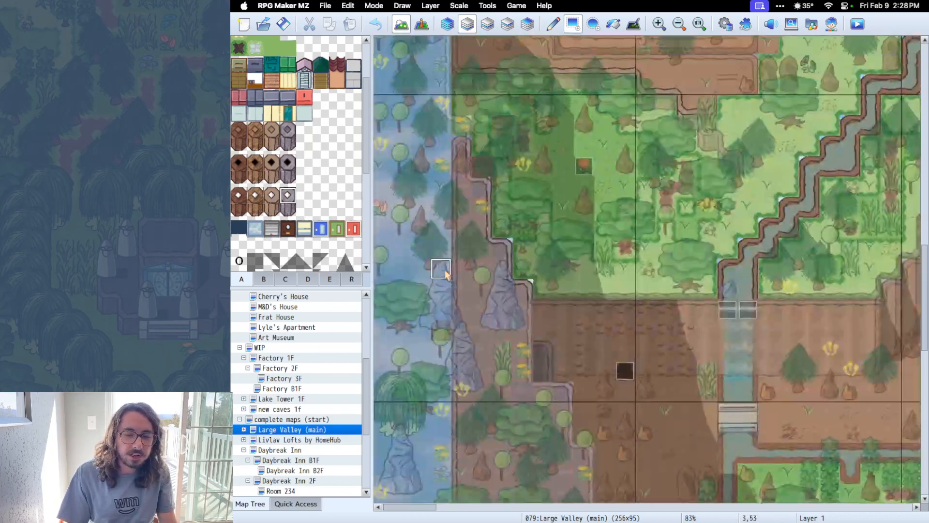
scroll(445, 273, "right", 10)
scroll(446, 274, "up", 5)
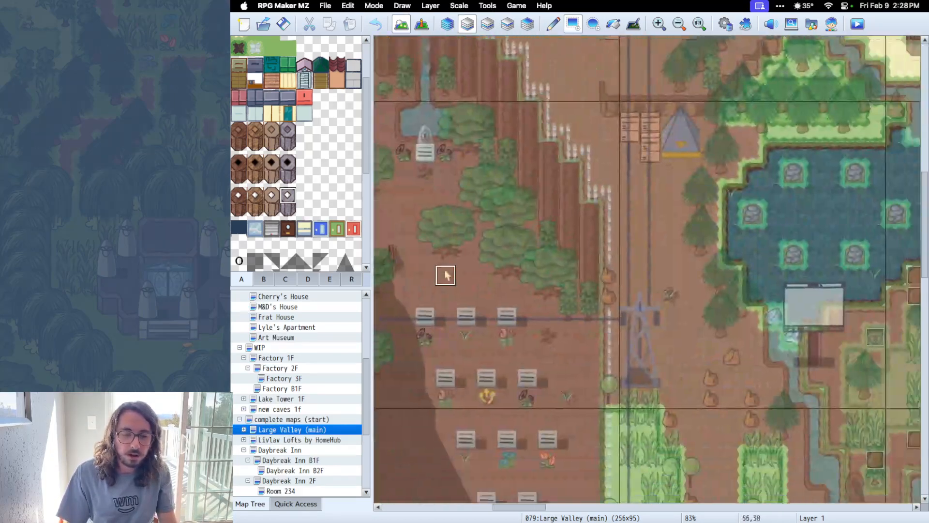
scroll(446, 275, "down", 6)
scroll(446, 274, "right", 10)
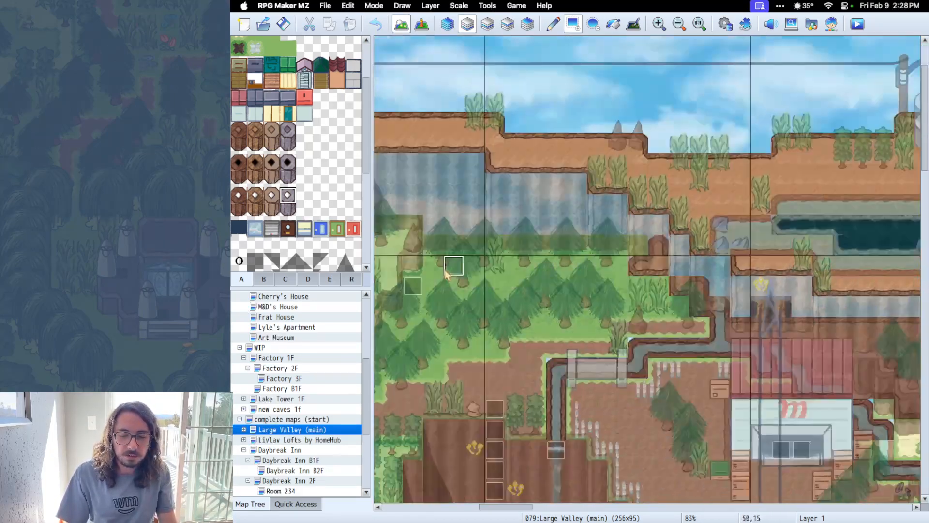
Show Layer 2 of Large Valley (main) around the western pond and waterfall.
scroll(445, 274, "down", 8)
scroll(446, 275, "right", 12)
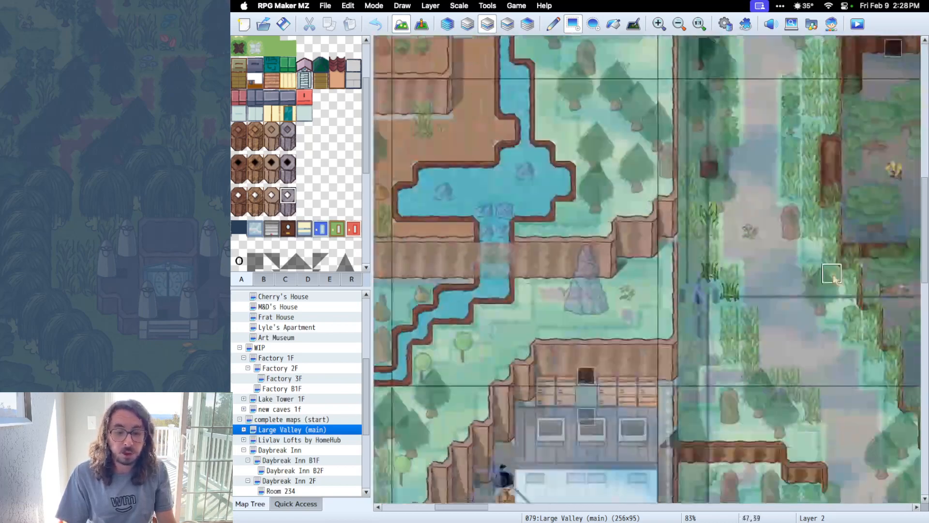
scroll(831, 275, "up", 2)
scroll(832, 275, "left", 1)
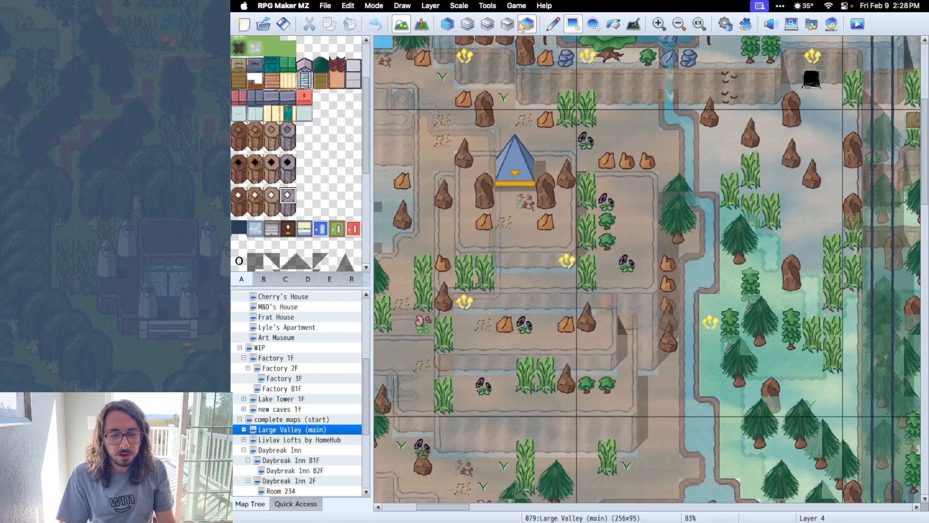
Show Layer 4 of Large Valley (main) from the western cliffs to the eastern forest, viewing the forest temple area at 50%.
scroll(811, 406, "right", 20)
scroll(812, 406, "up", 4)
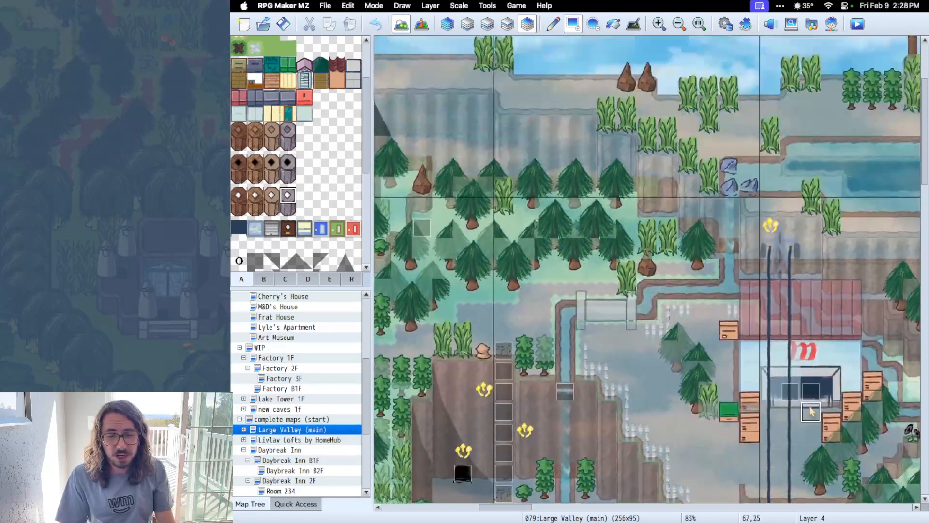
scroll(812, 406, "down", 15)
scroll(811, 406, "right", 5)
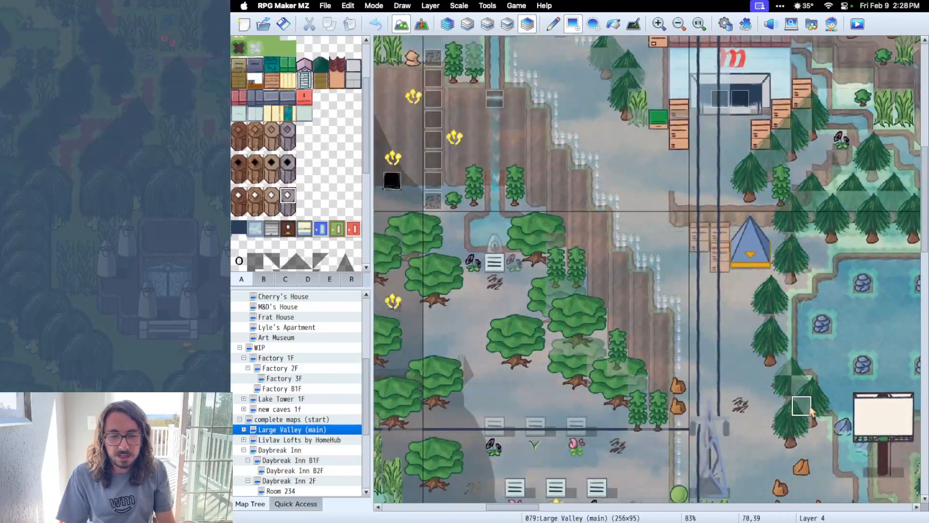
scroll(811, 408, "right", 20)
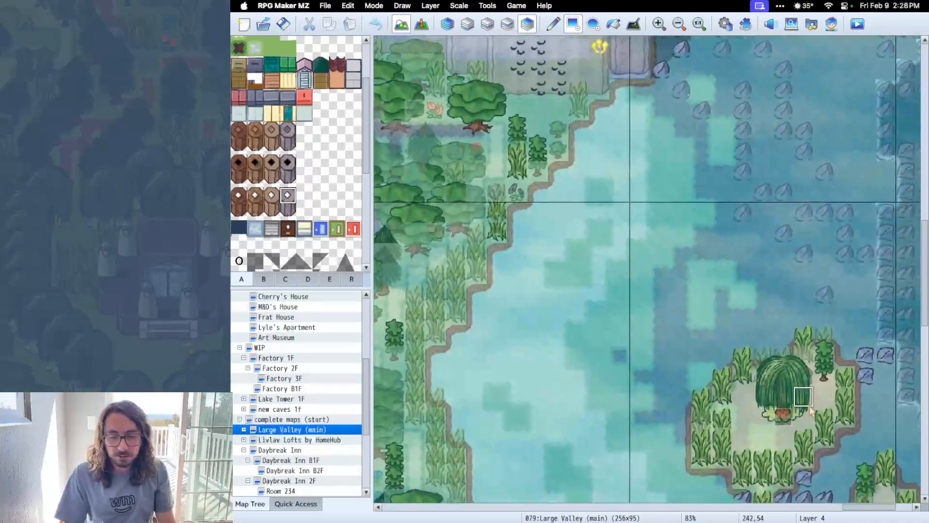
scroll(811, 409, "down", 15)
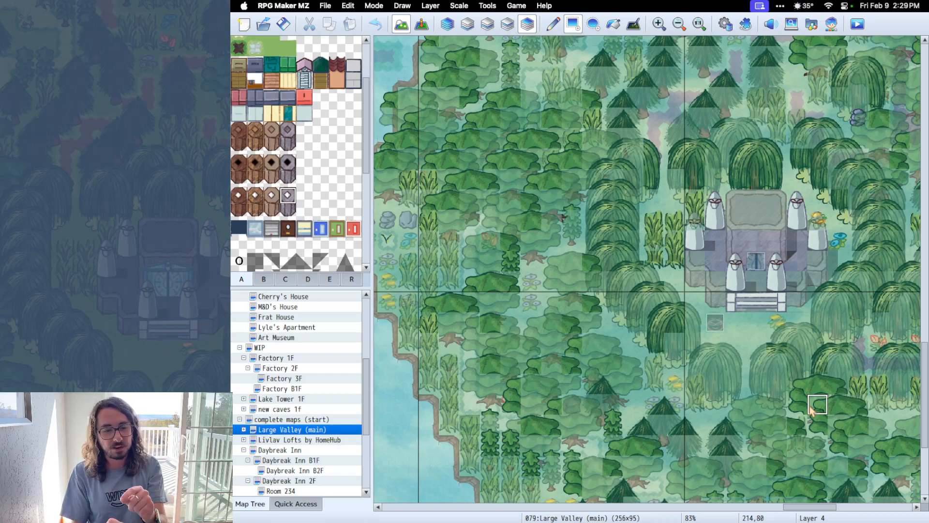
scroll(811, 409, "down", 5, "ctrl")
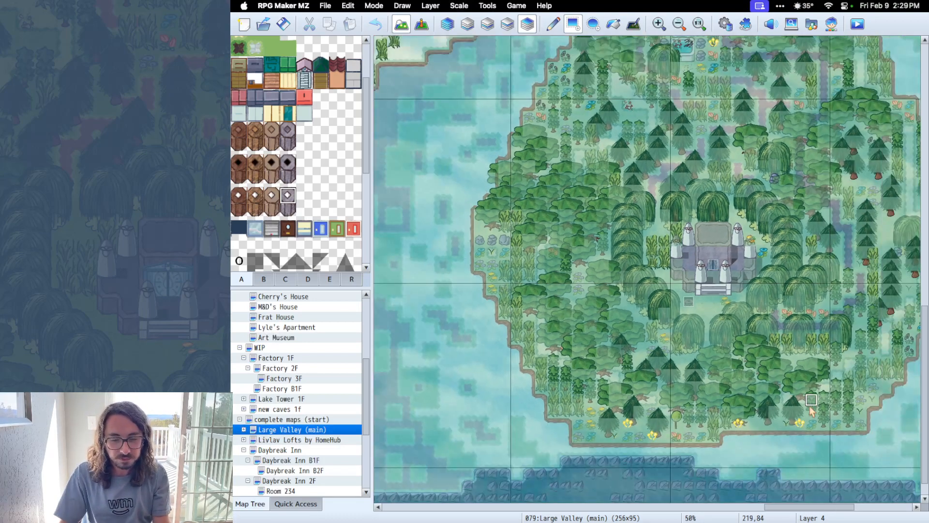
scroll(807, 406, "up", 10)
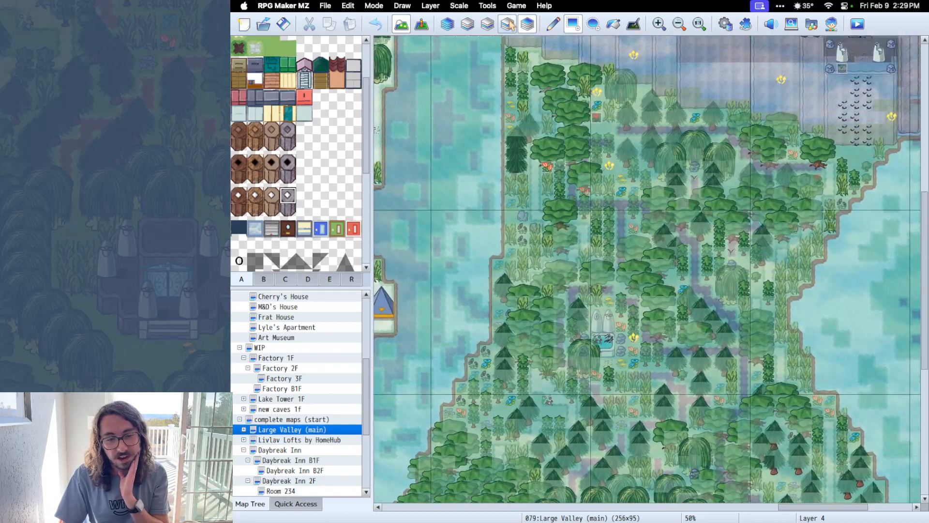
Compare Layer 2 and Layer 1 of the eastern forest in Large Valley (main).
left_click(490, 24)
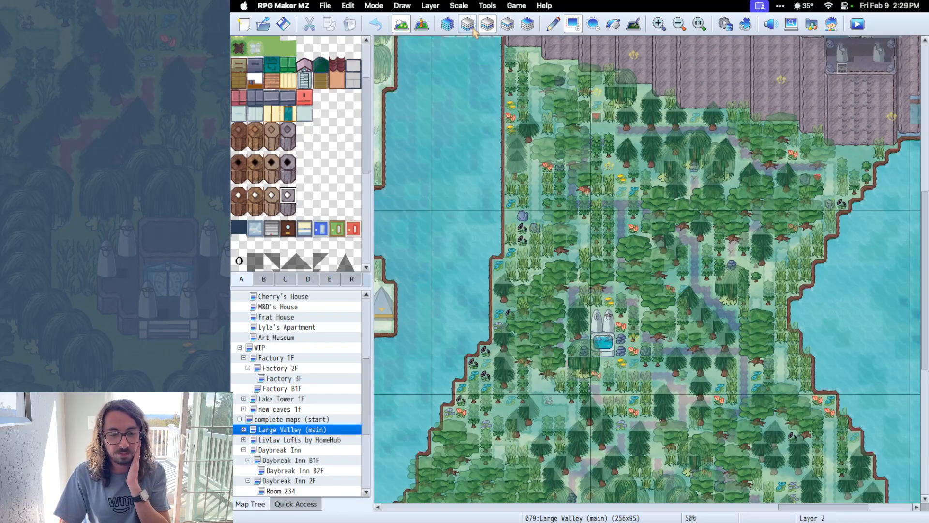
scroll(556, 177, "down", 8)
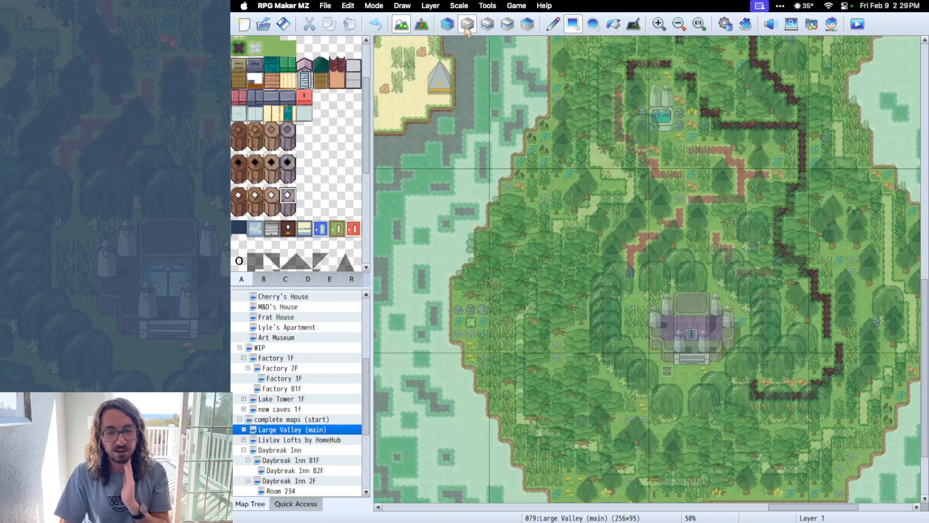
left_click(468, 25)
scroll(738, 293, "up", 10)
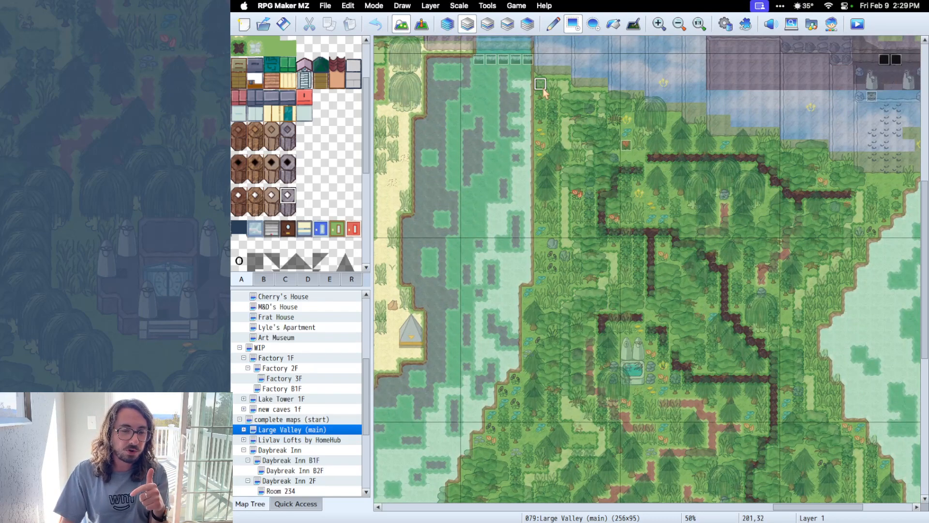
Follow the dark path tiles on Layer 1 through the eastern forest, from the northern cliffs down to the temple.
scroll(634, 462, "down", 12)
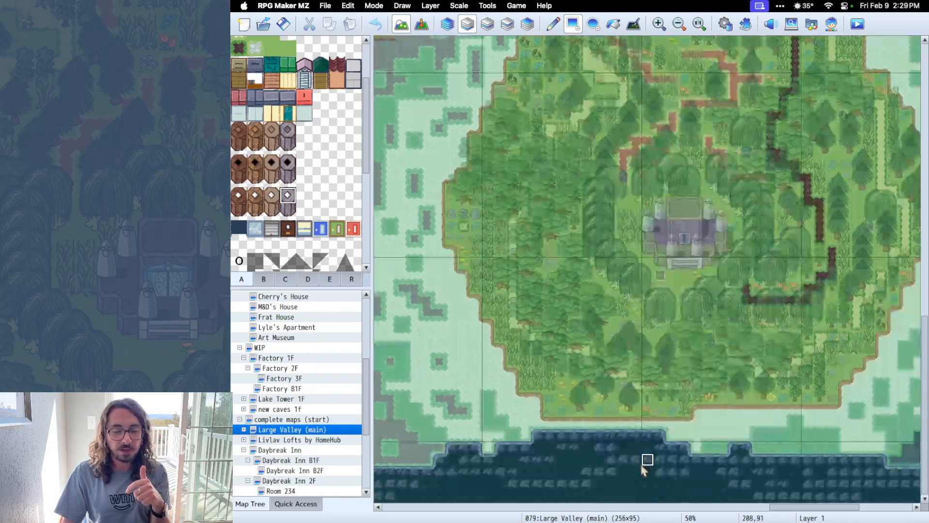
scroll(841, 251, "up", 15)
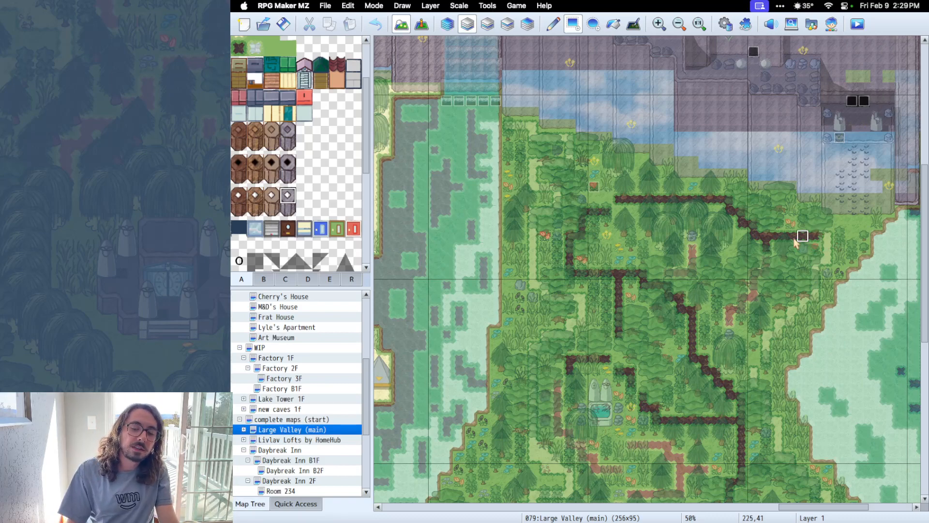
scroll(765, 272, "down", 3)
scroll(760, 269, "down", 4)
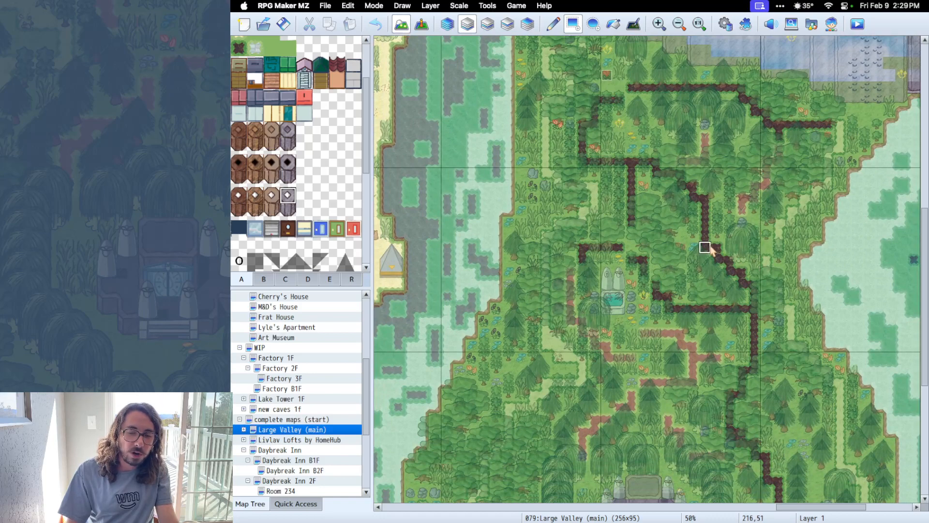
scroll(709, 244, "down", 6)
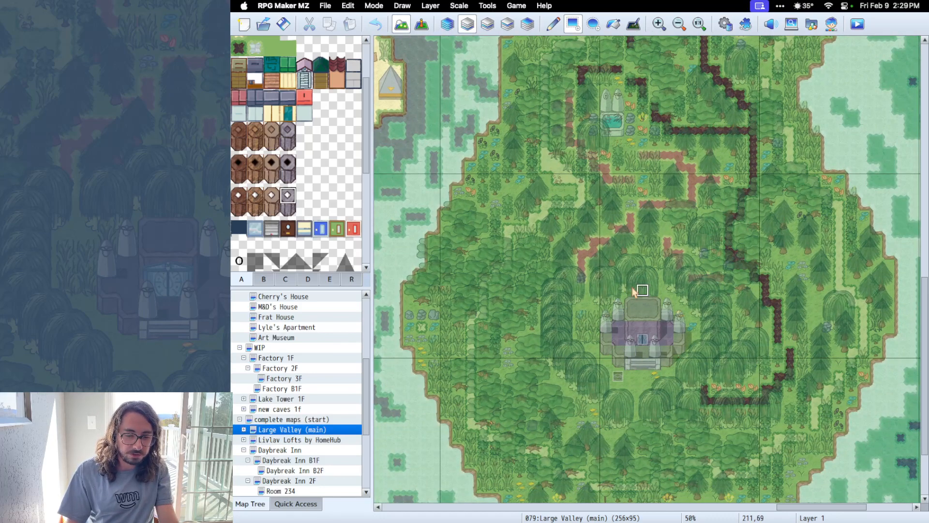
scroll(682, 415, "up", 15)
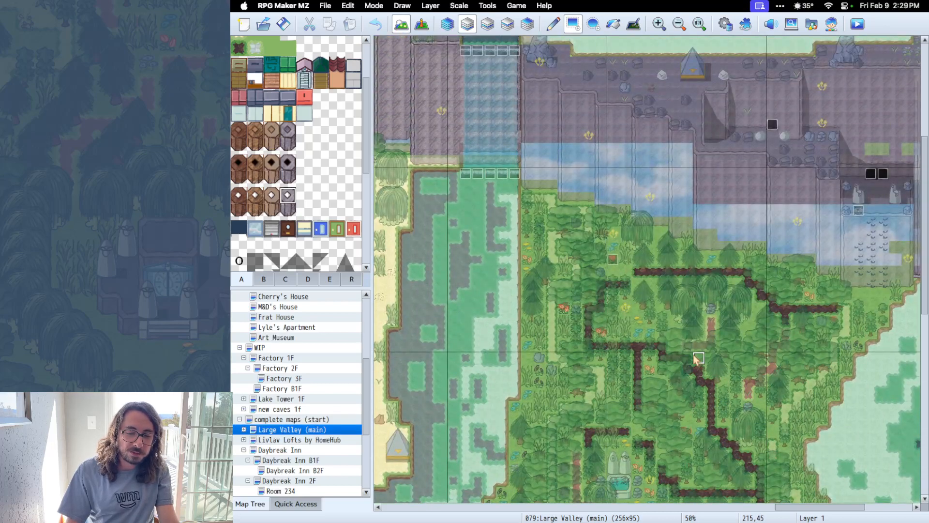
scroll(707, 300, "down", 16)
scroll(605, 107, "up", 3)
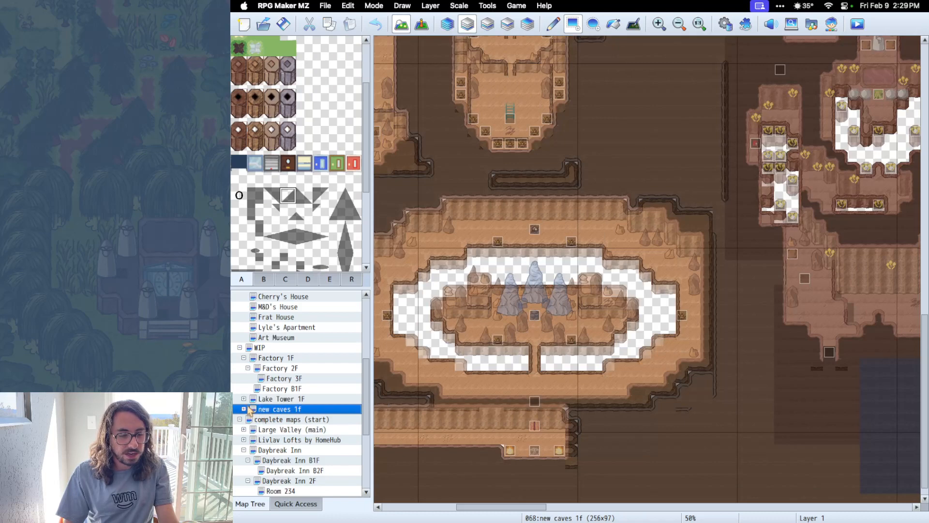
Open the new caves 1f map, check its child maps in the tree and view the whole cave layout at 10%.
left_click(244, 409)
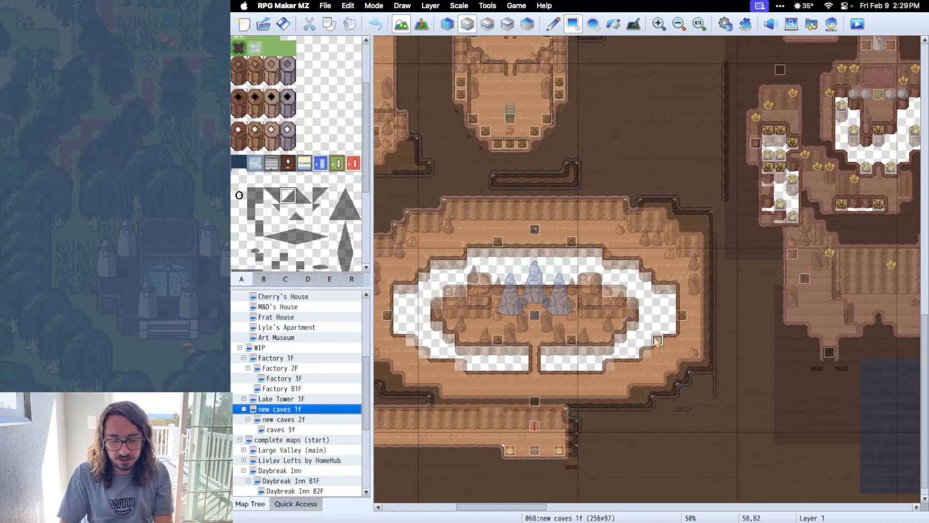
key("super+minus")
key("super+minus")
key("super+minus")
key("super+minus")
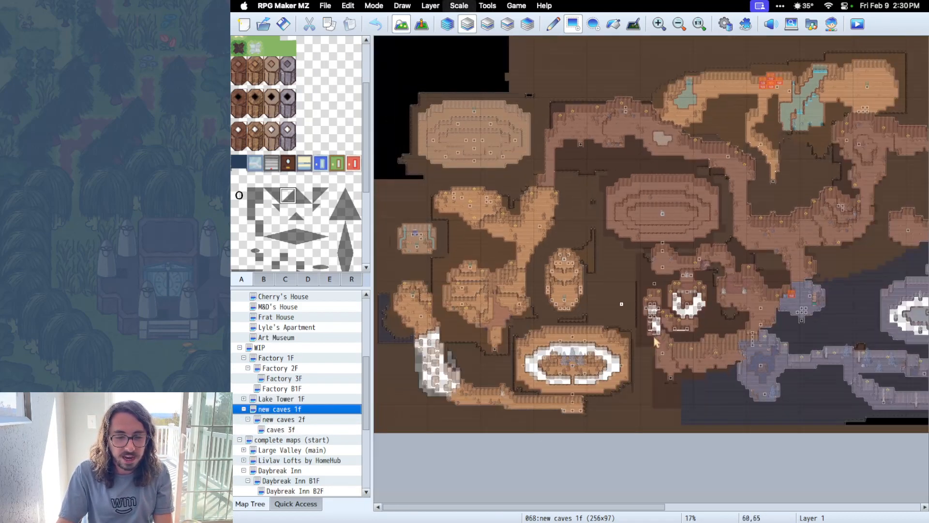
key("super+minus")
key("super+minus")
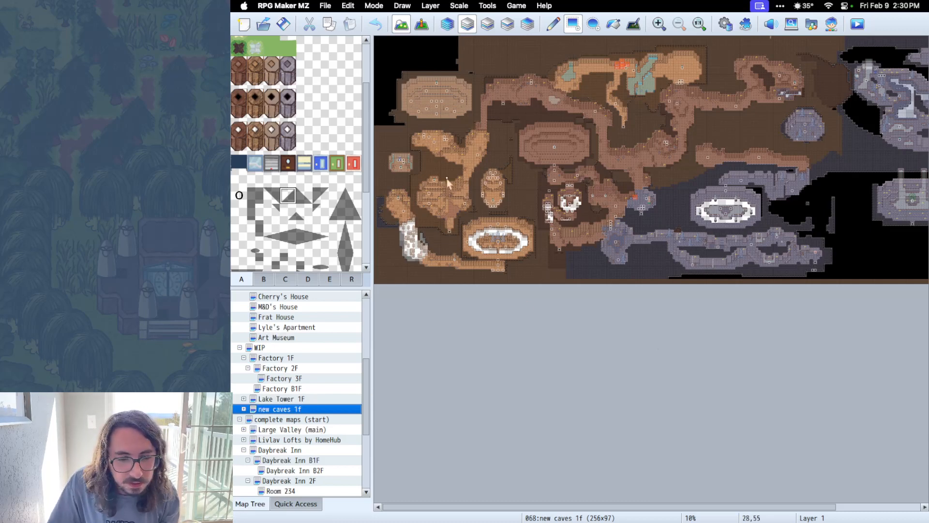
Check the map properties of new caves 1f without changing them, and look across the full width of the map.
double_click(340, 409)
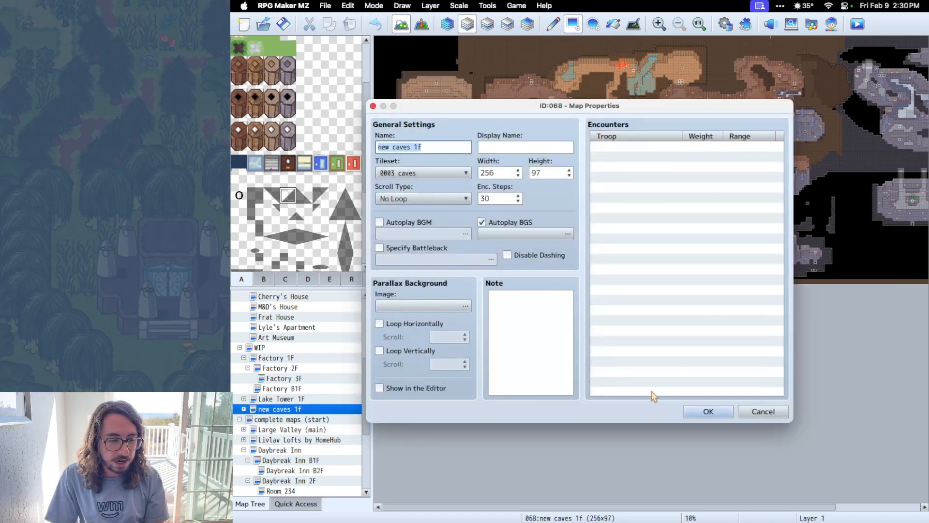
left_click(772, 411)
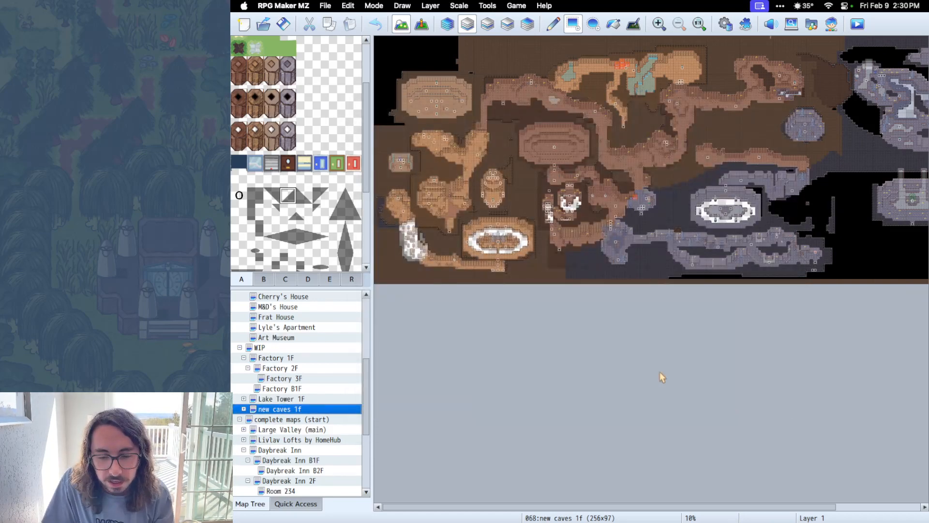
scroll(716, 375, "right", 5)
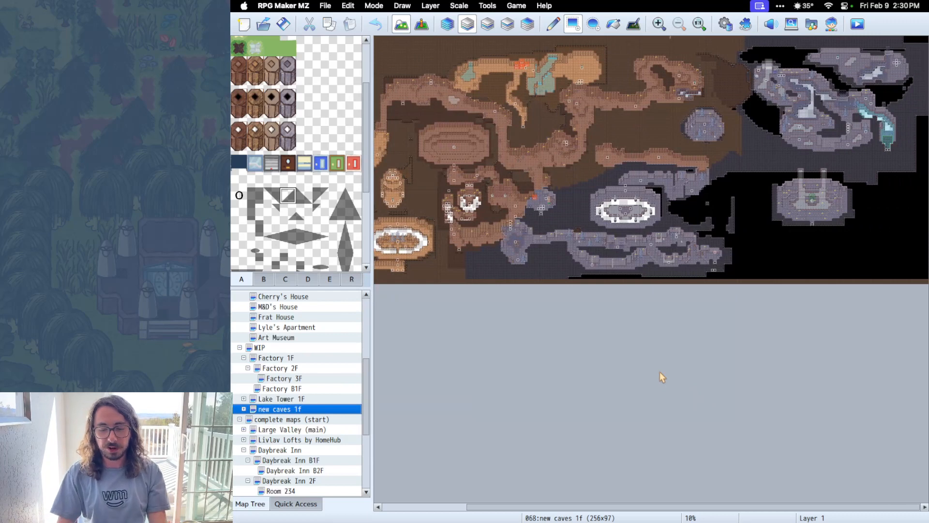
scroll(660, 373, "left", 5)
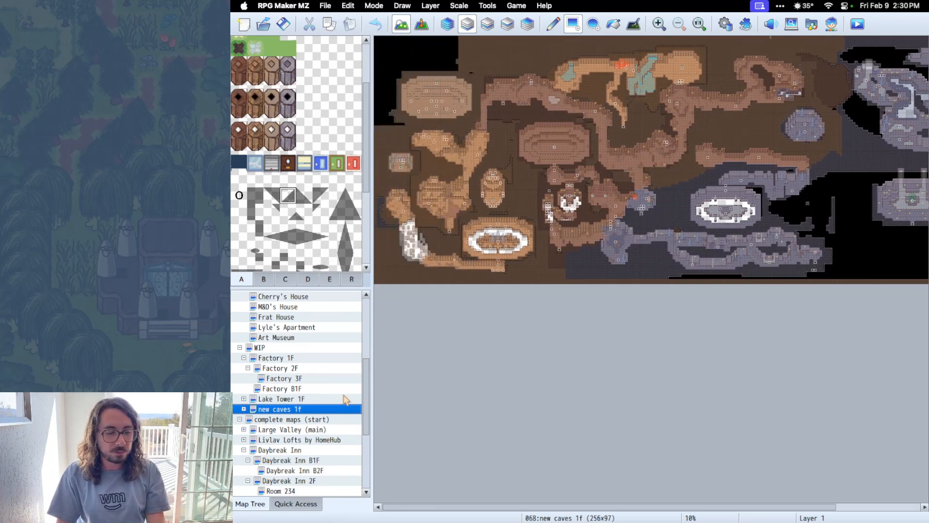
View the Lake Tower 1F and Factory B1F maps, and check Factory 2F's map properties without changing them.
left_click(286, 398)
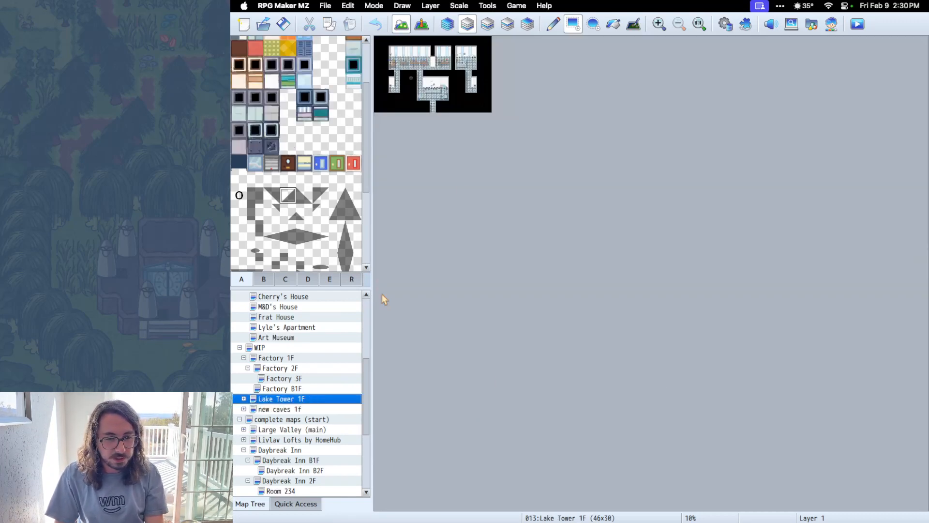
left_click(289, 389)
double_click(280, 368)
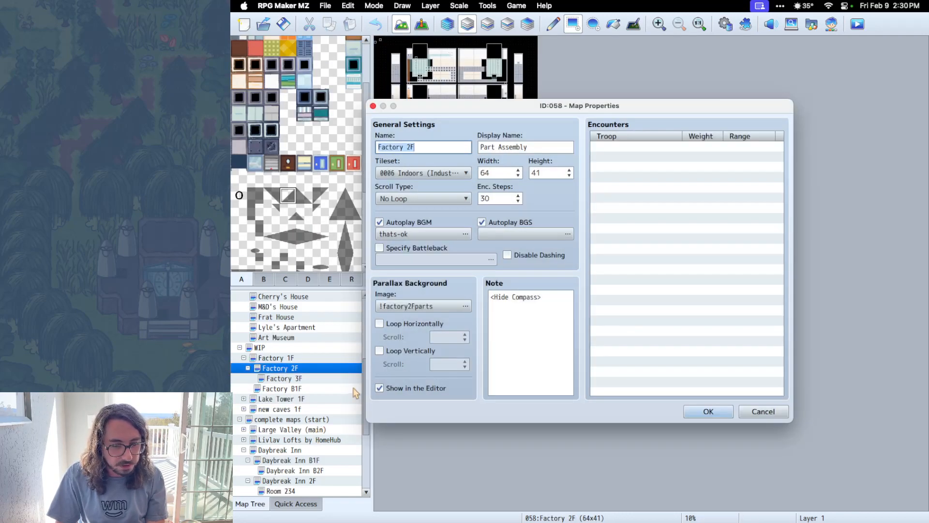
left_click(761, 412)
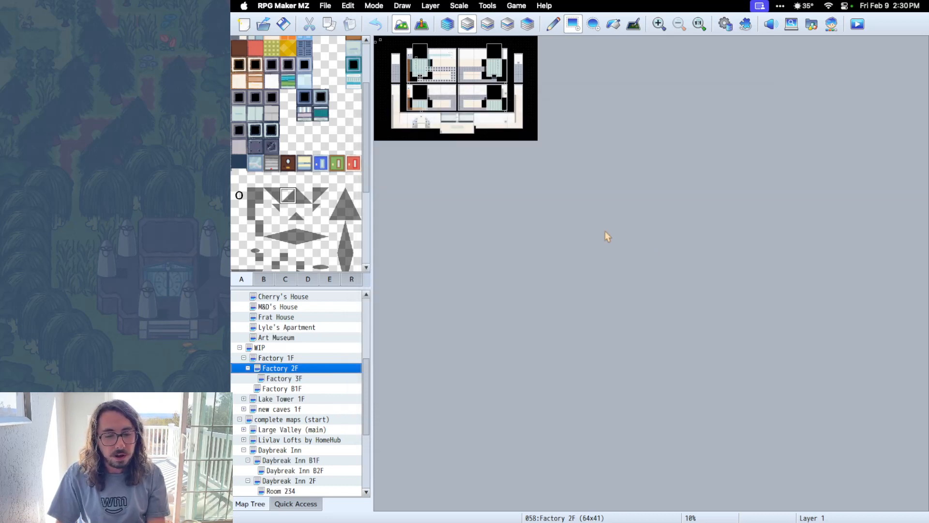
View Factory 2F enlarged, then open Large Valley (main) from the map tree and look across to its western side.
scroll(608, 236, "up", 10, "ctrl")
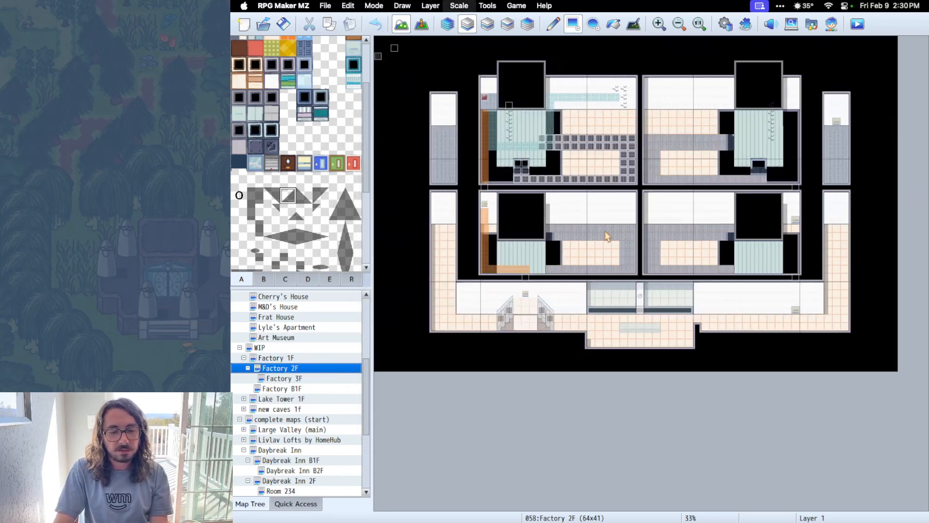
scroll(312, 437, "down", 5)
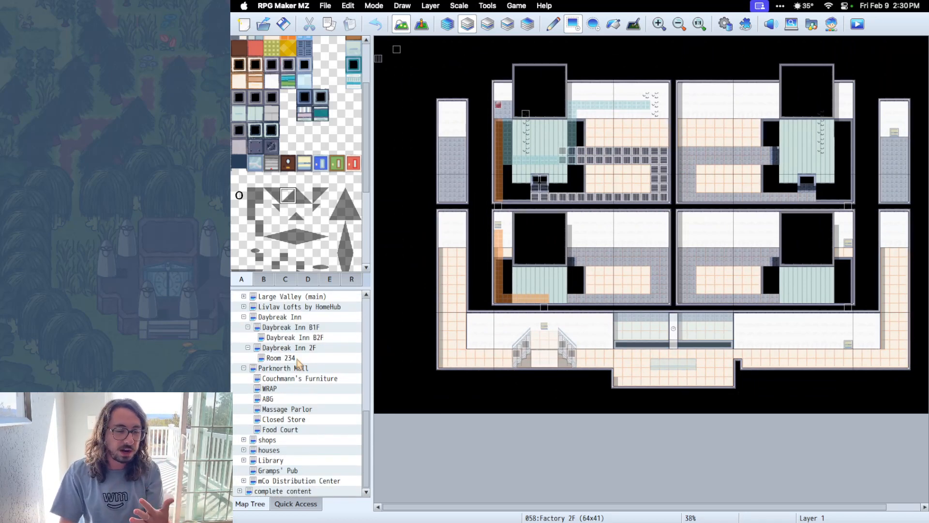
scroll(283, 401, "up", 3)
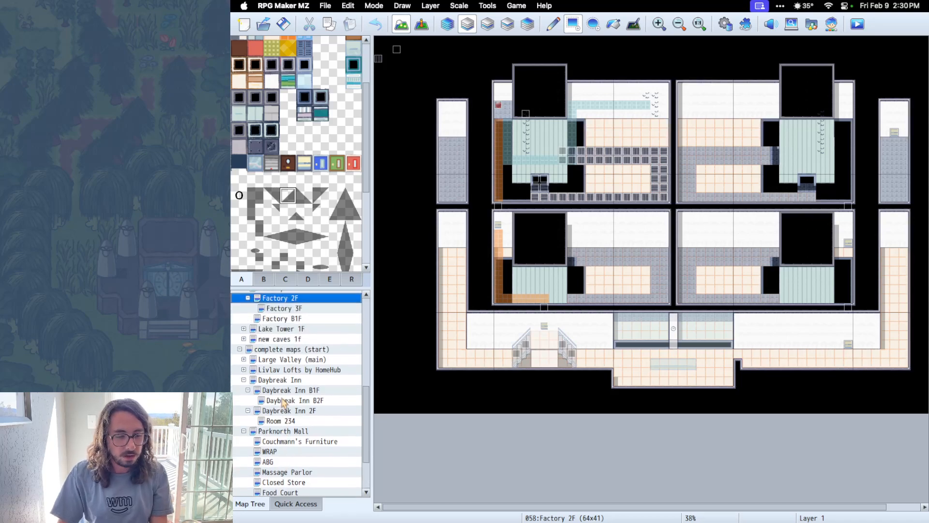
left_click(292, 366)
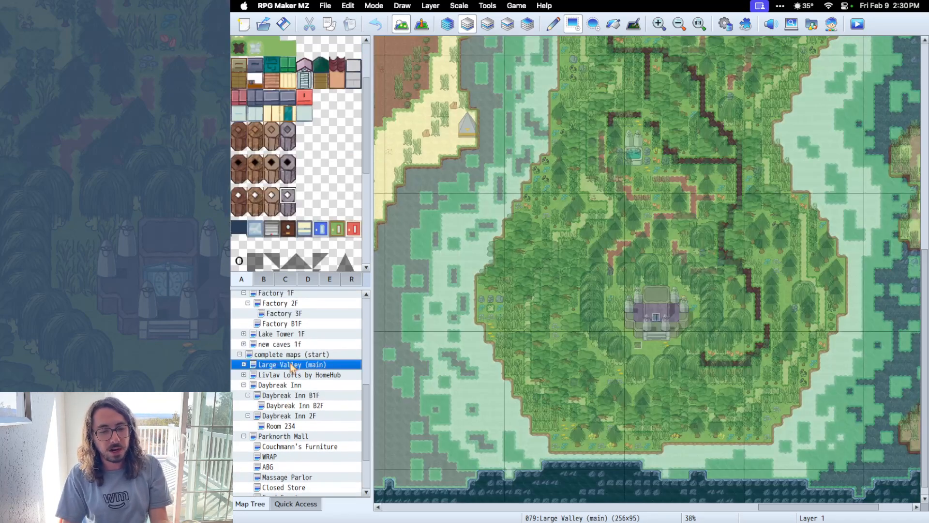
scroll(627, 230, "left", 12)
scroll(625, 229, "left", 15)
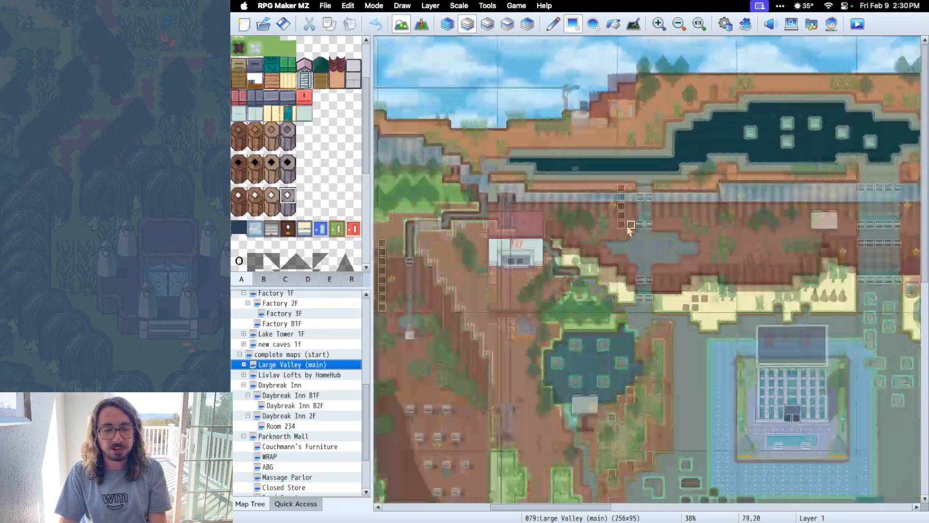
Open the map properties of Large Valley (main) and preview parallax background images from BlueSky to RedSky without changing the image.
key("space")
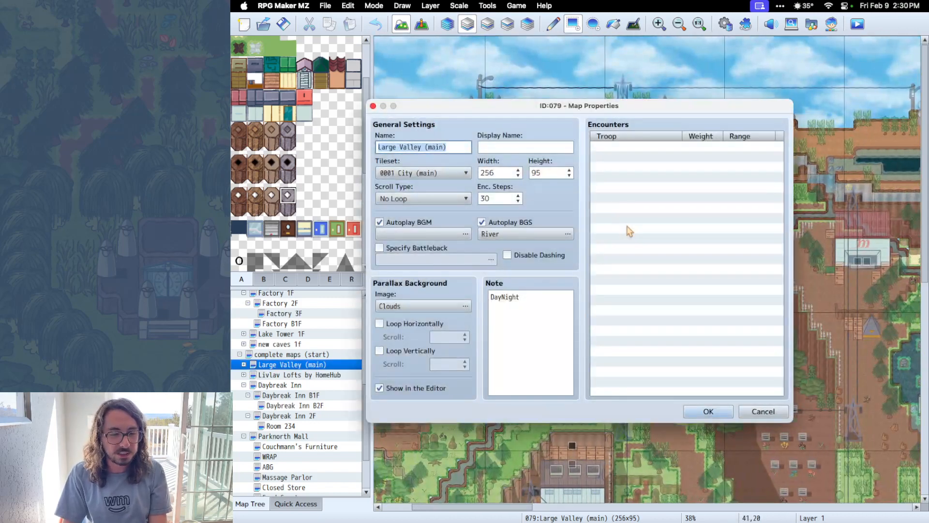
double_click(414, 313)
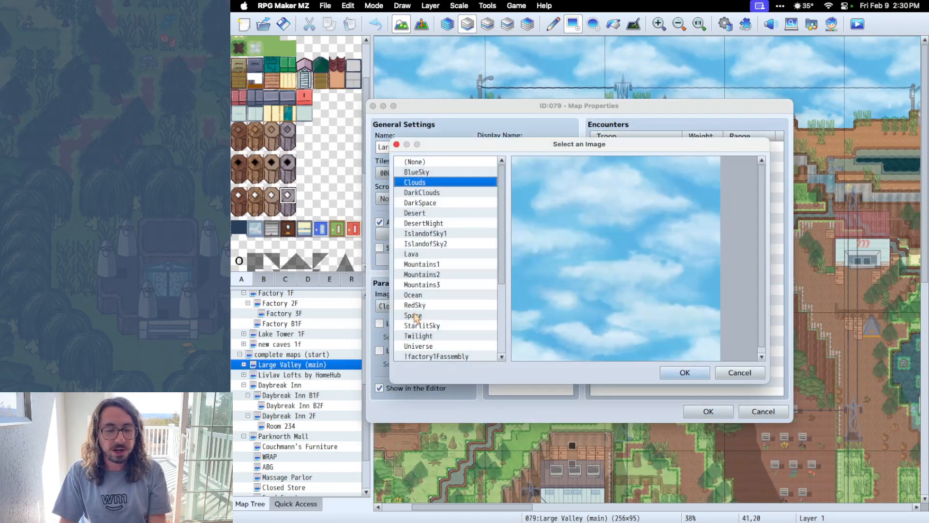
left_click(425, 173)
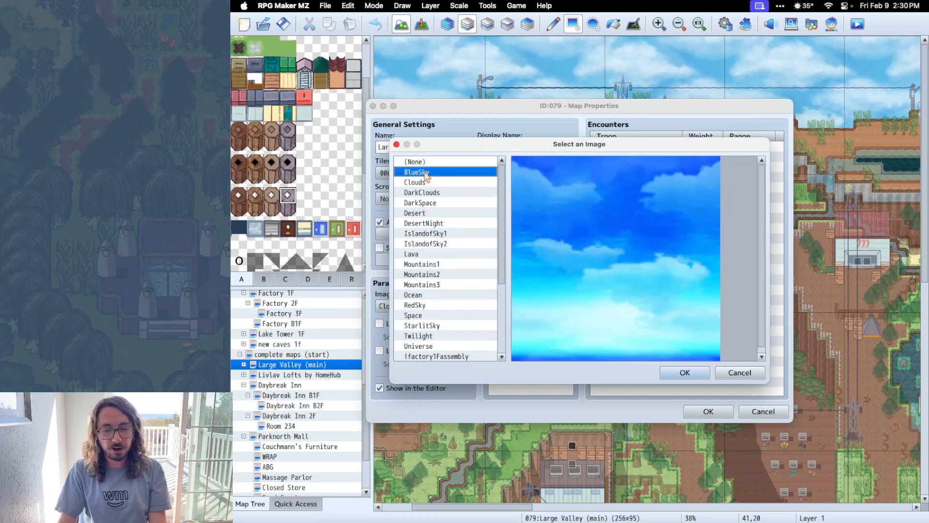
key("Down")
key("Down")
key("Down")
key("Down")
key("Down")
key("Down")
key("Down")
key("Down")
key("Down")
key("Down")
key("Down")
key("Down")
key("Down")
key("Down")
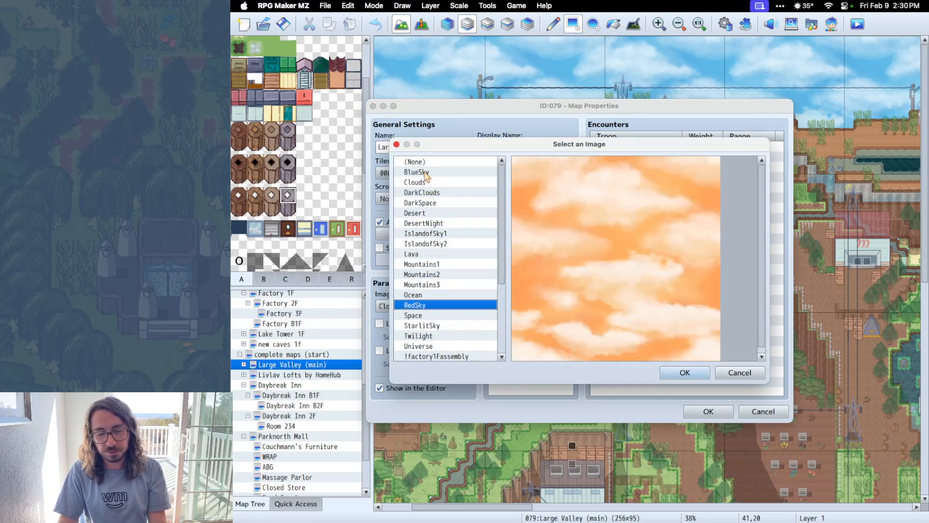
left_click(740, 373)
left_click(763, 411)
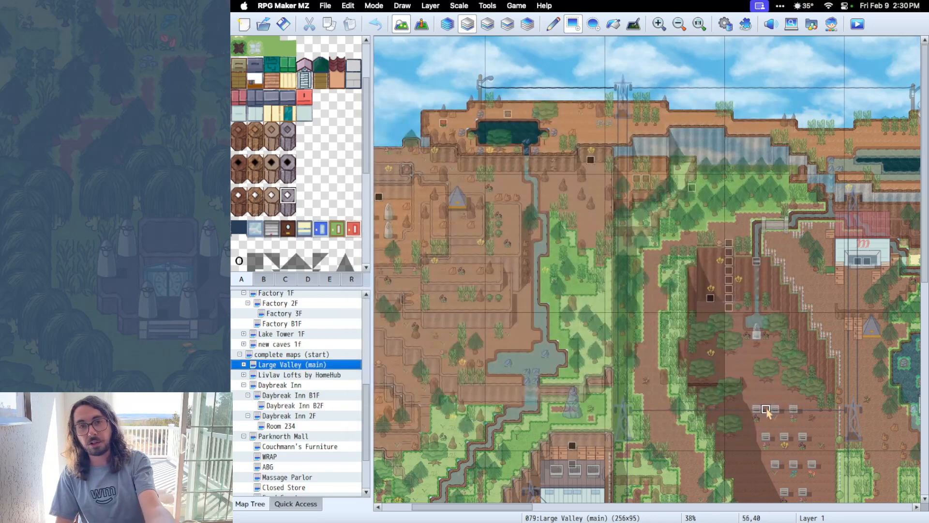
Look at the southern part of Large Valley (main) and switch to event mode over the city area.
scroll(766, 411, "down", 15)
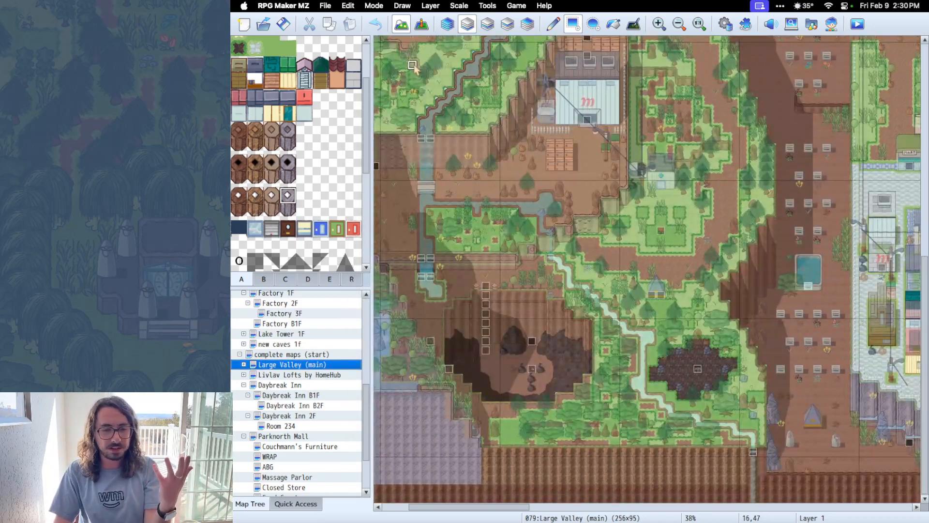
left_click(428, 27)
scroll(689, 331, "right", 10)
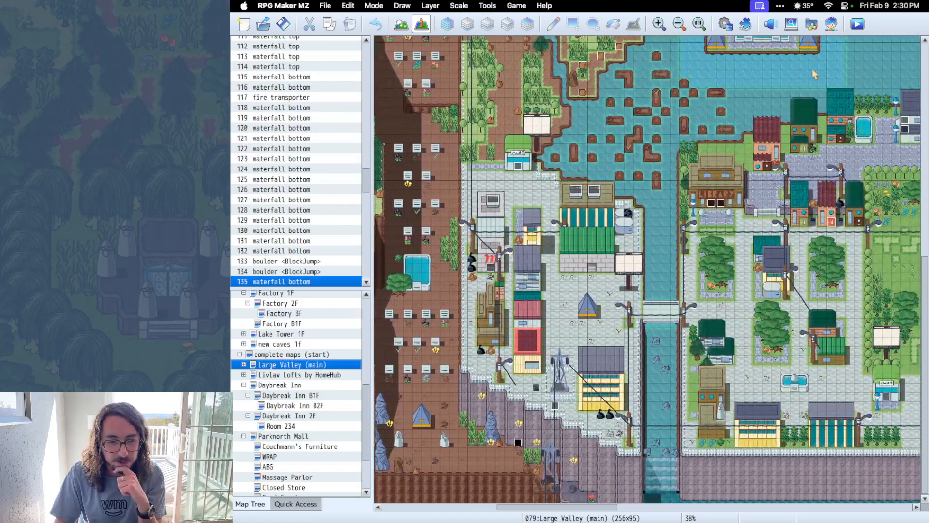
Browse the common events list in the database and close the database without making changes.
left_click(725, 23)
left_click(347, 278)
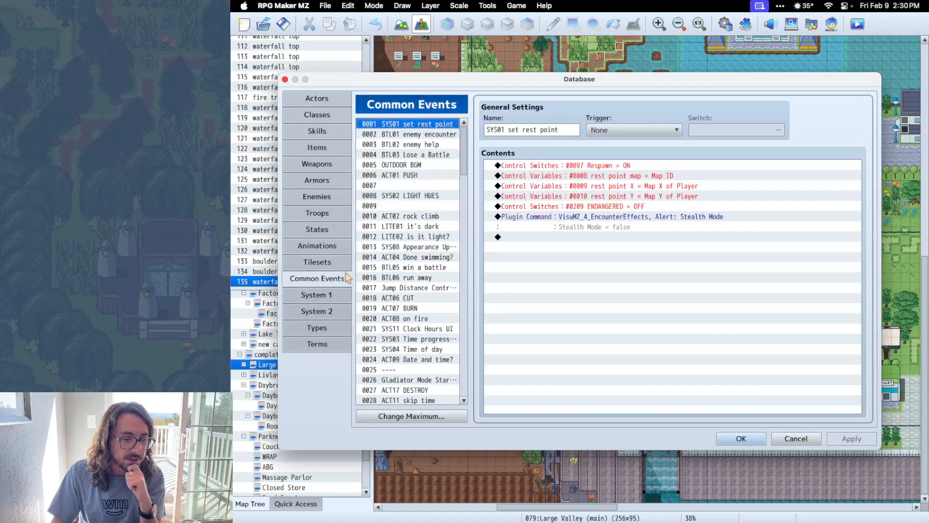
scroll(415, 308, "down", 4)
scroll(415, 308, "down", 5)
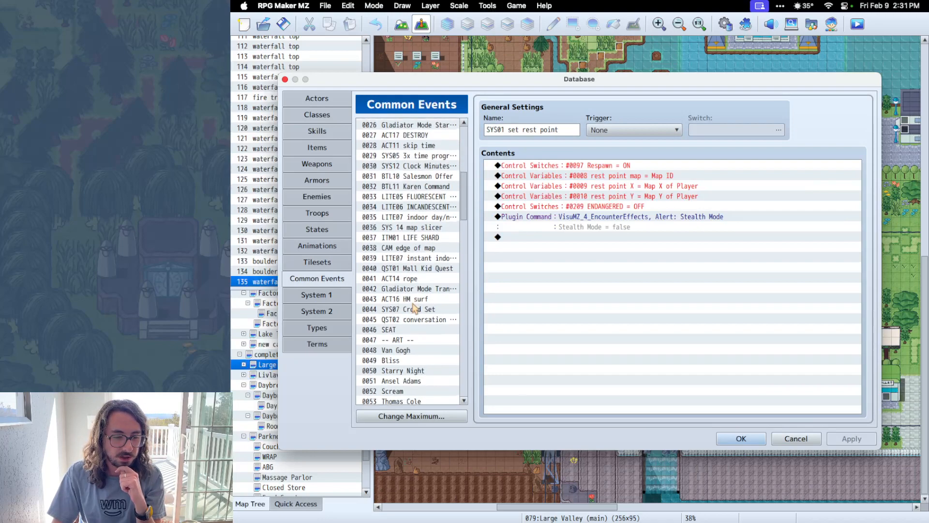
left_click(806, 438)
Look over Large Valley (main) in event mode, from the western mountains to the eastern forest and the cliffs north of it.
scroll(806, 439, "up", 10)
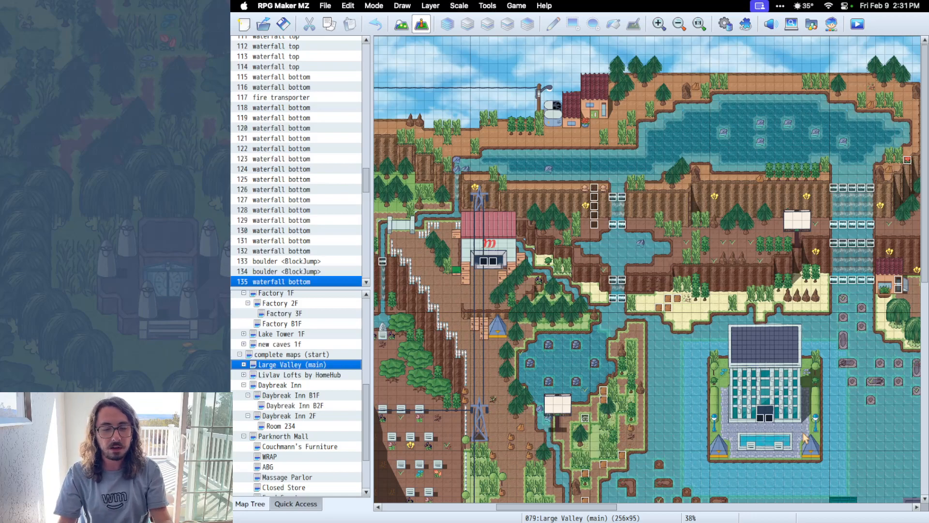
scroll(803, 438, "left", 15)
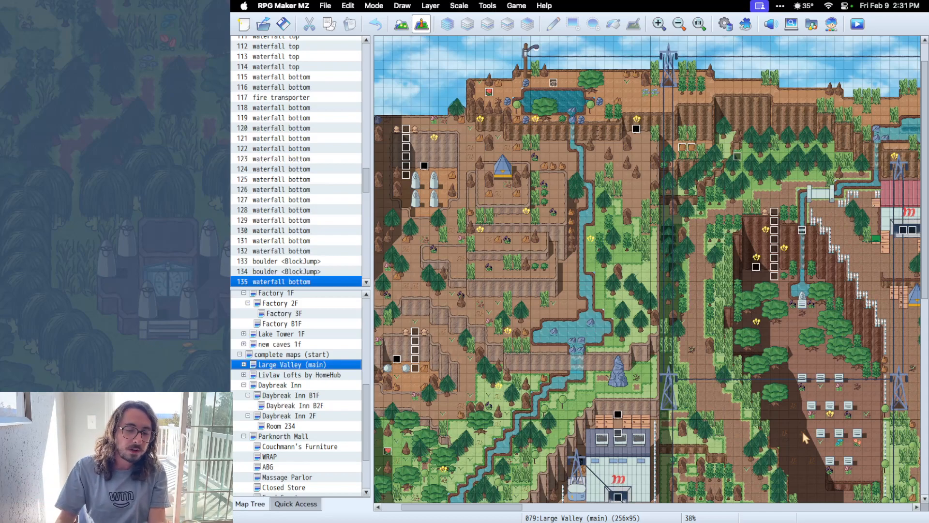
scroll(802, 432, "right", 10)
scroll(802, 431, "down", 7)
scroll(802, 431, "right", 15)
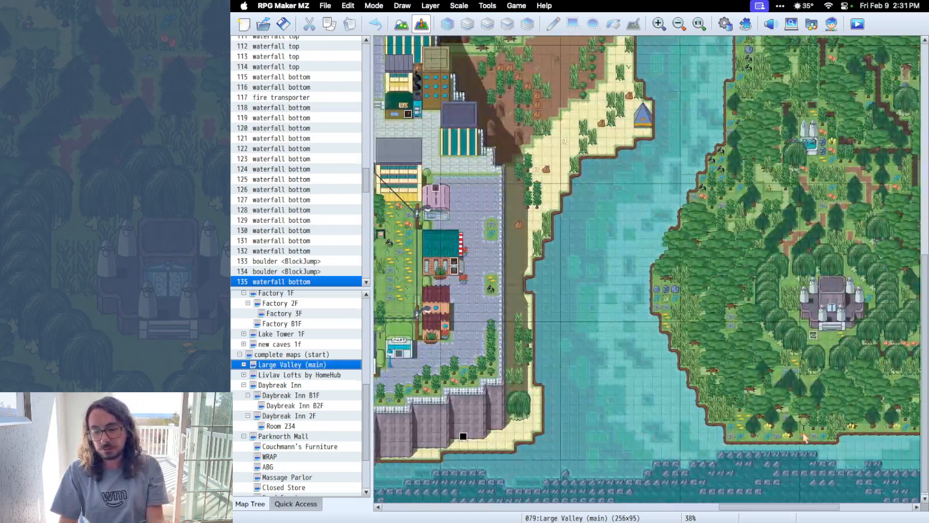
scroll(805, 438, "right", 3)
scroll(805, 438, "up", 4)
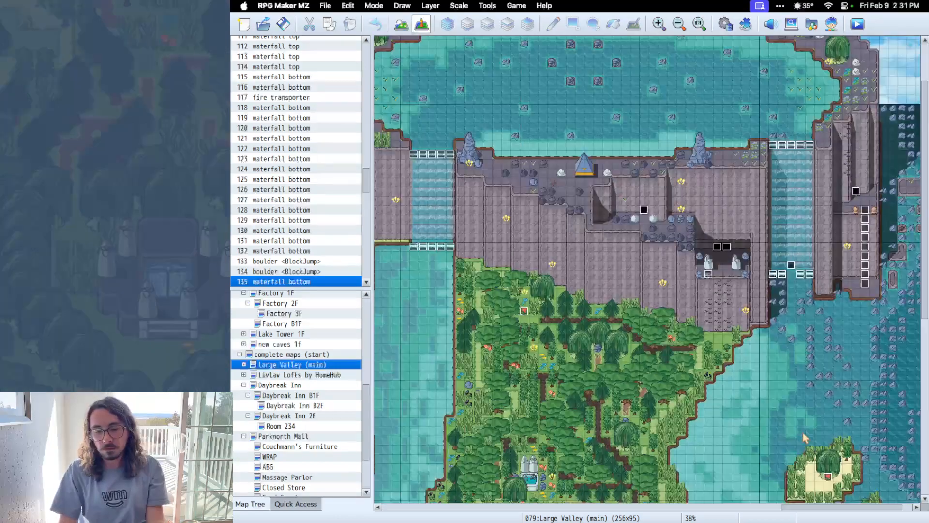
Check Large Valley's child maps including Large Valley (City), then view the whole of Large Valley (main) at 10%.
left_click(244, 364)
left_click(315, 375)
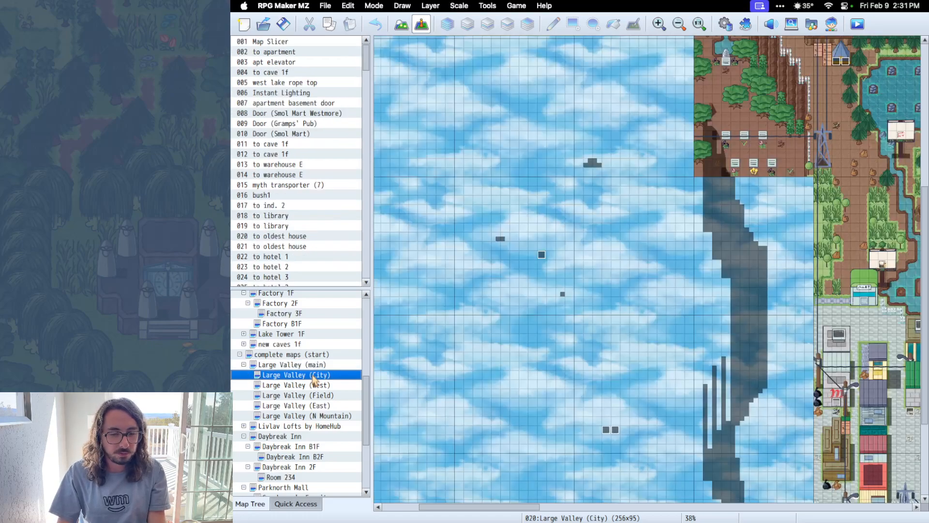
left_click(312, 367)
key("super+minus")
key("super+minus")
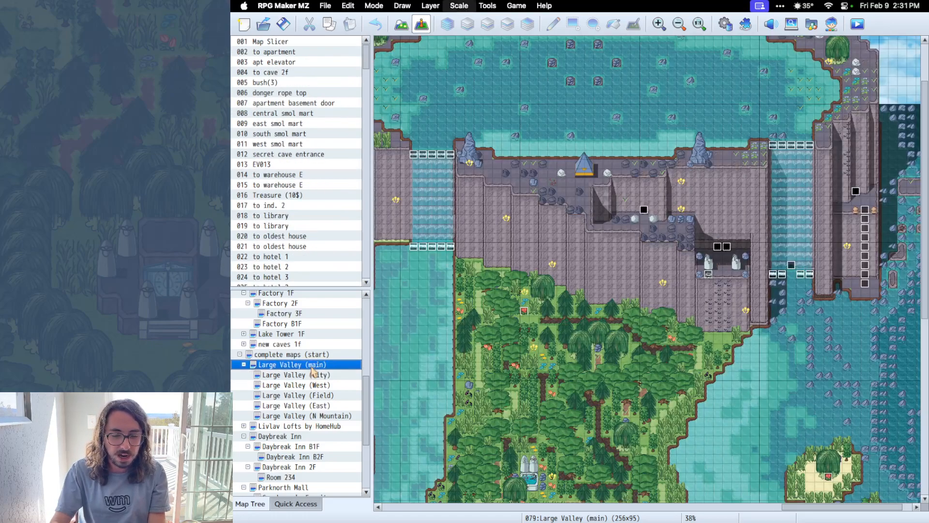
key("super+minus")
key("super+minus")
key("super+minus")
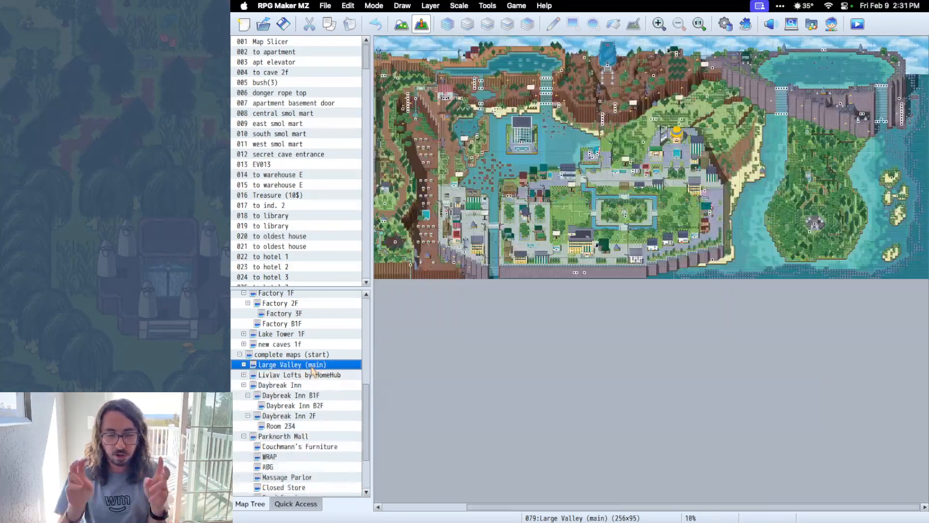
scroll(312, 368, "down", 1)
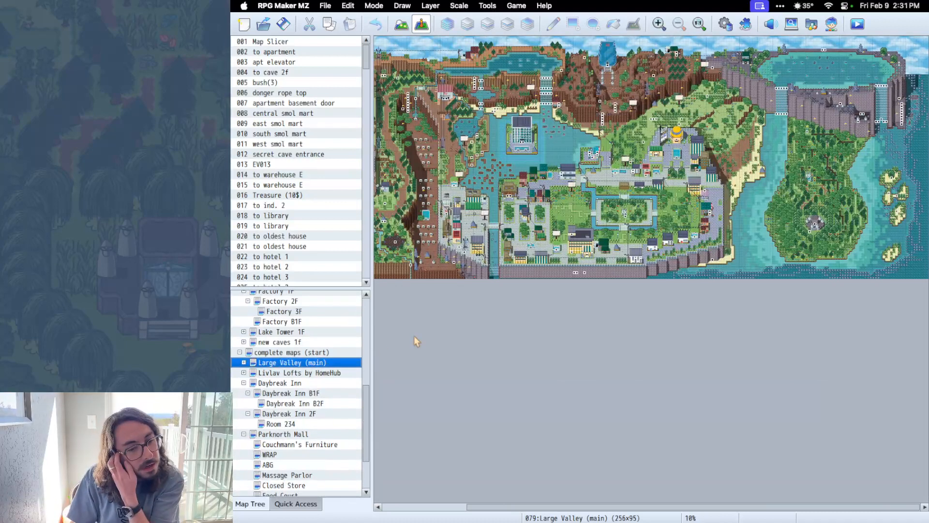
Switch back to map editing mode and display the region IDs over Large Valley (main).
left_click(404, 6)
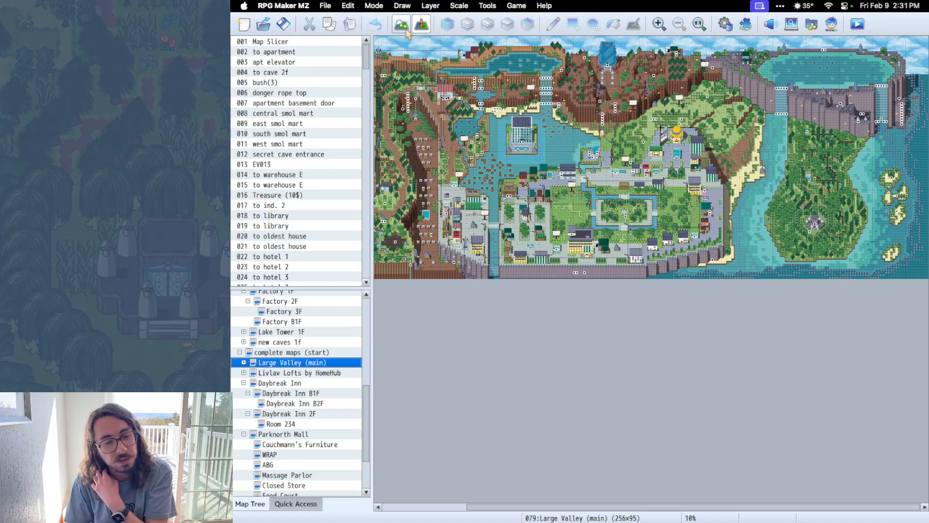
left_click(405, 27)
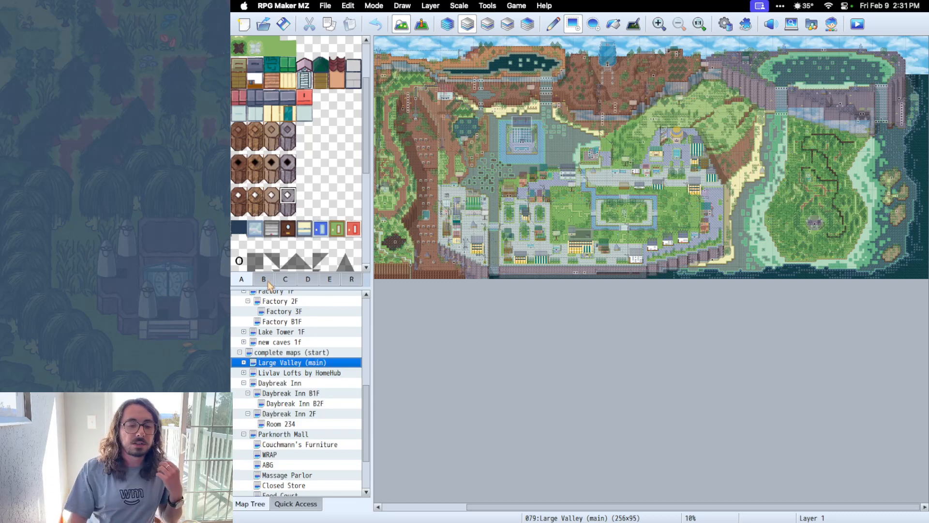
left_click(345, 282)
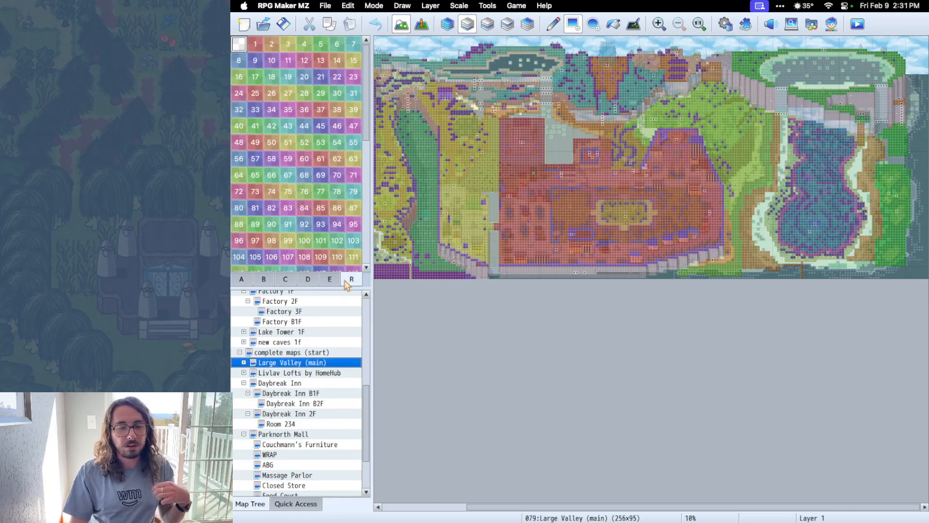
Examine the region numbers assigned to the city streets and park of Large Valley (main) at 75% zoom.
key("super+equal")
key("super+equal")
key("super+equal")
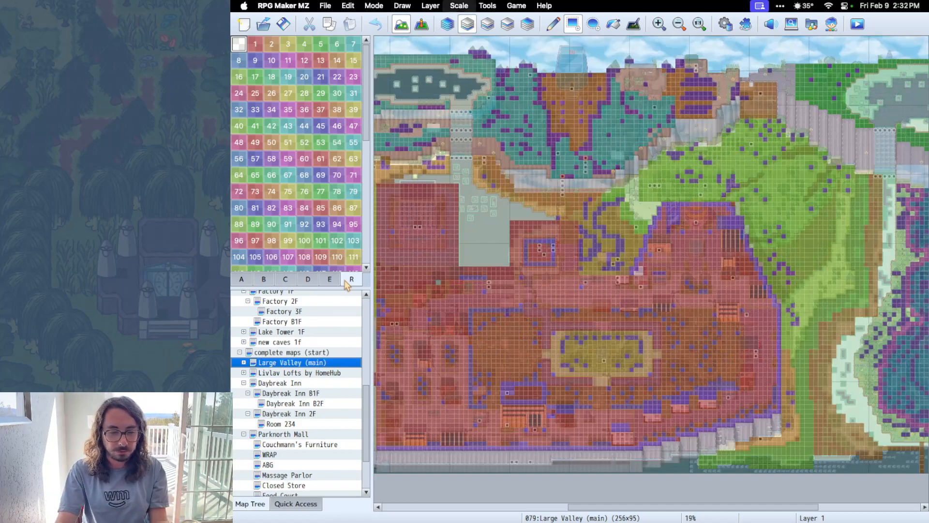
key("super+equal")
key("super+equal")
key("super+equal")
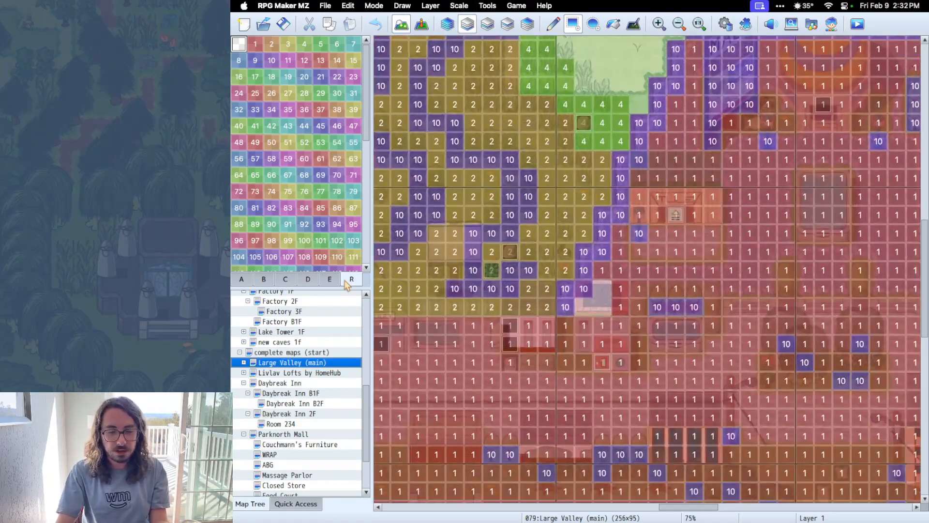
scroll(619, 315, "down", 5)
scroll(619, 315, "left", 5)
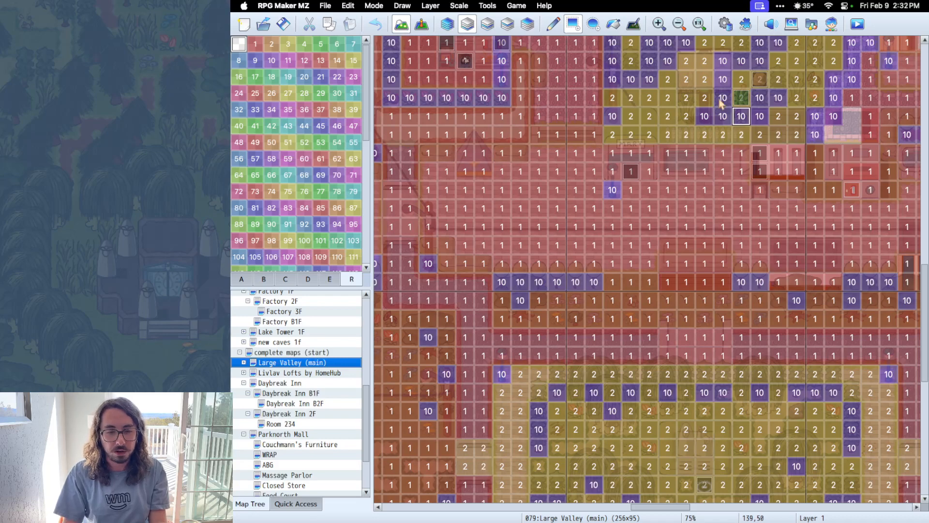
Inspect the passage settings of the City (main) tileset in the database and close it without changes.
left_click(725, 23)
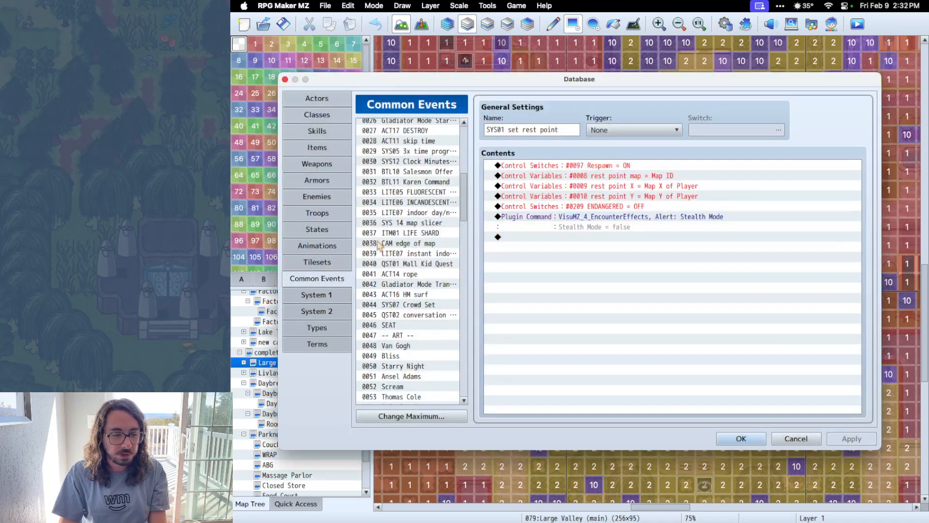
left_click(335, 265)
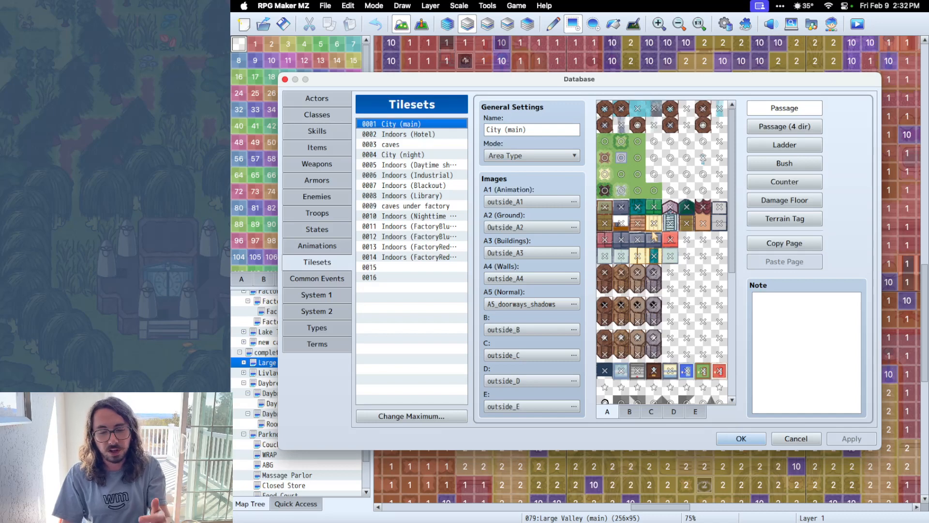
scroll(663, 314, "down", 3)
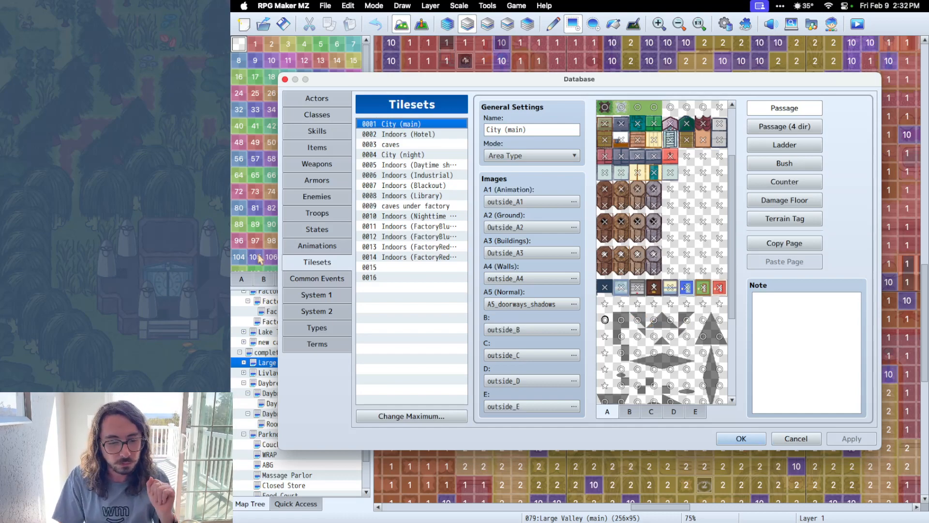
left_click(795, 439)
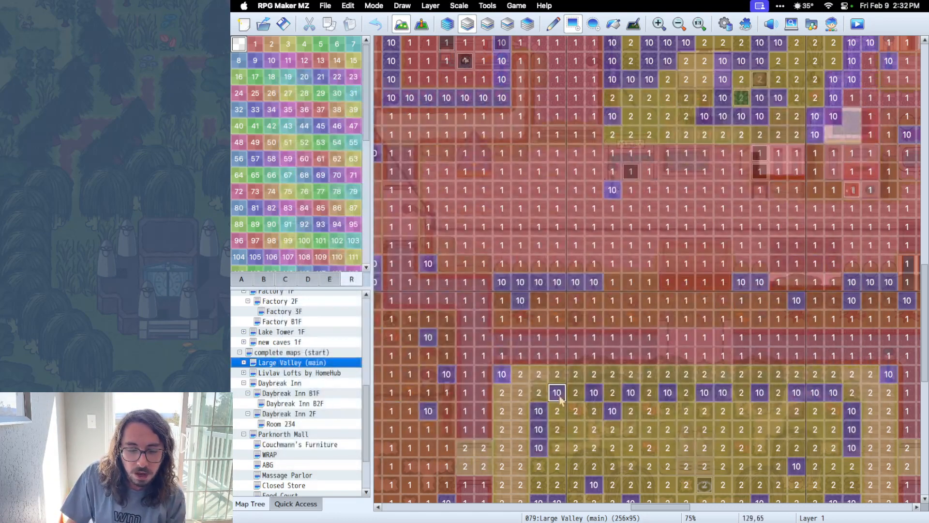
View the region layout across Large Valley (main) at 13% zoom.
scroll(559, 397, "down", 4, "ctrl")
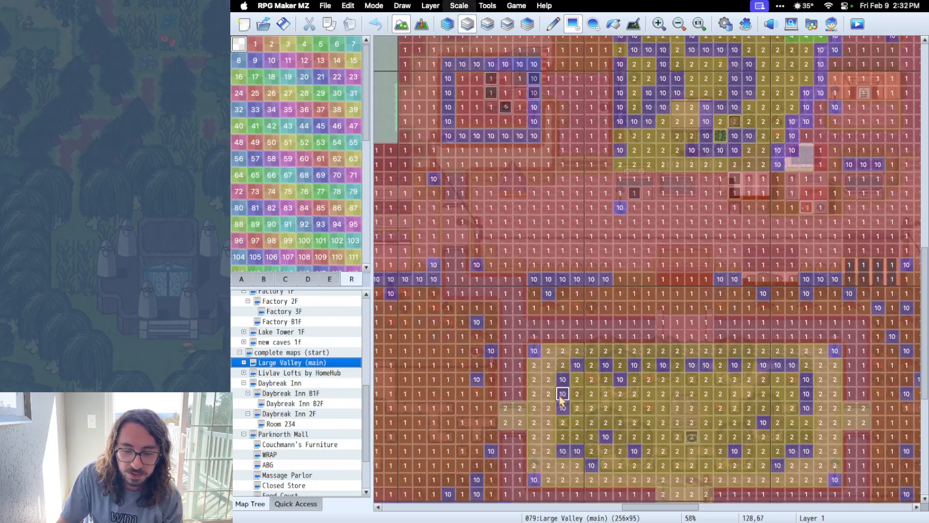
key("super+minus")
key("super+minus")
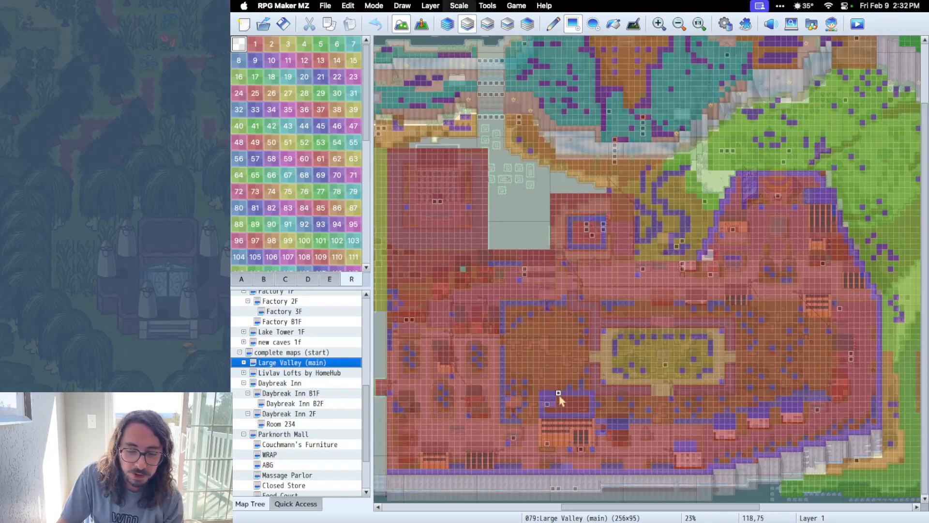
key("super+minus")
key("super+minus")
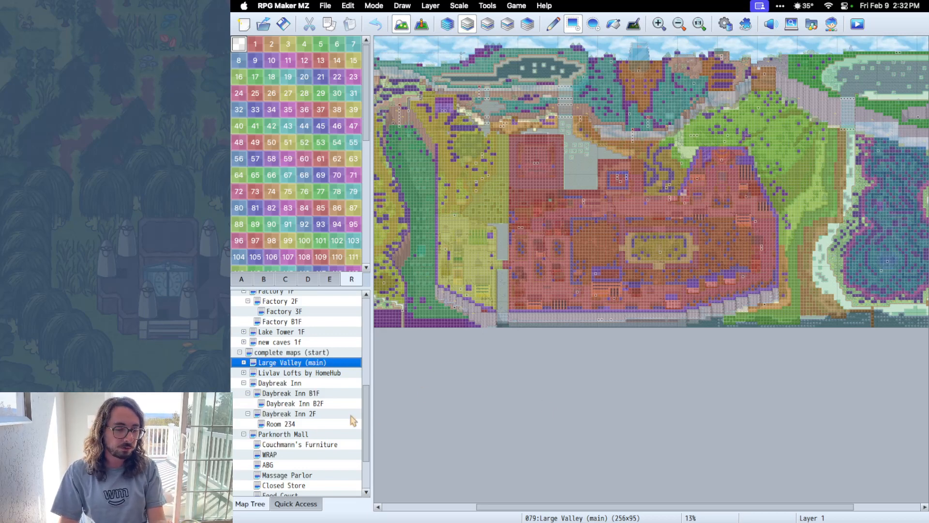
Expand the submaps of Large Valley (main), open Large Valley (City) and view its tiles without the region overlay.
left_click(243, 363)
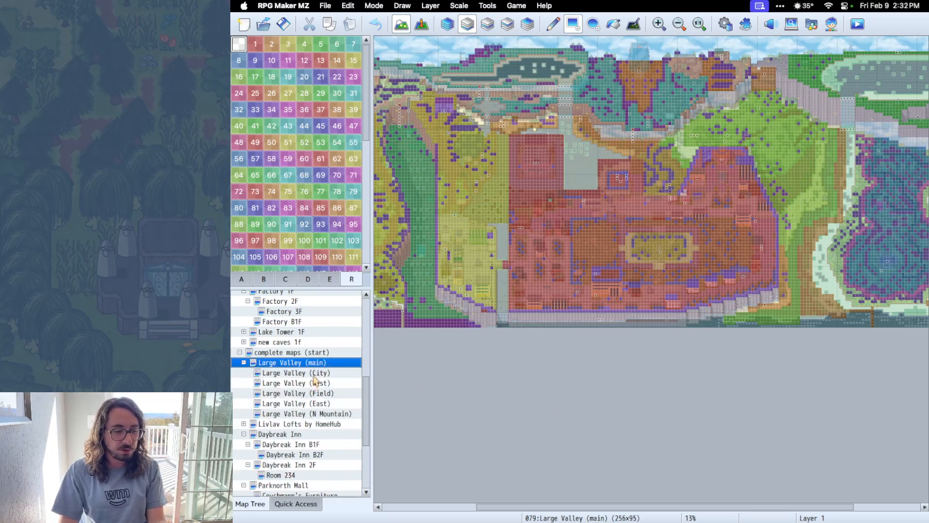
left_click(314, 376)
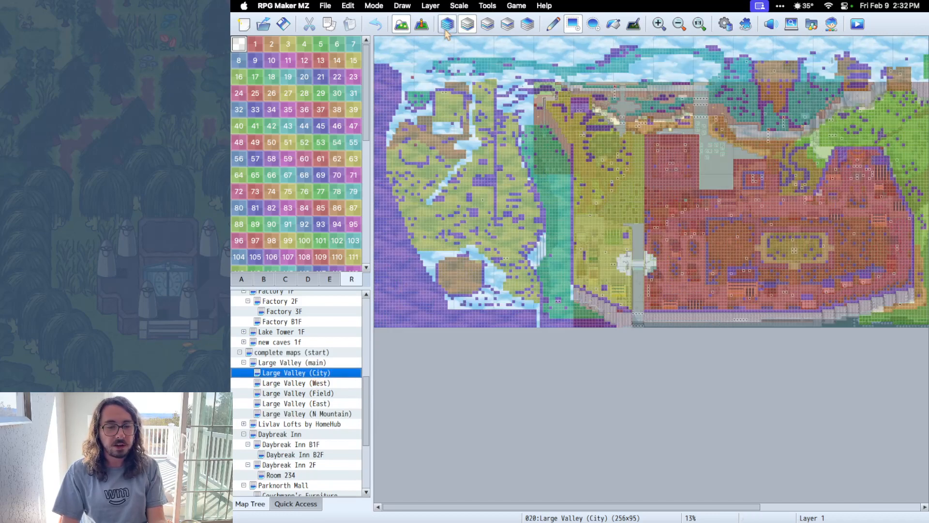
left_click(251, 280)
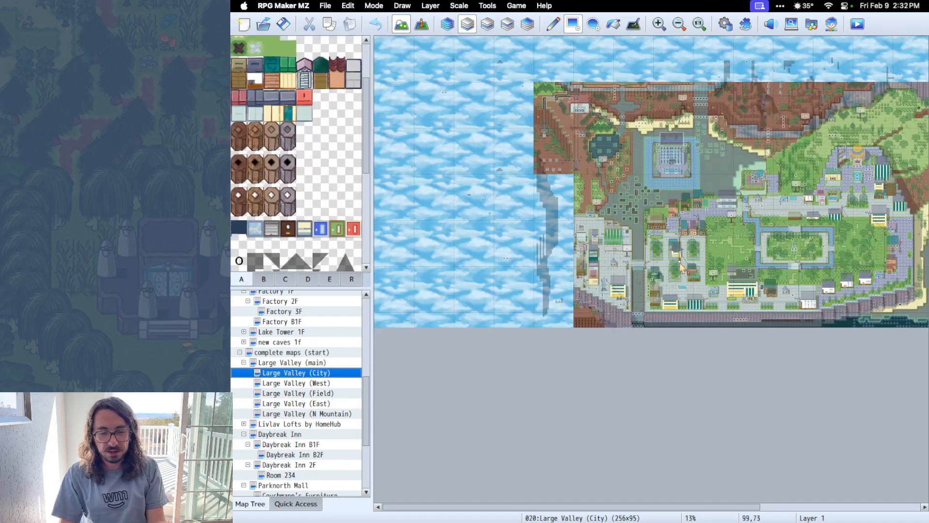
scroll(680, 266, "right", 5)
scroll(681, 268, "left", 5)
scroll(681, 268, "right", 5)
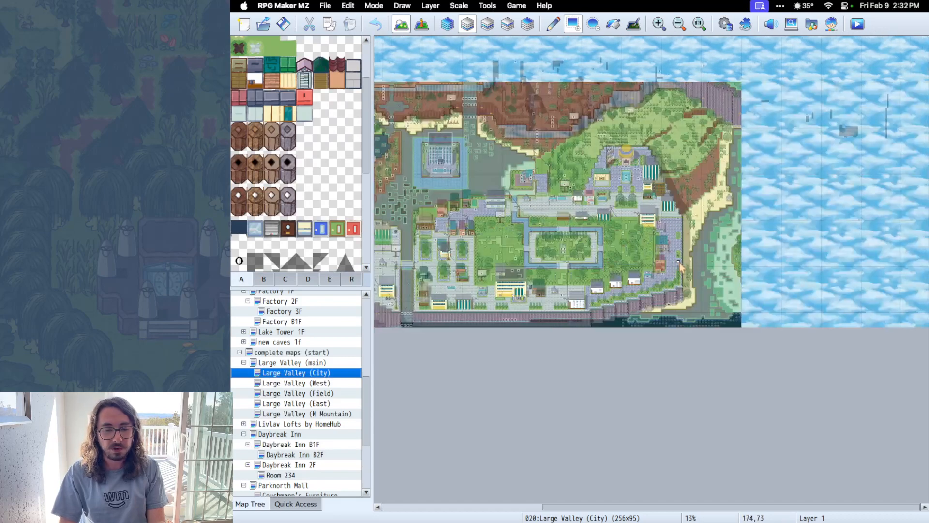
scroll(680, 265, "left", 5)
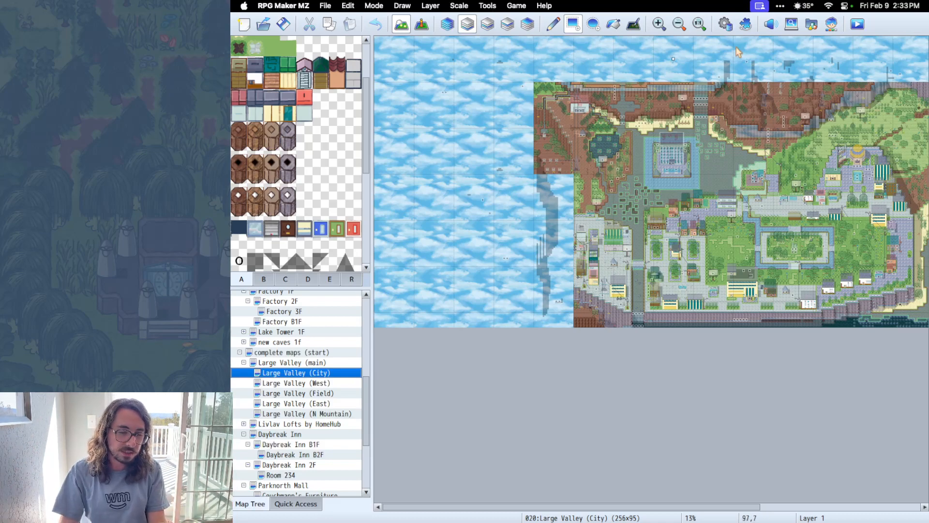
Examine the streets and buildings on both sides of the canal in Large Valley (City) at 50% zoom.
key("super+plus")
key("super+plus")
key("super+plus")
key("super+plus")
key("super+plus")
key("super+plus")
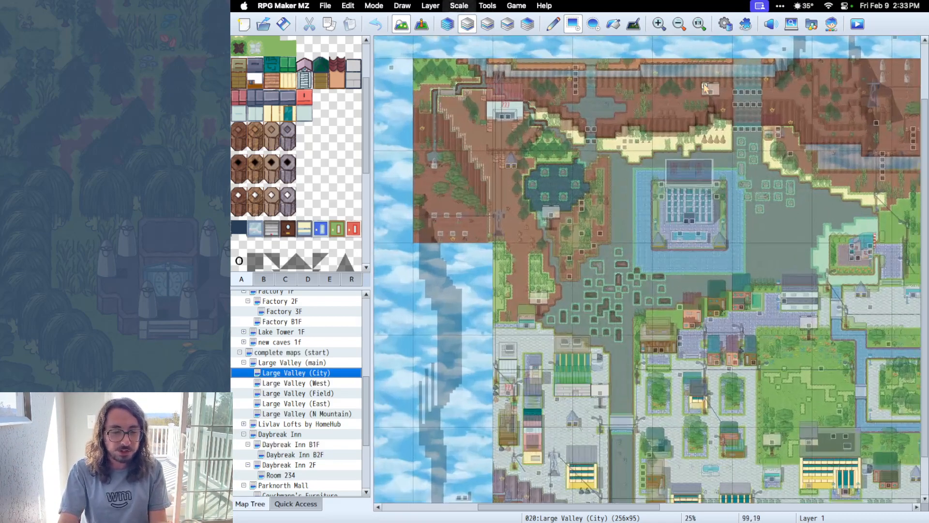
key("super+plus")
key("super+plus")
key("super+plus")
key("super+plus")
key("super+plus")
key("super+plus")
scroll(705, 88, "down", 7)
scroll(705, 88, "right", 1)
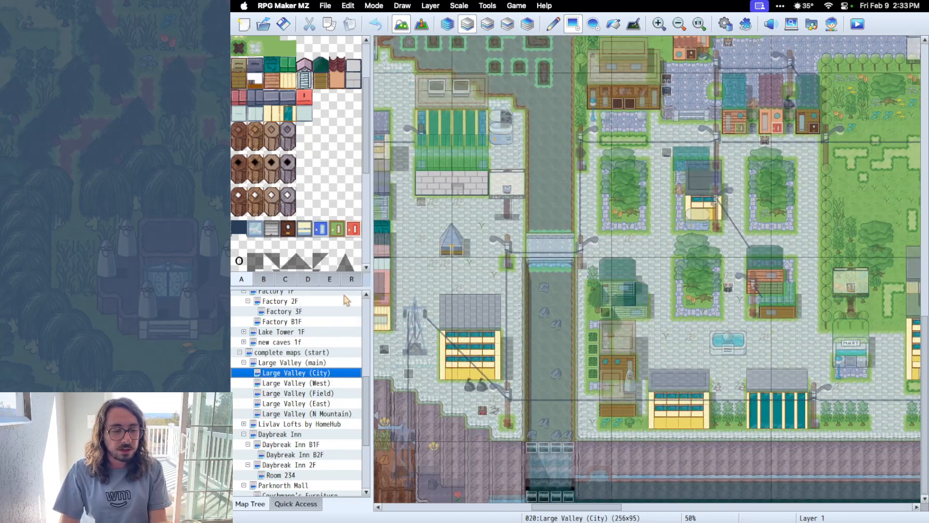
Display the region IDs over Large Valley (City) and view those around the canal bridge and northern cliffs.
left_click(352, 279)
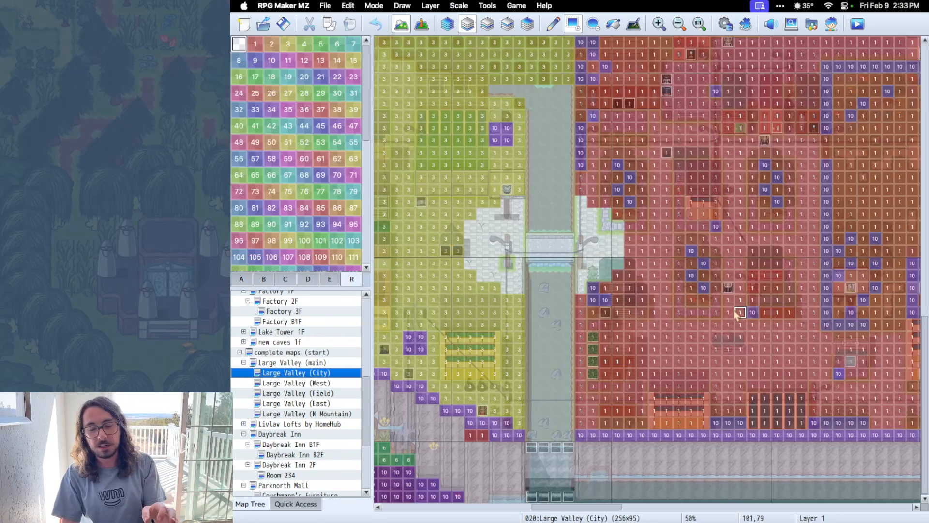
scroll(737, 313, "up", 15)
scroll(737, 313, "left", 5)
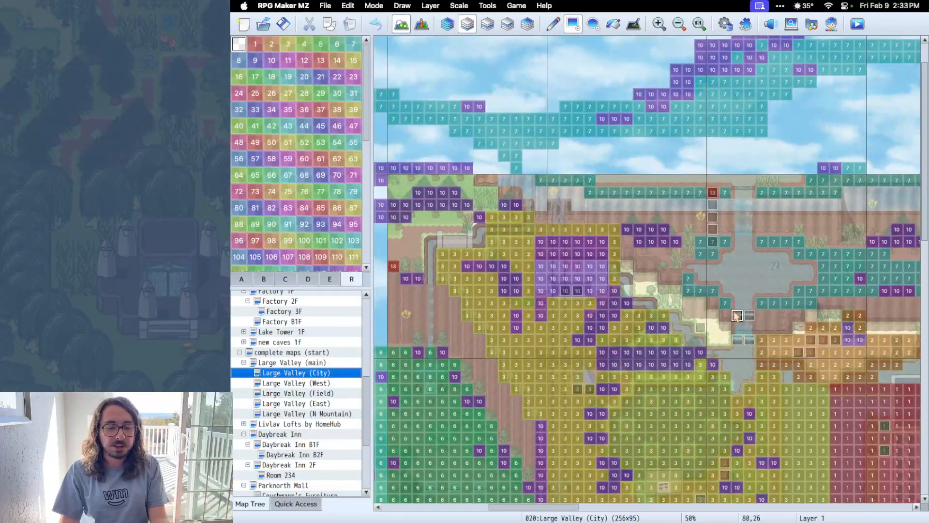
scroll(737, 314, "down", 6)
scroll(737, 315, "right", 3)
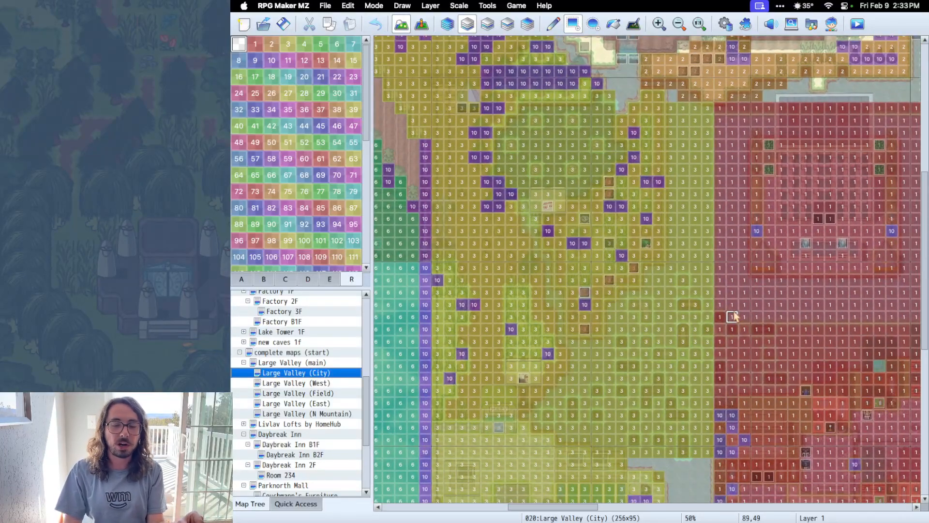
scroll(733, 316, "up", 10)
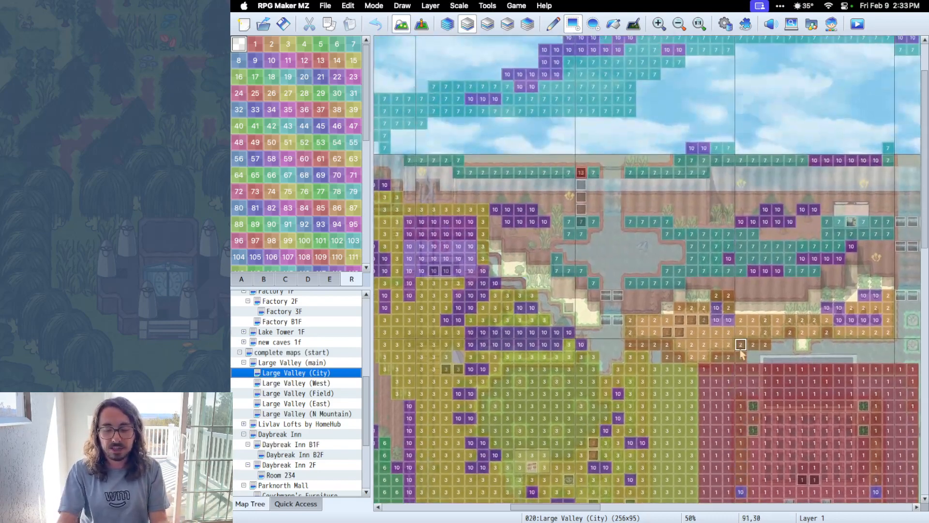
Examine the boundary between regions 1, 2 and 3 in Large Valley (City) up close and at 38% zoom.
scroll(742, 353, "up", 5, "ctrl")
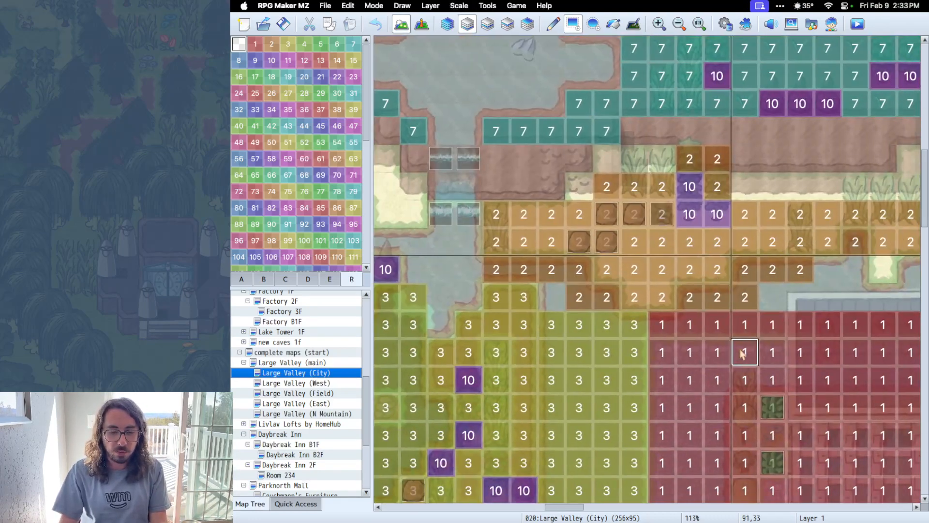
scroll(742, 354, "right", 1)
scroll(742, 355, "down", 1)
scroll(742, 354, "down", 6, "ctrl")
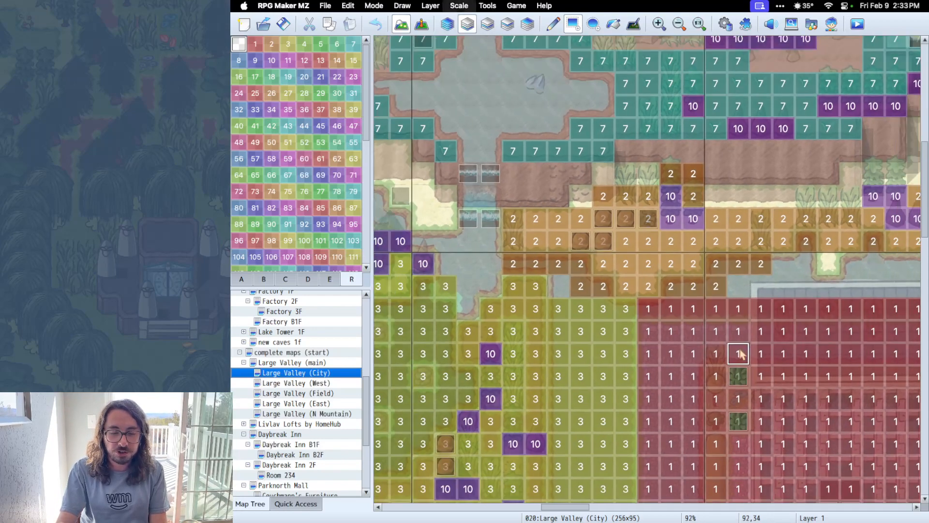
scroll(740, 350, "down", 5)
scroll(740, 350, "left", 2)
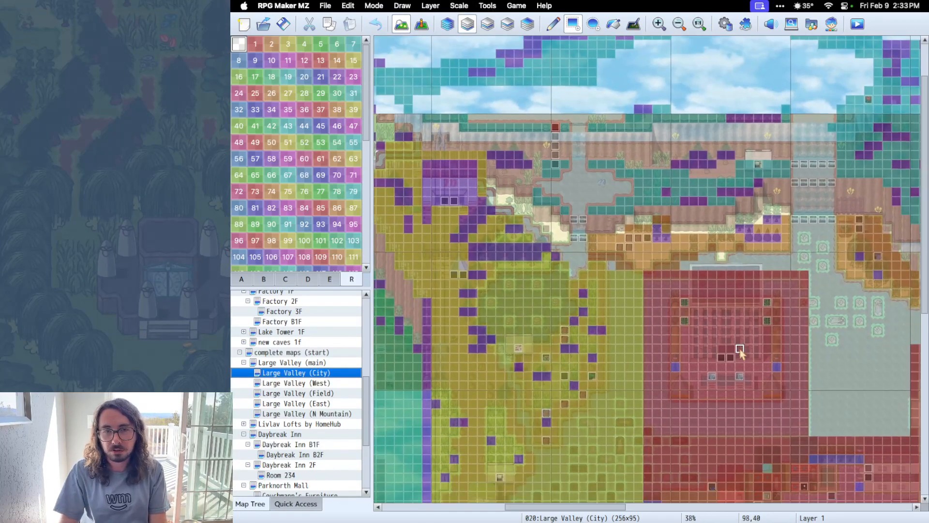
scroll(740, 354, "down", 1)
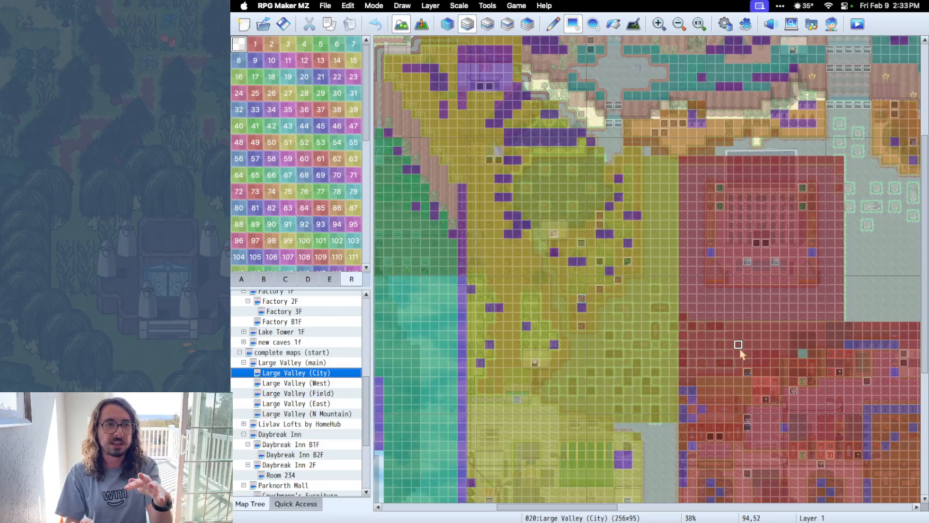
View the region IDs across the western side of Large Valley (City).
scroll(741, 350, "left", 10)
scroll(740, 351, "down", 6)
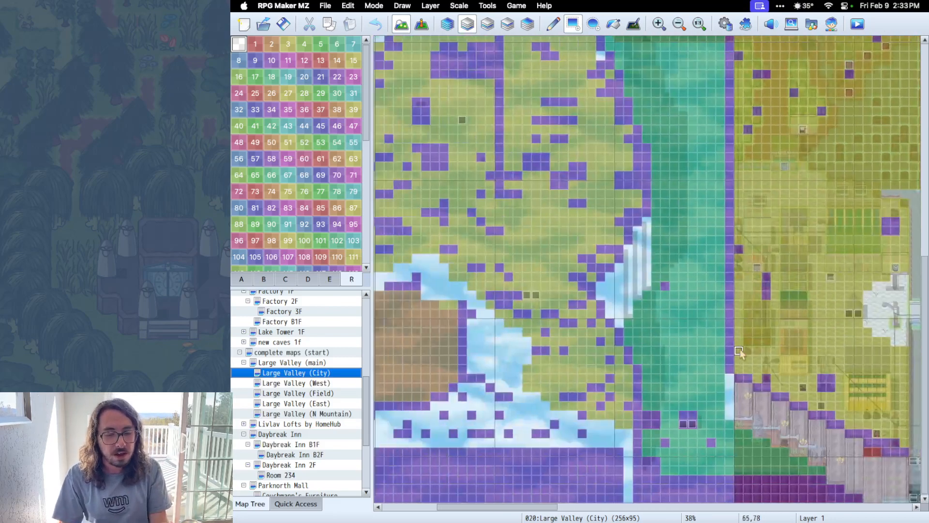
scroll(741, 352, "right", 6)
scroll(741, 352, "up", 2)
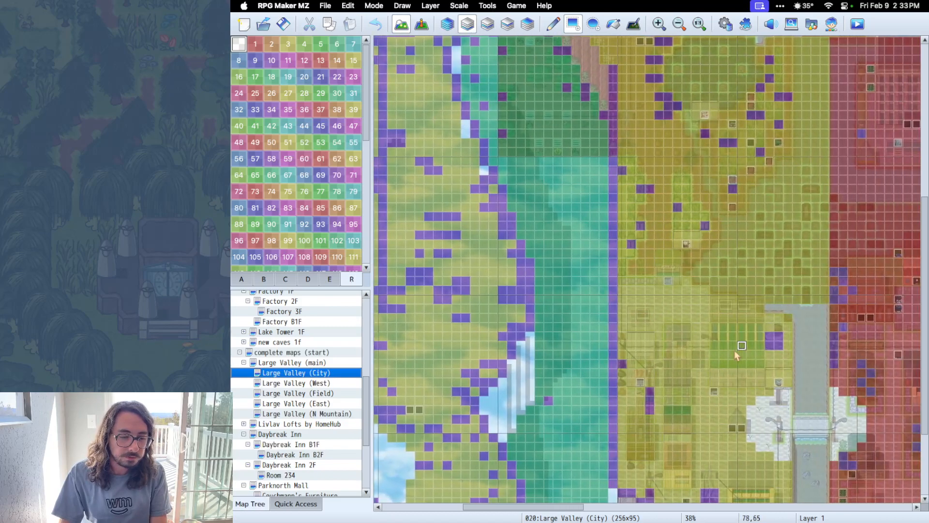
Open Large Valley (West), view the whole map at 10% zoom, and show the A tiles with automatic layer selection.
left_click(327, 383)
scroll(433, 127, "down", 6, "ctrl")
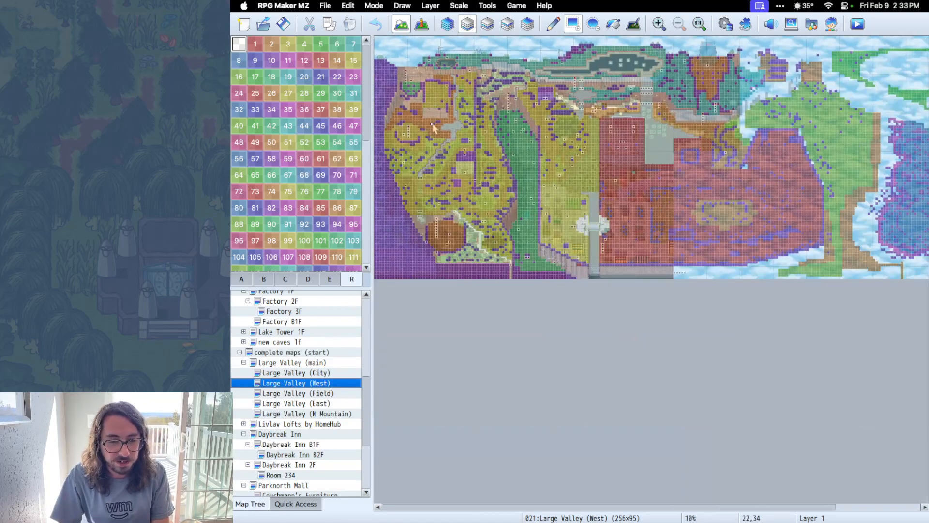
left_click(447, 23)
left_click(262, 280)
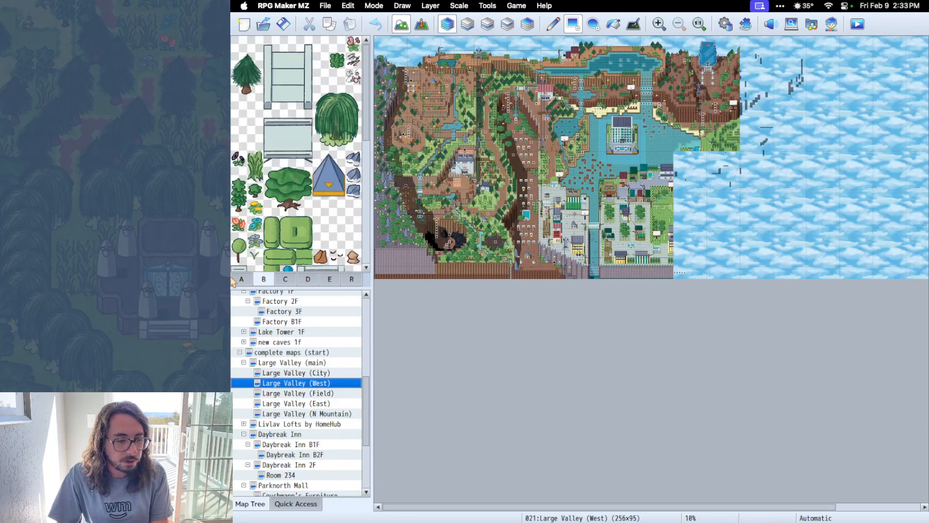
left_click(235, 280)
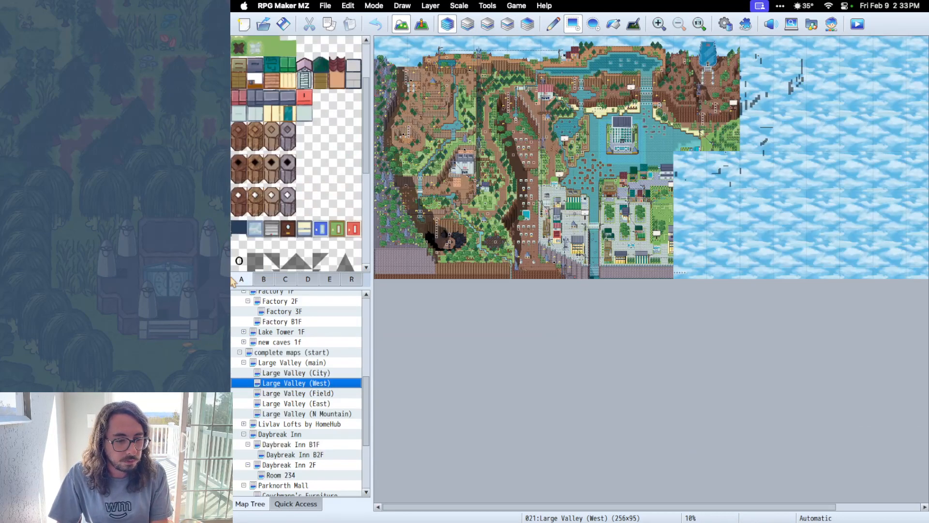
View the Large Valley (Field), Large Valley (East) and Large Valley (N Mountain) submaps in turn.
left_click(295, 393)
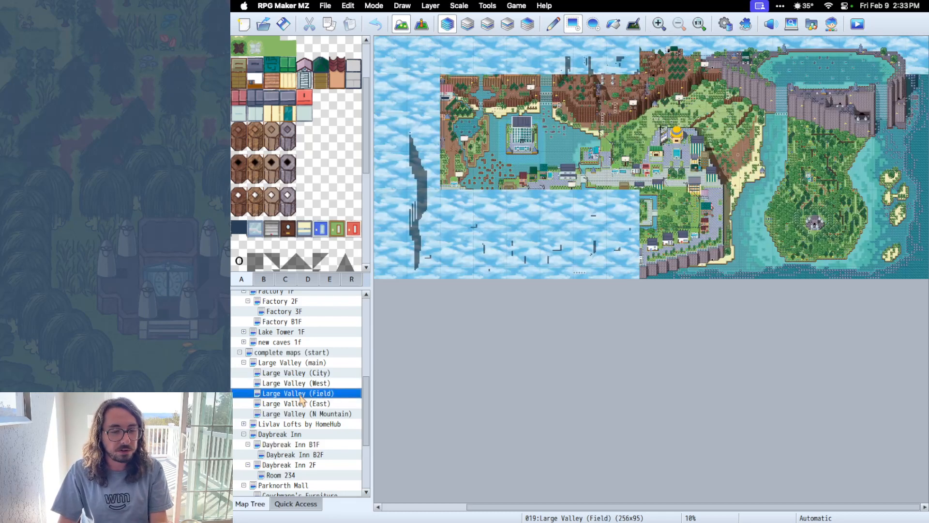
left_click(329, 404)
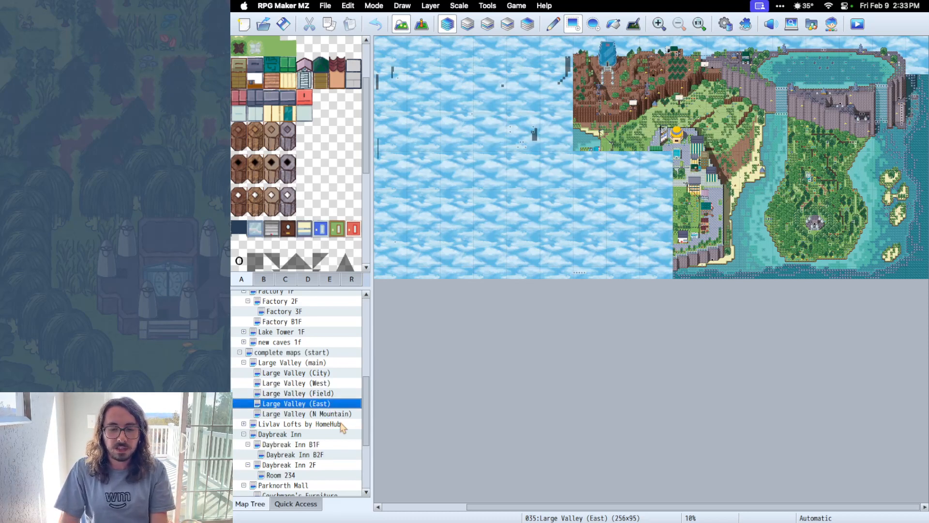
left_click(335, 414)
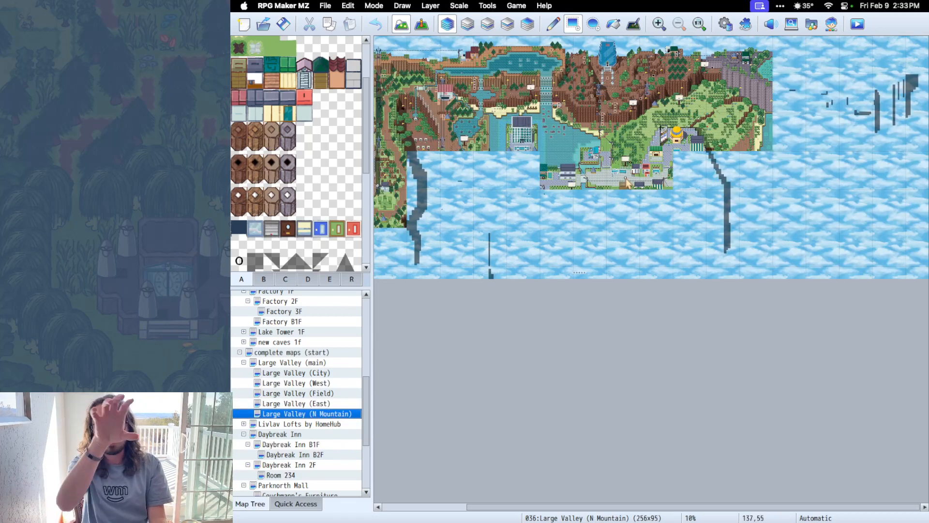
scroll(626, 180, "left", 5)
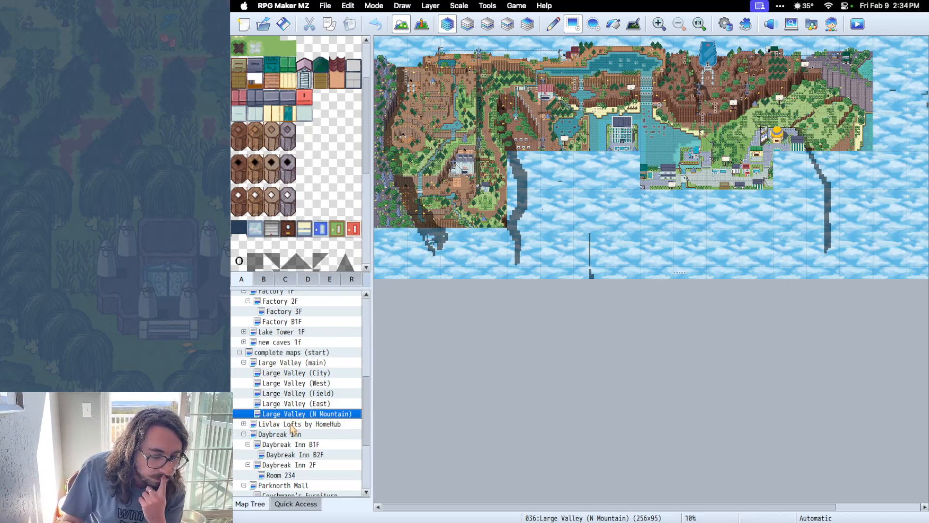
Look through the map tree and inspect Large Valley (N Mountain) at 46% zoom.
scroll(293, 433, "down", 4)
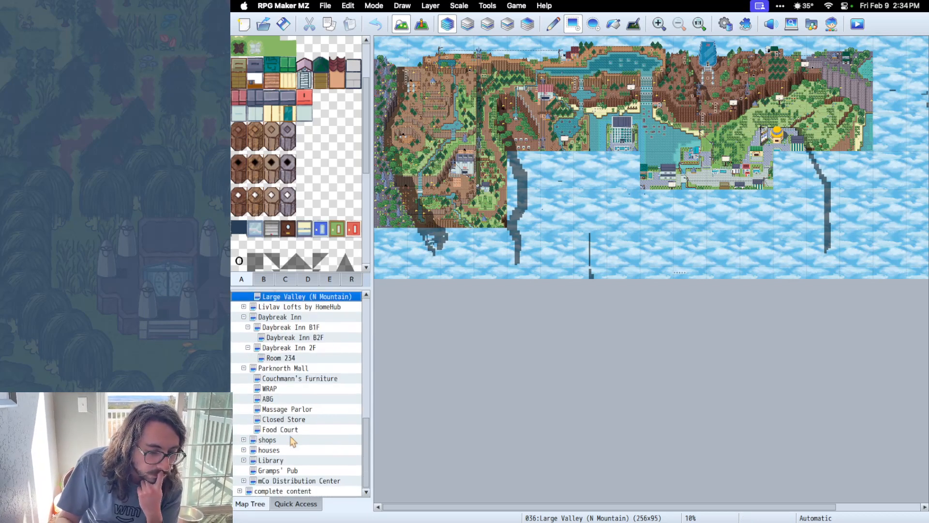
scroll(293, 440, "up", 5)
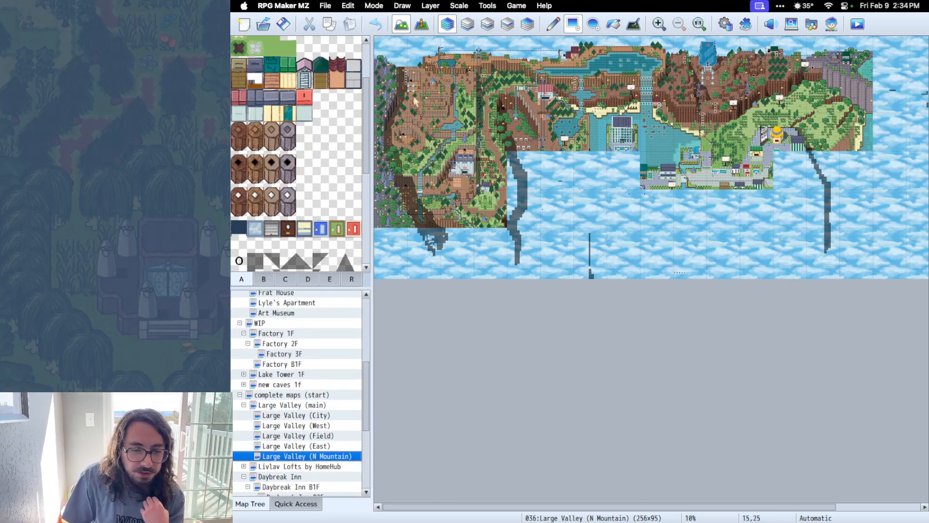
key("super+plus")
key("super+plus")
key("super+plus")
key("super+plus")
key("super+plus")
key("super+plus")
key("super+plus")
key("super+plus")
key("super+plus")
key("super+plus")
key("super+plus")
key("super+plus")
key("super+plus")
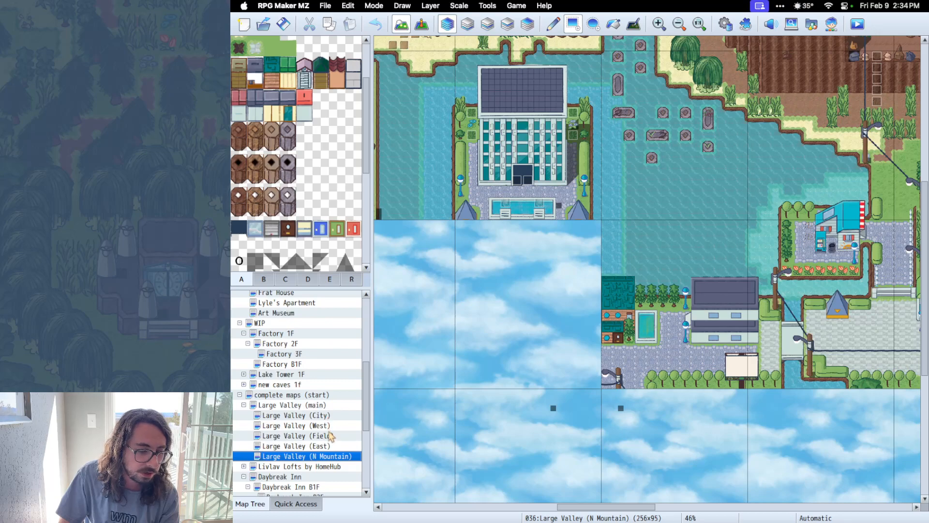
Compare Large Valley (City) with Large Valley (West) at 46% zoom and view the southern part of the West map.
left_click(329, 415)
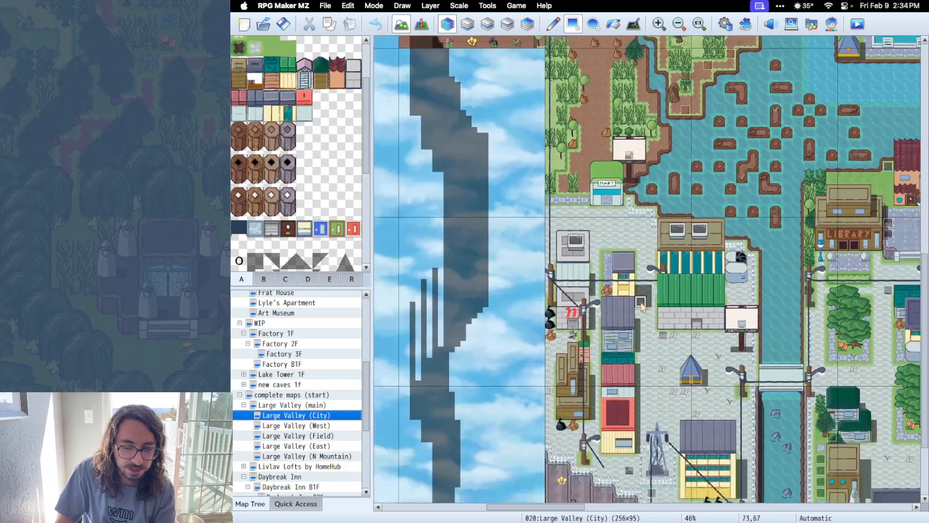
left_click(349, 427)
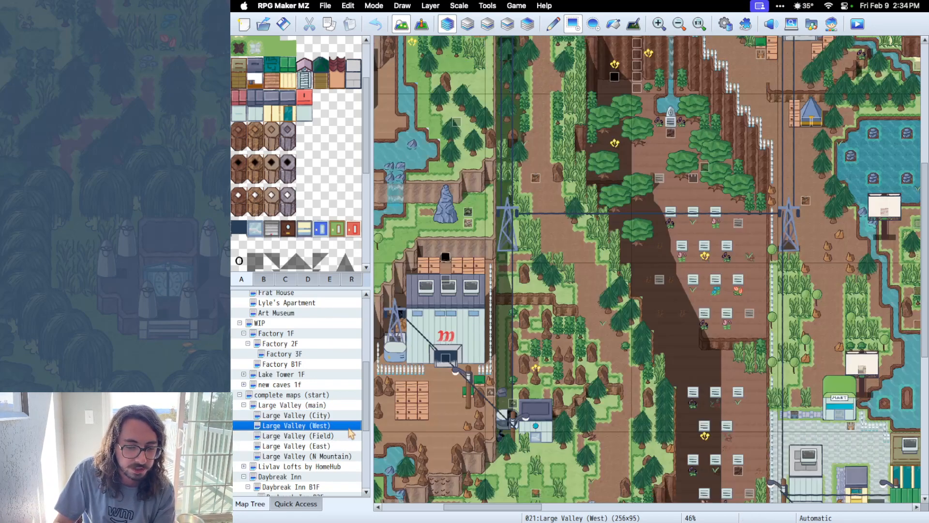
scroll(305, 329, "up", 3)
scroll(305, 329, "down", 10)
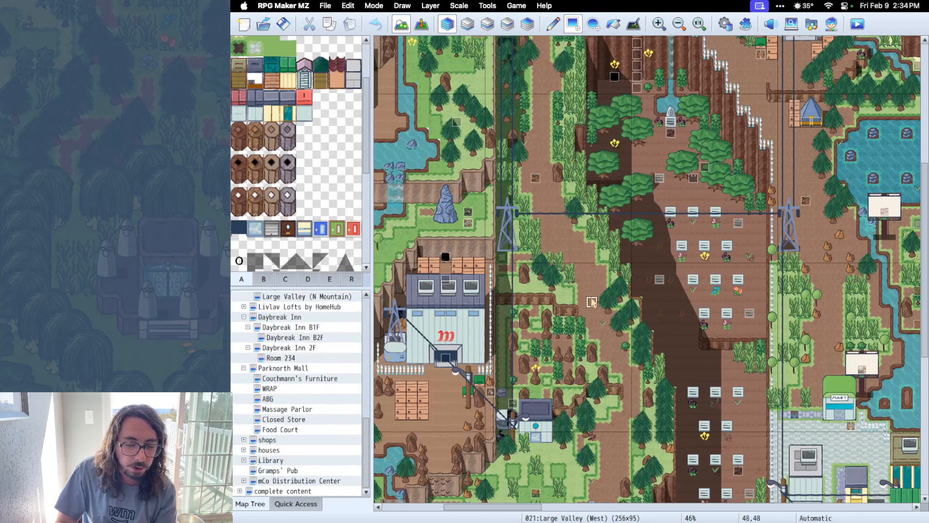
scroll(591, 301, "down", 8)
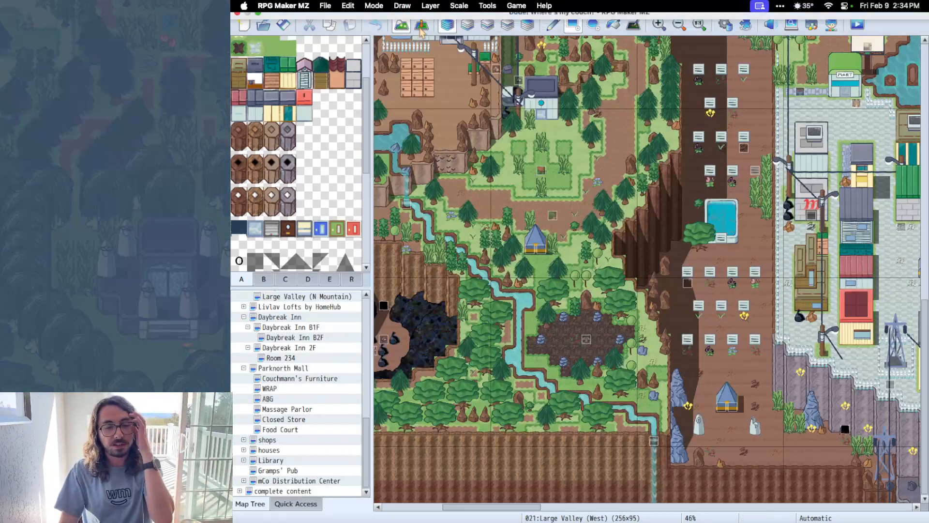
Switch to event mode in Large Valley (West) and review both pages of the Treasure (Static Apron) event, closing it without changes.
left_click(422, 25)
scroll(612, 249, "left", 6)
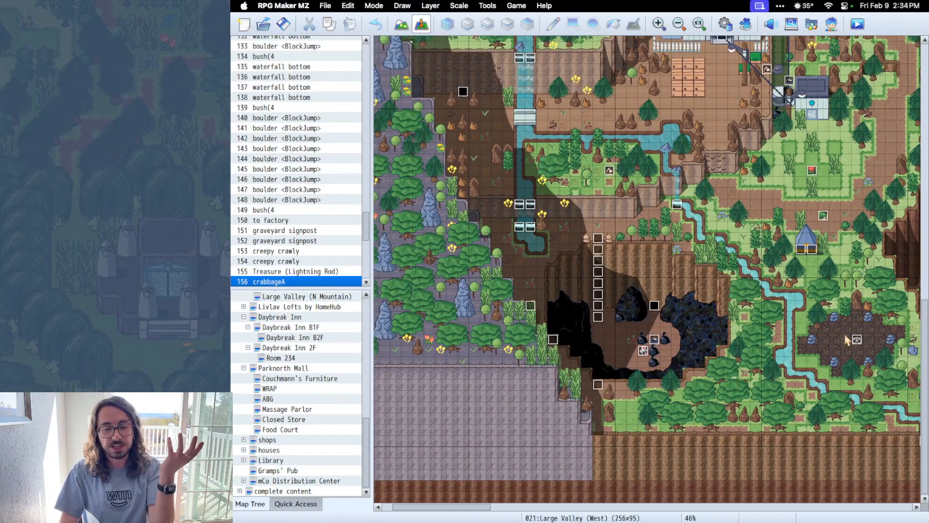
double_click(789, 81)
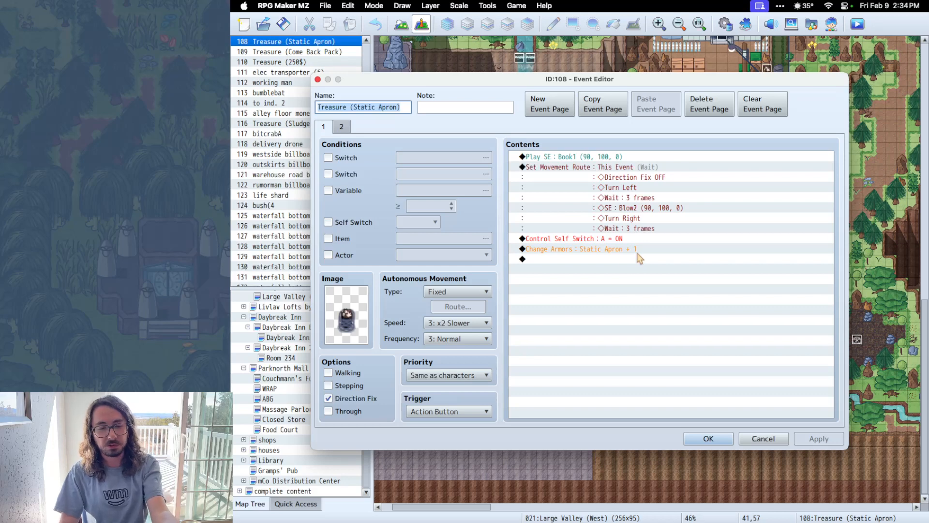
left_click(343, 127)
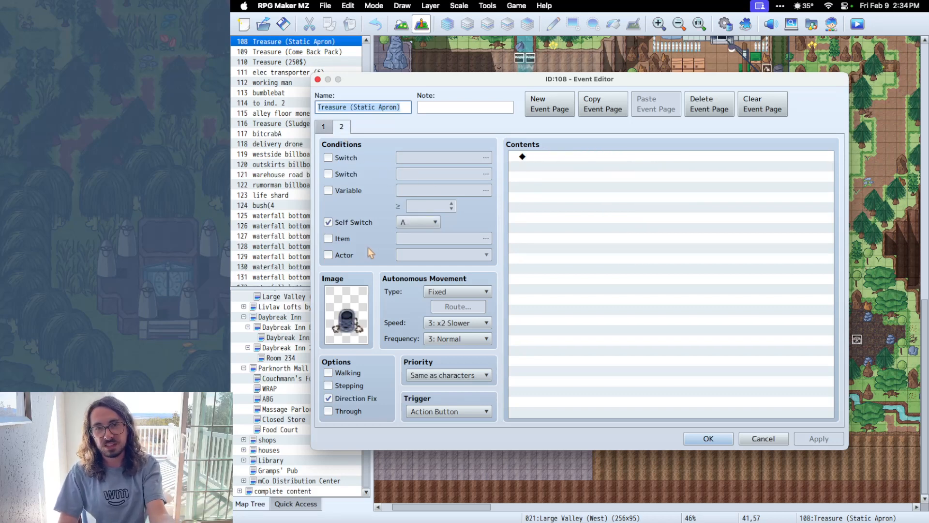
left_click(709, 439)
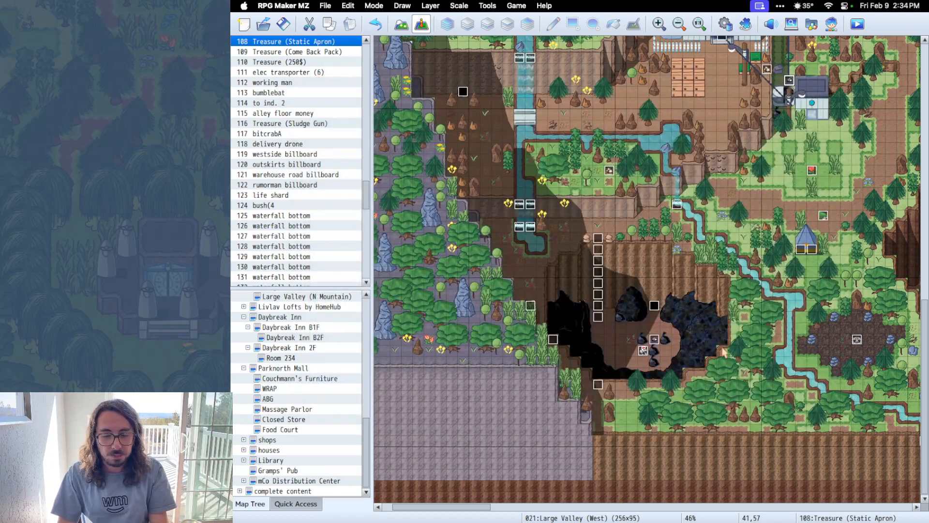
Inspect the eeeWraithA event in Large Valley (West), close it without changes, and open the debug monsters map.
double_click(644, 348)
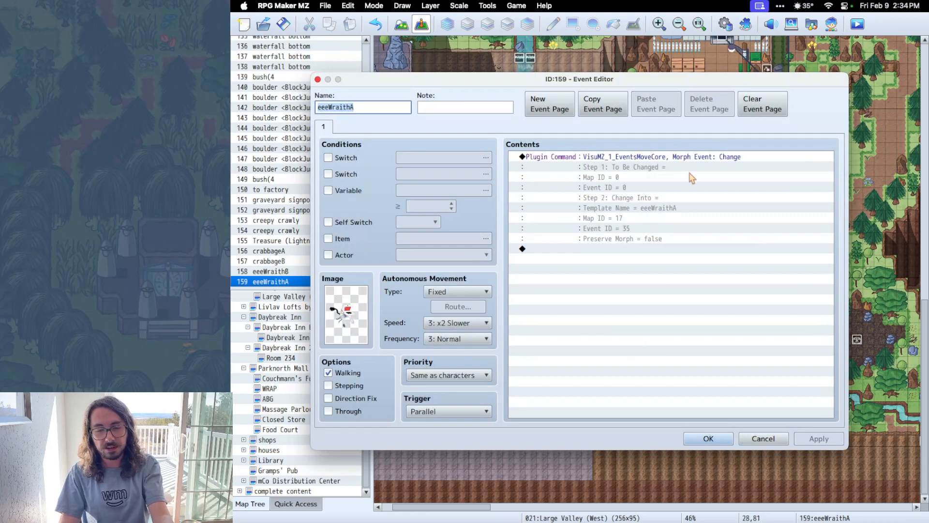
left_click(766, 443)
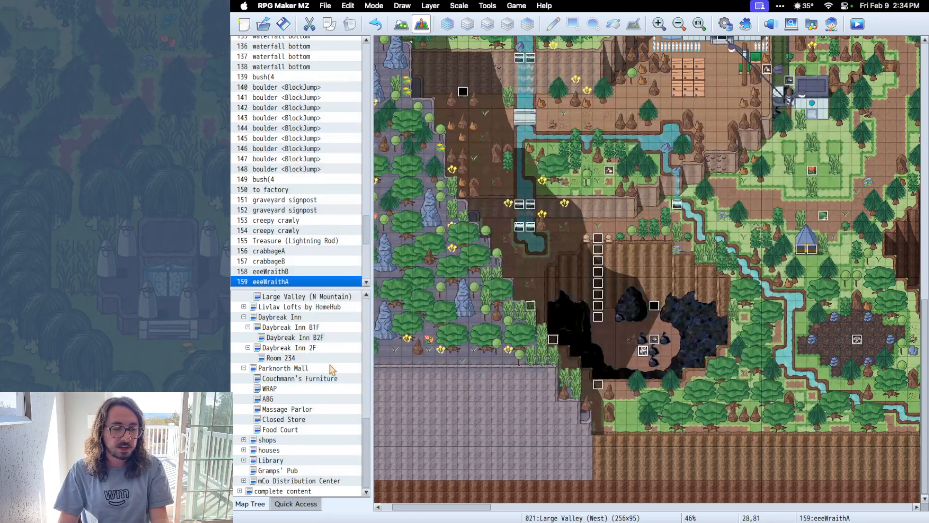
scroll(333, 371, "up", 10)
left_click(284, 329)
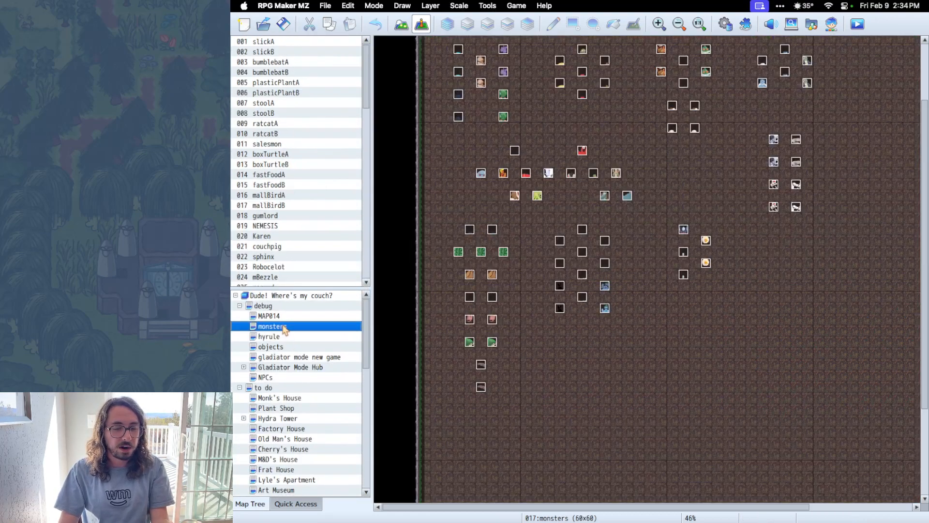
scroll(616, 282, "up", 3)
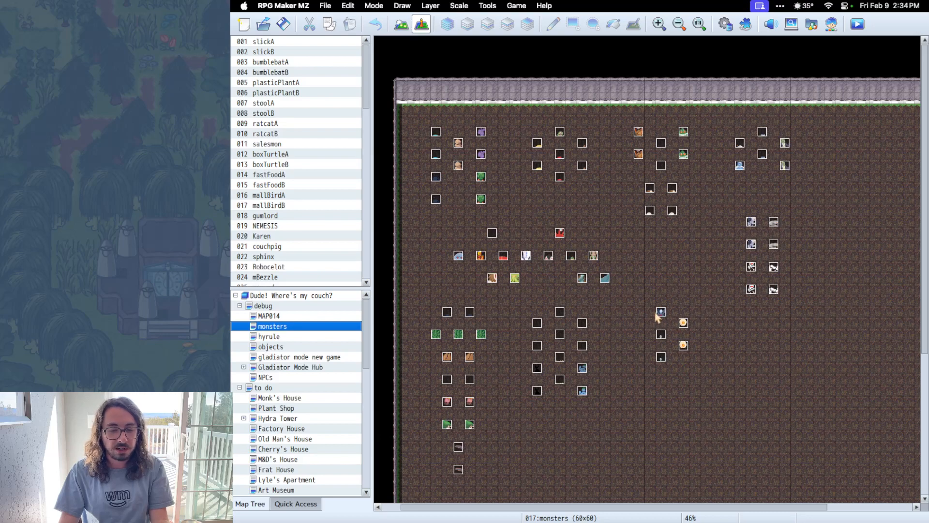
Review the command contents of the vestnor event on the monsters map and close its editor.
double_click(659, 312)
scroll(659, 312, "down", 2)
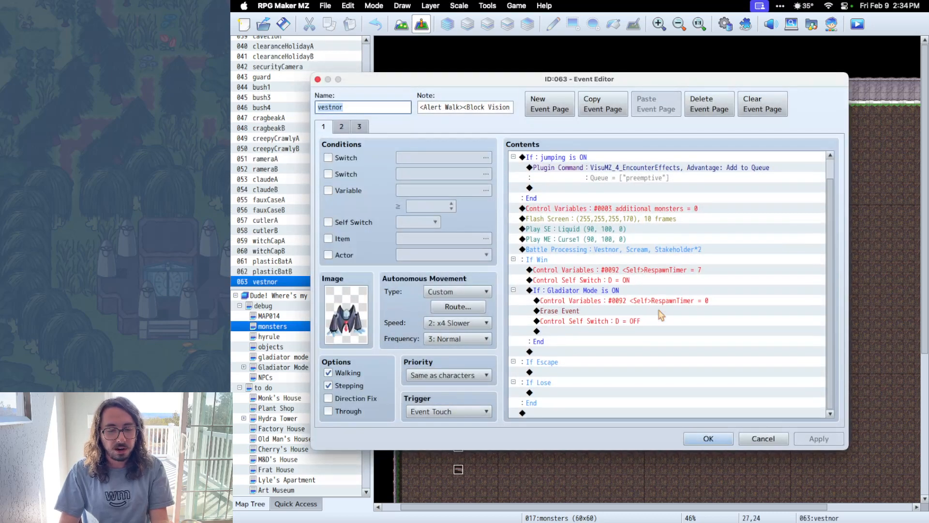
left_click(708, 438)
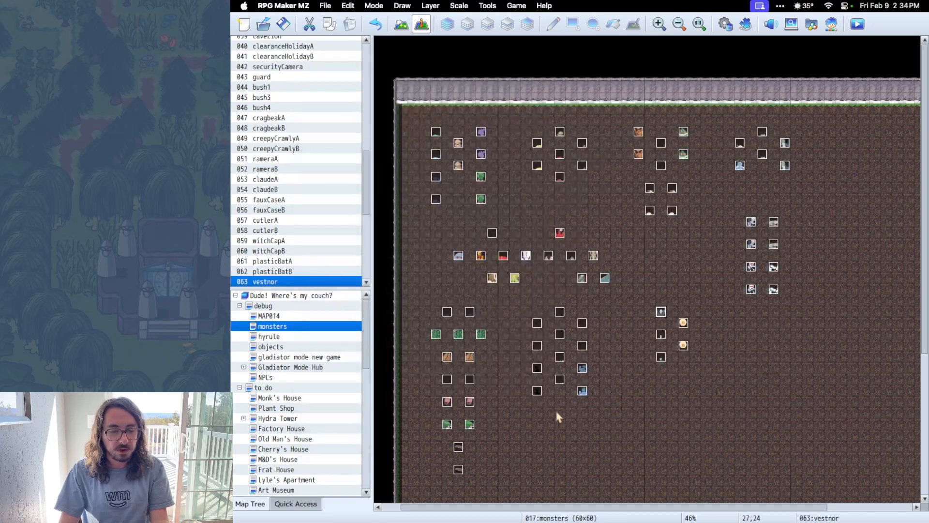
Open the bush4 event and preview the Show Text, Input Number and Select Item commands, cancelling each one.
double_click(481, 335)
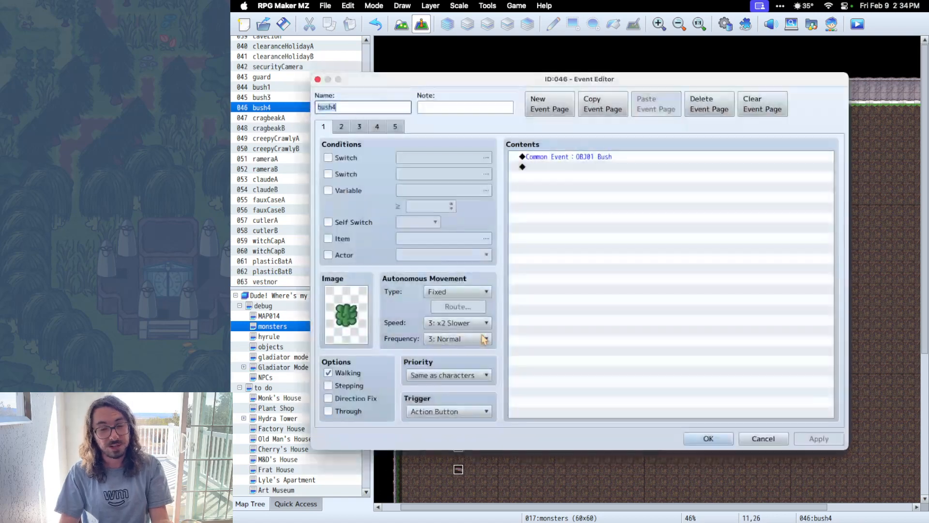
double_click(538, 167)
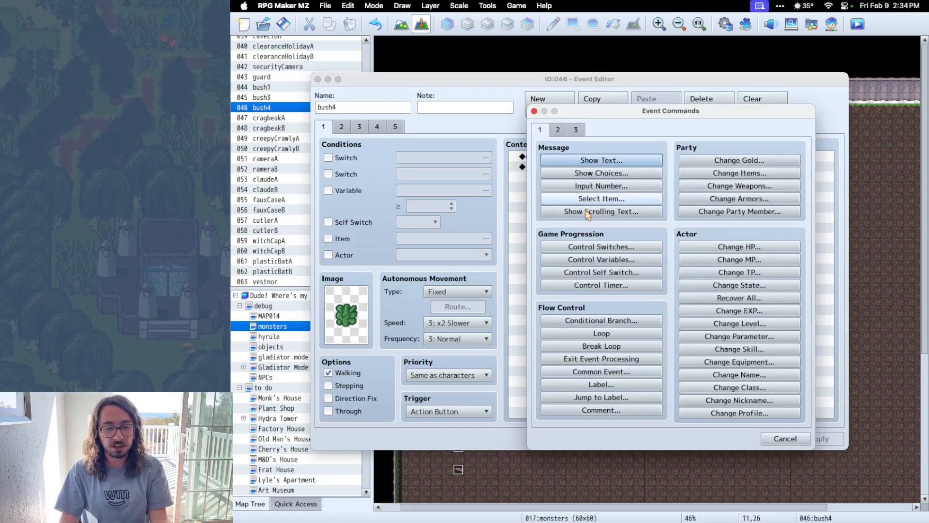
left_click(613, 163)
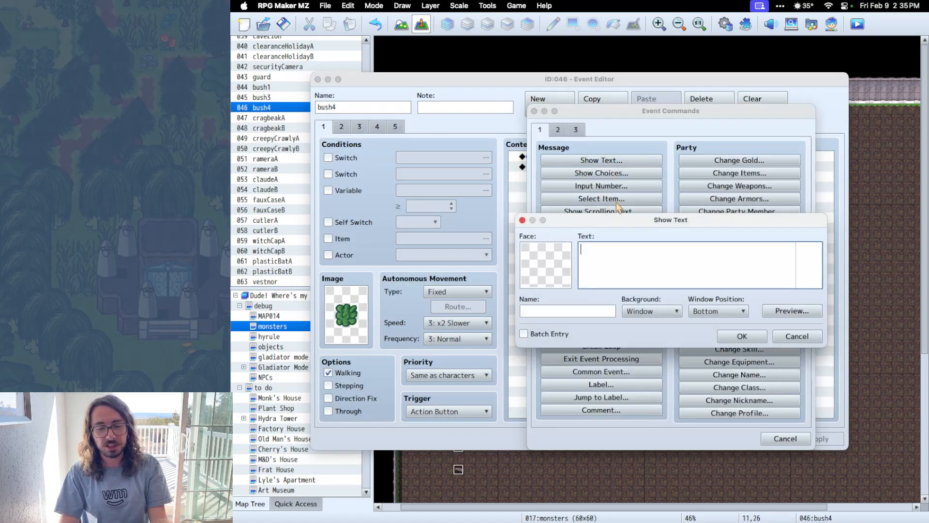
left_click(796, 336)
left_click(602, 187)
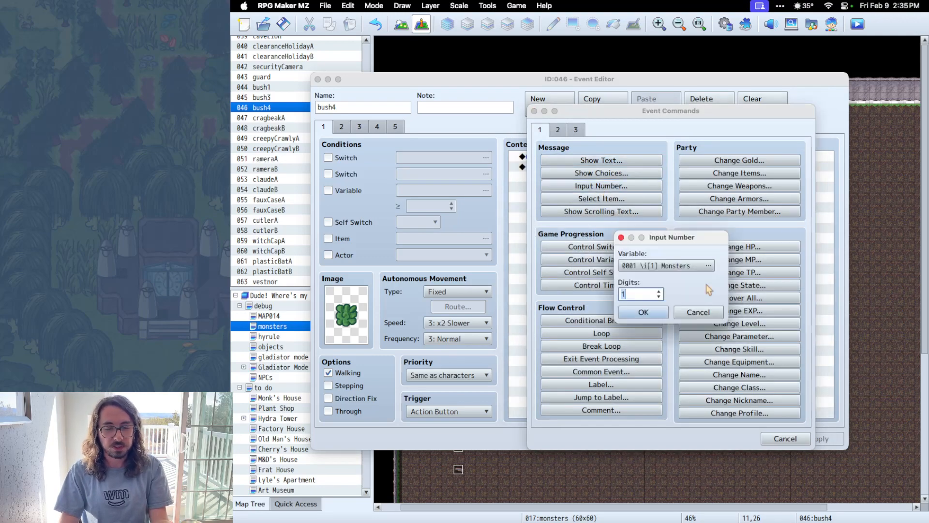
left_click(702, 314)
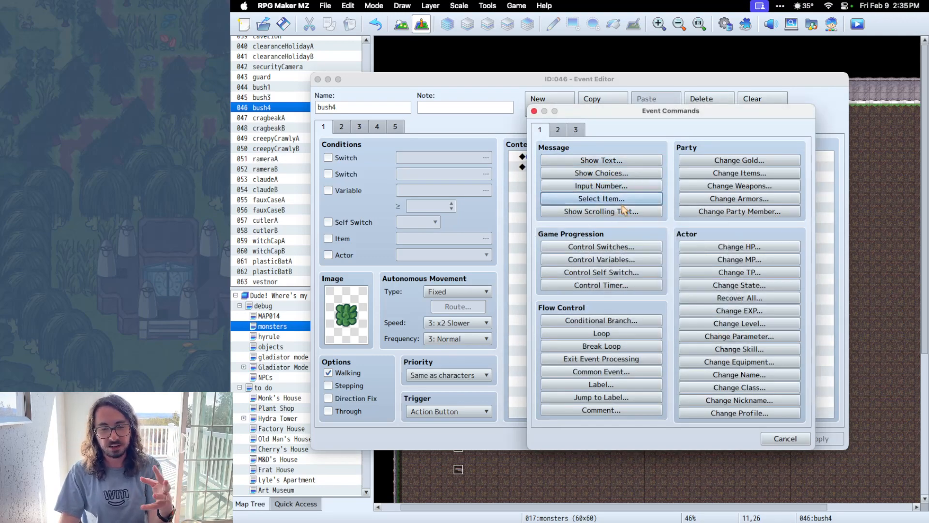
left_click(601, 198)
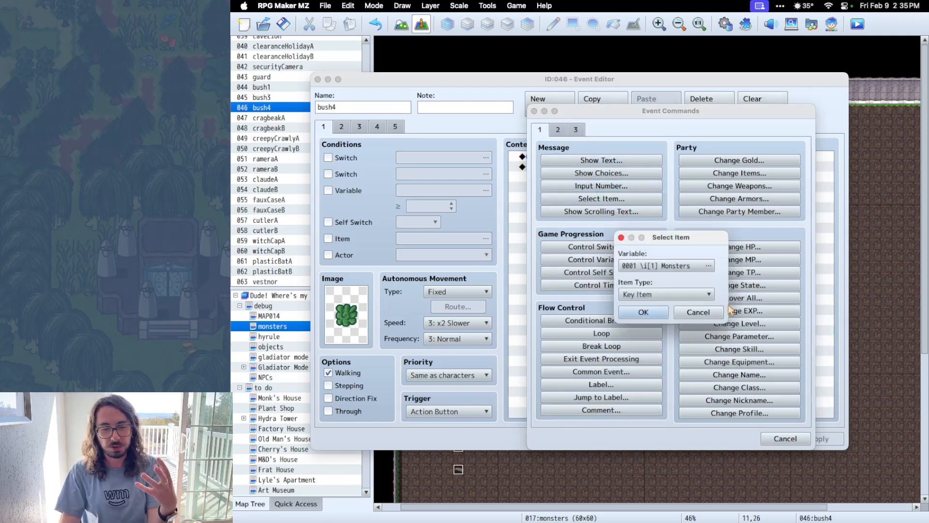
left_click(698, 312)
Examine the Control Switches command and its switch list 0221–0240, cancelling without choosing a switch.
left_click(629, 248)
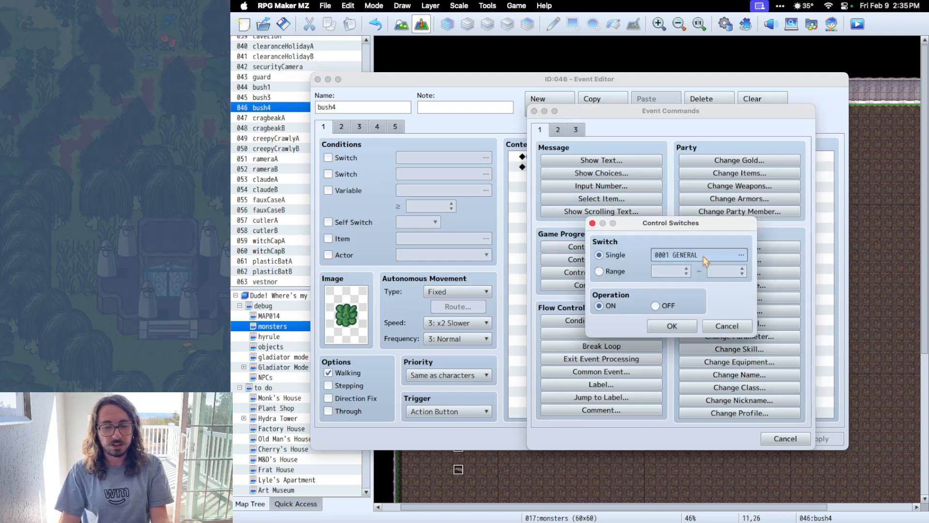
left_click(682, 254)
left_click(608, 288)
left_click(610, 297)
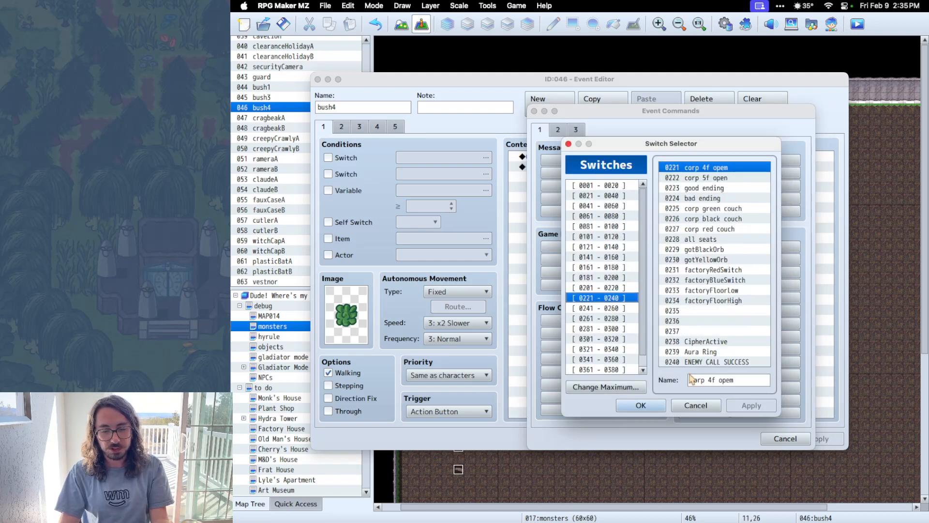
left_click(700, 408)
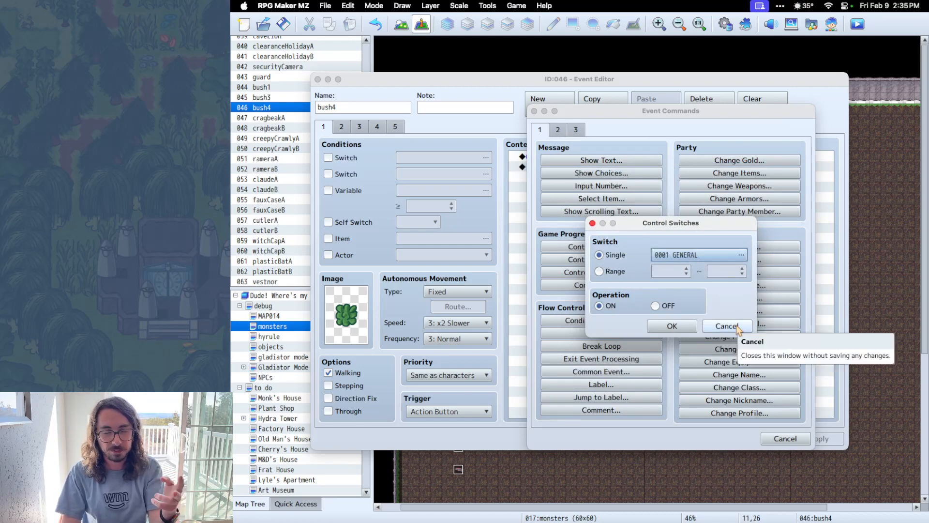
left_click(713, 256)
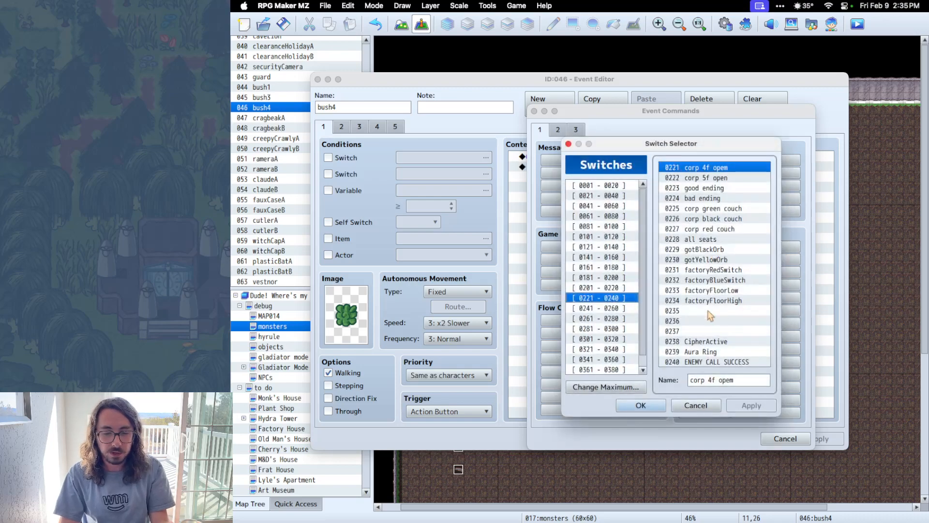
left_click(702, 409)
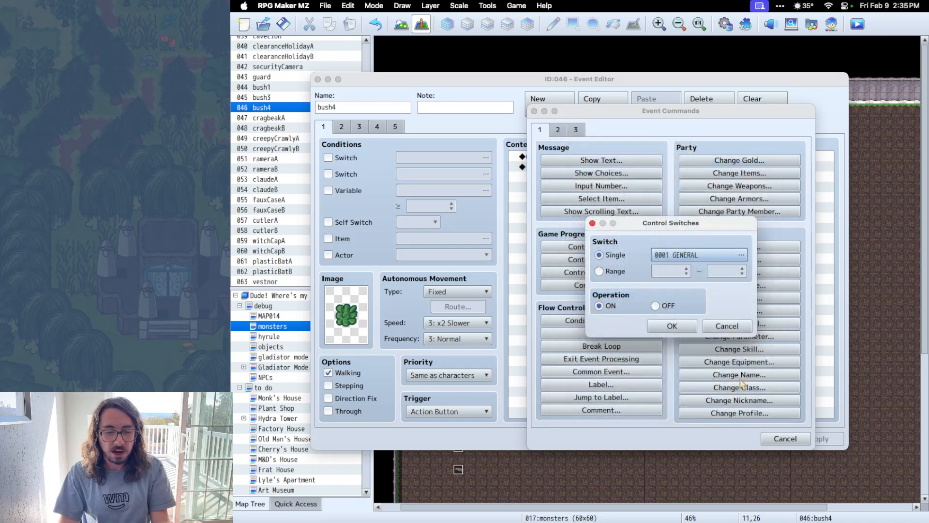
left_click(728, 327)
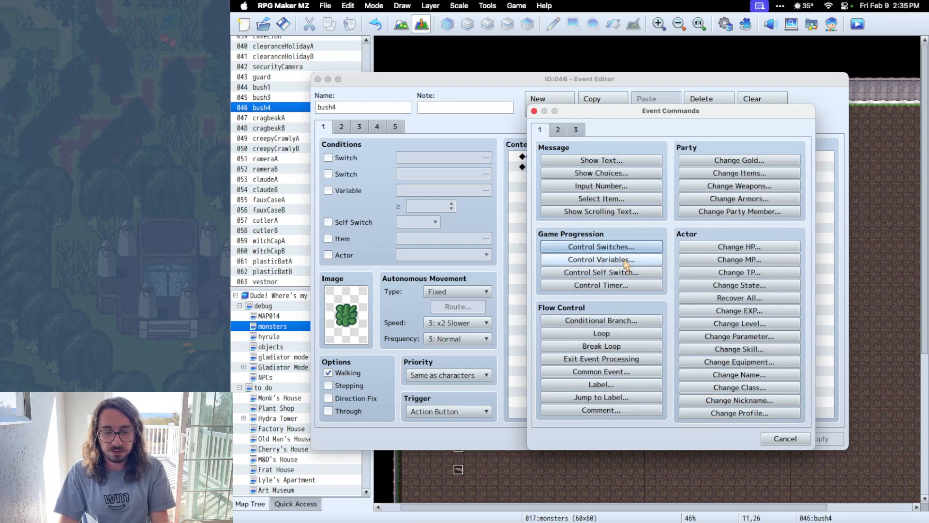
Look at the Control Variables command and event command pages 2 and 3, closing the command list without adding anything.
left_click(628, 260)
left_click(767, 380)
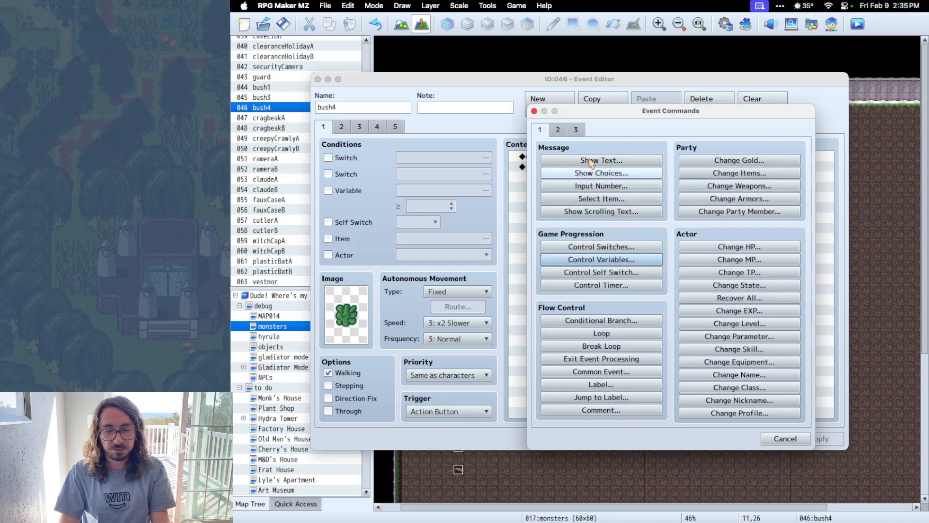
left_click(558, 131)
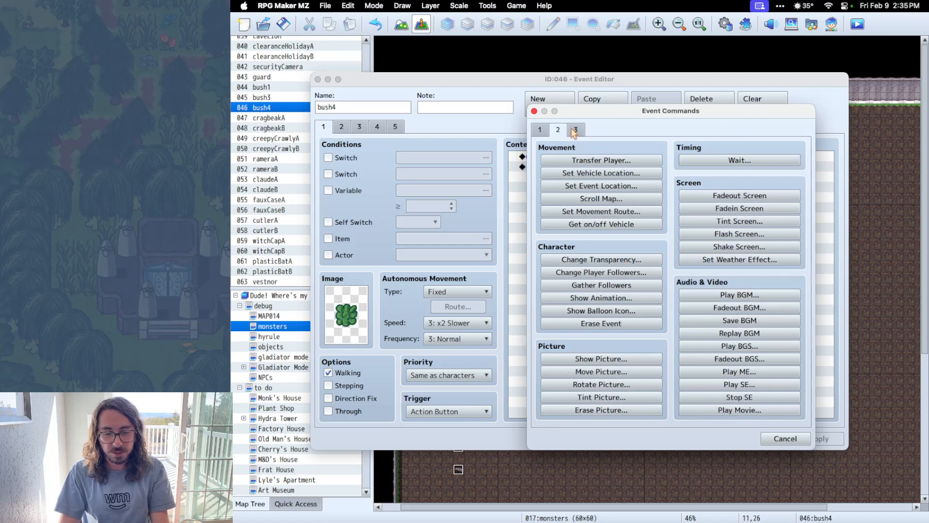
left_click(574, 130)
left_click(785, 439)
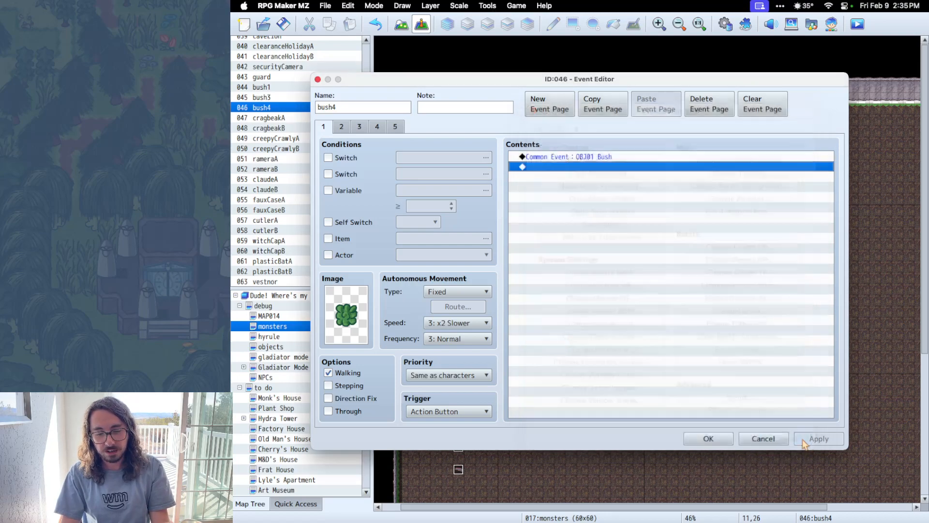
Compare pages 1 and 2 of the bush4 event, including their conditions, images and command contents.
left_click(341, 129)
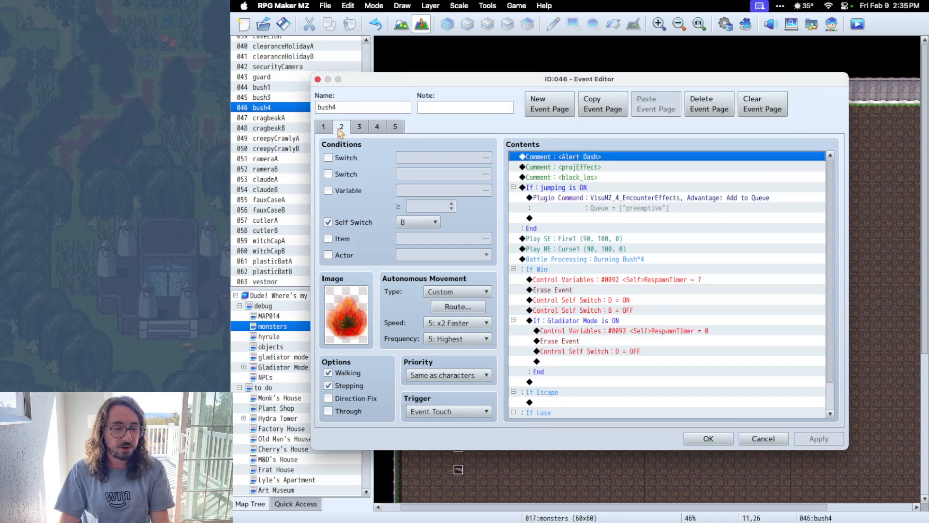
left_click(325, 128)
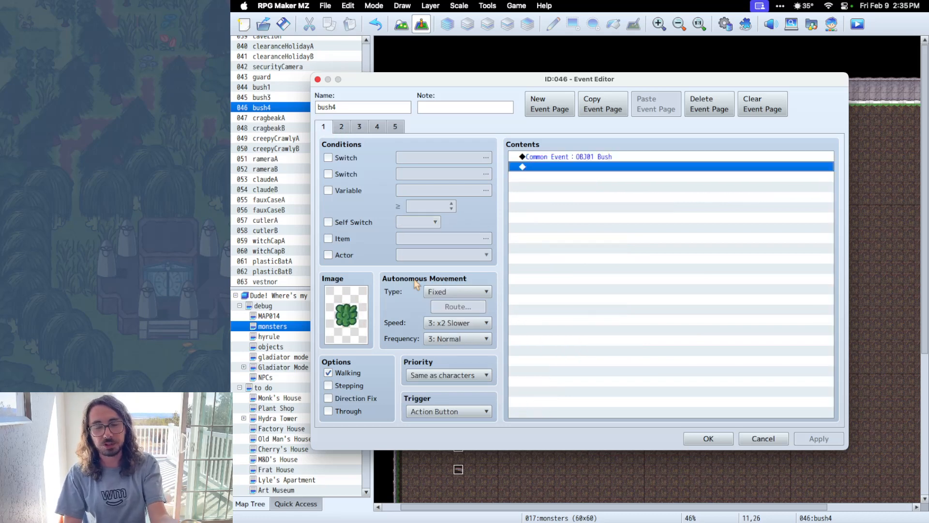
mouse_move(416, 285)
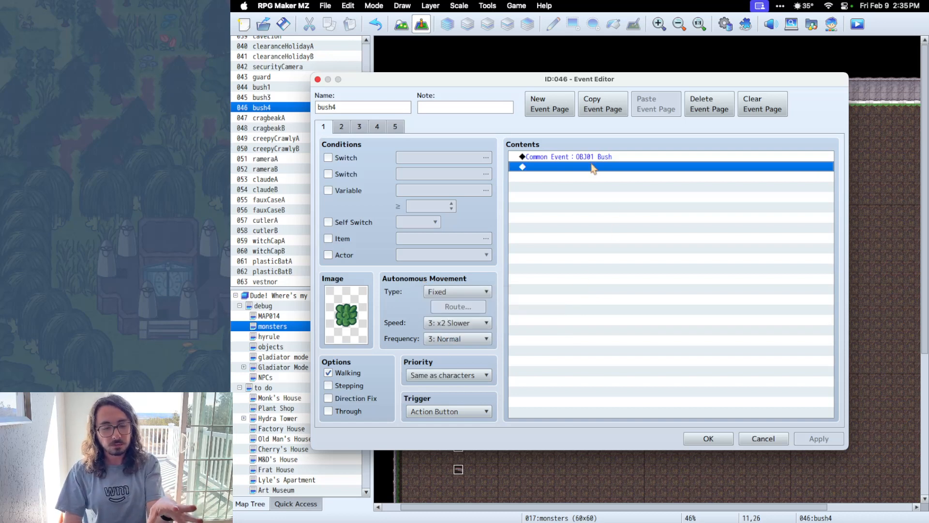
left_click(341, 128)
left_click(359, 128)
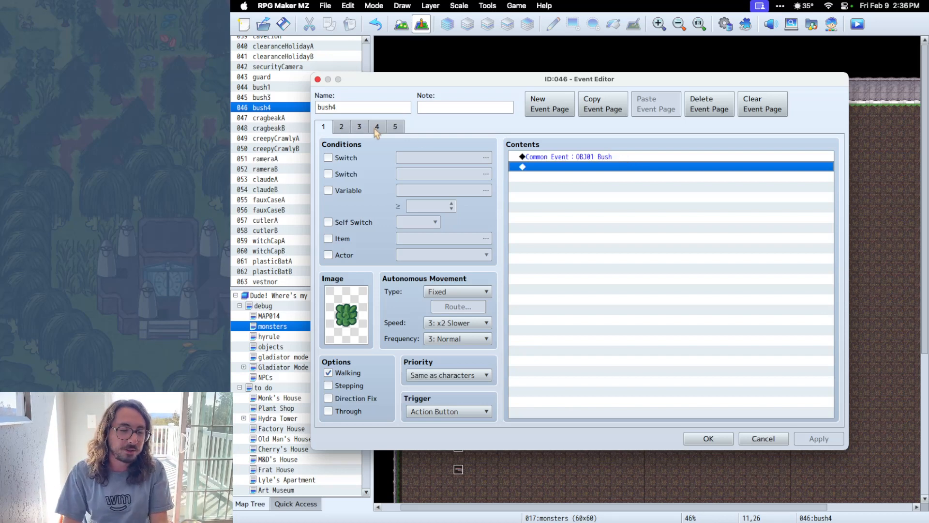
left_click(340, 128)
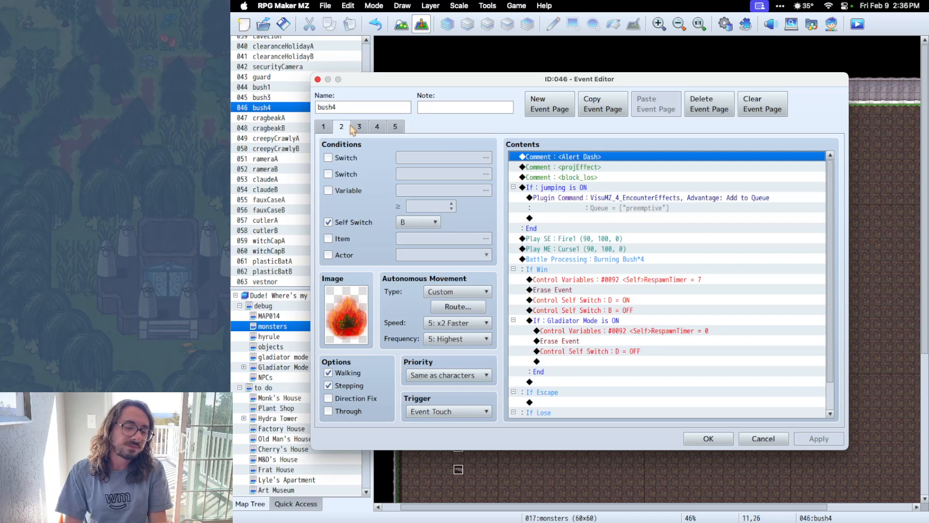
left_click(327, 129)
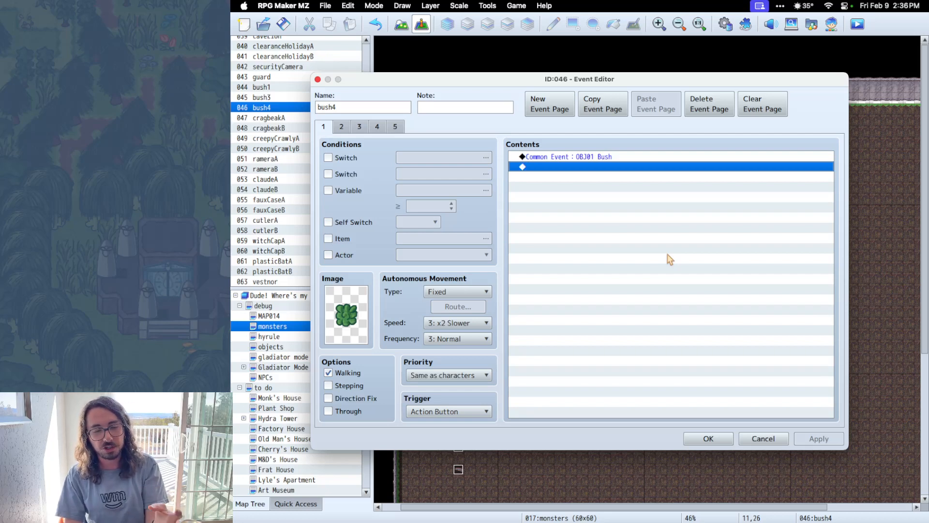
View the monsters_nature_1 image sheet used on page 2 of the bush4 event and cancel the image selection.
left_click(342, 128)
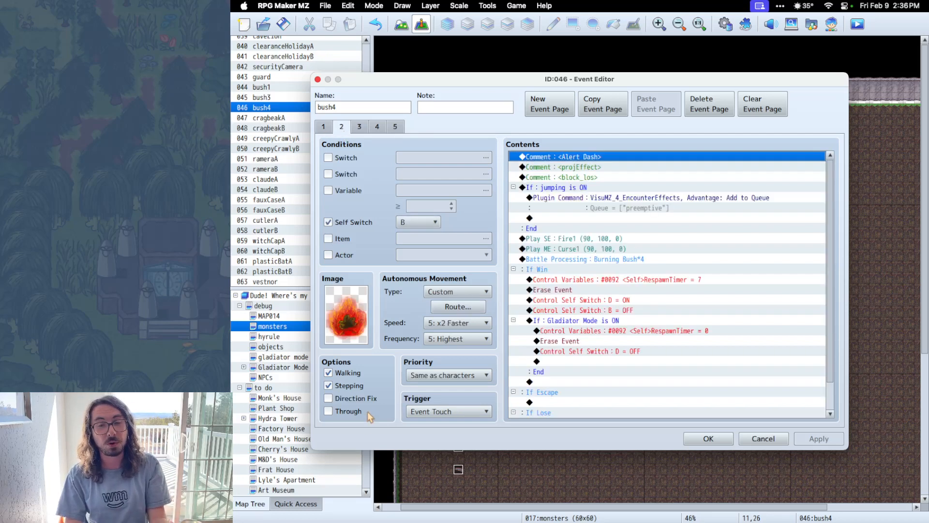
double_click(356, 339)
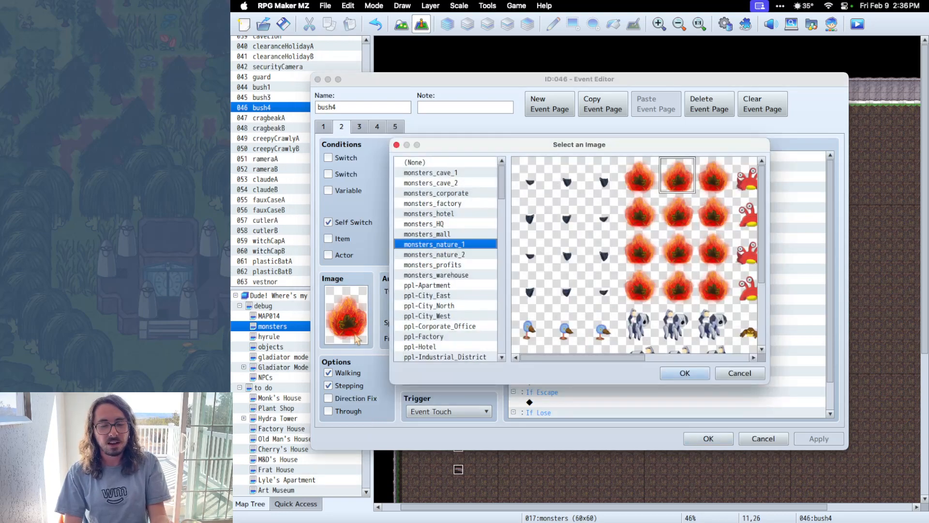
scroll(651, 330, "right", 3)
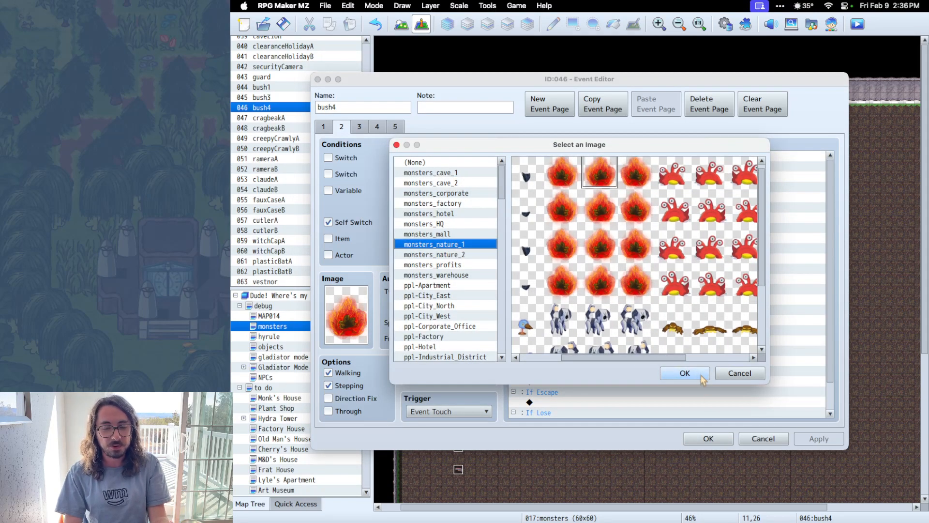
left_click(741, 372)
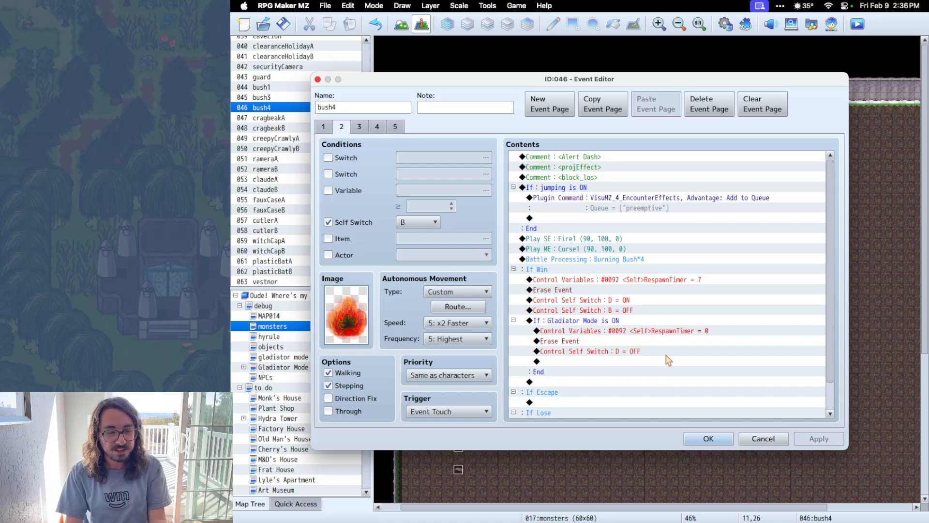
Inspect page 2's autonomous movement type and the script command in its custom movement route, cancelling without changes.
left_click(464, 295)
left_click(464, 295)
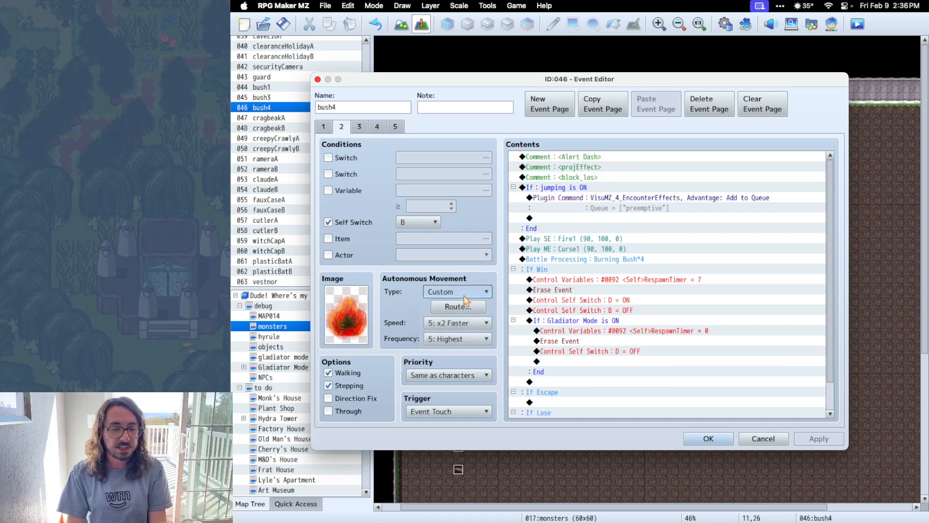
left_click(464, 305)
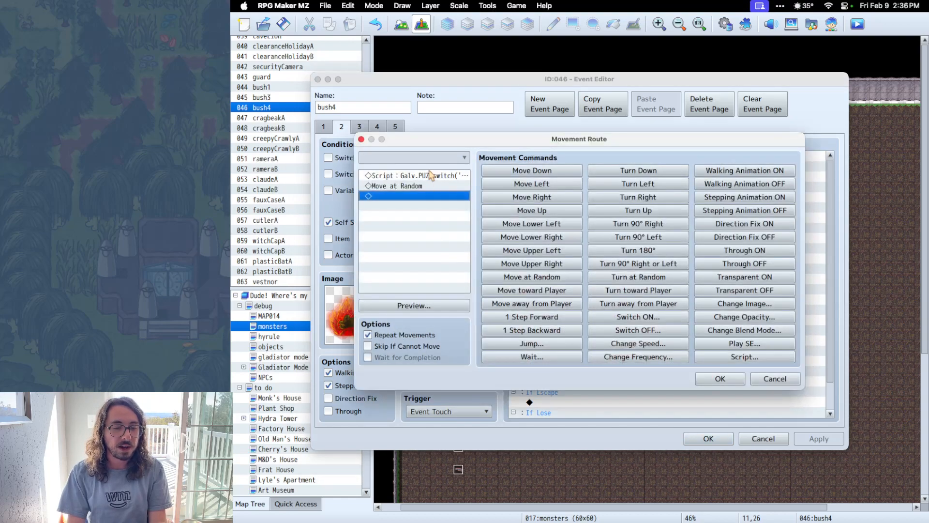
left_click(430, 176)
double_click(430, 175)
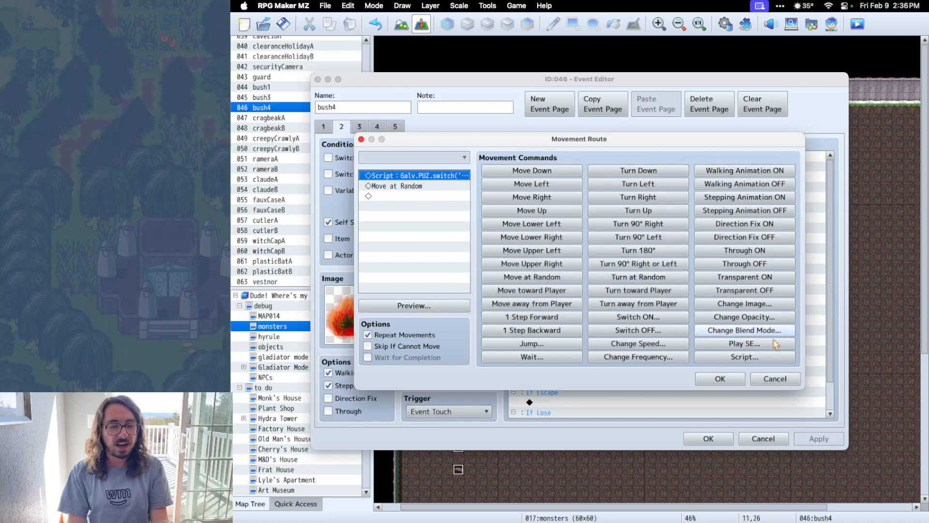
left_click(774, 379)
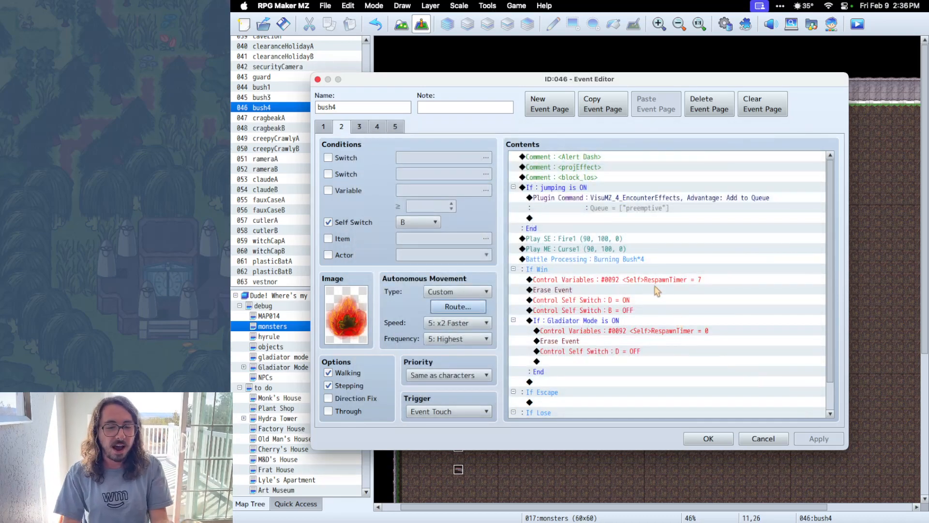
Review the RespawnTimer command on page 2 of the bush4 event and the conditions and commands on pages 3 to 5, cancelling without changes.
left_click(689, 280)
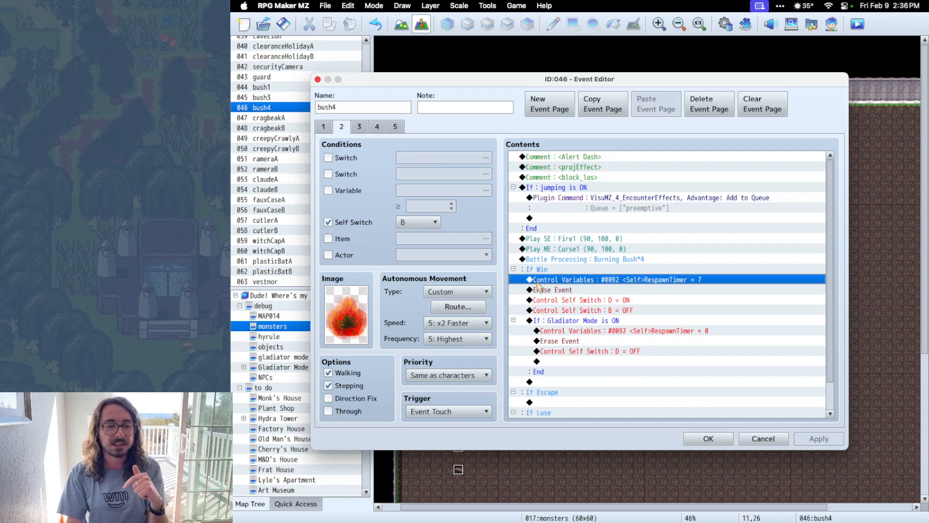
left_click(396, 127)
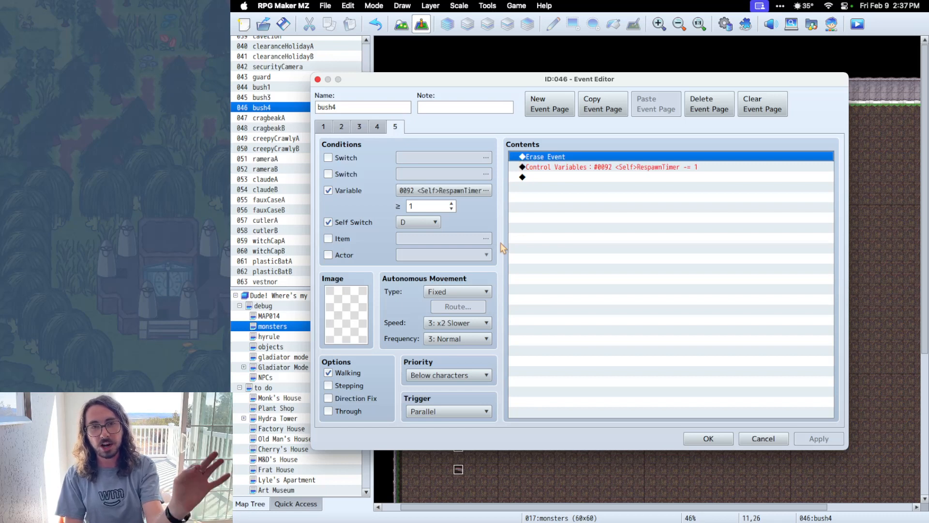
left_click(376, 128)
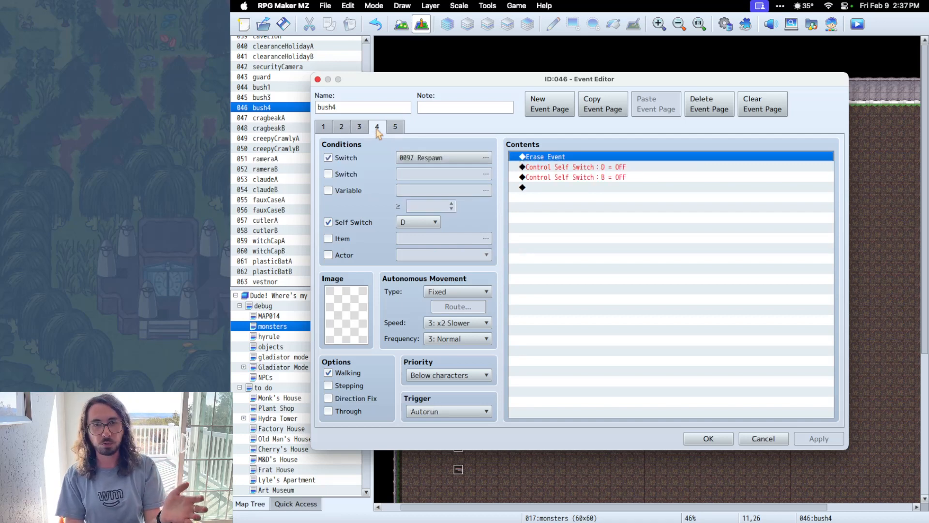
left_click(359, 127)
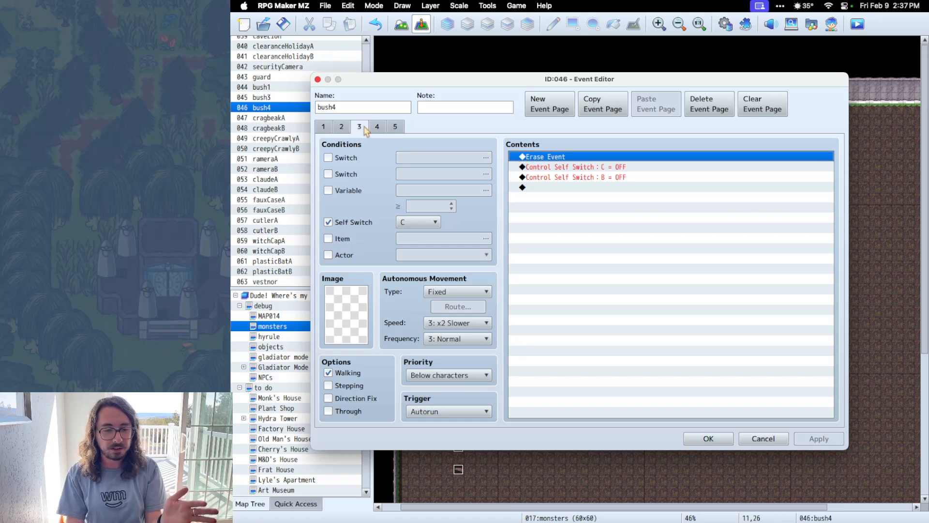
left_click(346, 129)
left_click(358, 128)
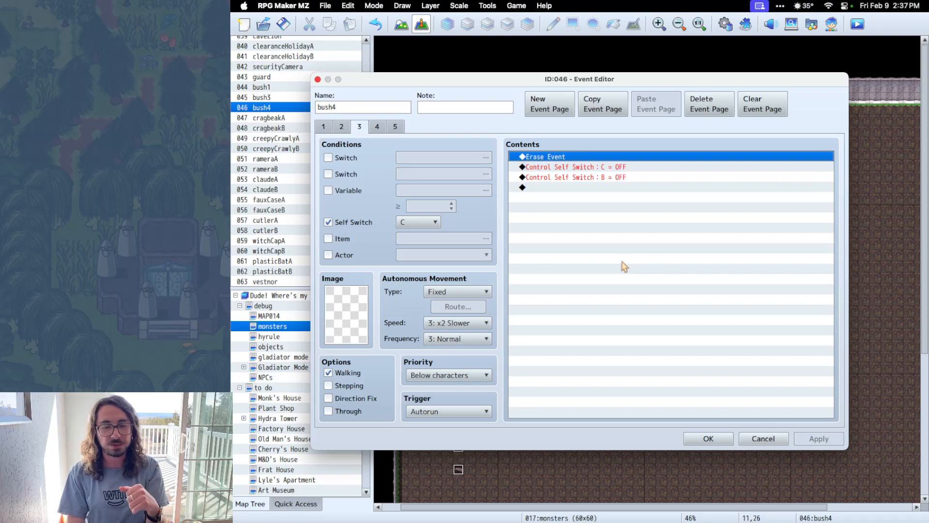
left_click(754, 439)
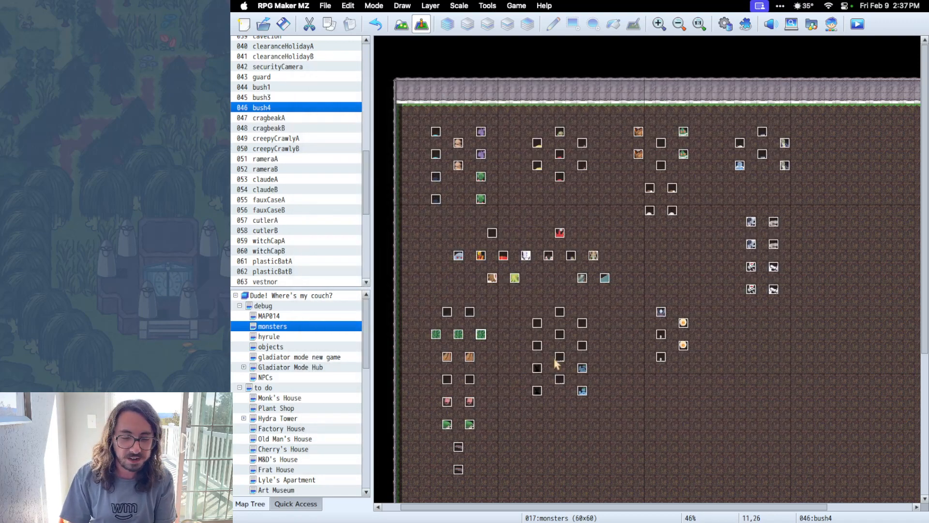
Open the hamHawkB event and inspect the script condition of its first conditional branch, cancelling the branch settings.
double_click(469, 403)
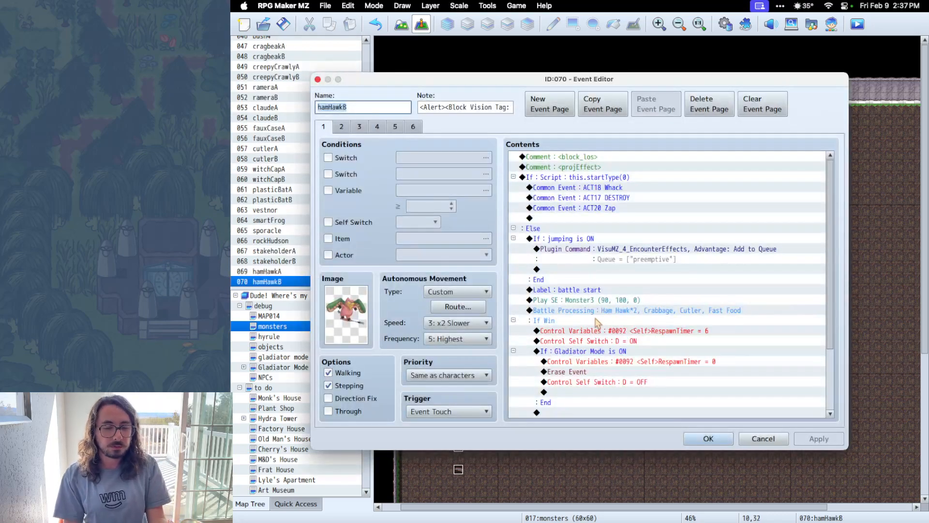
scroll(596, 322, "down", 4)
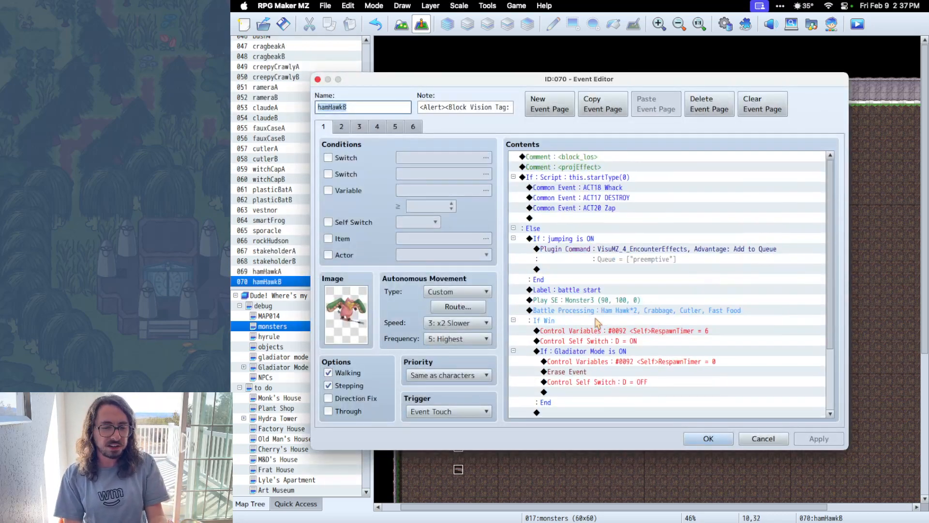
double_click(605, 177)
left_click(763, 370)
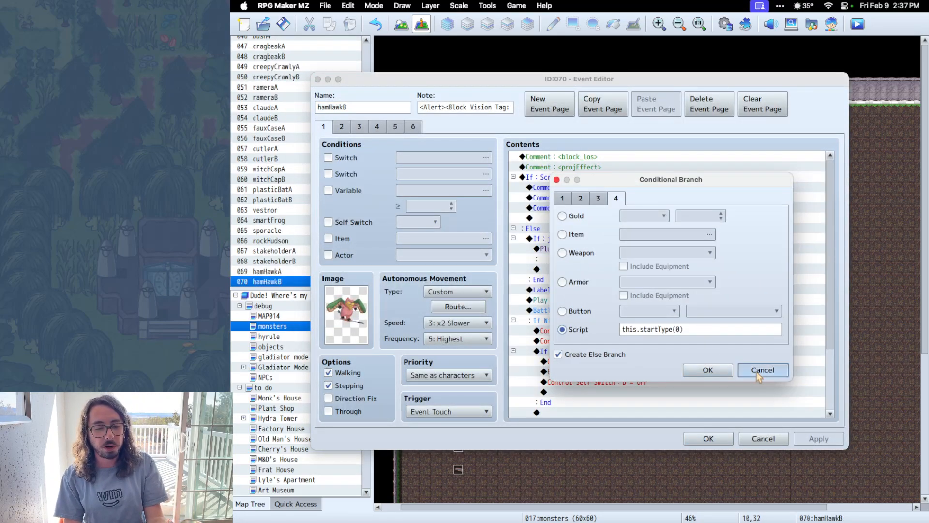
left_click(746, 372)
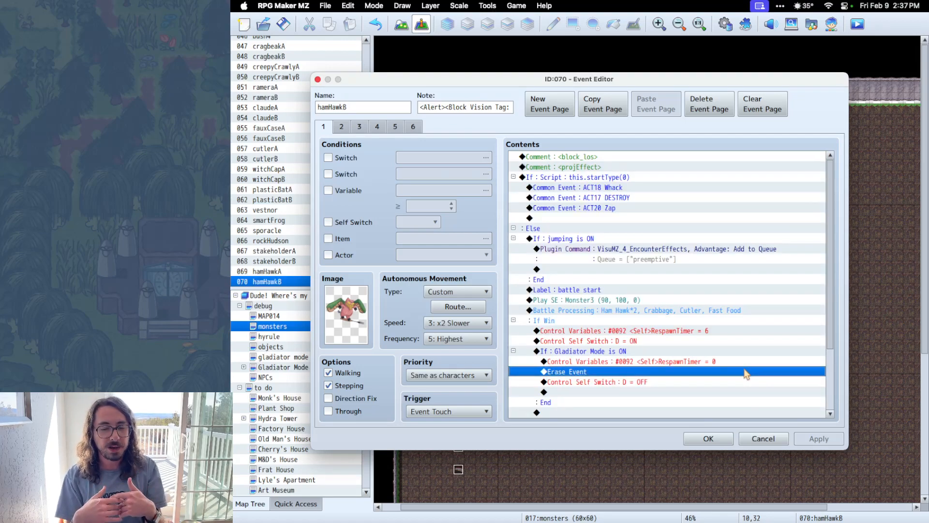
Inspect the ACT18 Whack, ACT17 DESTROY and ACT20 Zap common event calls in hamHawkB, leaving the event without changes.
double_click(616, 191)
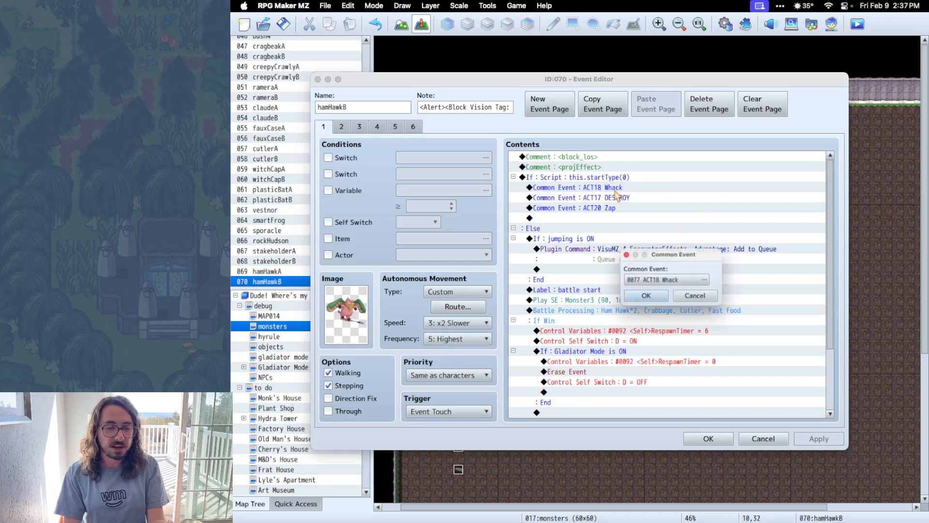
left_click(700, 299)
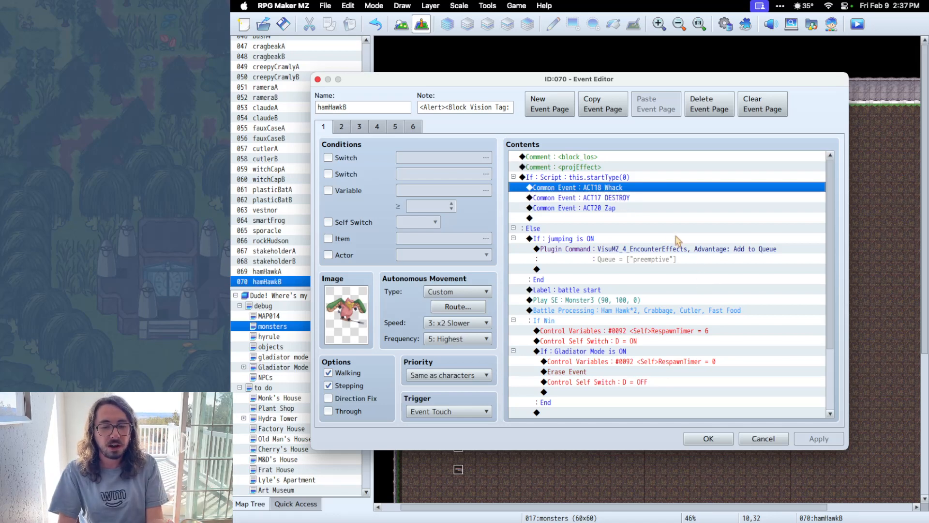
left_click(639, 201)
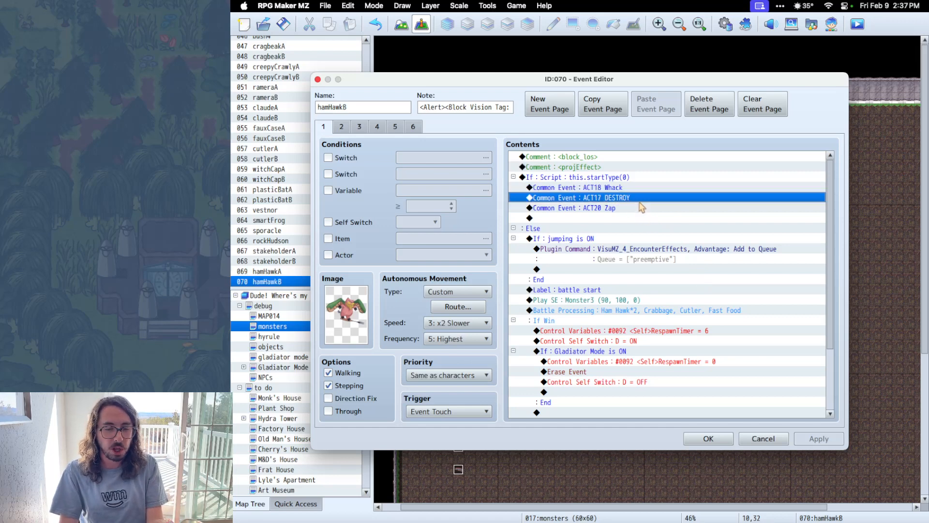
left_click(631, 218)
left_click(631, 209)
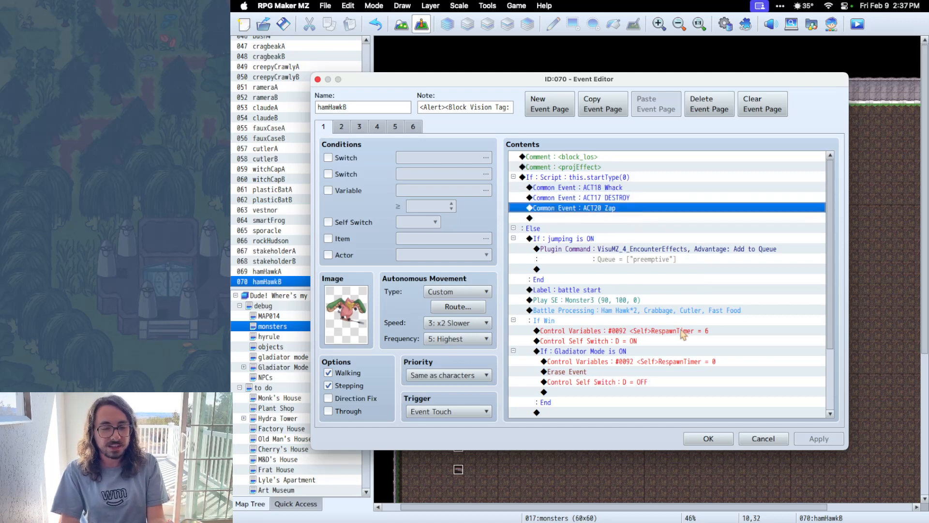
left_click(764, 438)
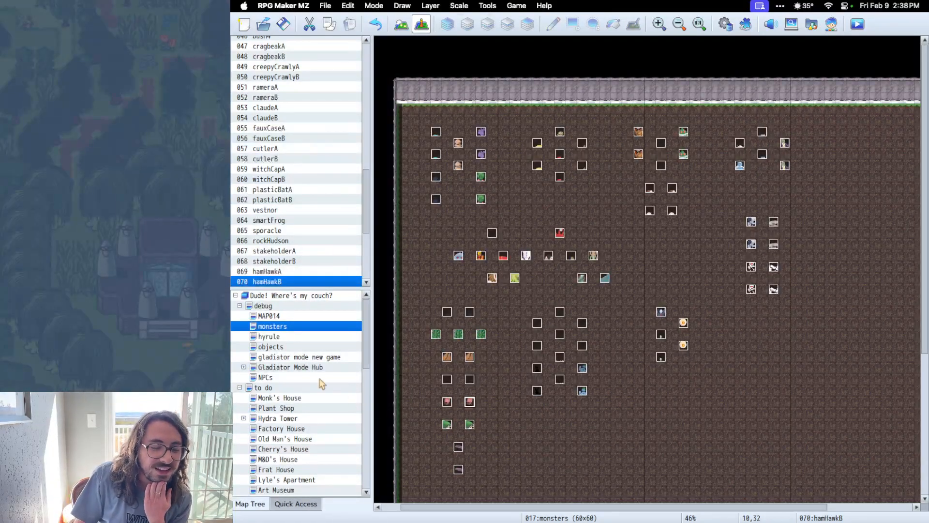
Look over the Large Valley (City) map and inspect the Morph Event command of the character beside the library, cancelling without changes.
scroll(321, 382, "down", 8)
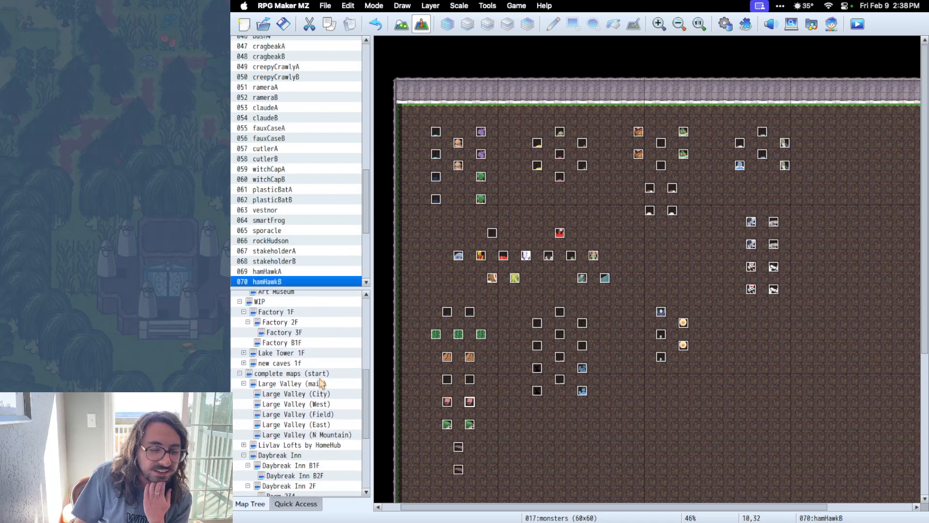
scroll(321, 383, "down", 4)
left_click(311, 352)
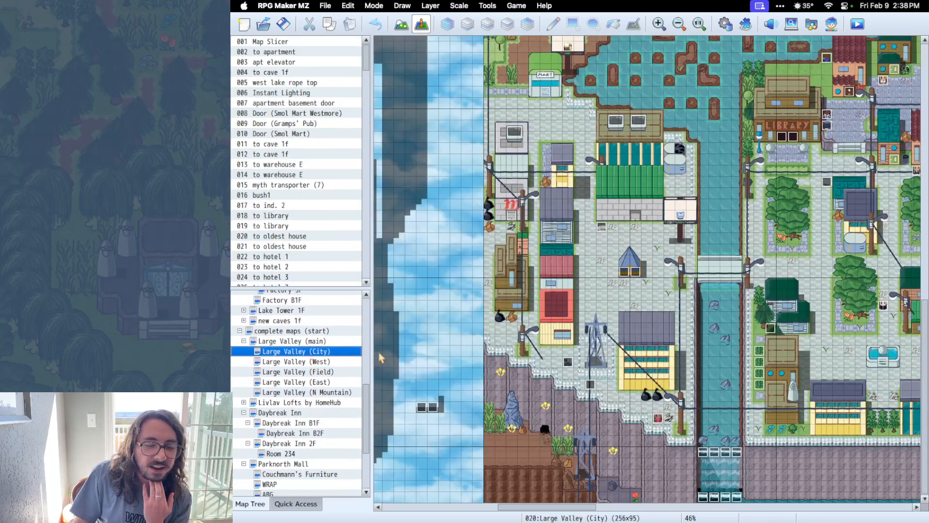
scroll(583, 356, "right", 5)
scroll(582, 357, "up", 4)
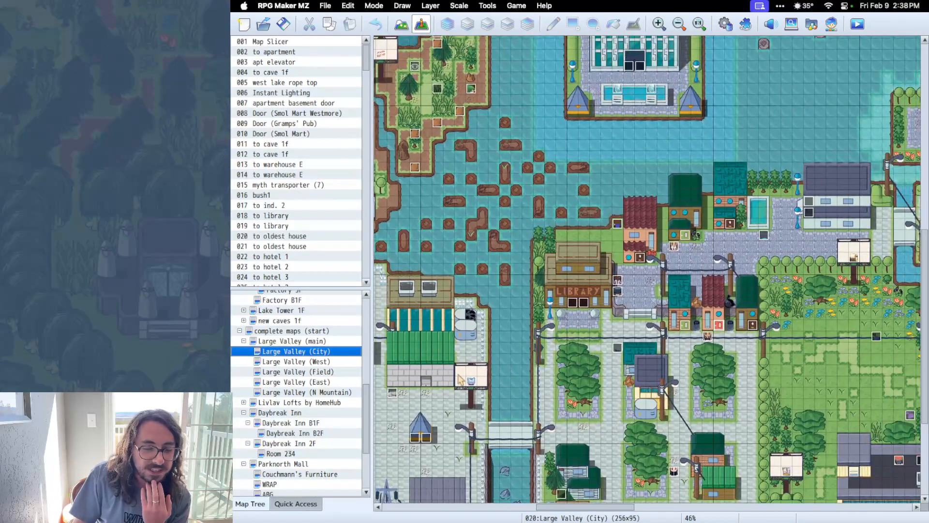
scroll(460, 379, "up", 8)
scroll(332, 353, "up", 5)
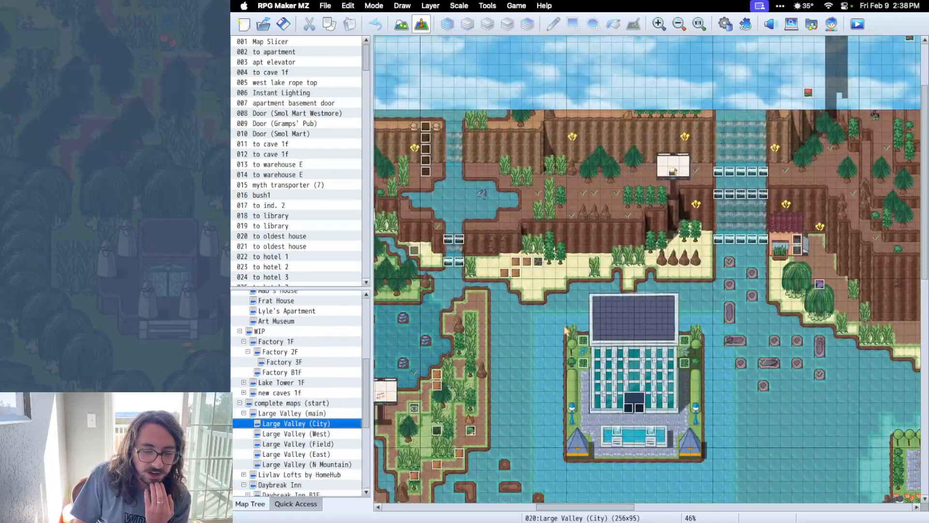
scroll(566, 330, "down", 10)
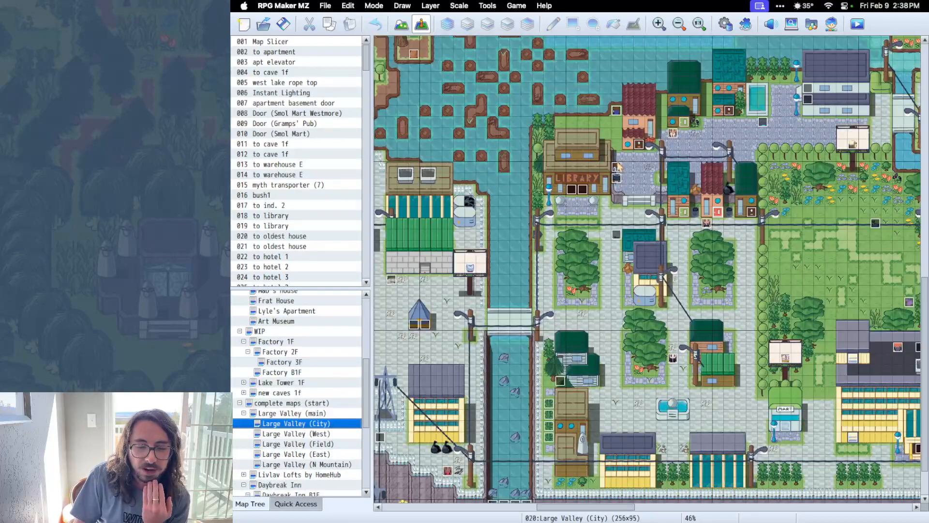
double_click(617, 166)
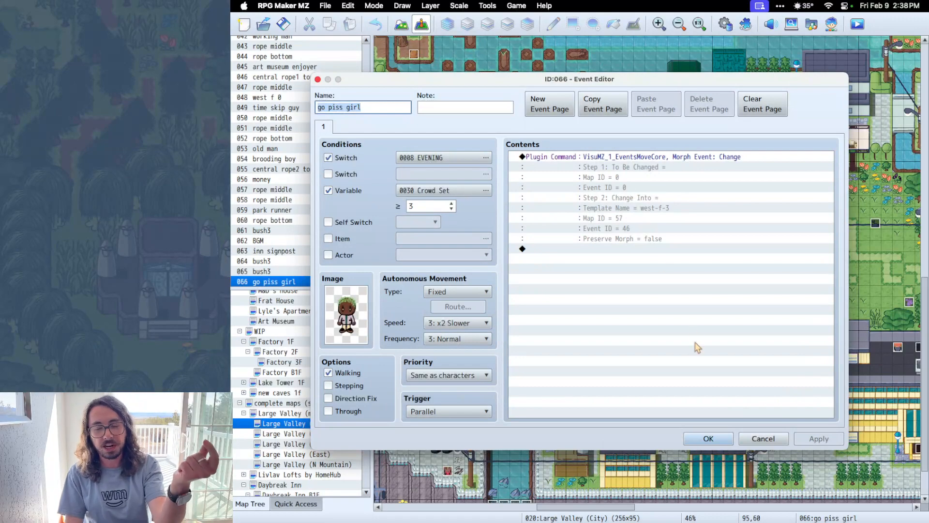
left_click(767, 440)
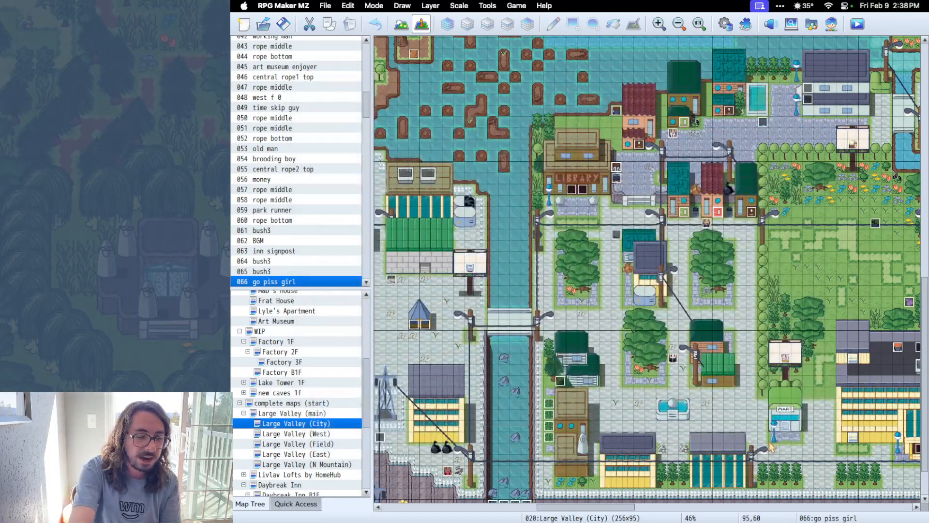
Open the corp-m-1 event on the NPCs map and read through page 1's dialogue and choice branches.
scroll(285, 379, "up", 5)
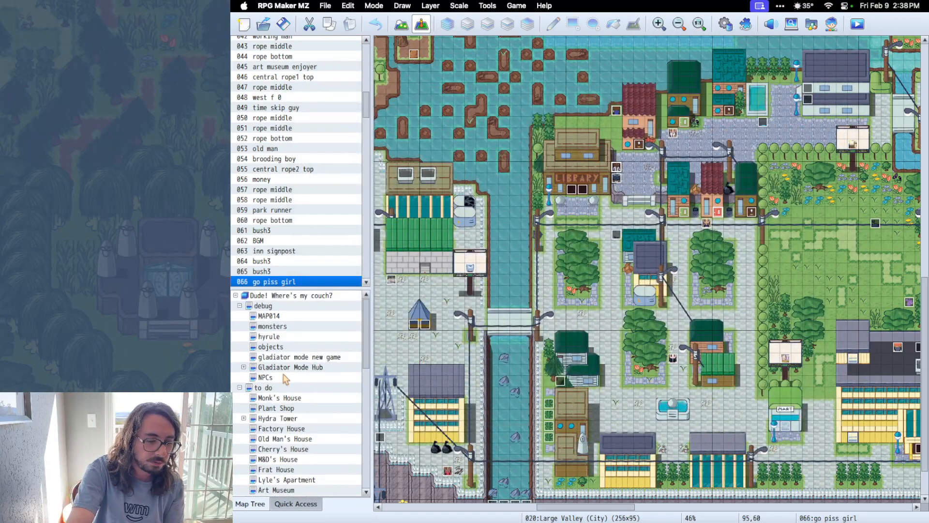
left_click(319, 378)
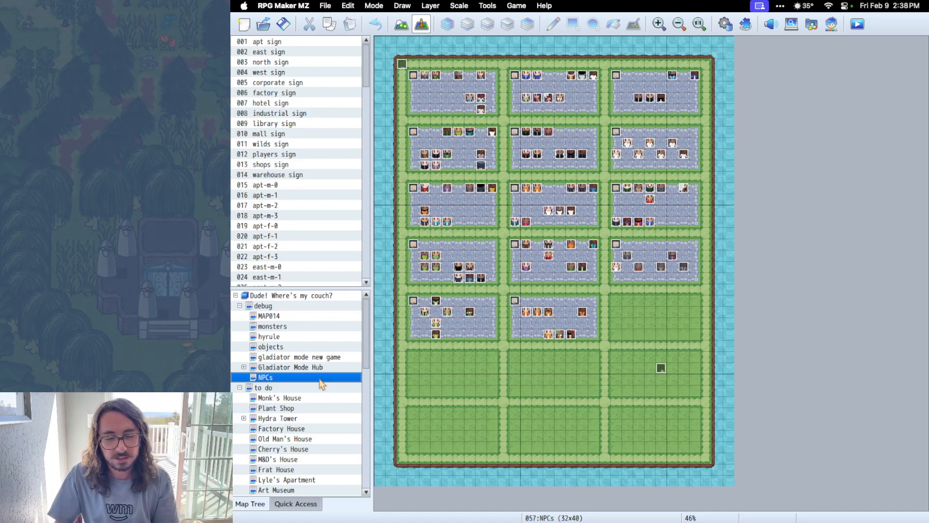
double_click(526, 132)
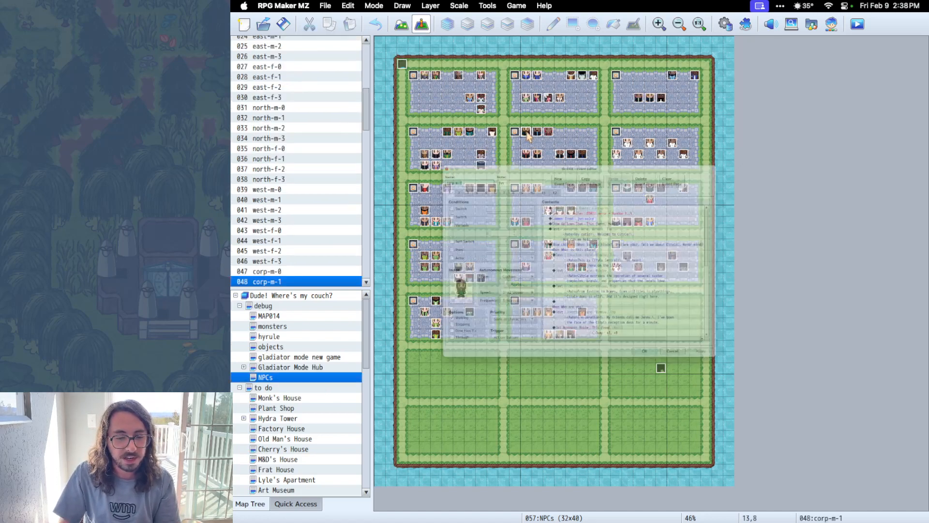
scroll(633, 205, "down", 1)
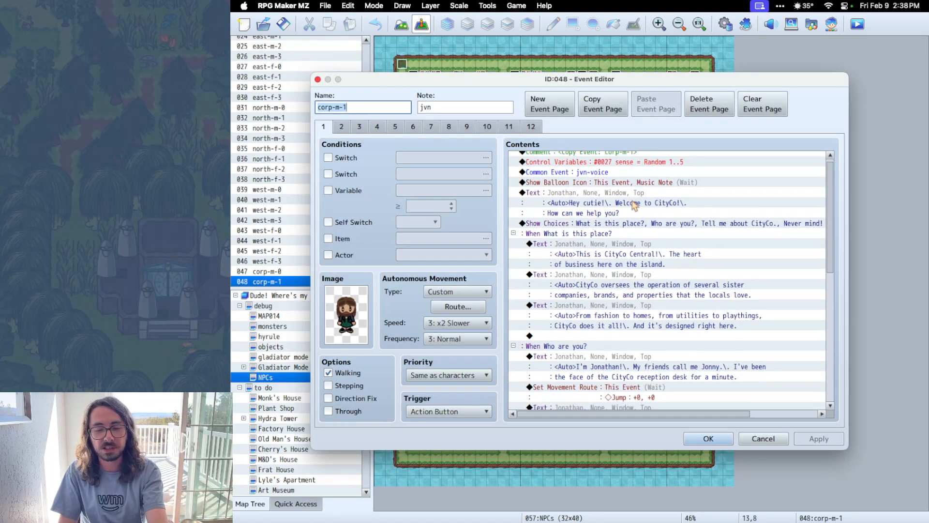
scroll(632, 205, "down", 3)
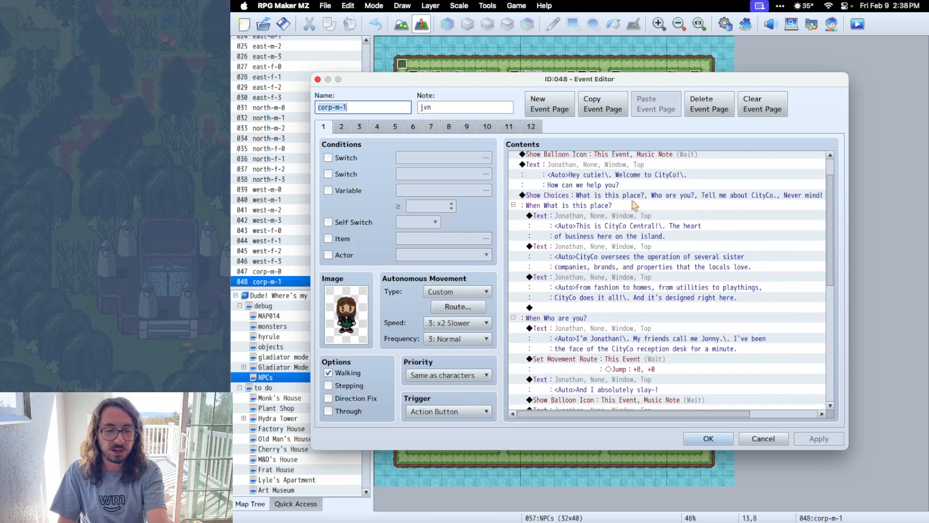
scroll(634, 205, "down", 10)
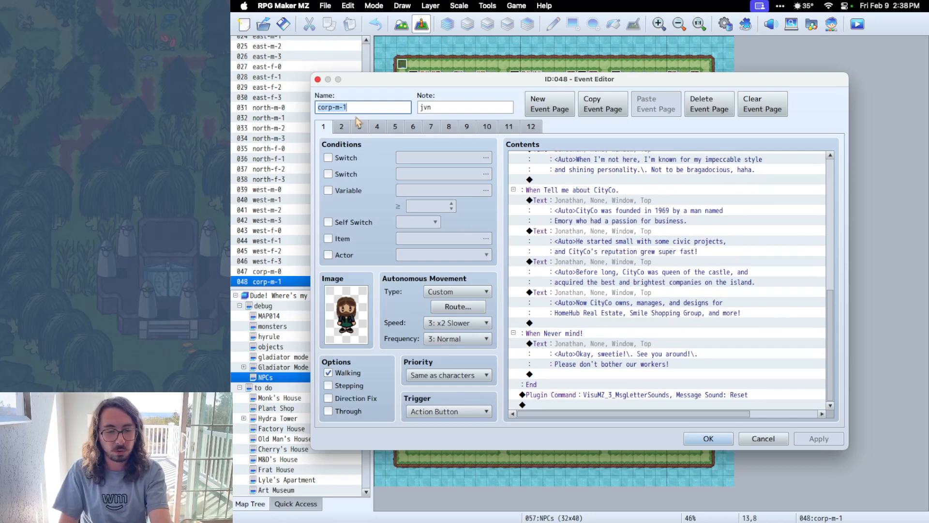
Look through pages 2 to 5 of the corp-m-1 event, examining their switch conditions and dialogue.
left_click(341, 127)
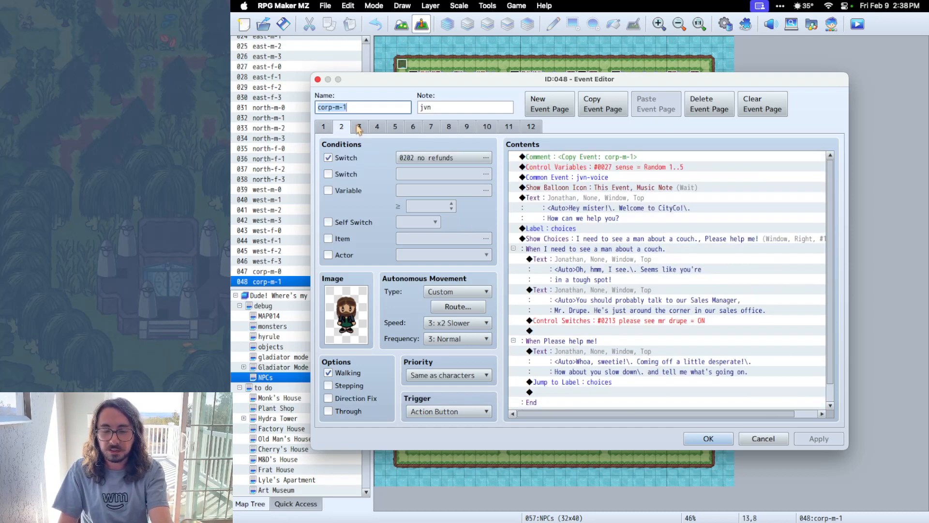
left_click(359, 127)
left_click(380, 128)
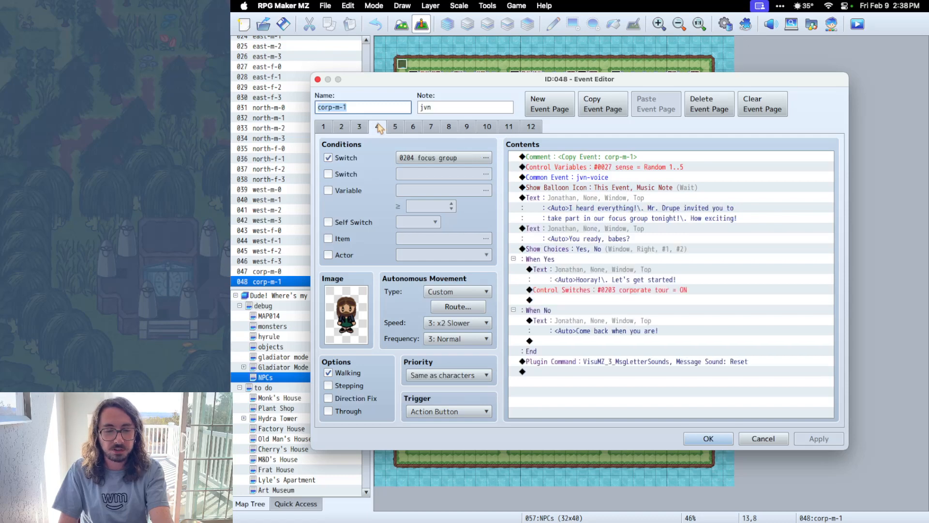
left_click(403, 126)
View the switch list for page 2's condition, cancelling the selection, and compare the commands on pages 2 and 3.
left_click(337, 127)
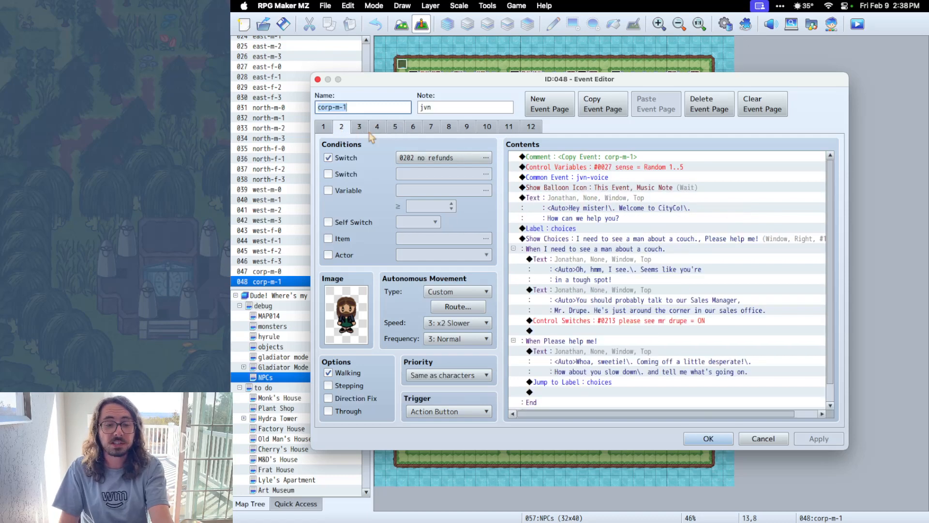
left_click(453, 160)
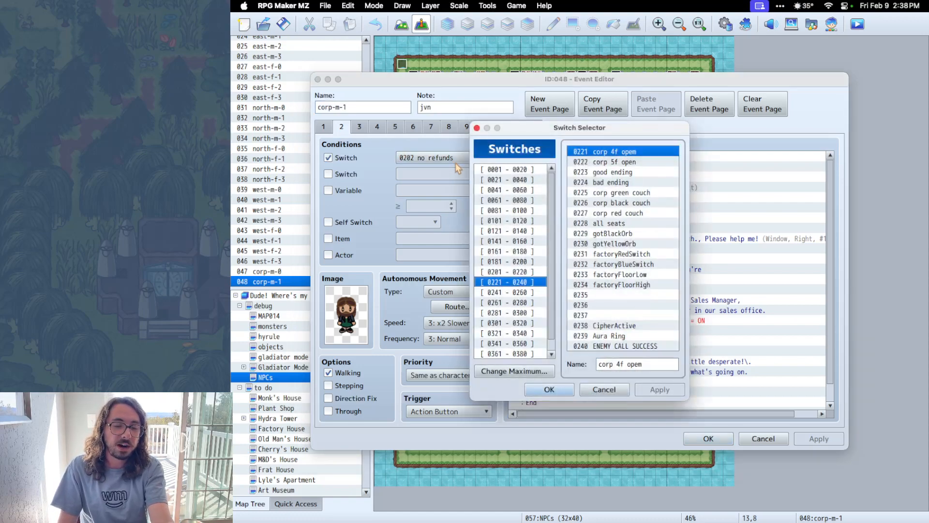
left_click(608, 390)
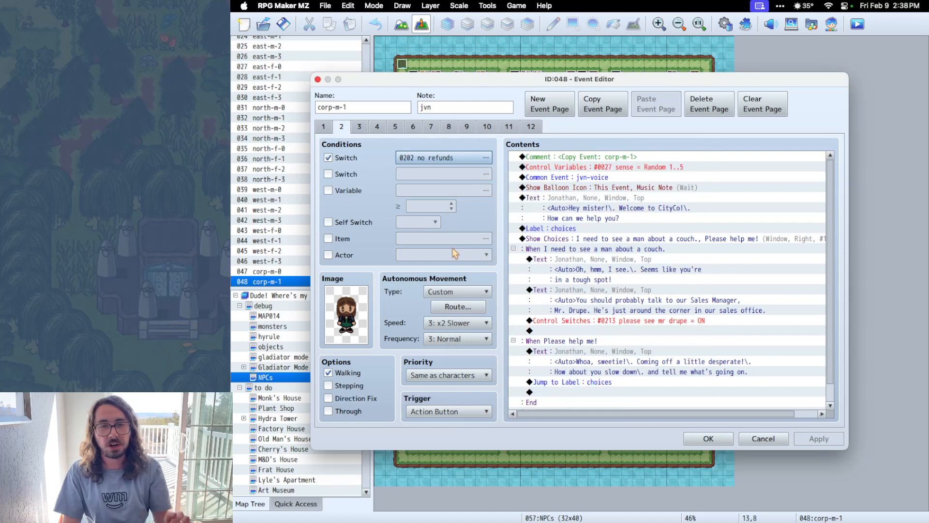
scroll(620, 222, "down", 2)
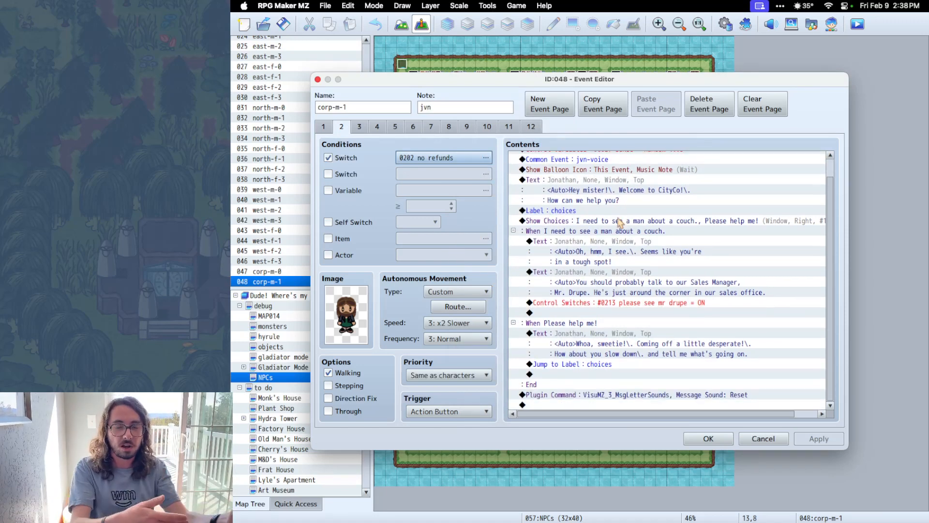
left_click(359, 127)
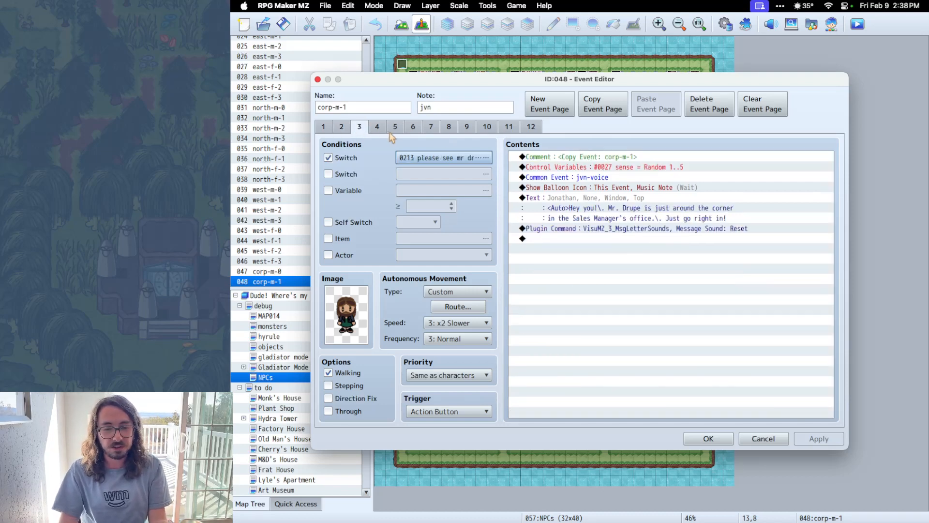
Look through pages 4 to 6 of the corp-m-1 event and close it without changes.
left_click(377, 127)
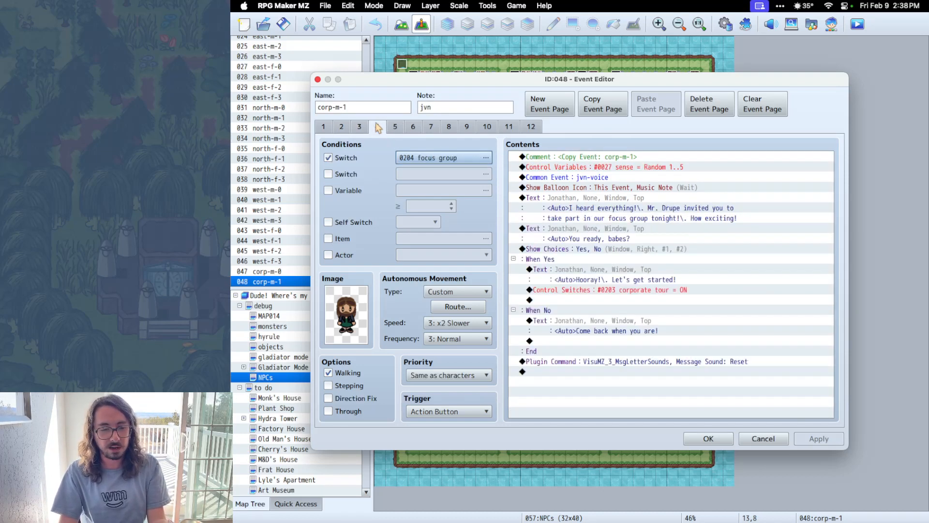
left_click(395, 127)
left_click(413, 127)
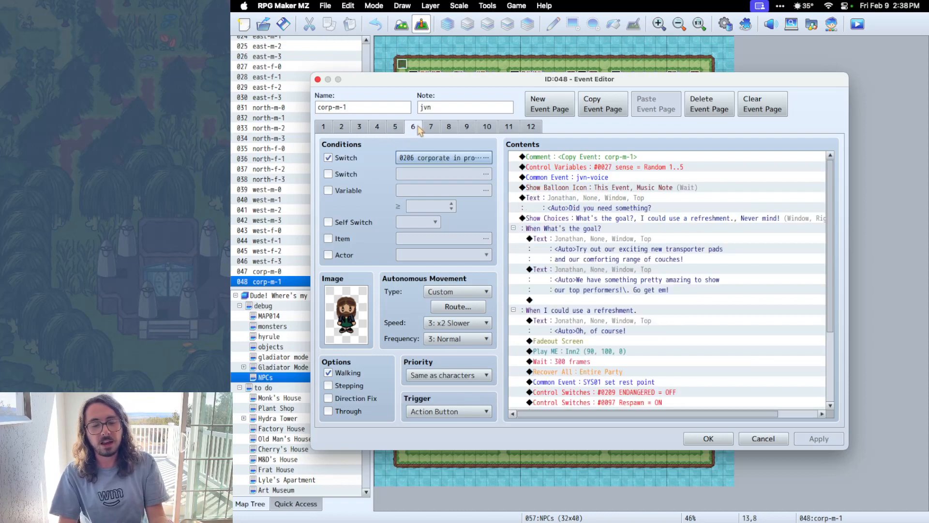
left_click(763, 438)
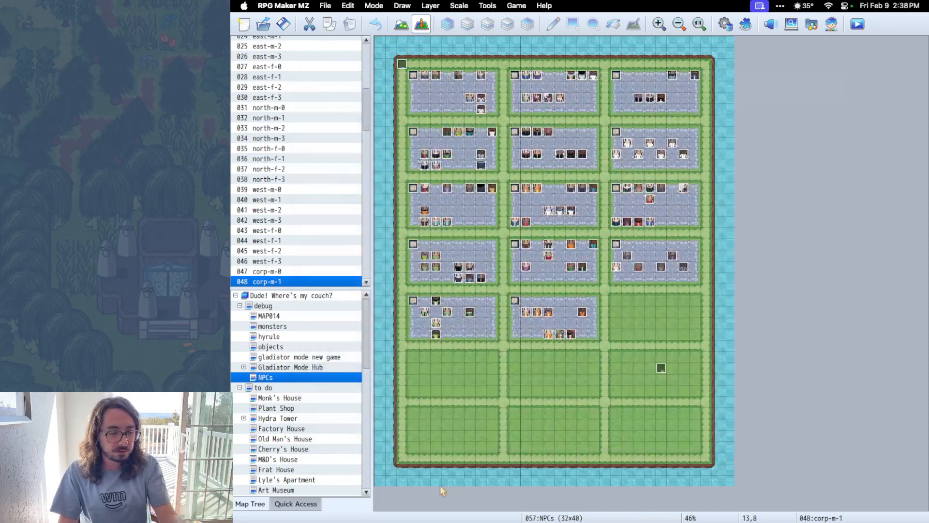
Expand the new caves 1f and Lake Tower 1F branches of the map tree and open the Lake Tower 1F map.
scroll(259, 408, "down", 5)
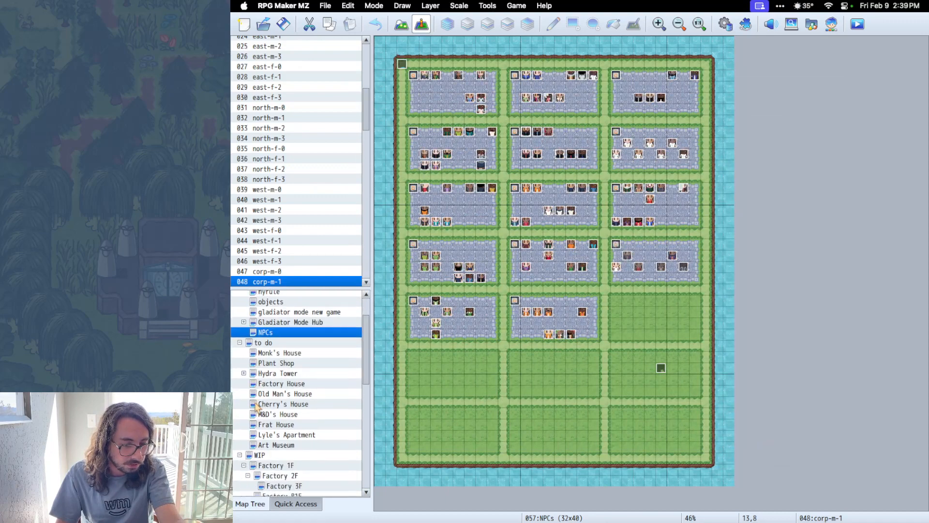
scroll(257, 408, "down", 8)
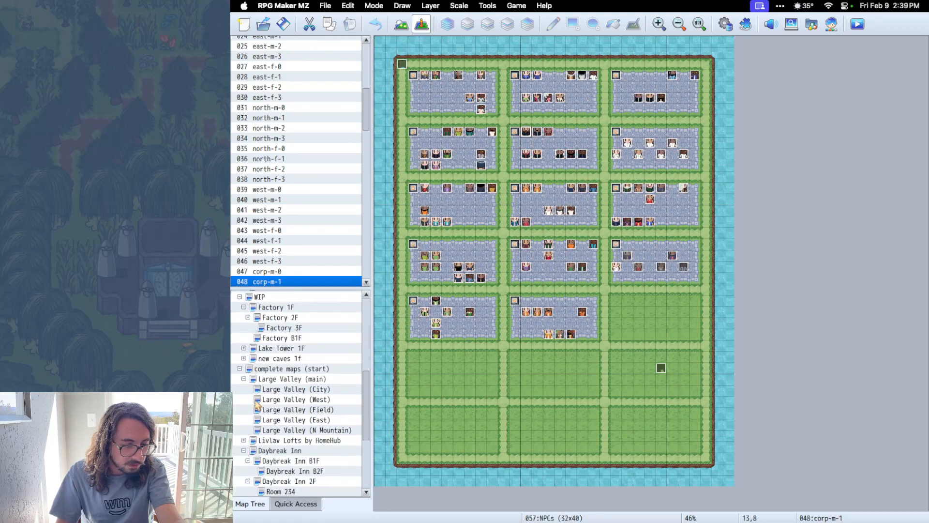
left_click(245, 358)
left_click(244, 348)
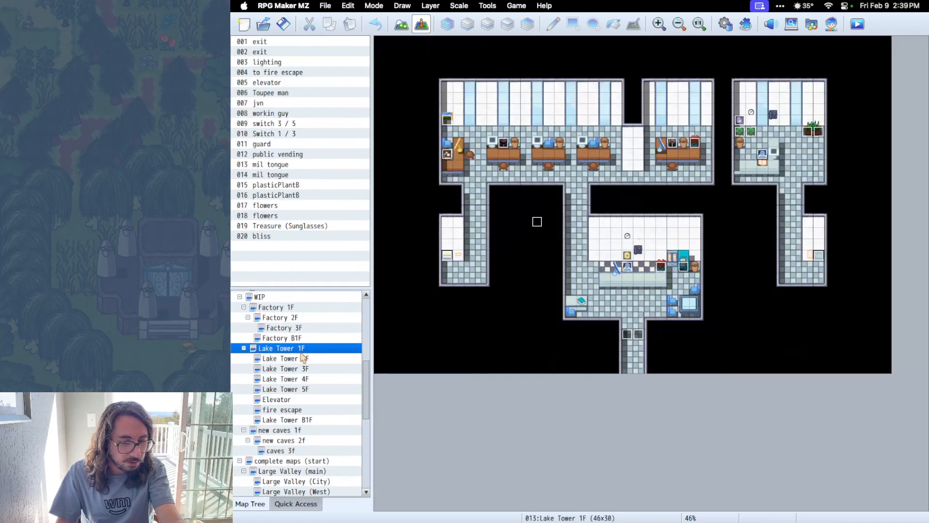
Open the jvn event behind the reception counter, compare the conditions and Morph Event commands on its three pages, and cancel without changes.
left_click(628, 267)
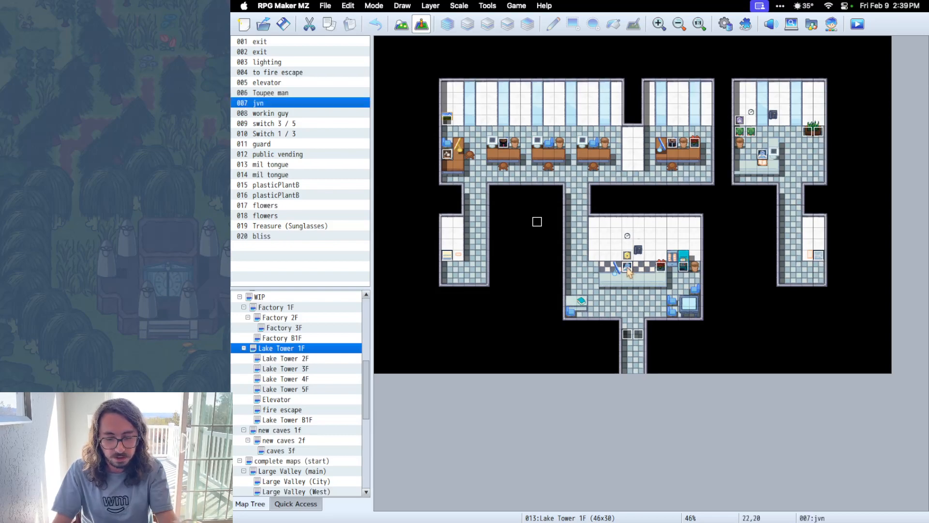
key("super+equal")
key("super+equal")
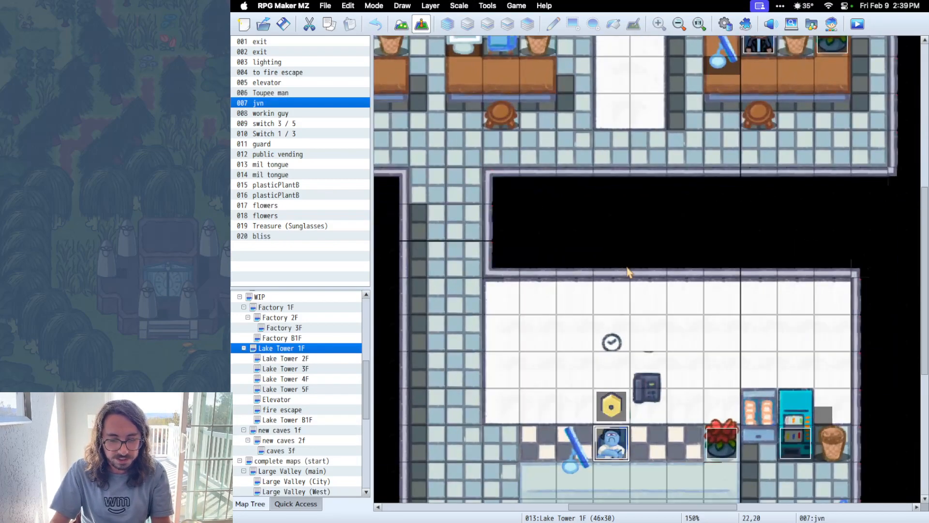
scroll(625, 314, "down", 3)
double_click(619, 359)
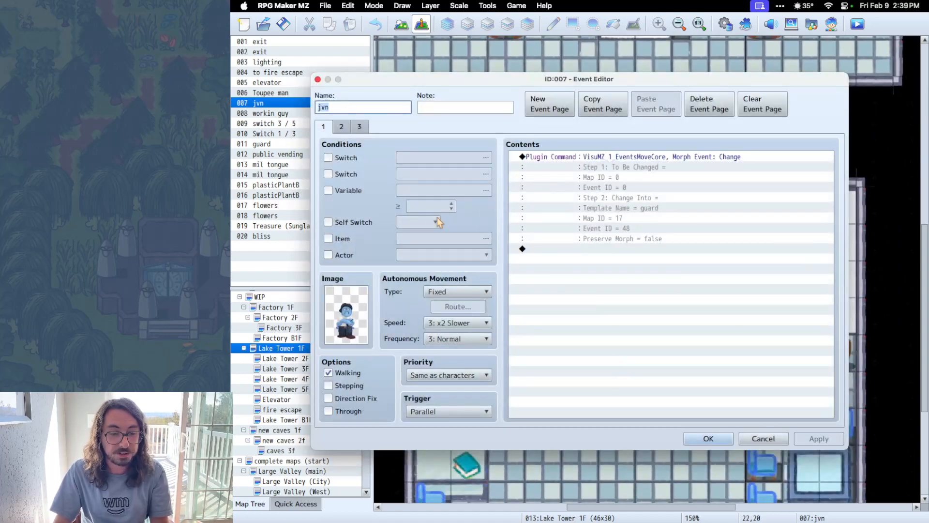
left_click(341, 129)
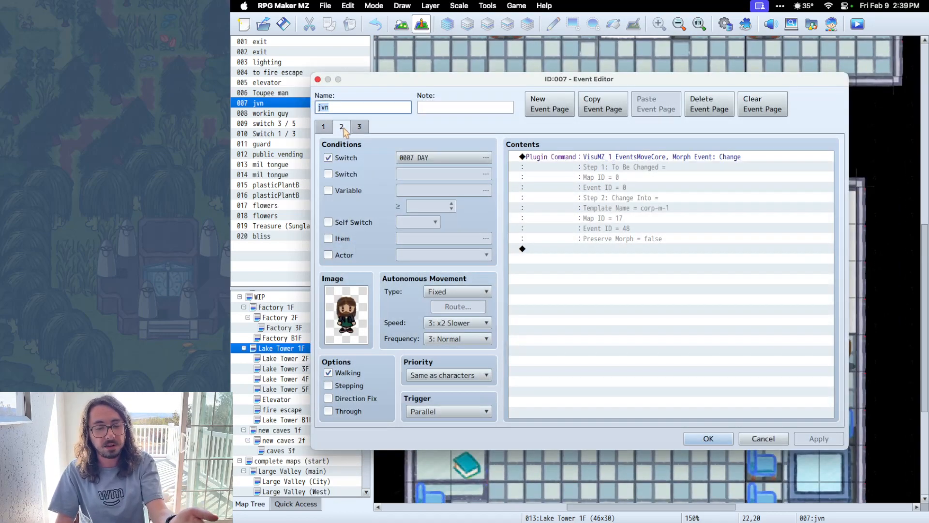
left_click(326, 130)
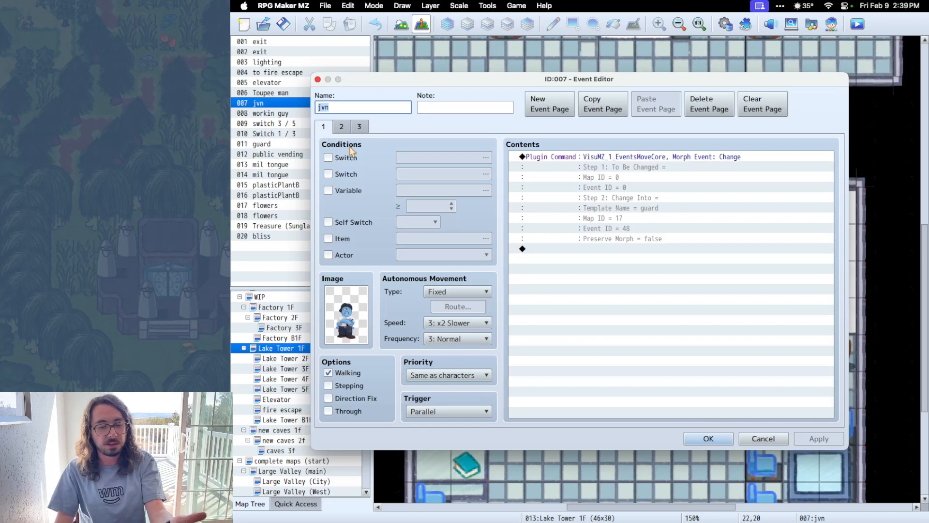
left_click(346, 130)
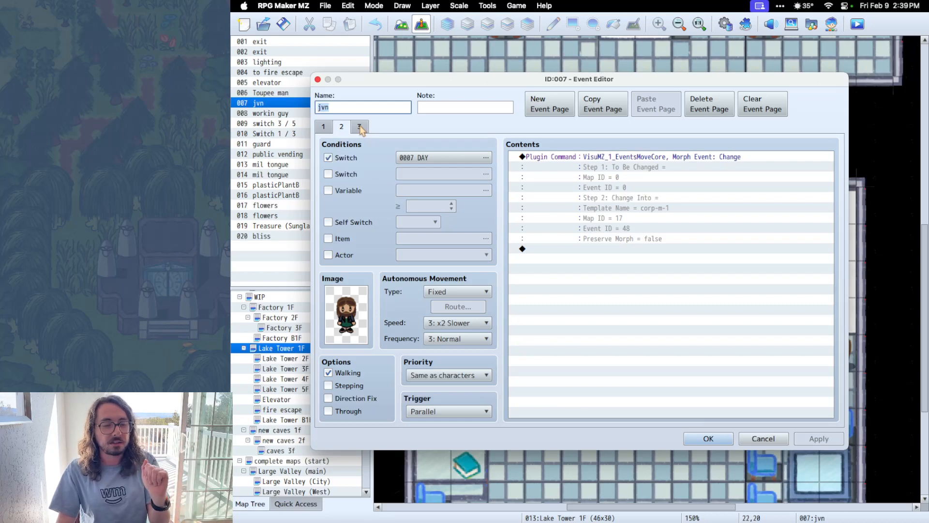
left_click(359, 127)
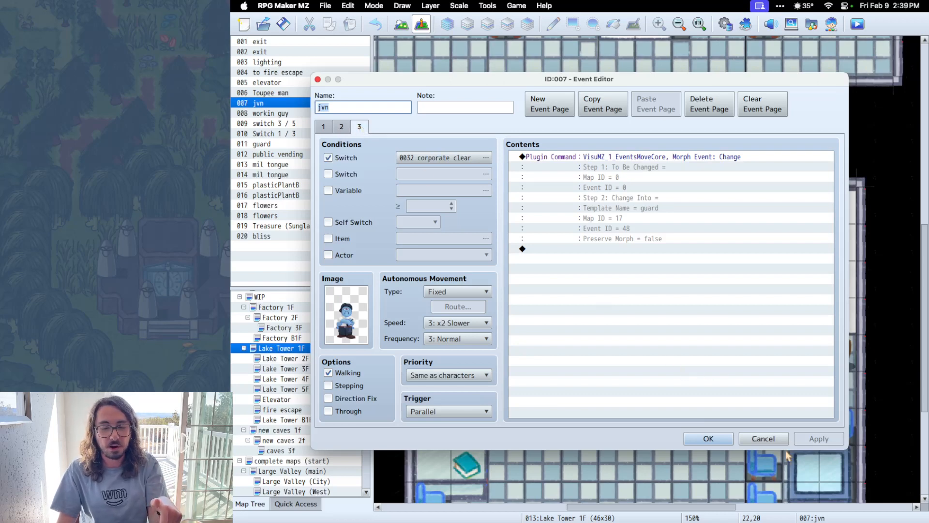
left_click(763, 438)
Open the Switch 1 / 3 event above the reception counter, examine pages 2 to 4, and cancel without changes.
left_click(618, 319)
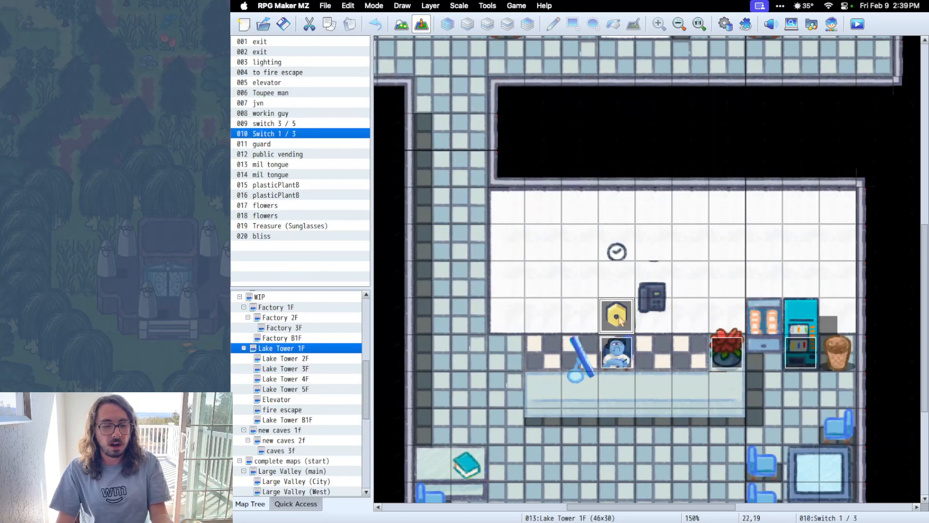
double_click(619, 319)
left_click(341, 126)
left_click(359, 127)
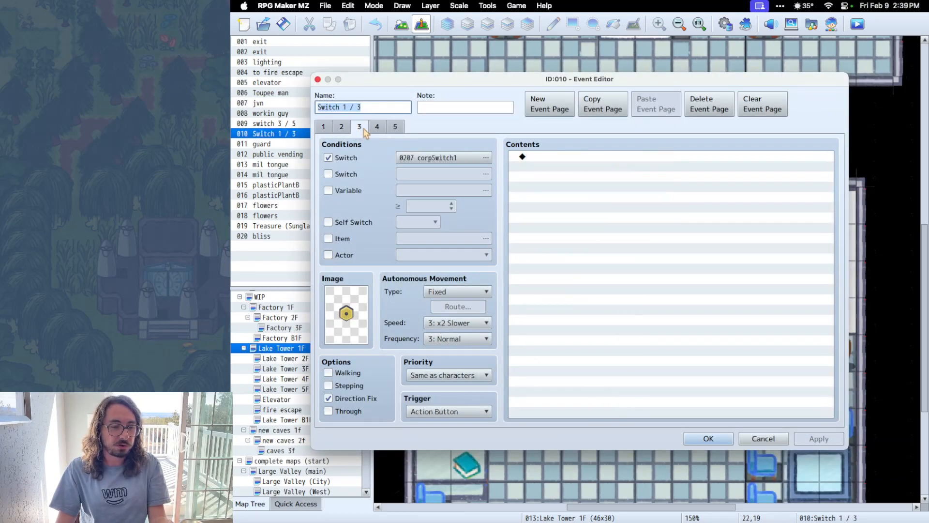
left_click(376, 127)
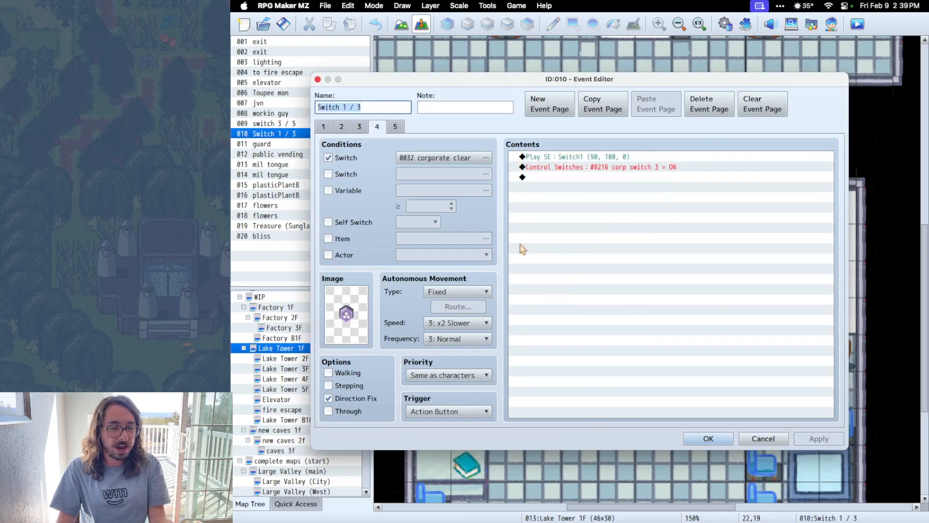
left_click(770, 441)
key("super+minus")
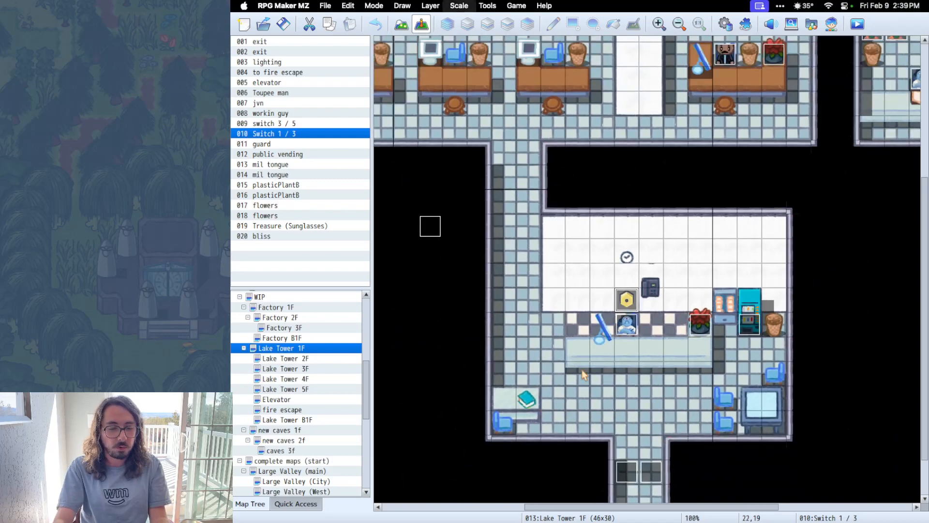
Inspect both pages of the lighting event on the Lake Tower 1F map without changing them.
double_click(466, 234)
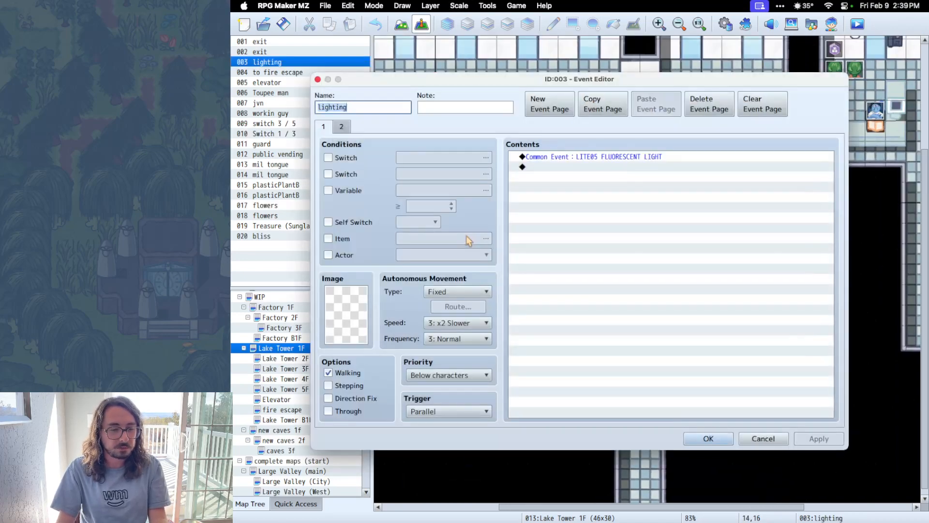
left_click(342, 128)
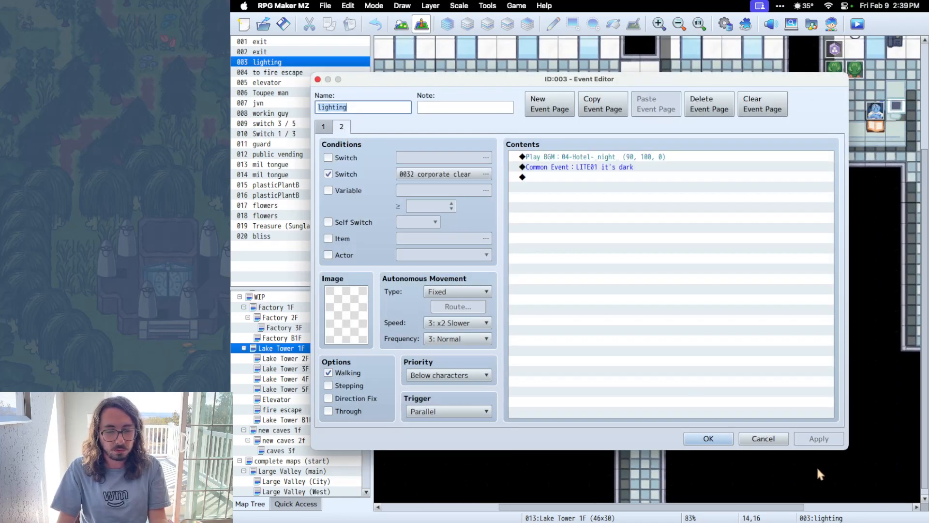
left_click(763, 439)
scroll(631, 364, "left", 5)
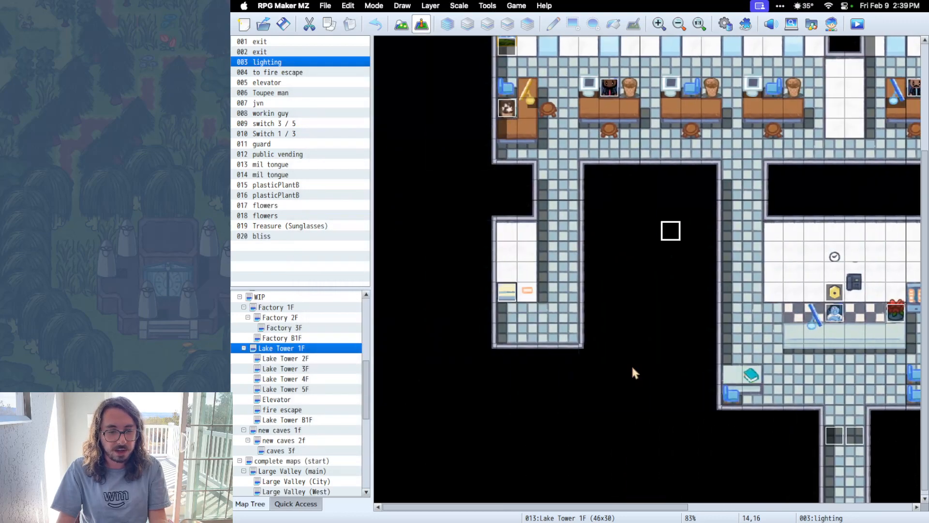
scroll(634, 373, "right", 4)
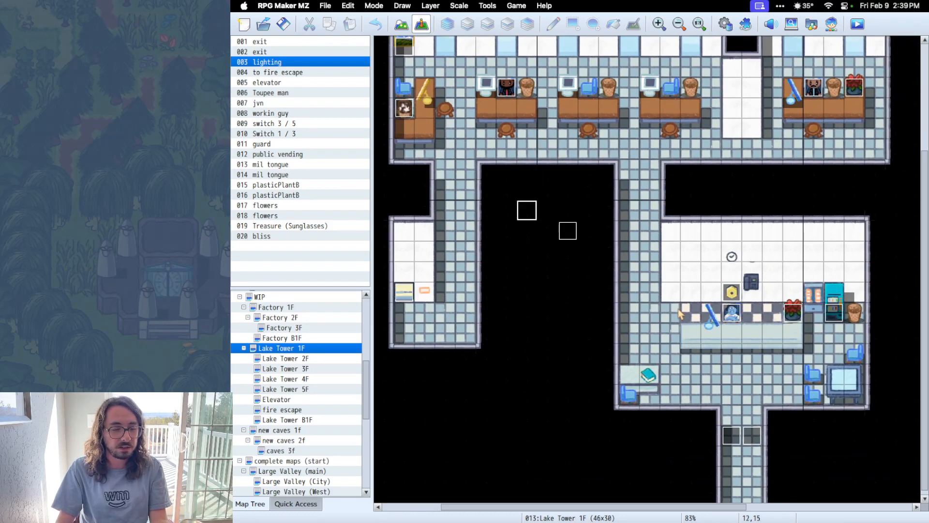
Open the fire escape map and inspect its jvn event and the lowest L stairs btm event.
left_click(292, 410)
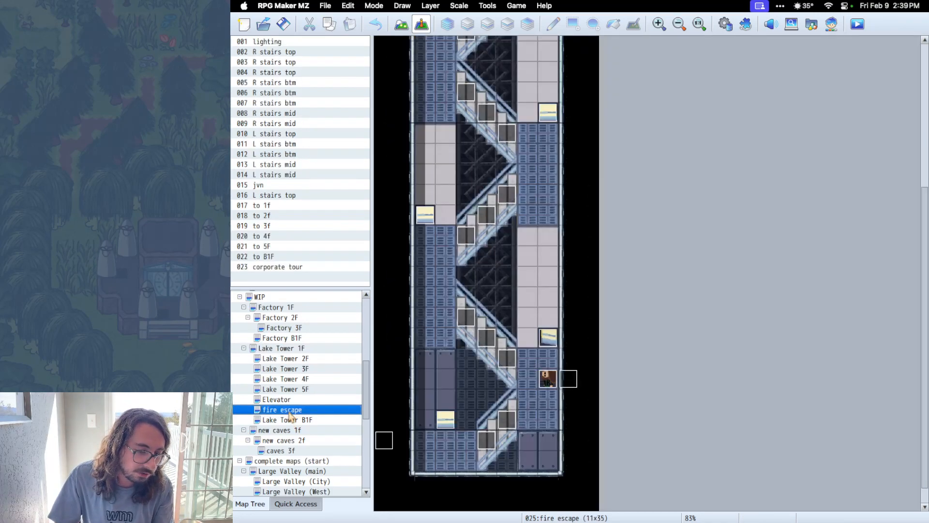
scroll(464, 387, "down", 2)
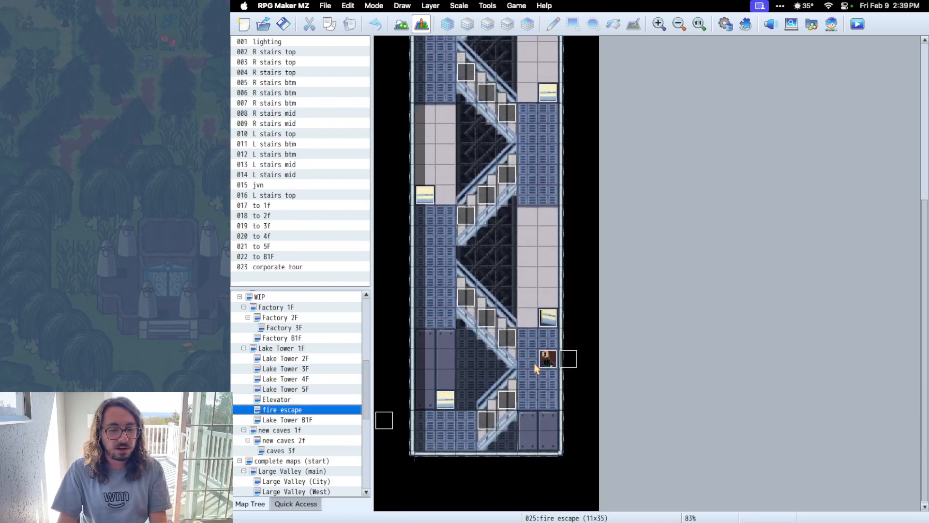
double_click(543, 367)
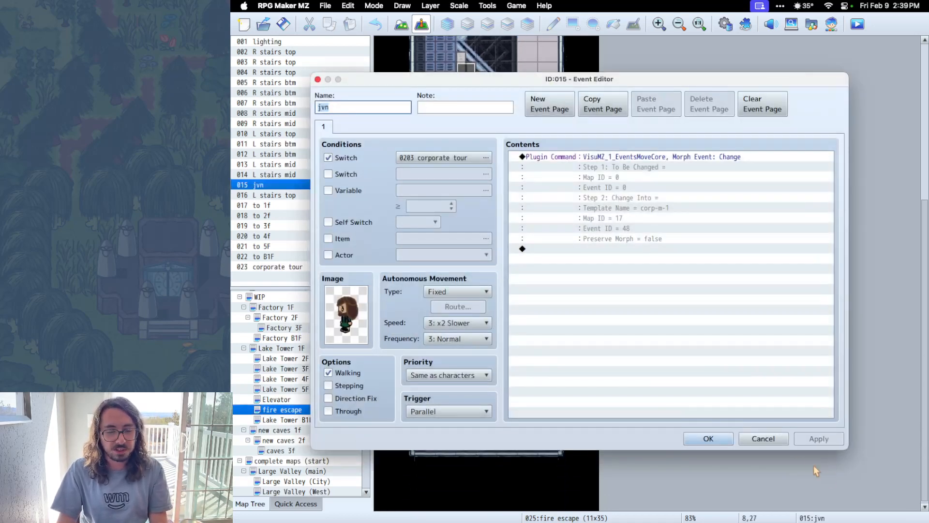
left_click(763, 438)
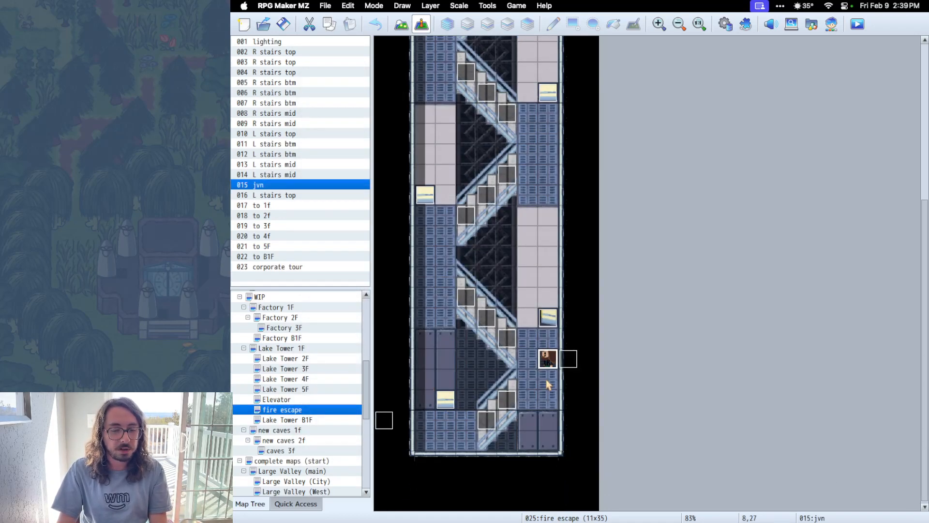
double_click(507, 344)
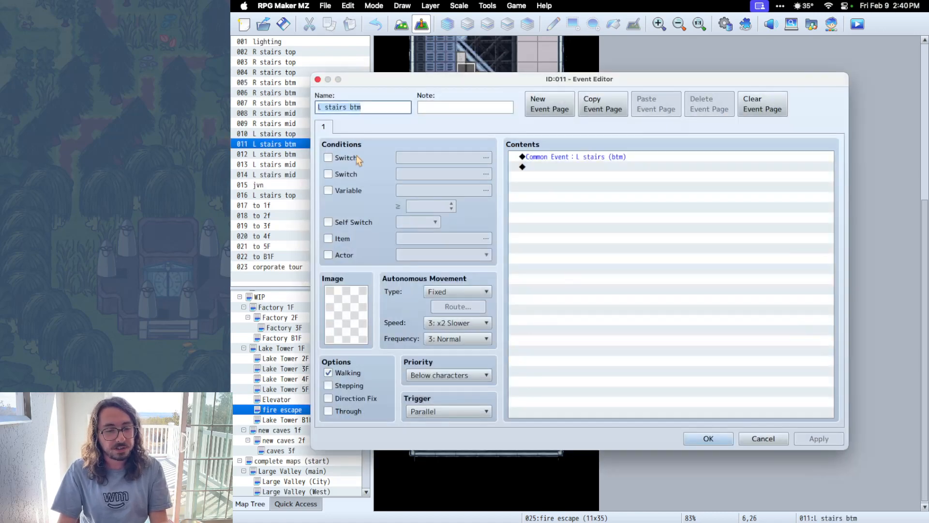
left_click(767, 439)
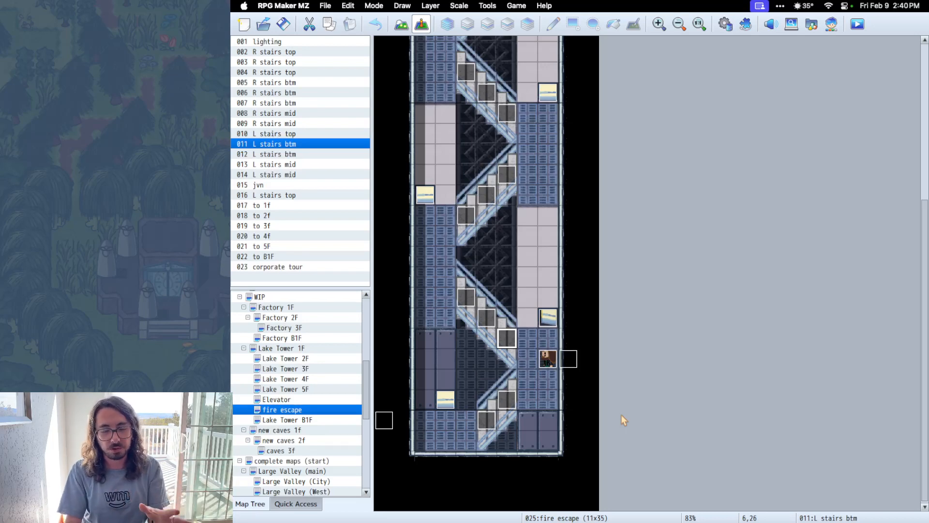
Open the database's common events and browse the voice entries as far as Man-med.
left_click(723, 25)
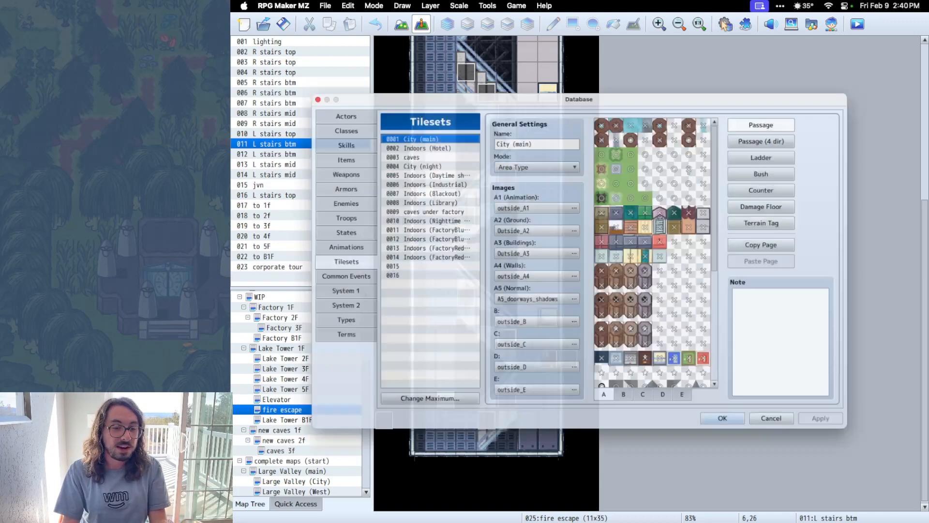
left_click(328, 280)
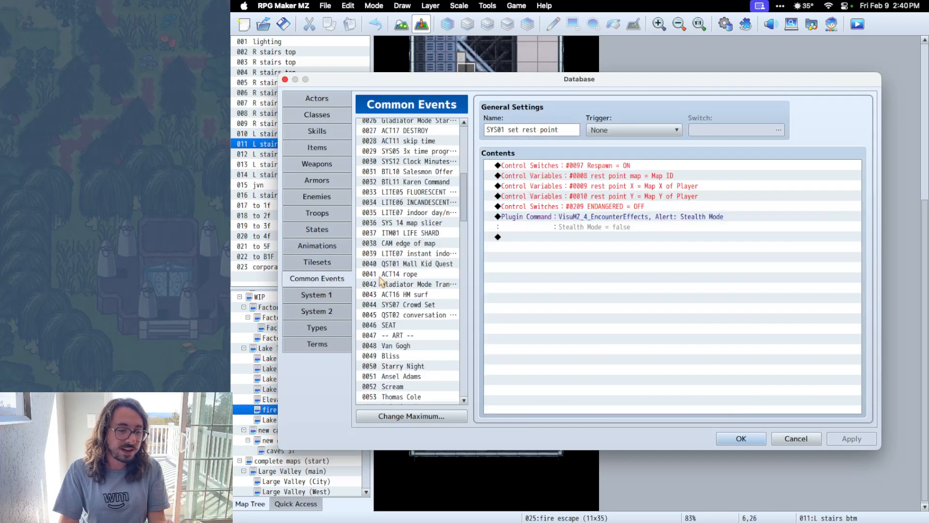
scroll(381, 281, "down", 15)
scroll(382, 280, "down", 5)
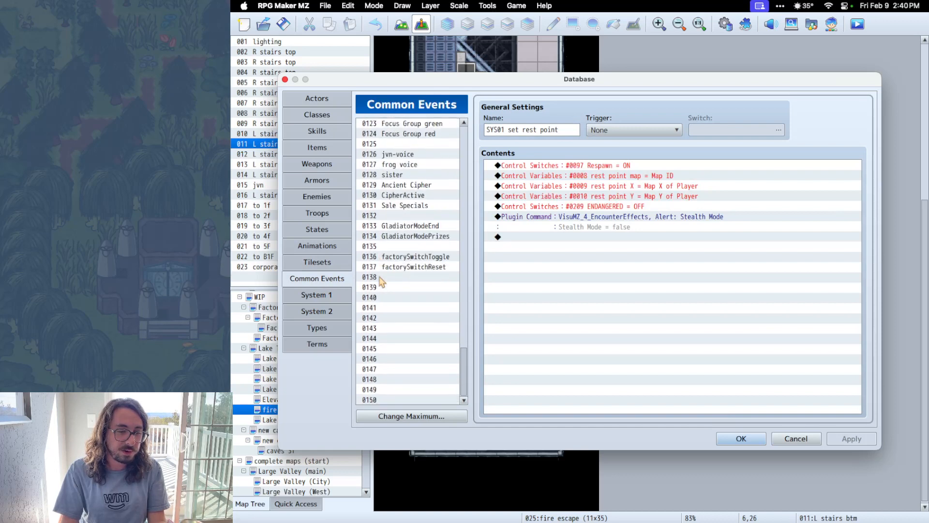
scroll(417, 220, "up", 2)
scroll(417, 221, "up", 6)
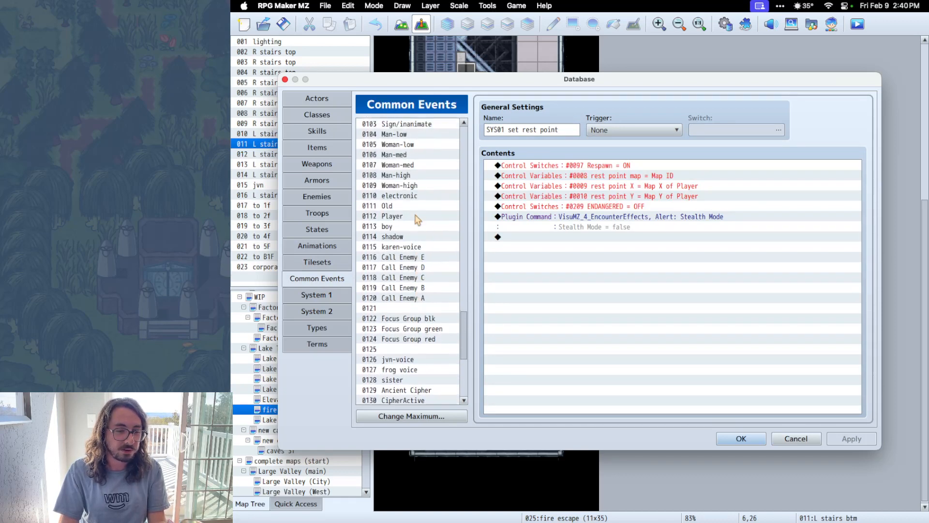
left_click(386, 278)
key("Down")
key("Down")
key("Down")
key("Down")
key("Down")
key("Down")
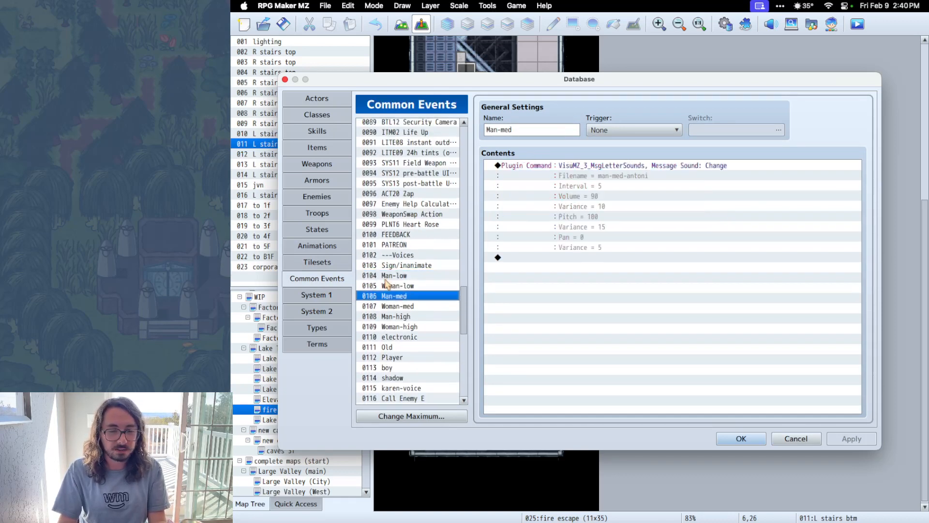
Review the common events from Man-med back to PLNT6 Heart Rose and Enemy Help Calculation.
key("Up")
key("Up")
key("Up")
key("Up")
key("Up")
key("Up")
key("Up")
key("Up")
key("Up")
key("Up")
key("Up")
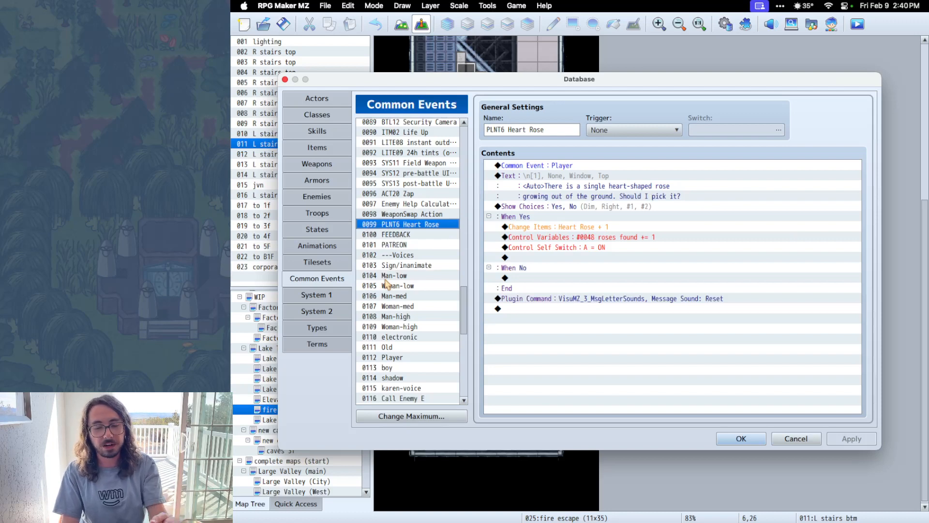
key("Up")
key("Up")
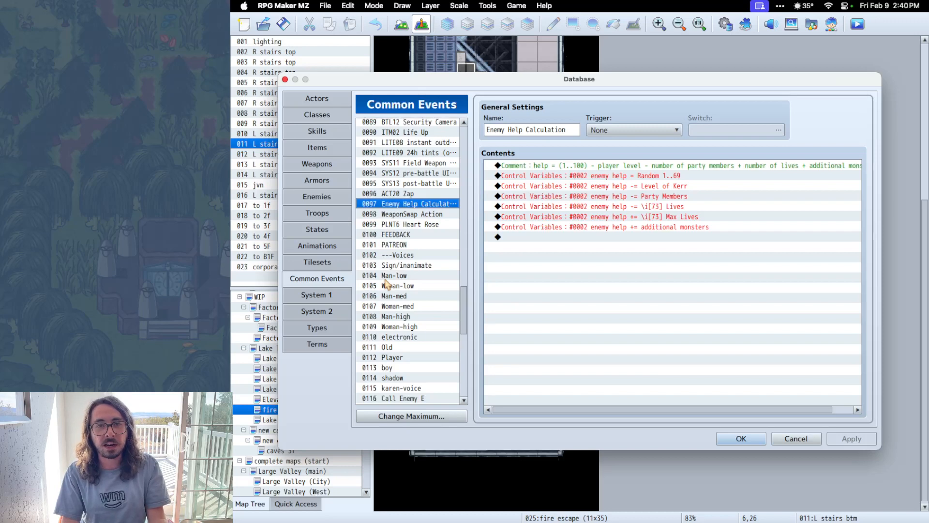
Review the common events above Enemy Help Calculation, including SYS12 pre-battle UI hider and LITE09 24h tints.
key("Up")
key("Up")
key("Up")
key("Up")
key("Down")
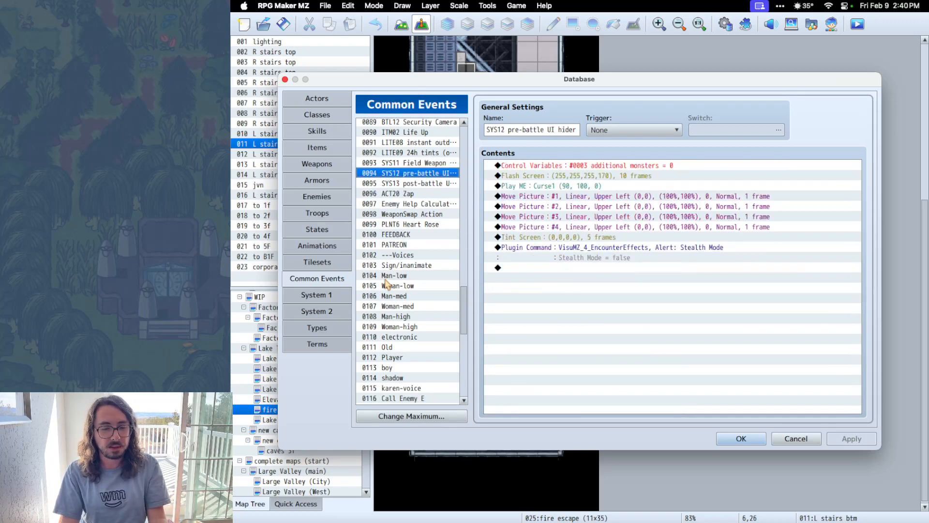
key("Up")
key("Up")
key("Up")
key("Up")
key("Down")
key("Down")
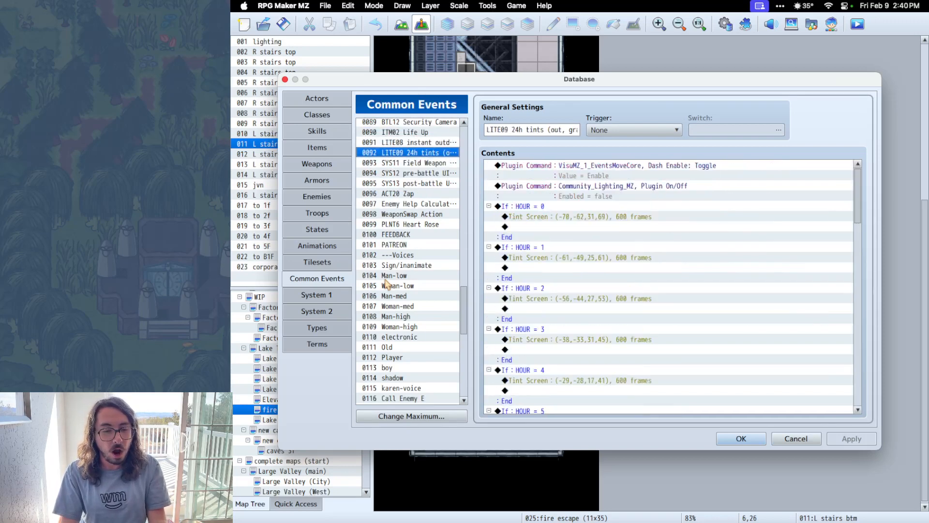
key("Down")
key("Up")
Examine the hourly Tint Screen commands in LITE09 24h tints, including hour 0's settings, and those in LITE08 instant outdoor tints.
scroll(672, 308, "down", 1)
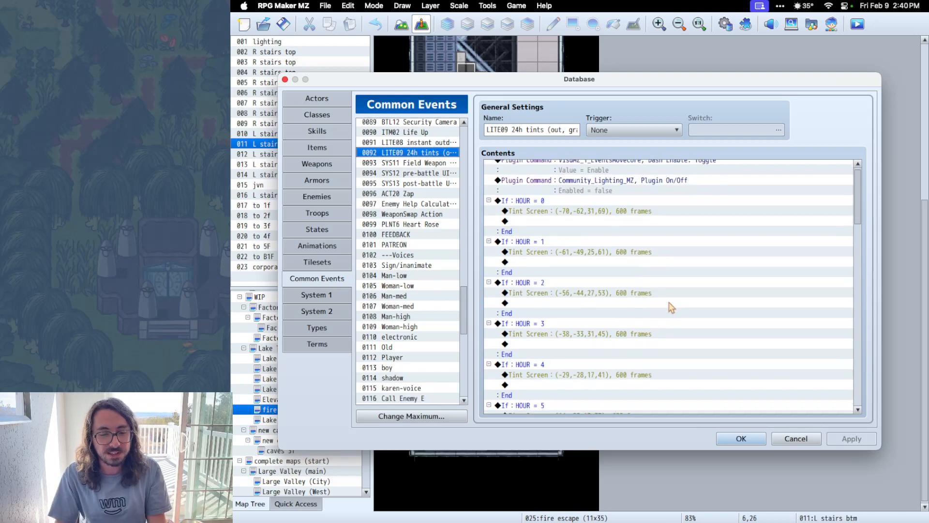
left_click(649, 204)
double_click(650, 205)
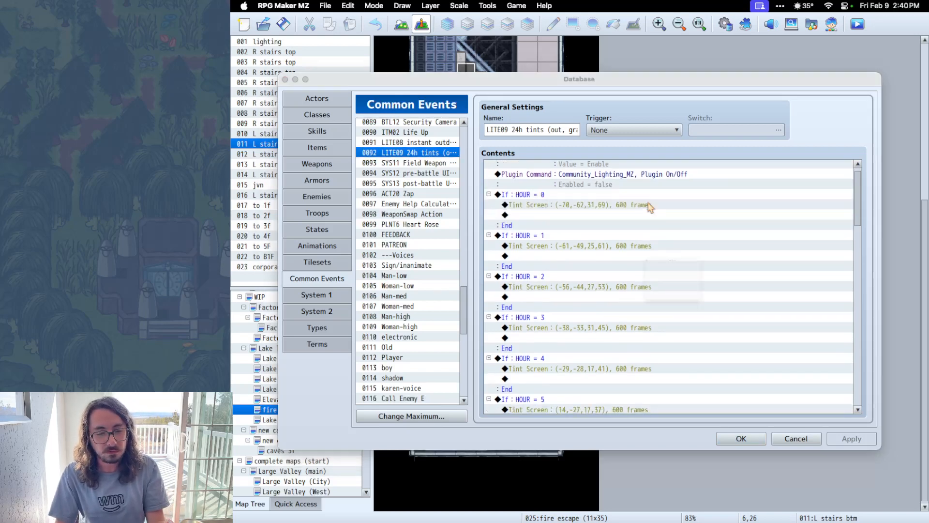
left_click(769, 360)
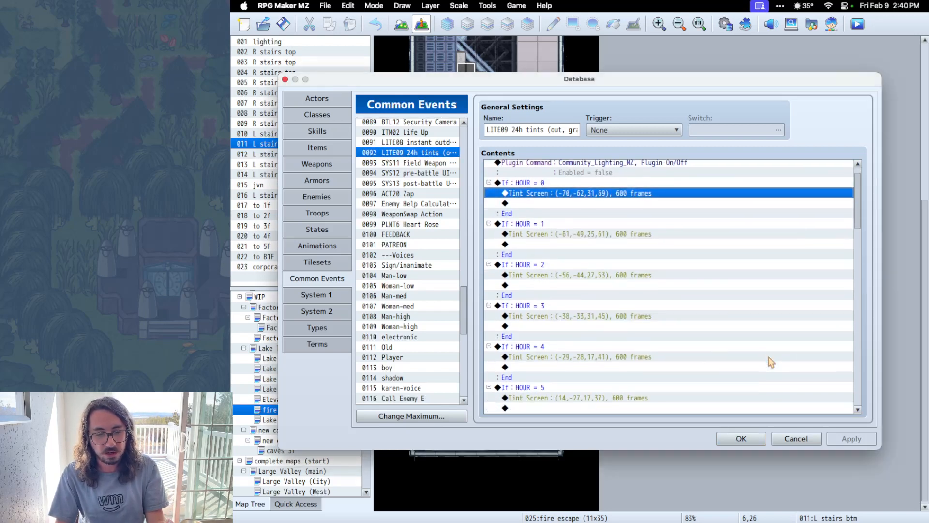
scroll(770, 362, "down", 15)
scroll(770, 362, "up", 15)
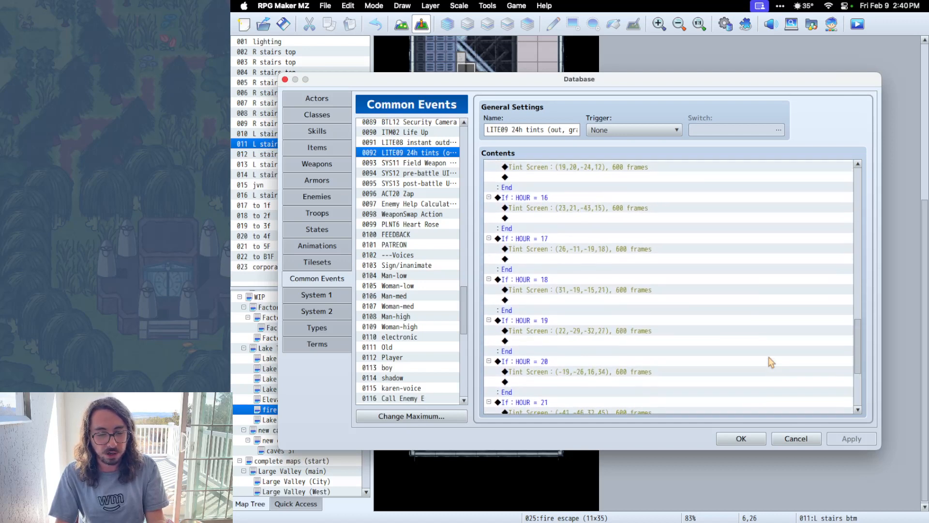
left_click(419, 143)
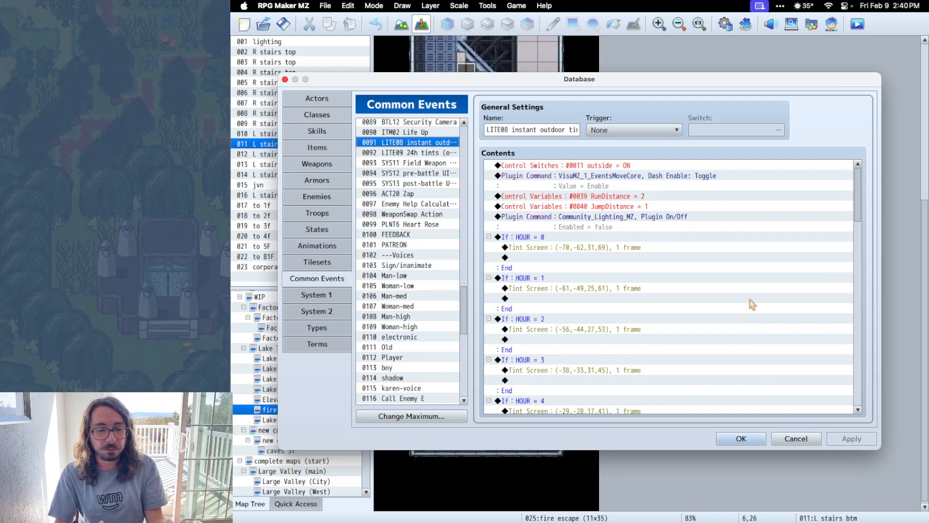
scroll(752, 304, "down", 15)
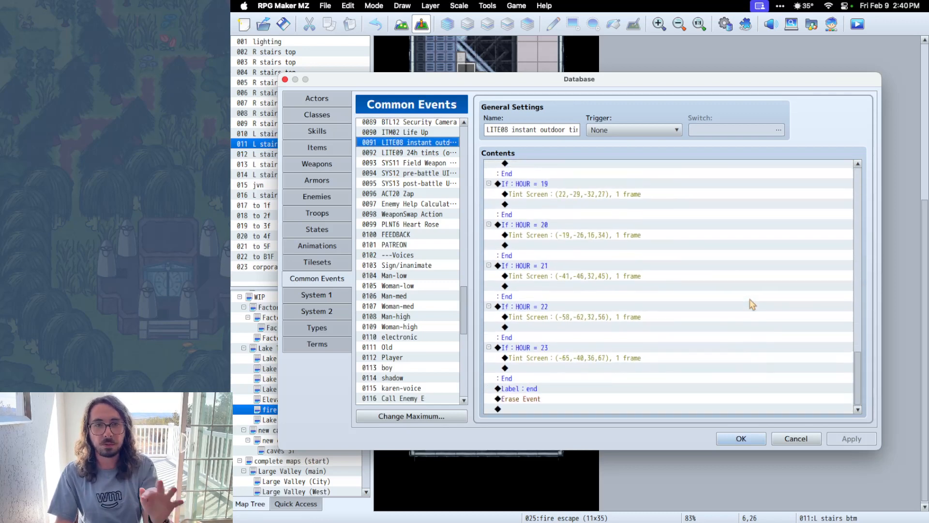
Find the STAIRS group of common events and read the full contents of L stairs (top).
scroll(434, 260, "up", 3)
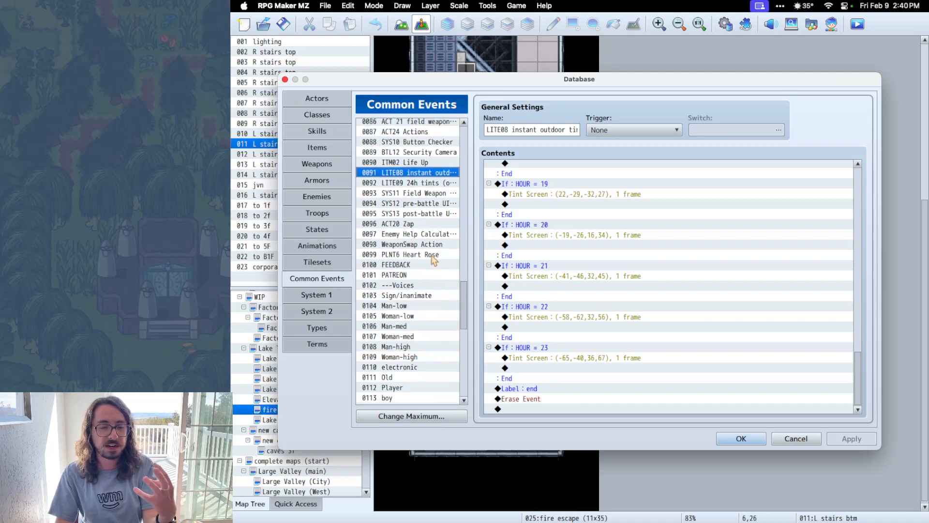
scroll(433, 264, "up", 5)
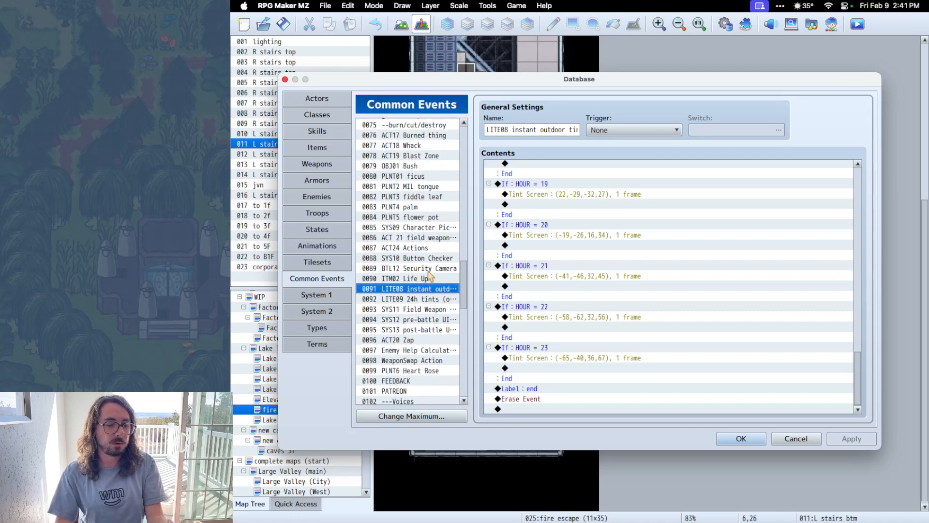
scroll(433, 270, "up", 5)
scroll(432, 270, "up", 2)
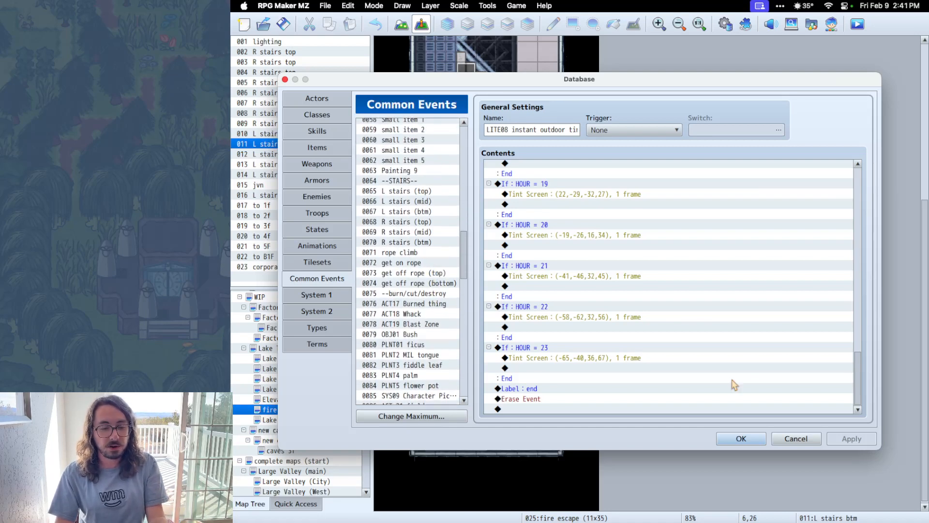
left_click(421, 191)
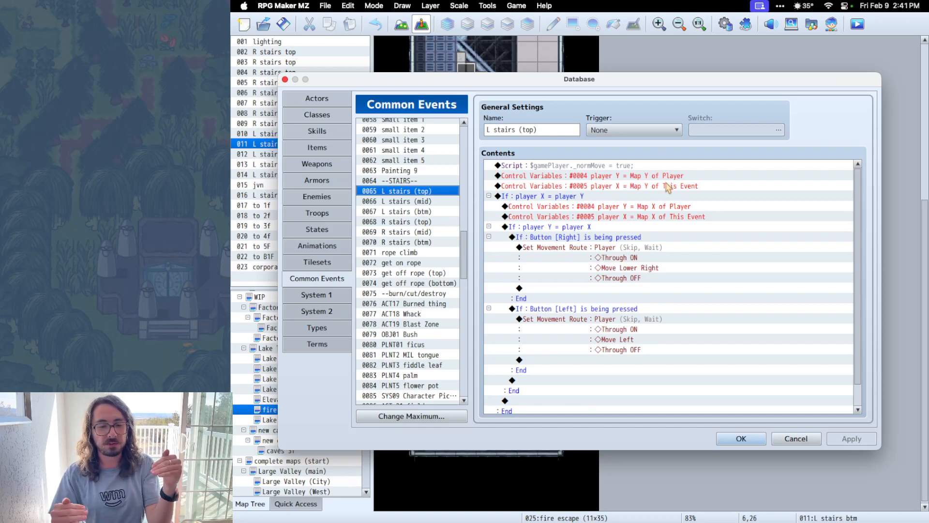
scroll(668, 189, "down", 2)
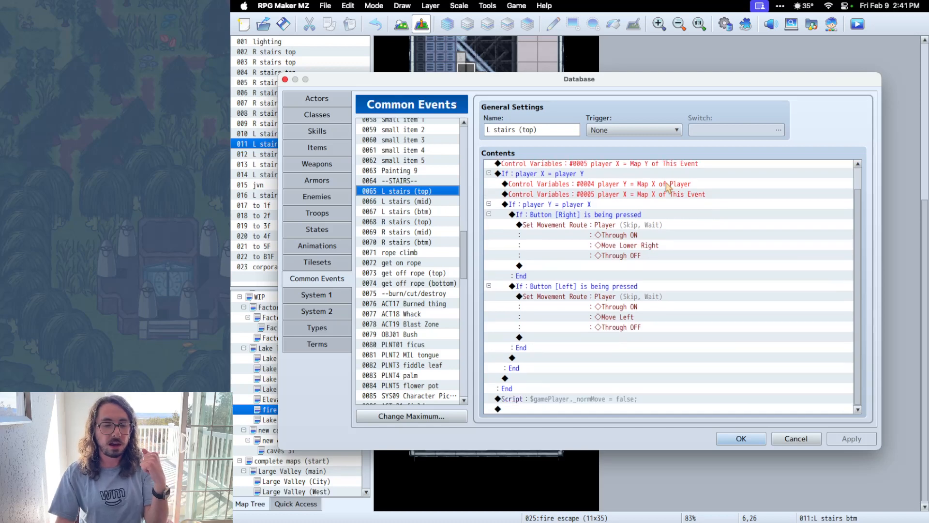
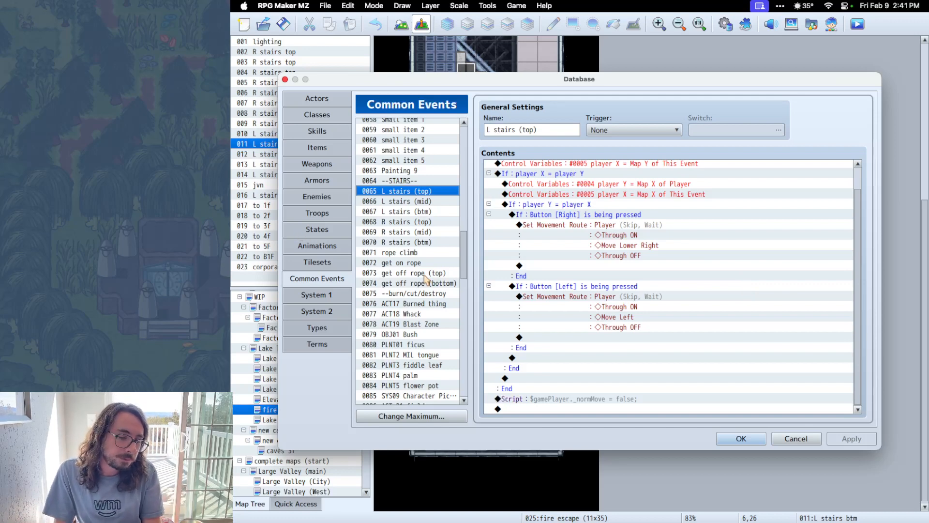
Examine the rope common events: rope climb, get on rope, get off rope (top) and get off rope (bottom).
left_click(412, 253)
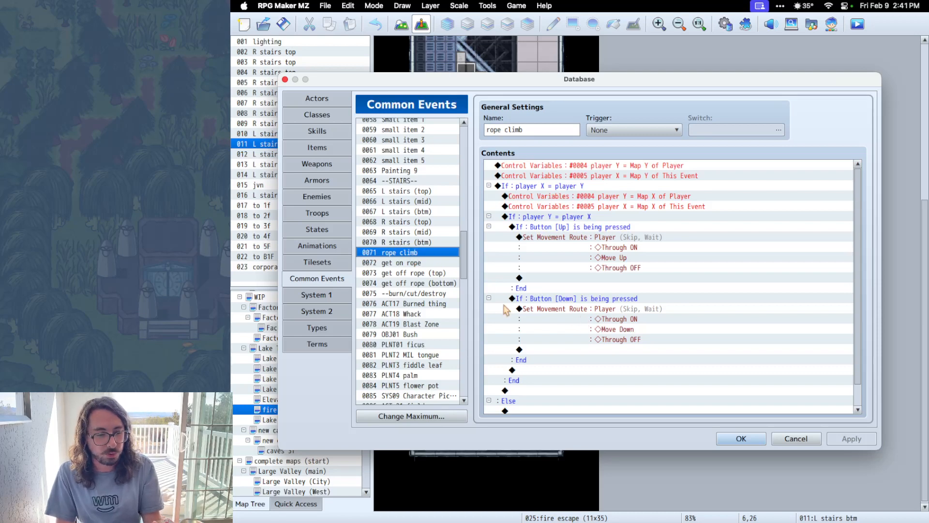
left_click(437, 265)
key("Up")
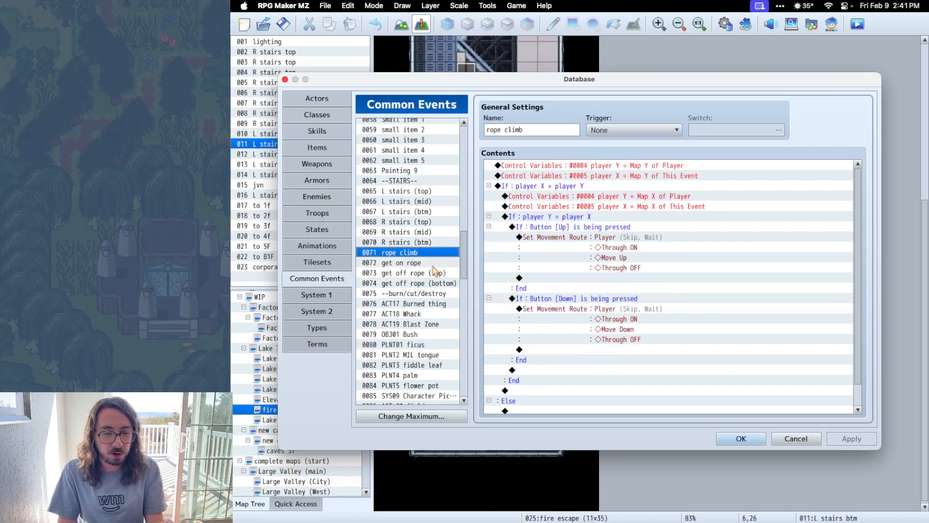
left_click(428, 264)
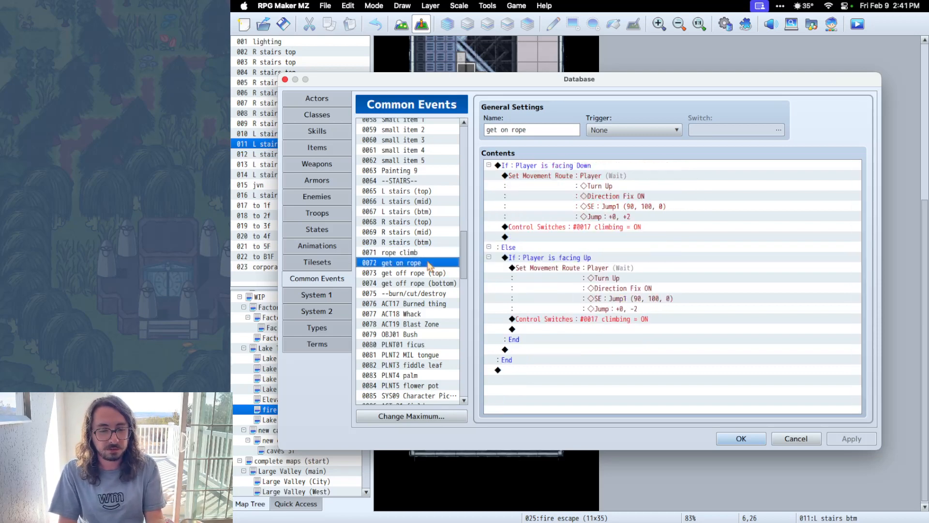
left_click(433, 274)
left_click(434, 284)
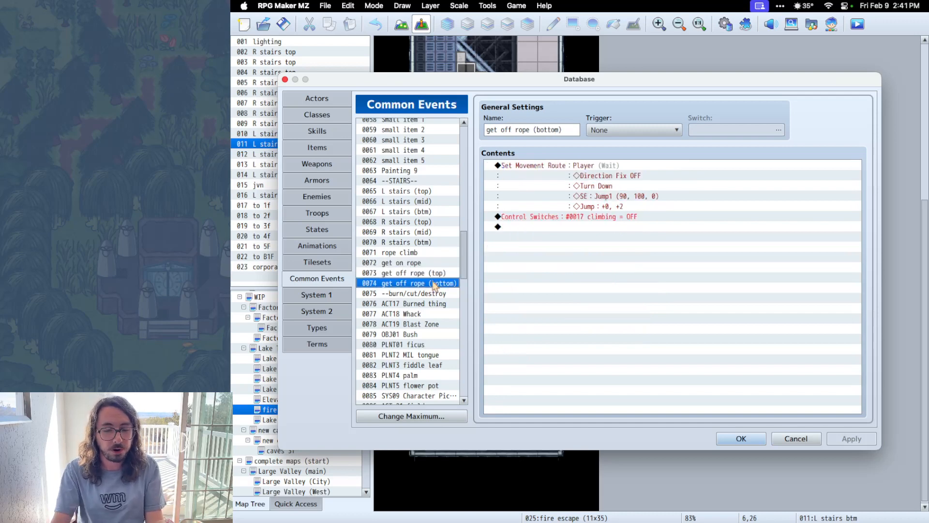
Close the database, go to the Lake Tower 2F map and read page 2 of the warp 4 CD event.
left_click(802, 438)
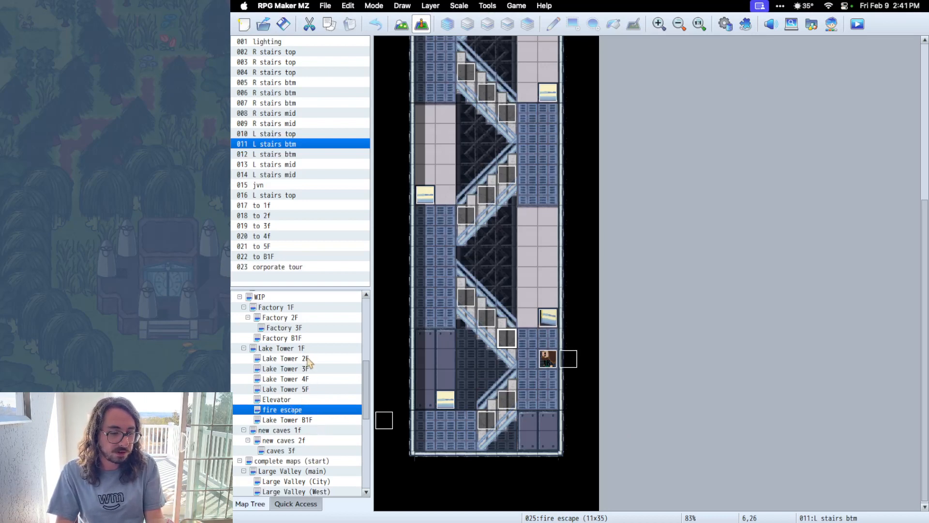
left_click(286, 358)
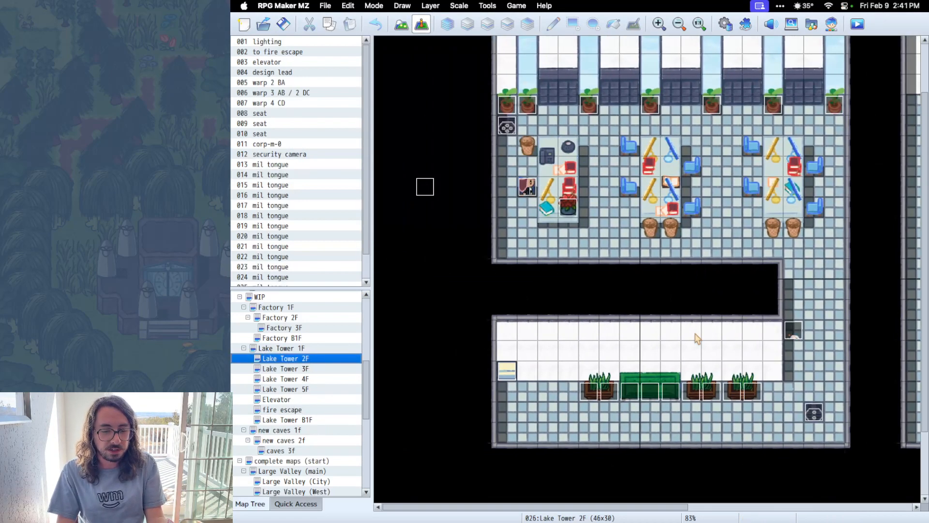
left_click(506, 129)
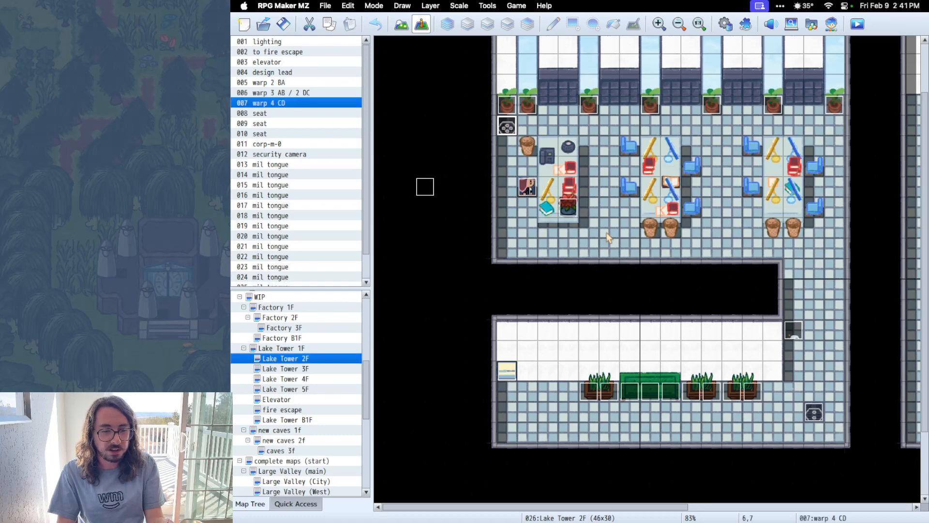
double_click(509, 134)
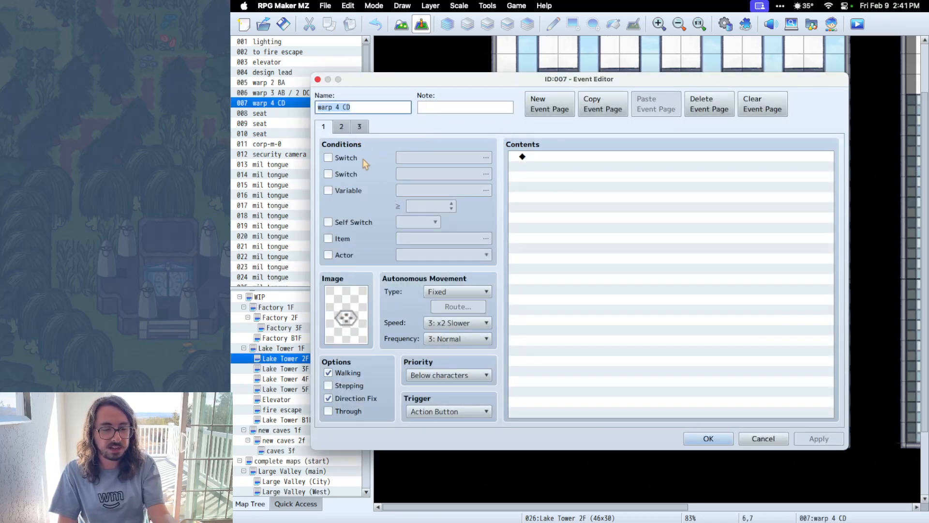
left_click(341, 126)
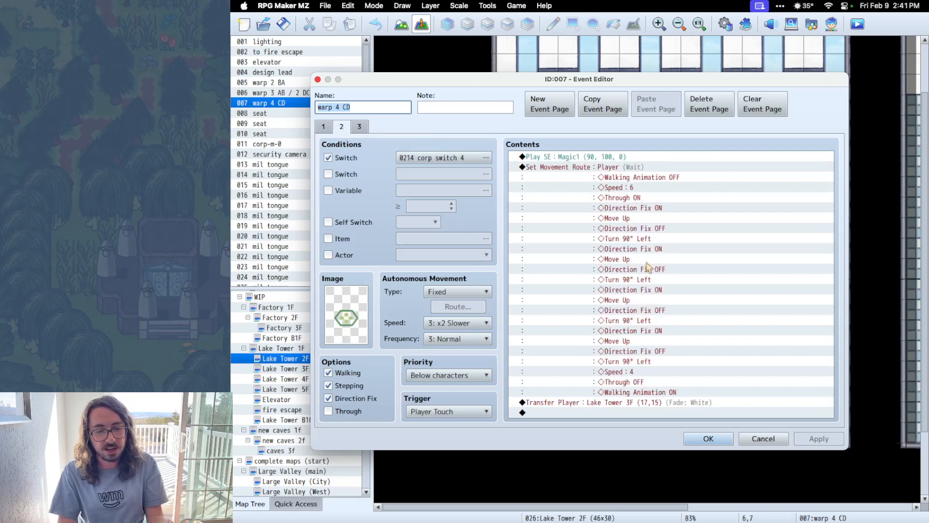
left_click(629, 179)
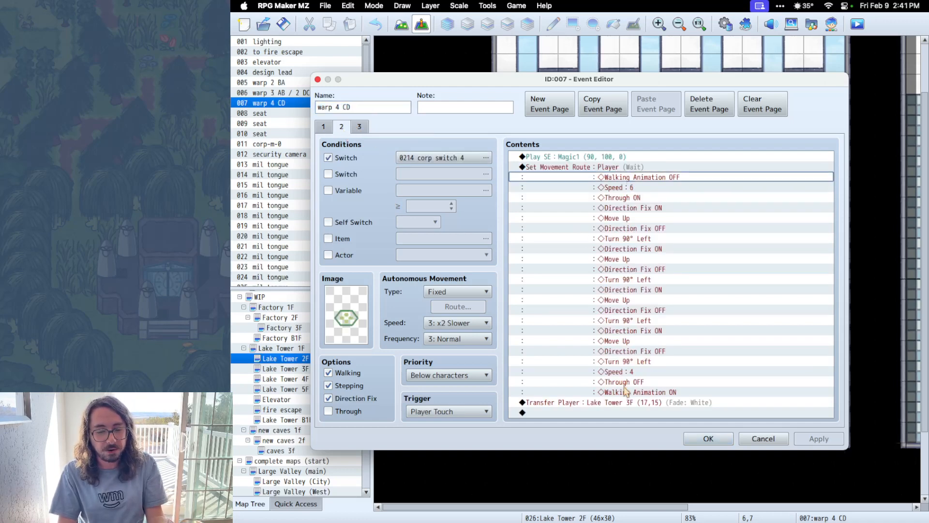
left_click(763, 439)
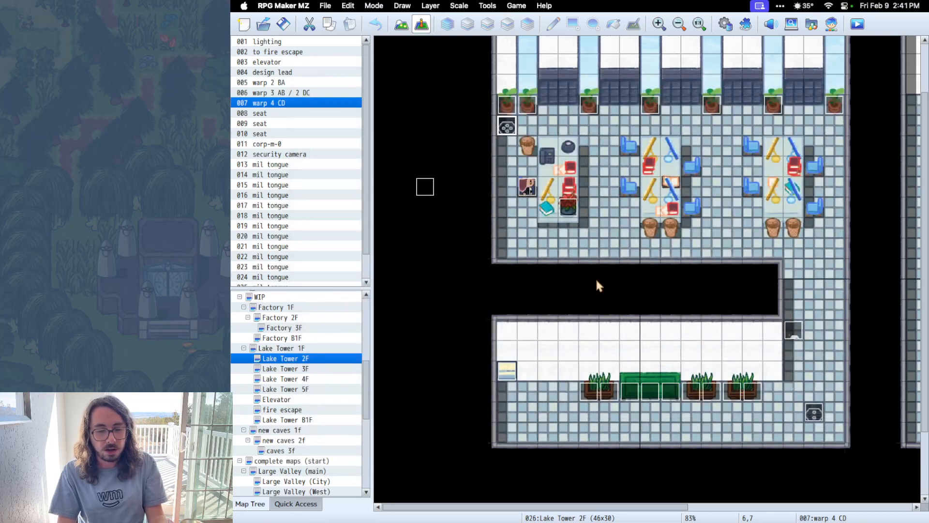
Check where the Transfer Player command on page 2 of warp 4 CD lands on the destination map, leaving it unmodified.
double_click(510, 127)
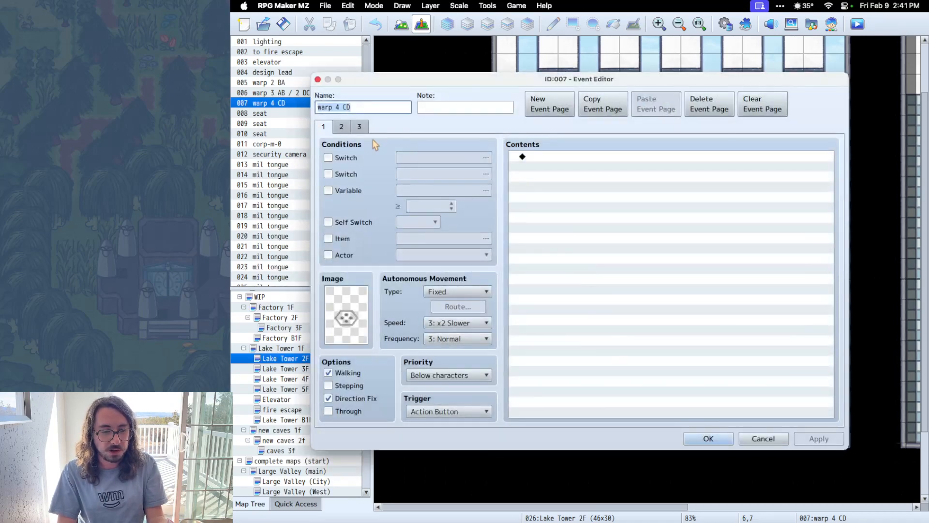
left_click(341, 127)
double_click(693, 402)
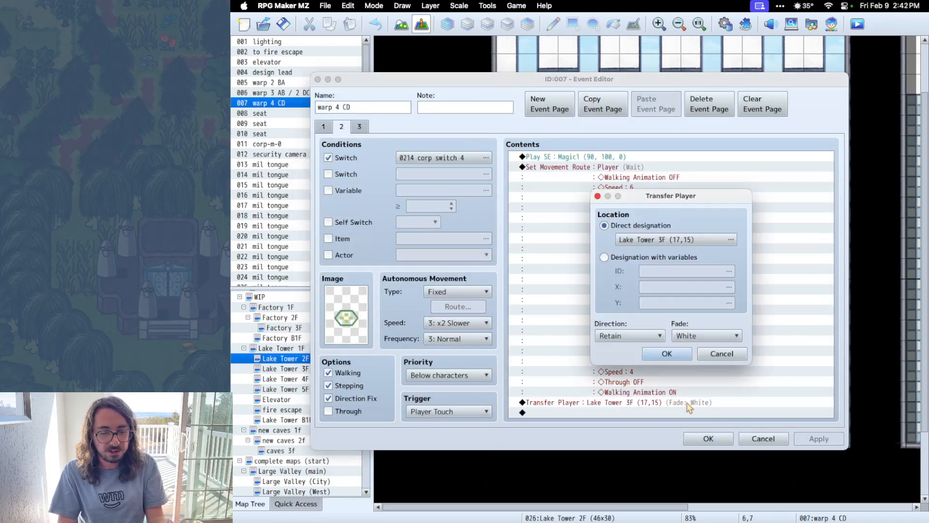
left_click(675, 239)
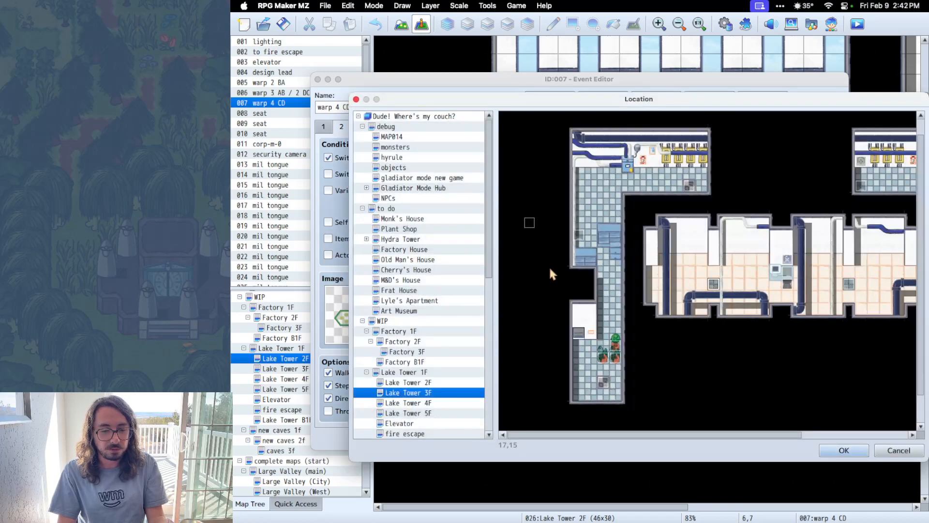
scroll(590, 312, "right", 10)
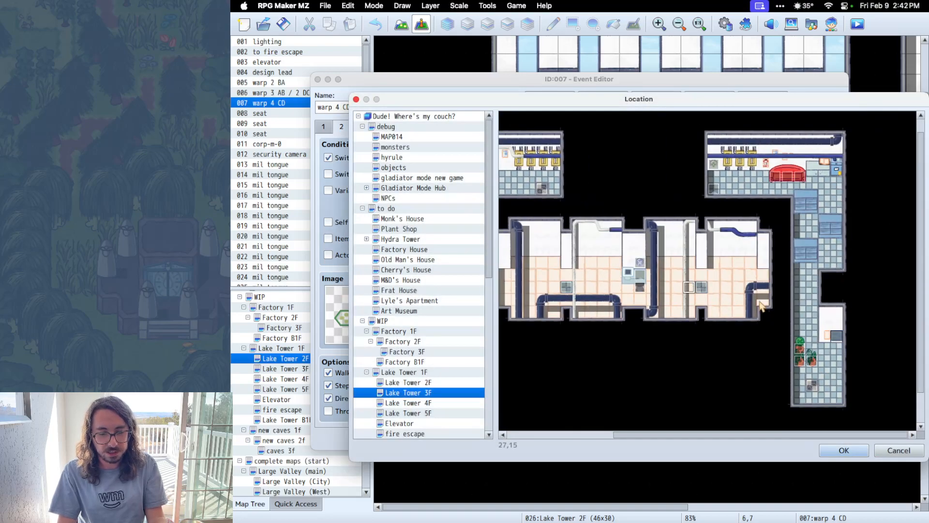
left_click(898, 450)
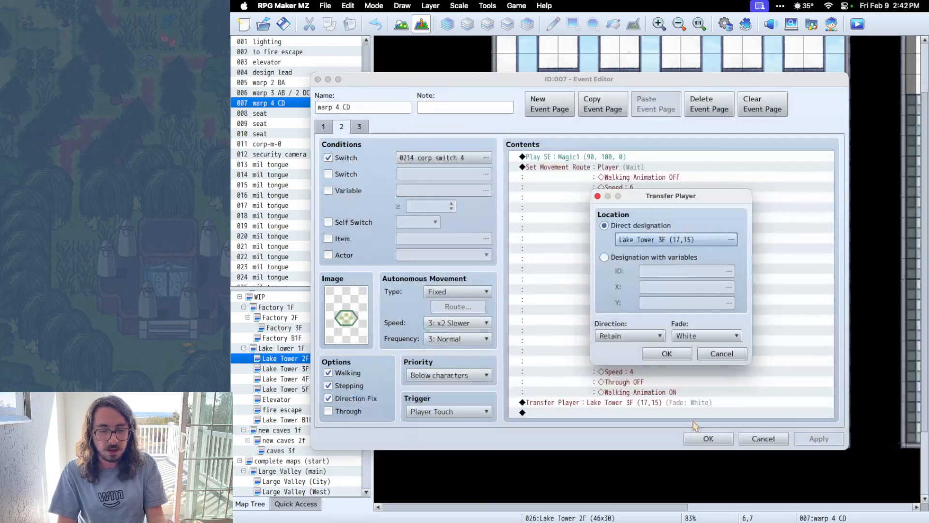
left_click(725, 349)
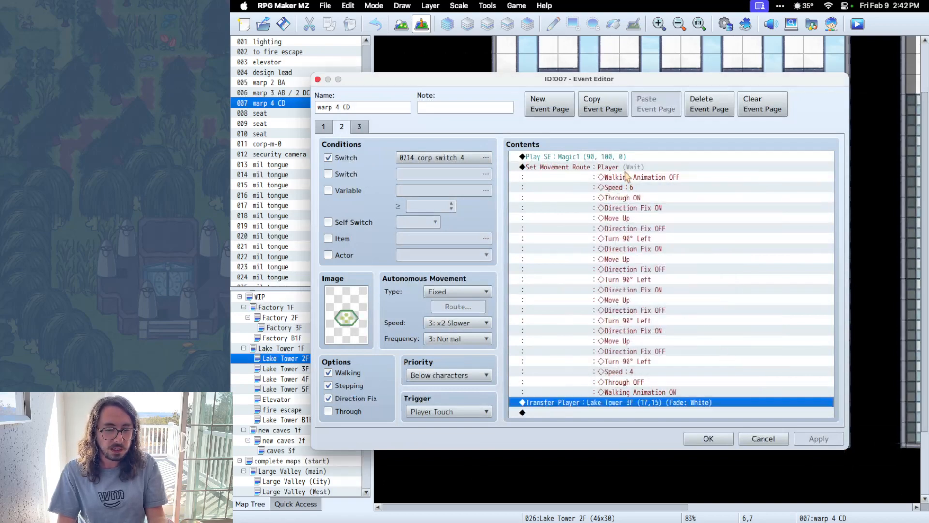
Inspect the player's Set Movement Route command in warp 4 CD, then close the event without changes.
double_click(625, 171)
scroll(455, 259, "up", 3)
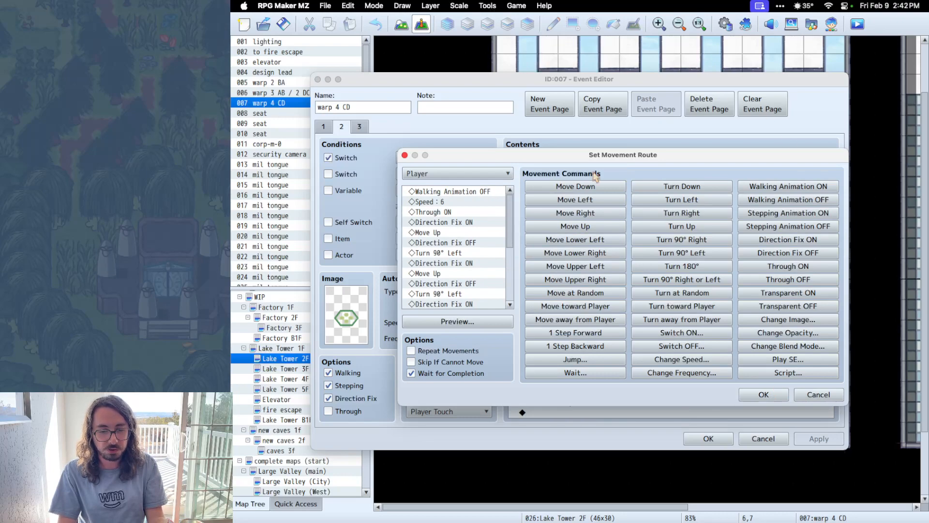
left_click(818, 395)
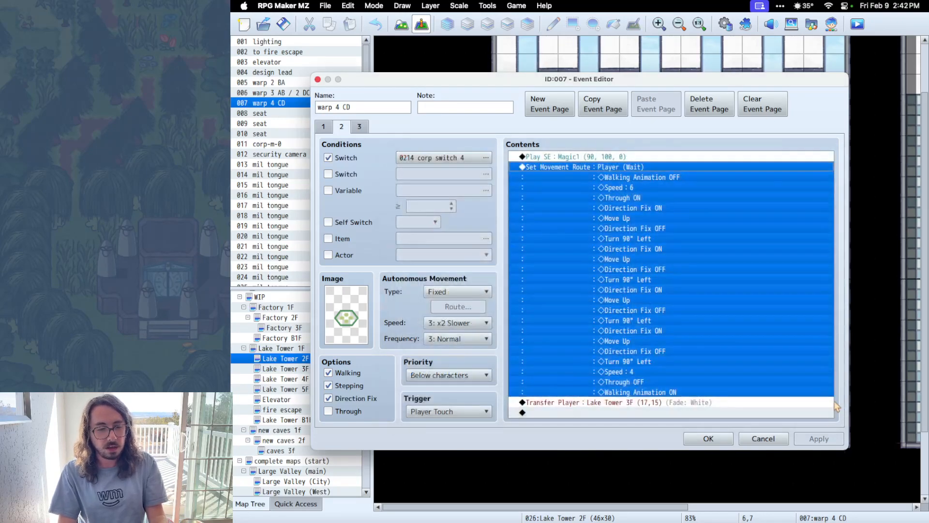
left_click(763, 438)
Look over the rest of Lake Tower 2F and check the design lead event's Morph Event plugin command.
scroll(729, 317, "right", 5)
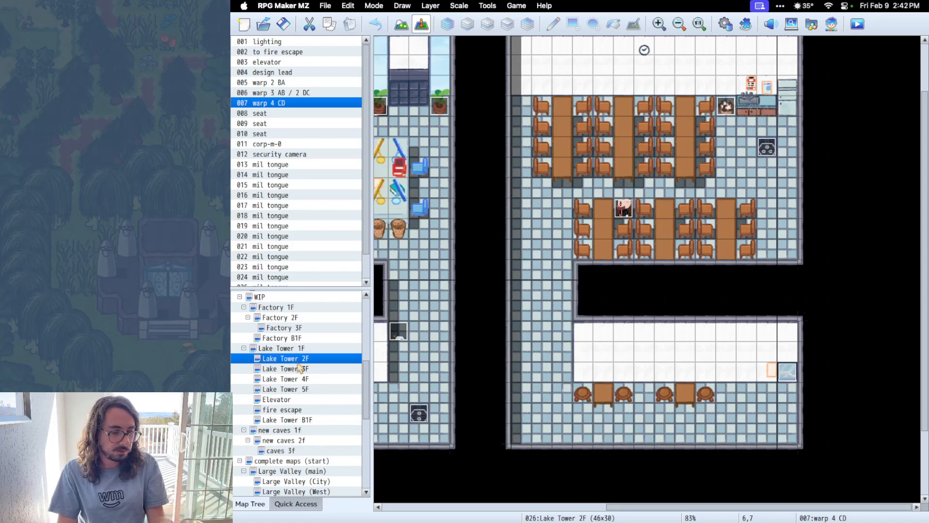
scroll(564, 356, "left", 5)
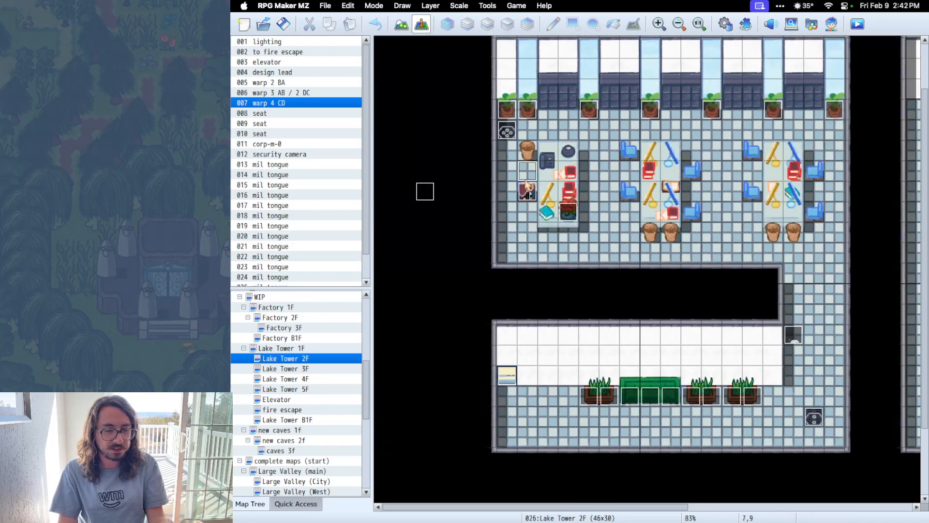
double_click(565, 214)
left_click(761, 438)
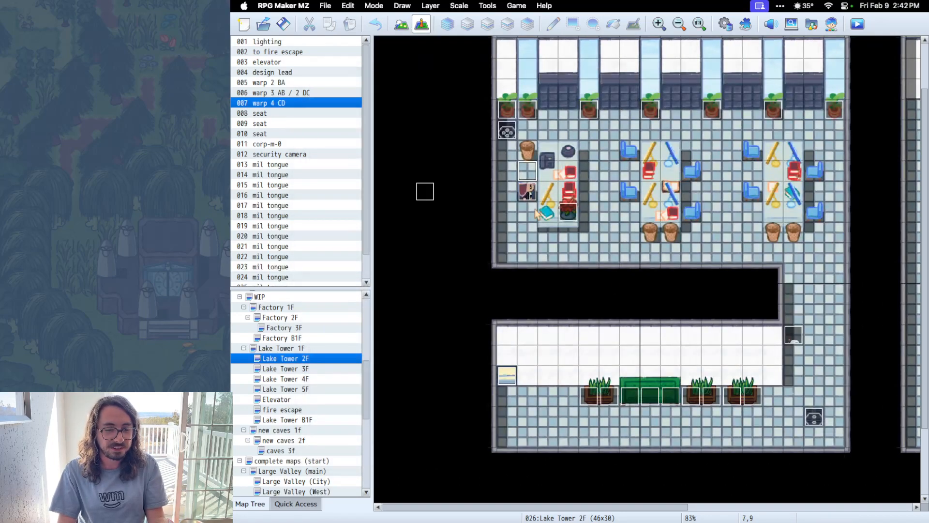
double_click(527, 191)
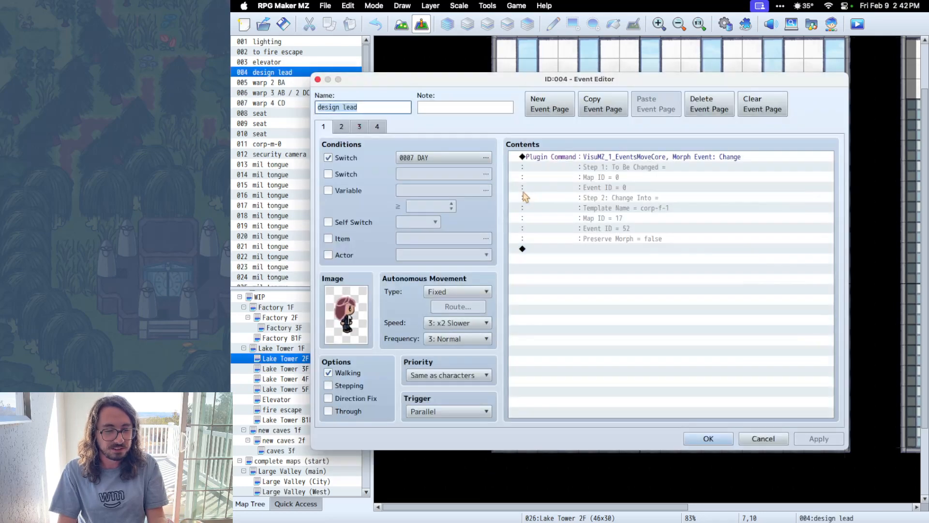
left_click(762, 438)
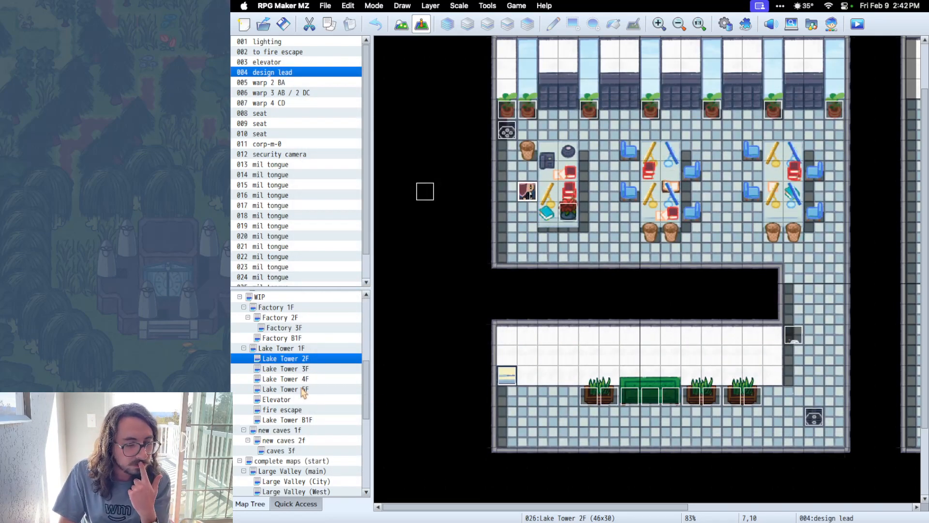
Open the Factory 1F map and survey its whole layout, including the conveyor belts.
scroll(304, 392, "up", 3)
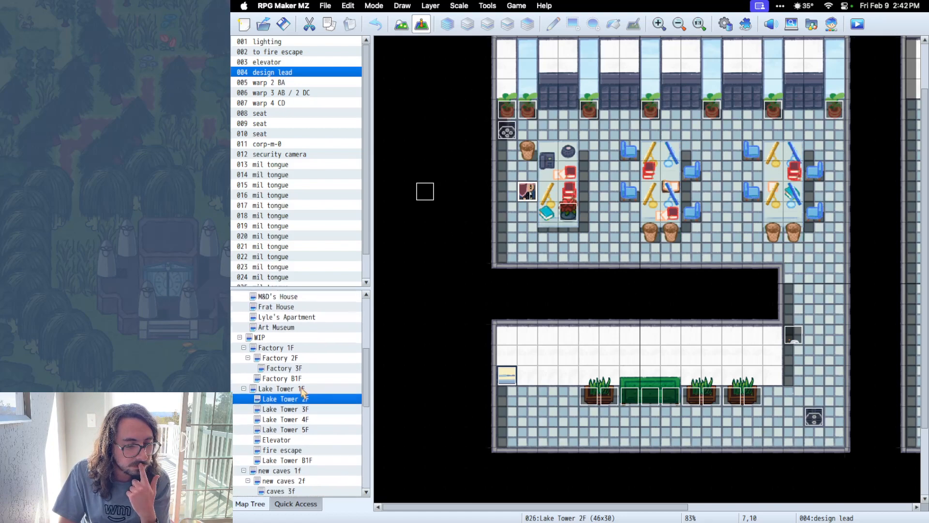
left_click(292, 351)
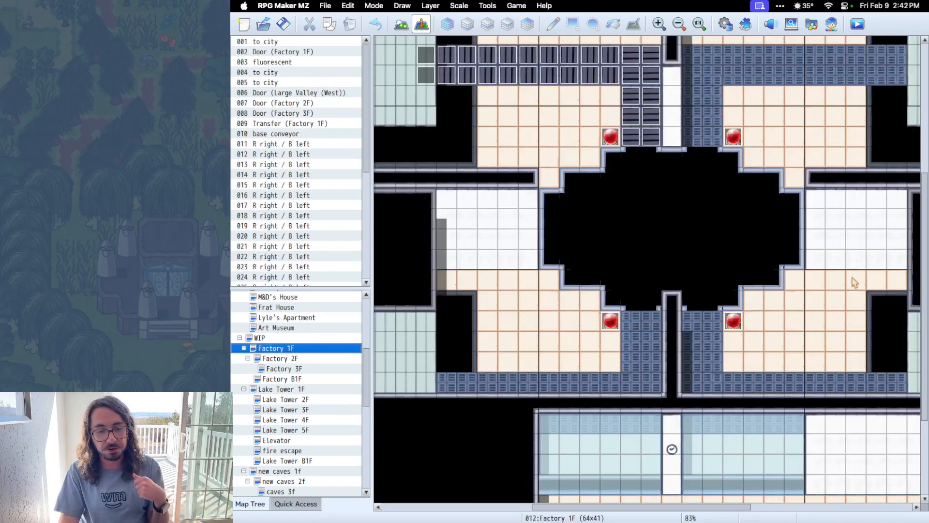
scroll(852, 279, "right", 5)
scroll(852, 278, "up", 5)
scroll(852, 277, "down", 6)
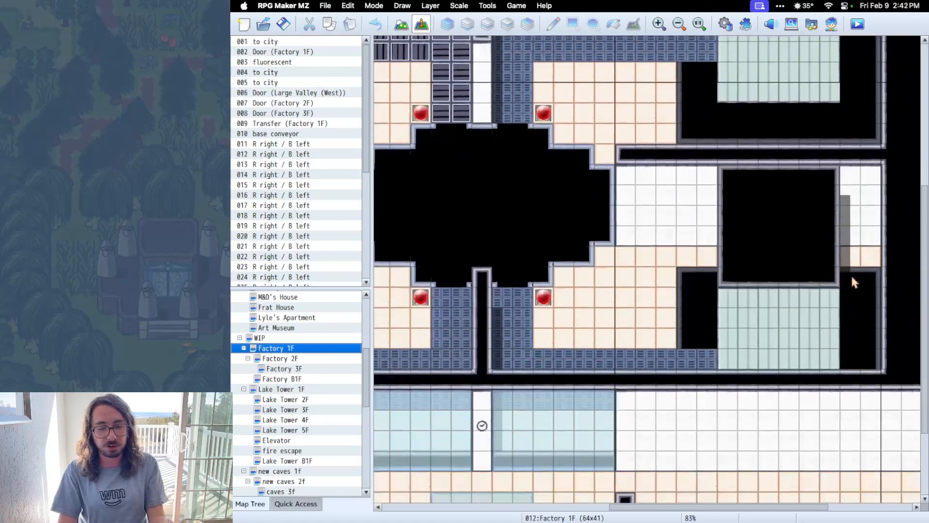
scroll(852, 278, "left", 10)
key("super+minus")
key("super+minus")
key("super+minus")
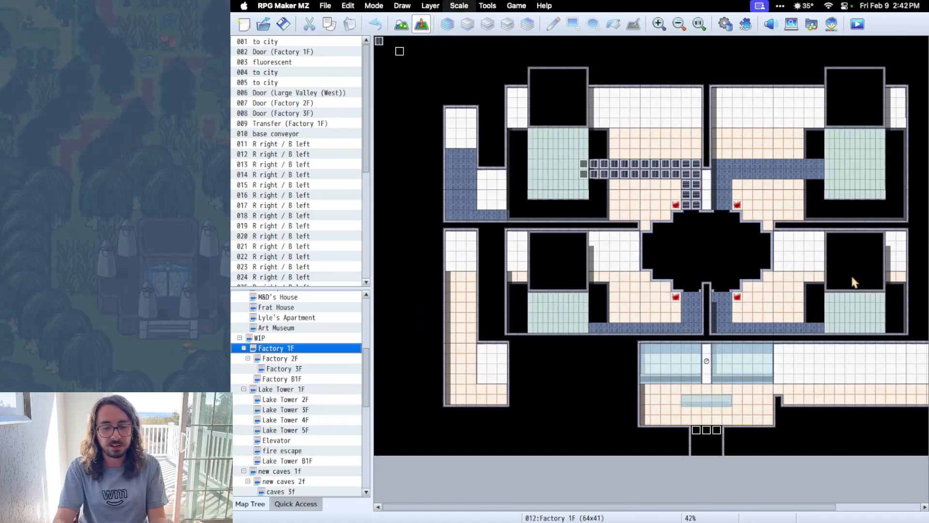
View the Factory 2F layout and compare it with Factory 1F in map editing mode.
left_click(281, 359)
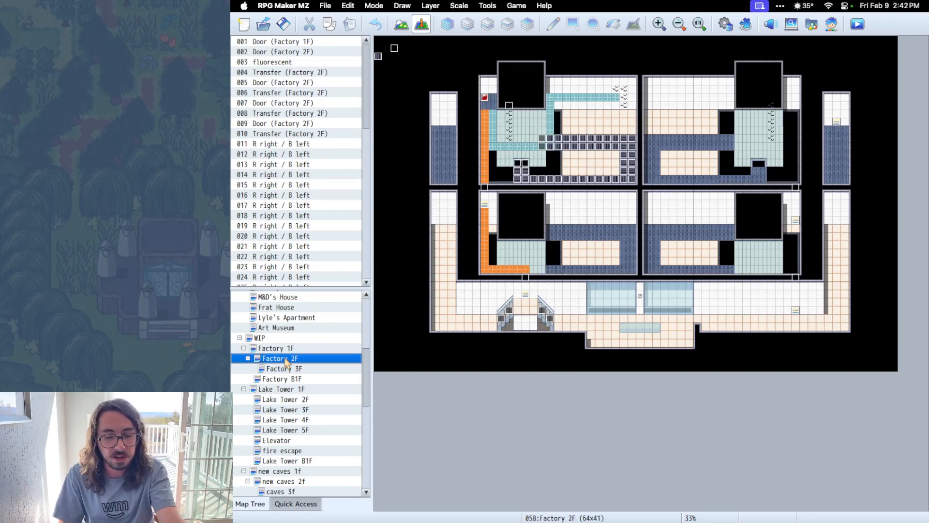
left_click(408, 29)
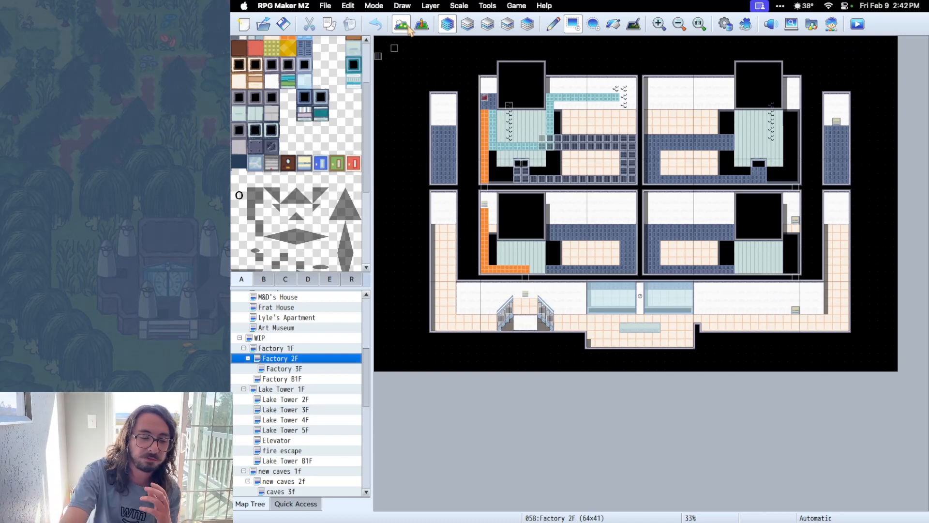
left_click(332, 350)
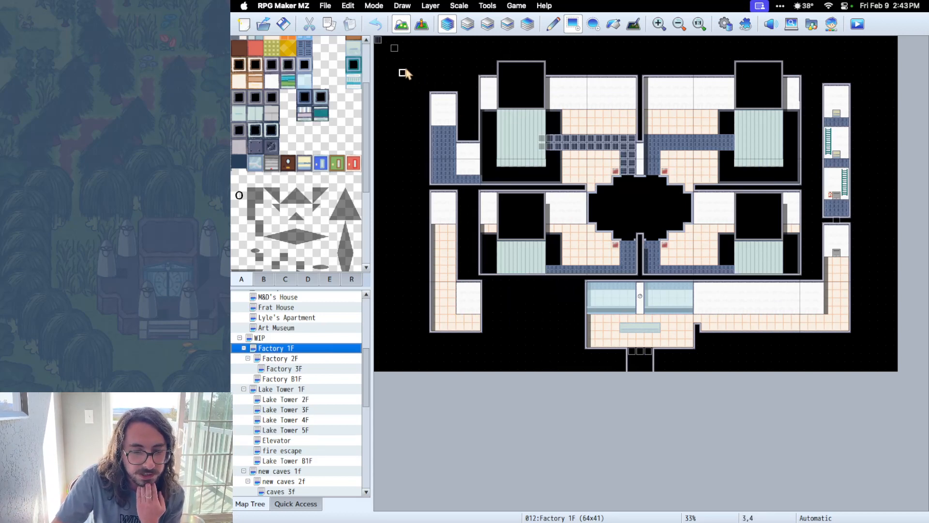
Review the movement routes on all four pages of Factory 1F's base conveyor event, then close it without changes.
left_click(421, 24)
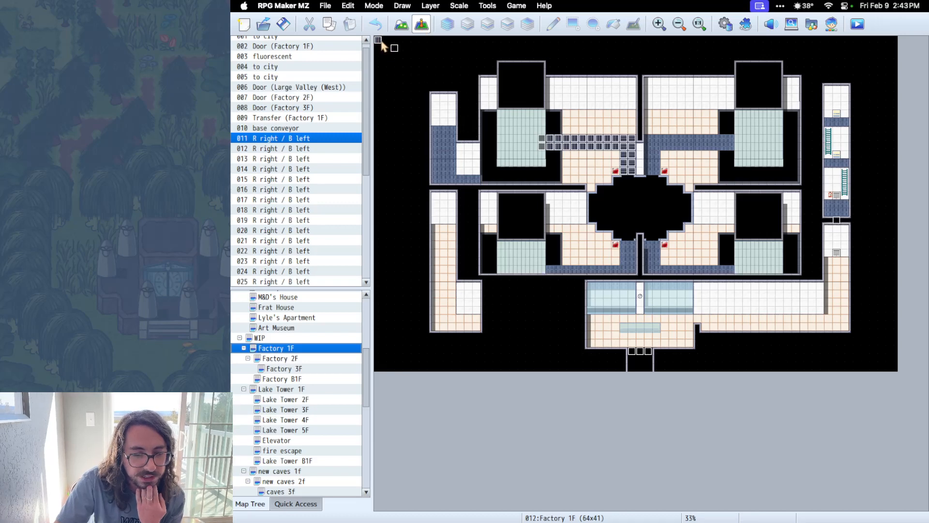
double_click(379, 41)
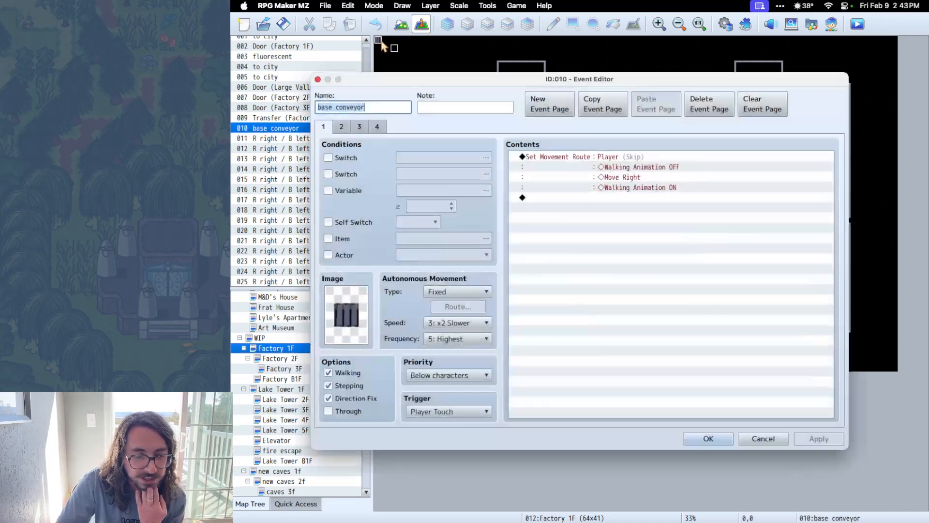
left_click(346, 129)
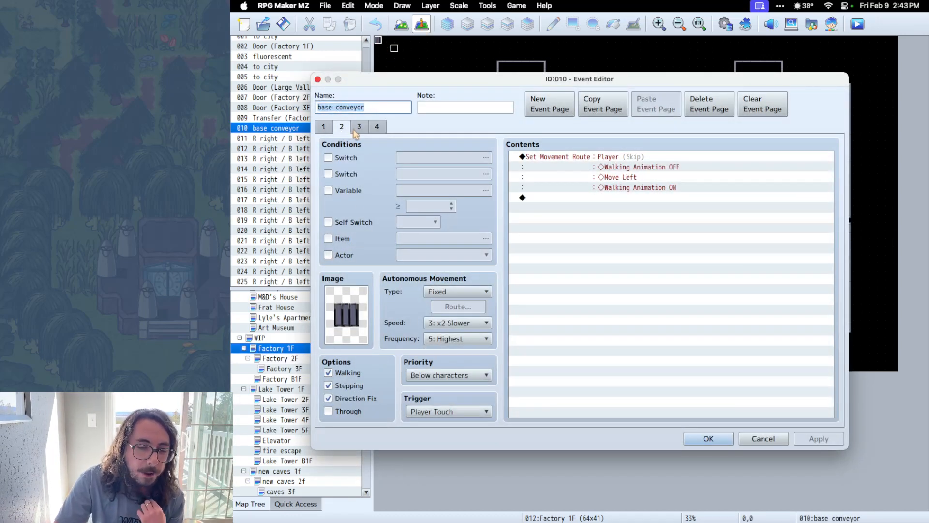
left_click(359, 128)
left_click(380, 129)
left_click(367, 129)
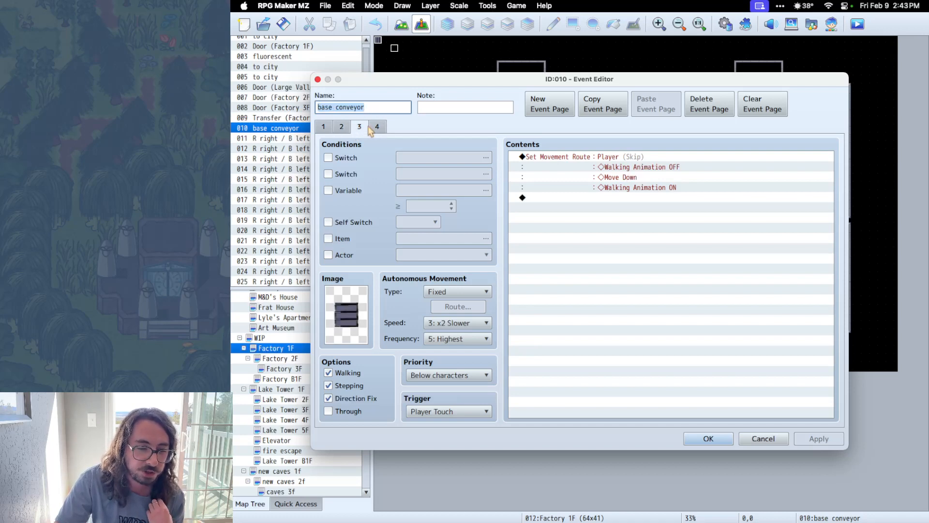
left_click(344, 129)
left_click(331, 129)
left_click(367, 129)
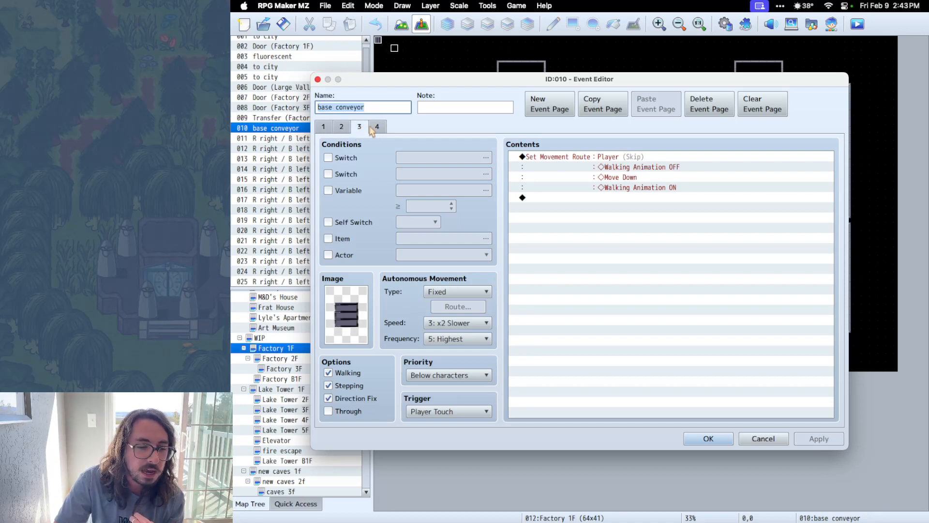
left_click(375, 129)
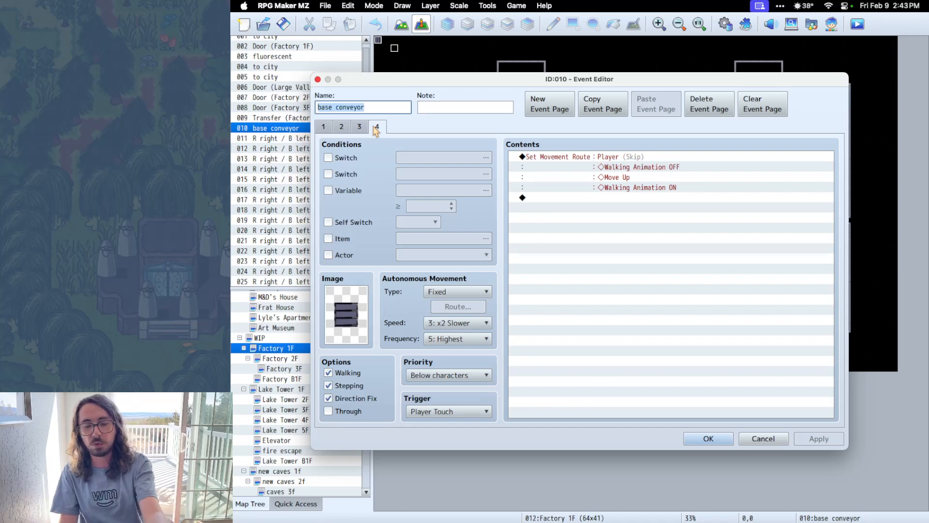
left_click(358, 127)
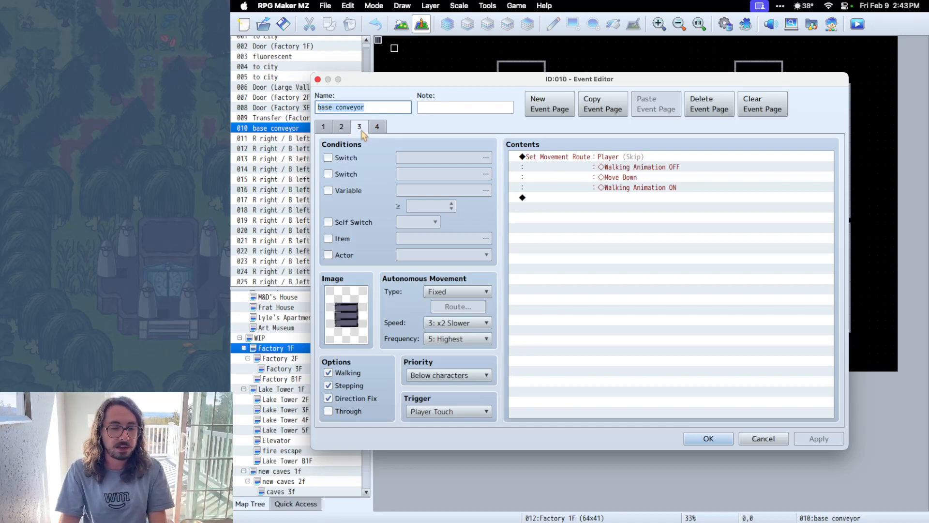
left_click(342, 127)
left_click(327, 127)
left_click(763, 438)
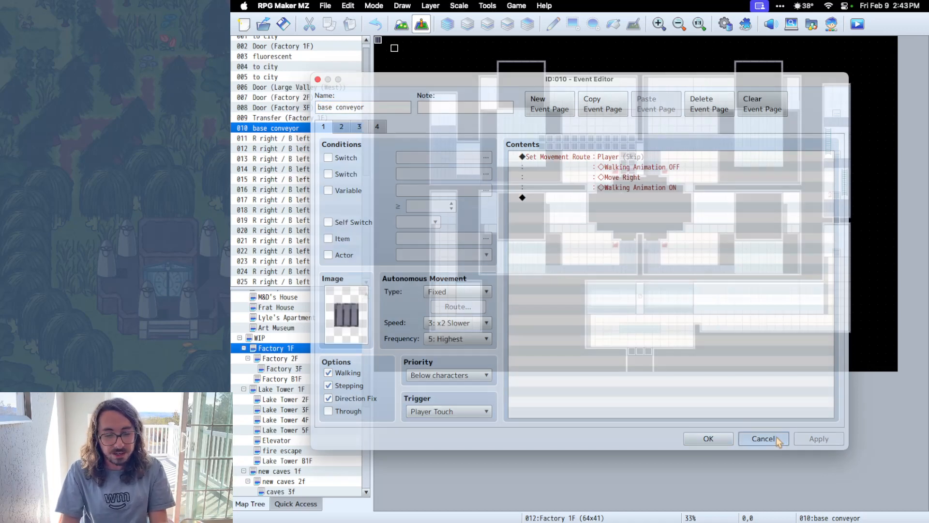
Review the movement routes and switch conditions on all three pages of Factory 1F's first R right / B left conveyor event, then close it unchanged.
left_click(555, 145)
double_click(556, 144)
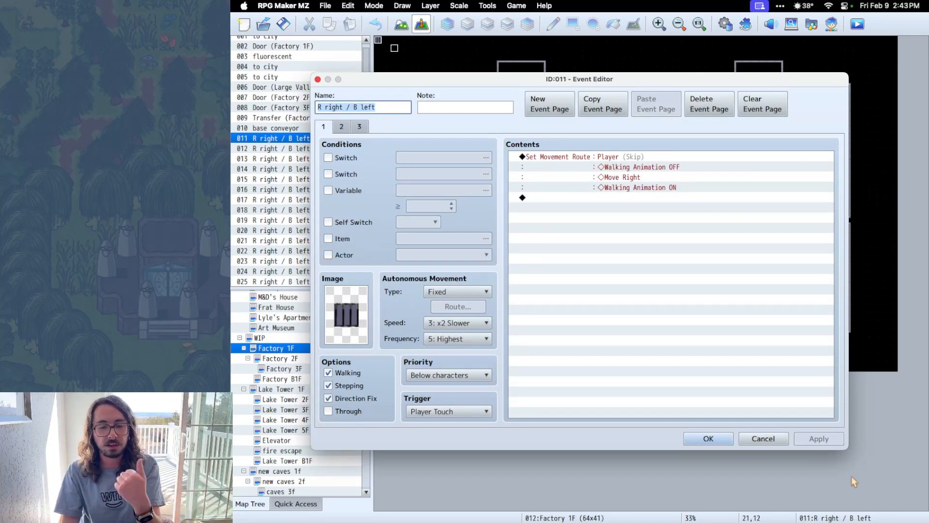
left_click(732, 171)
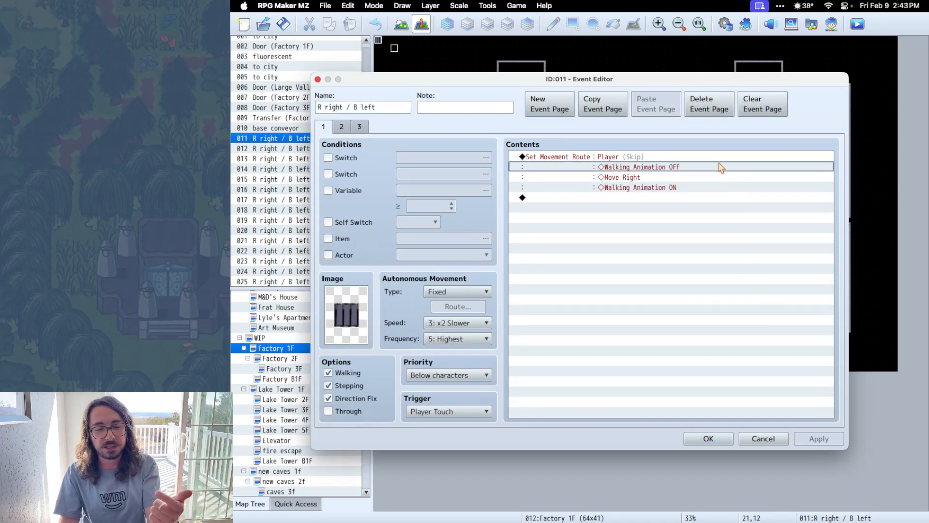
left_click(710, 164)
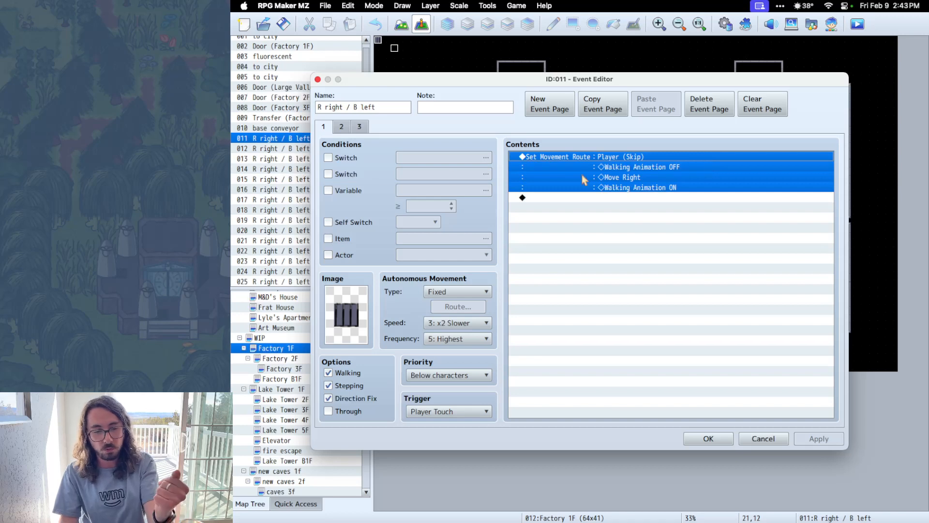
left_click(343, 128)
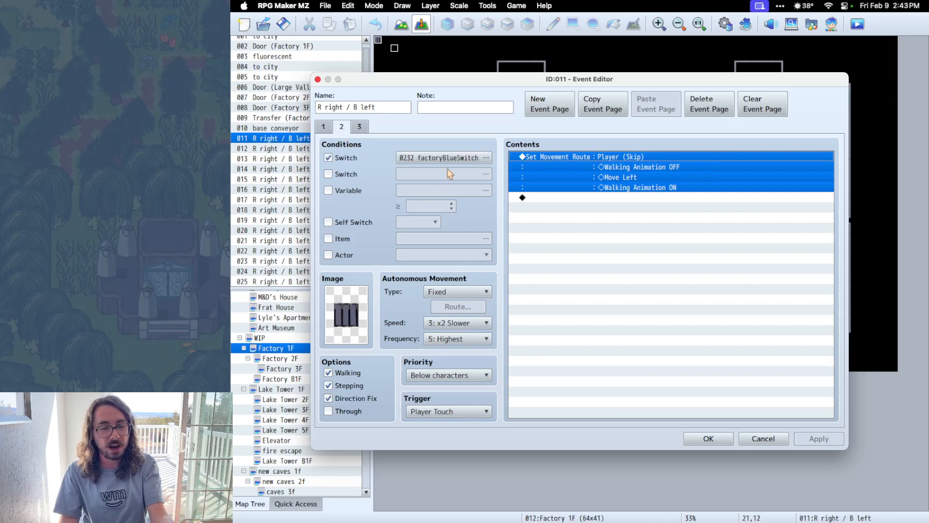
left_click(360, 127)
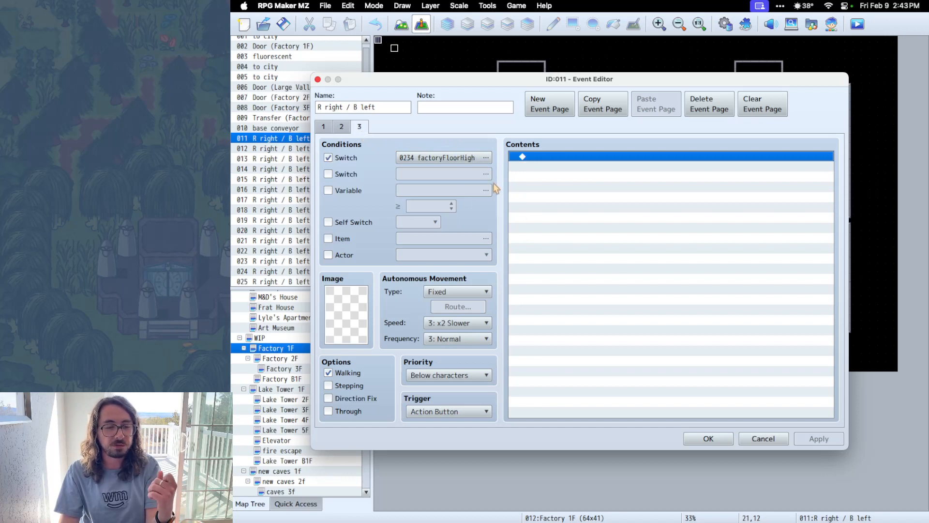
left_click(763, 438)
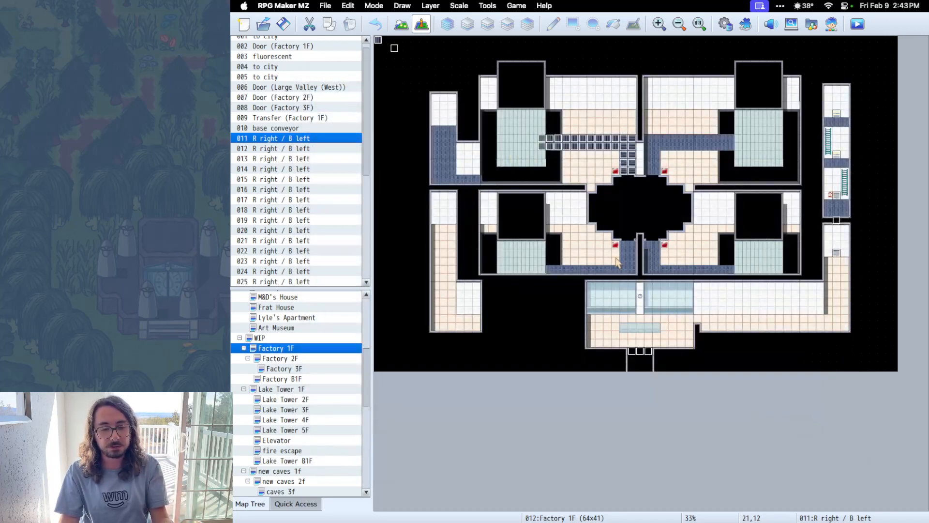
Open the Factory 2F map and examine the conveyors and the coloured floor paths around its northwest rooms up close.
left_click(303, 361)
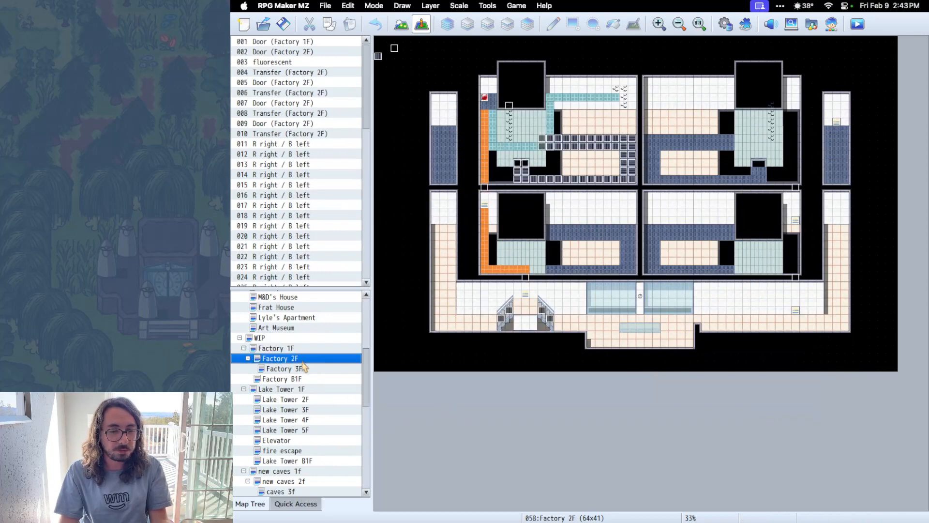
scroll(588, 302, "up", 3, "ctrl")
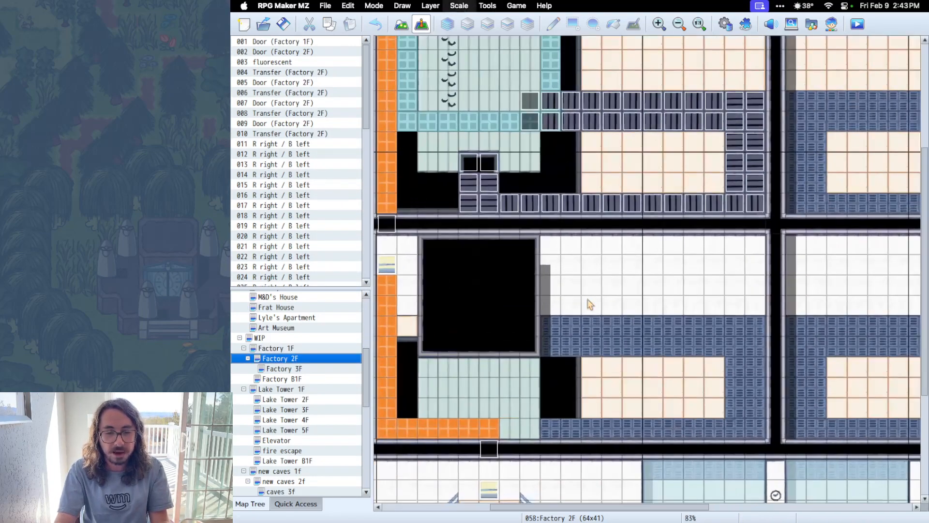
scroll(588, 302, "up", 1, "ctrl")
scroll(588, 305, "up", 5)
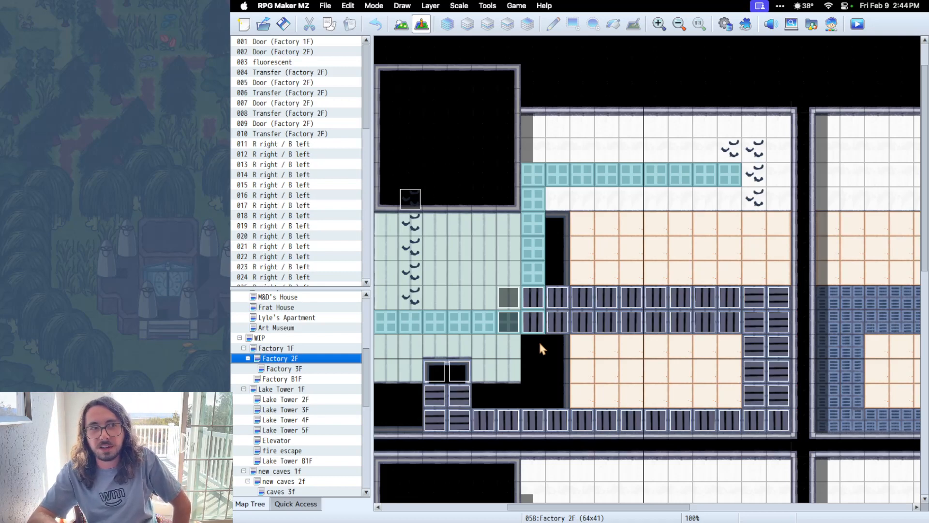
scroll(539, 340, "left", 10)
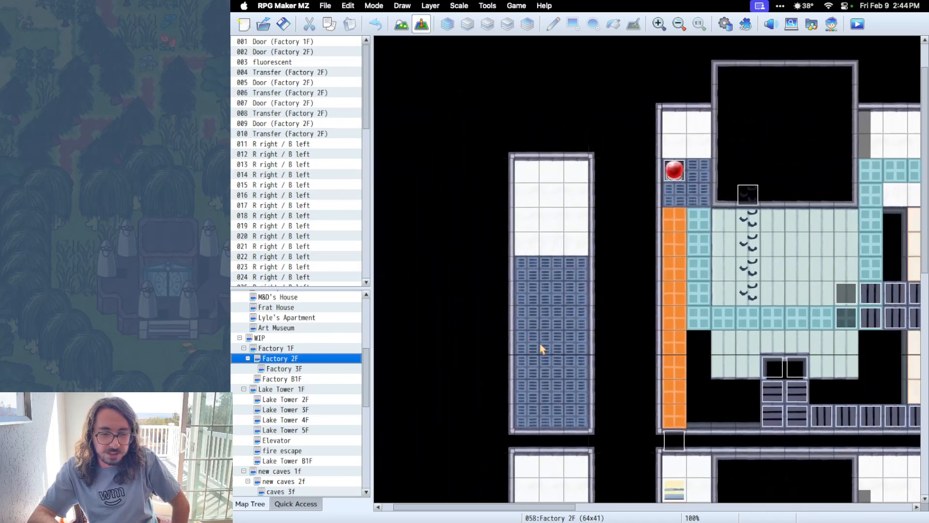
scroll(538, 340, "down", 5)
scroll(539, 341, "up", 5)
scroll(539, 340, "right", 1)
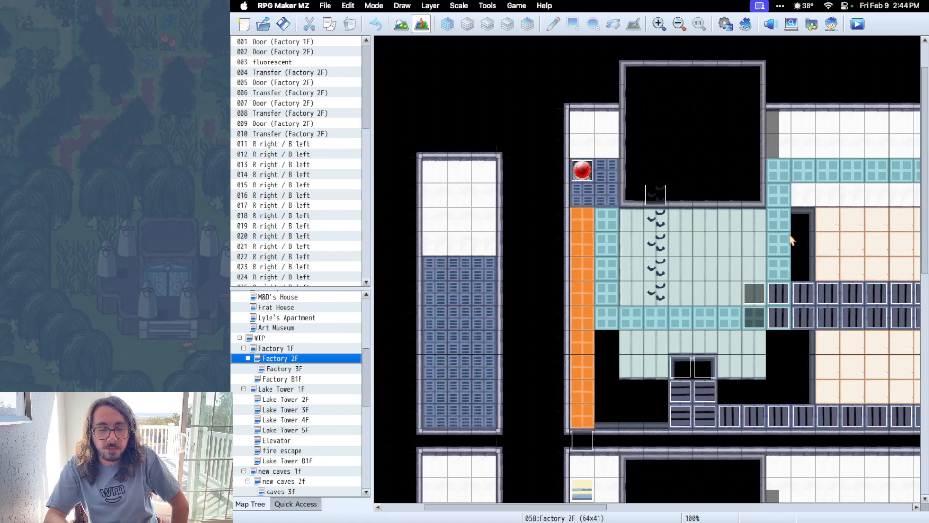
scroll(553, 206, "left", 5)
scroll(553, 206, "up", 2)
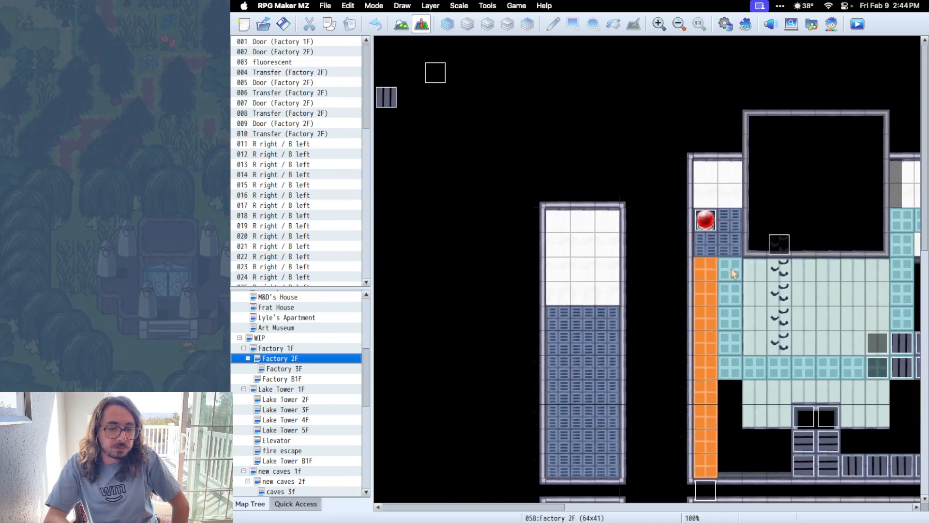
Check the Morph Event plugin command of the red factoryZapSwitch event on Factory 2F, then close it without changes.
left_click(704, 219)
double_click(705, 220)
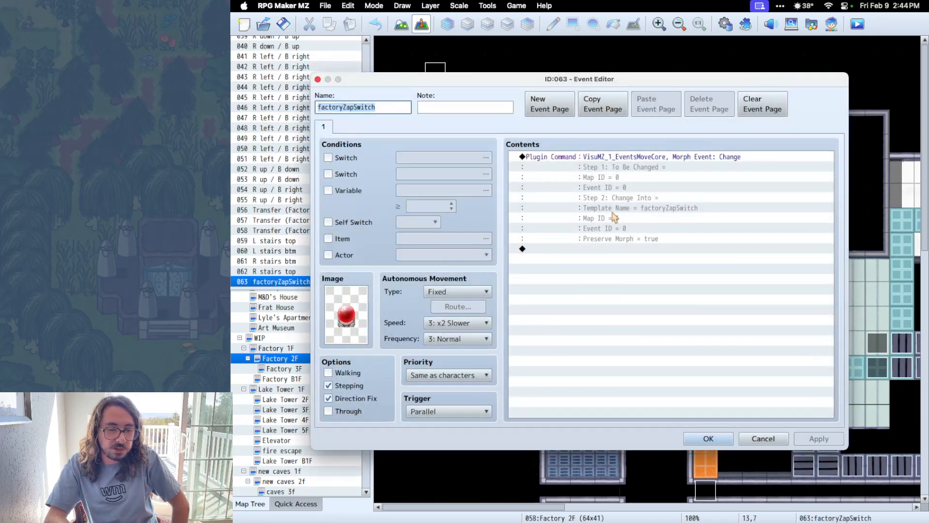
left_click(755, 437)
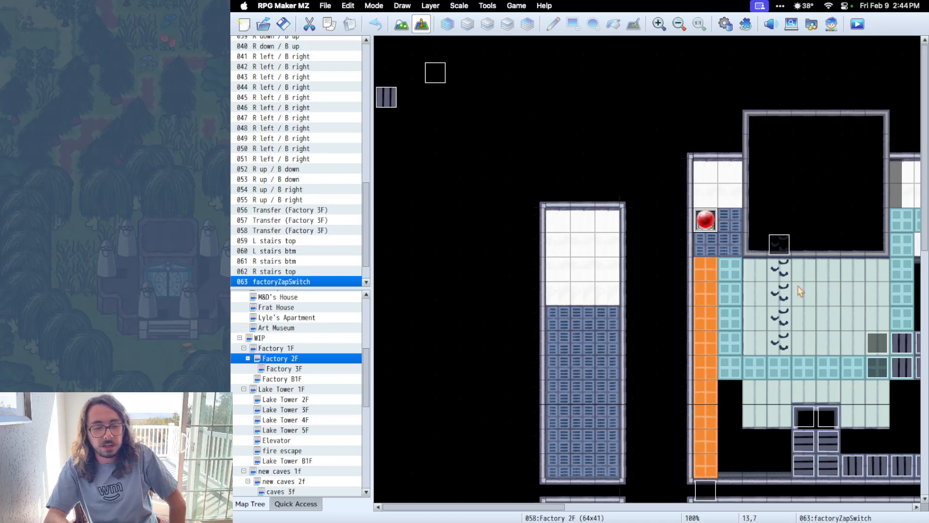
Look through the debug maps for the objects map that holds the factoryZapSwitch template event.
scroll(245, 315, "up", 5)
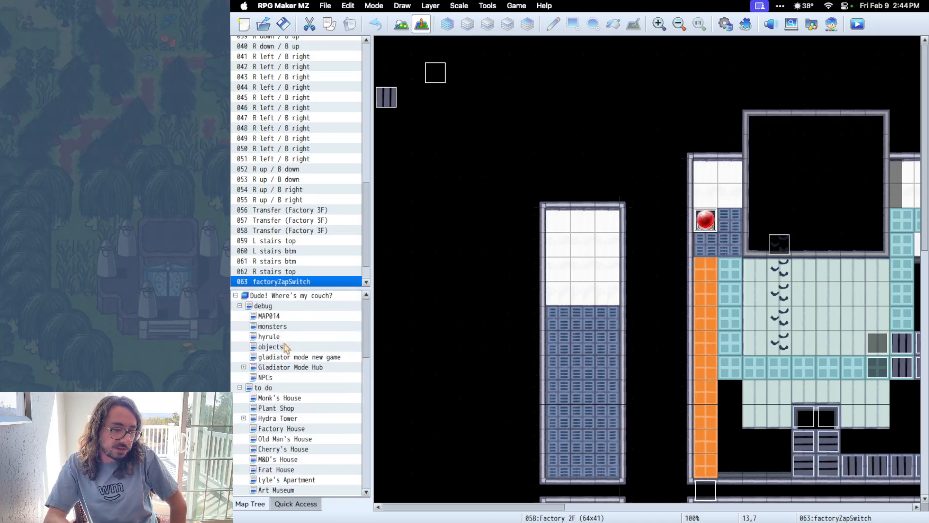
left_click(297, 326)
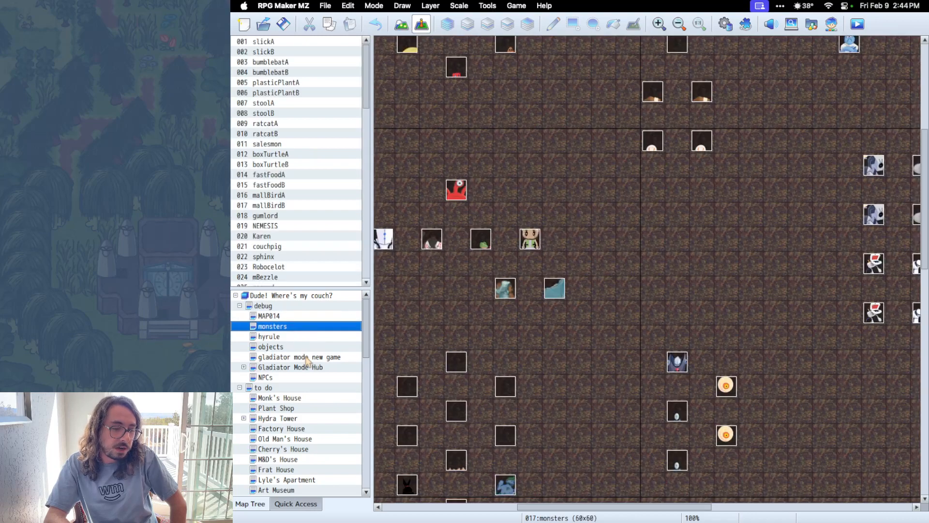
left_click(315, 369)
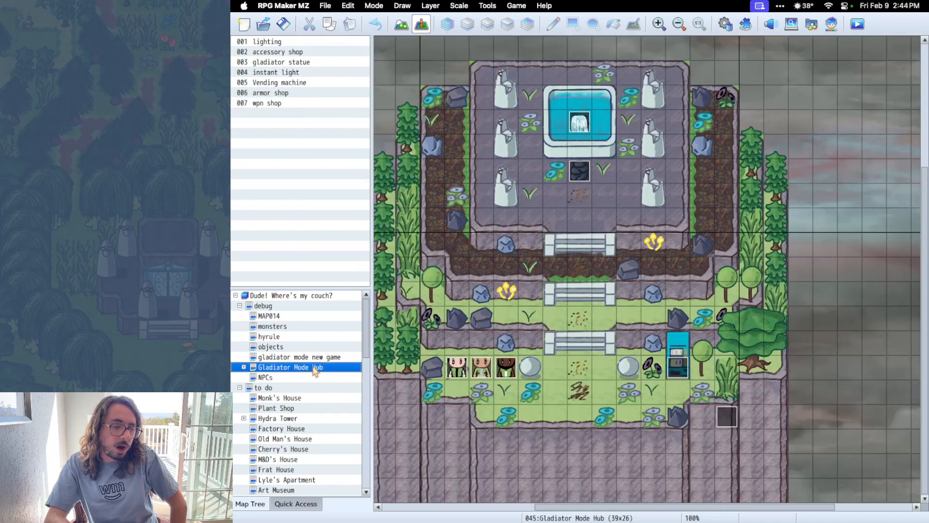
left_click(312, 357)
left_click(309, 347)
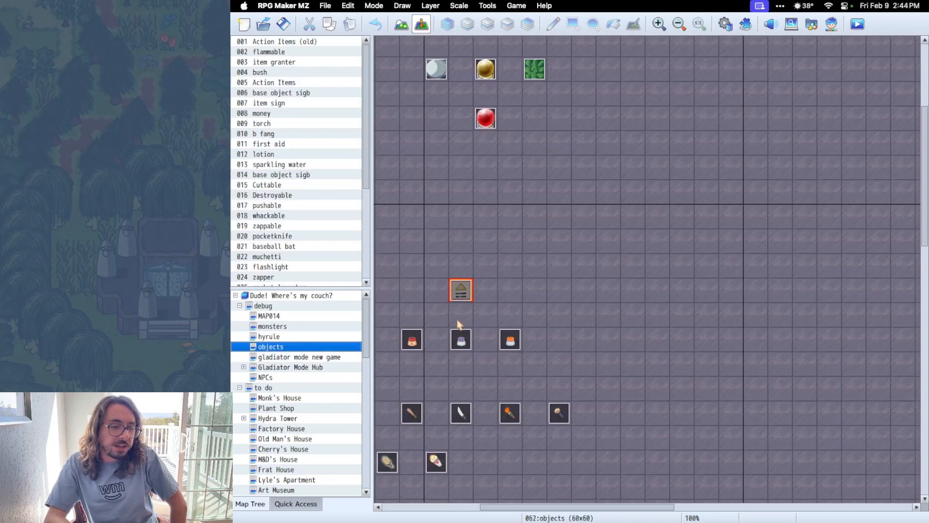
scroll(458, 325, "up", 5)
Review the conditions and common event calls on the three pages of the template factoryZapSwitch event, then close it without changes.
double_click(556, 317)
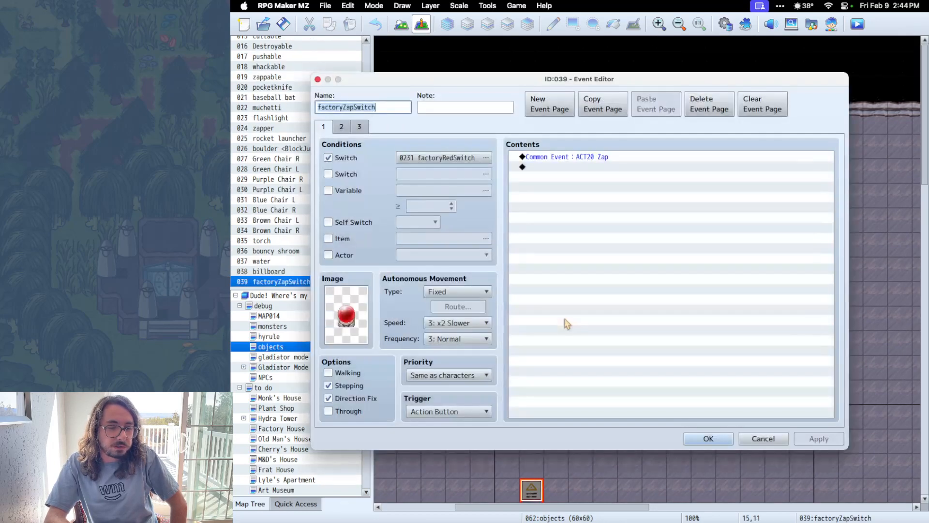
left_click(365, 129)
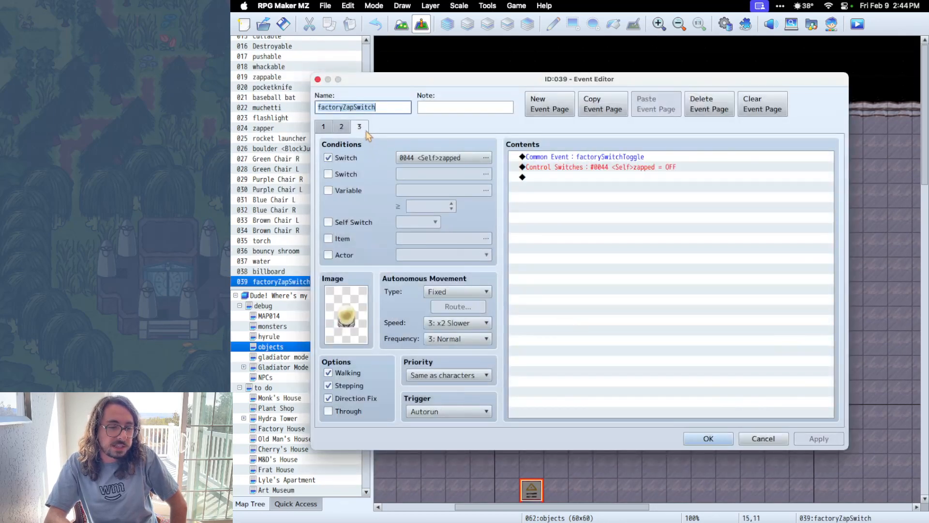
left_click(324, 127)
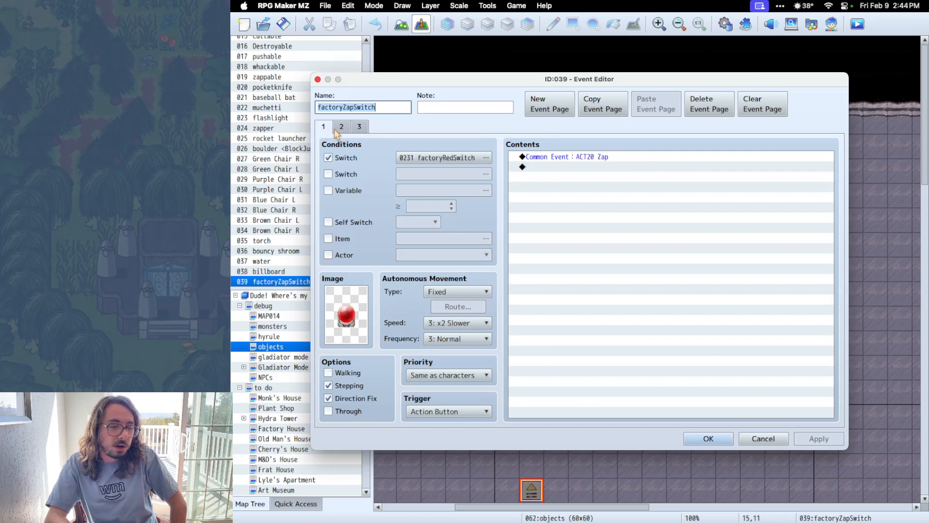
left_click(339, 128)
left_click(359, 128)
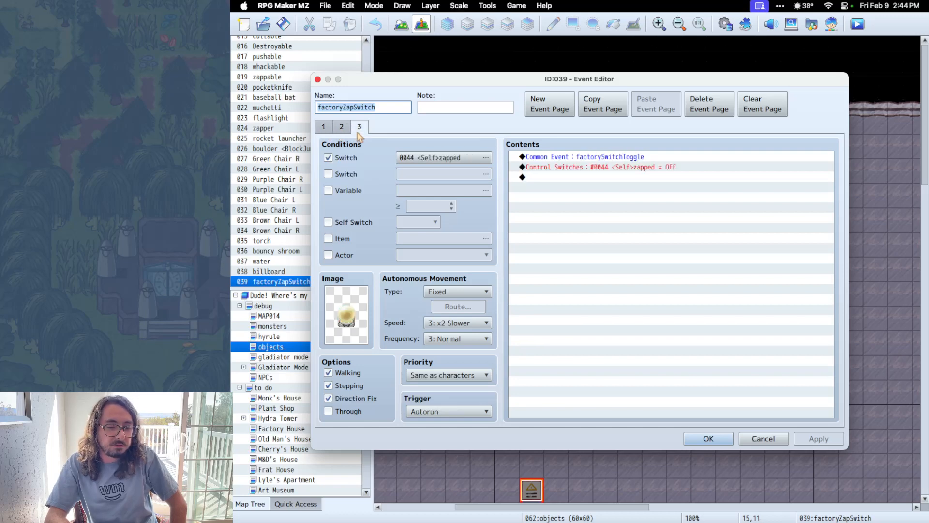
left_click(341, 127)
left_click(323, 127)
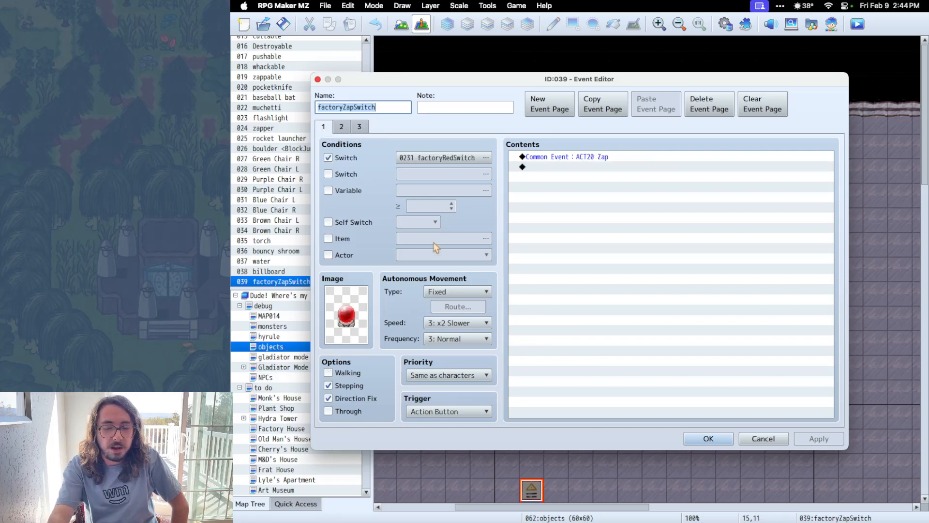
left_click(772, 439)
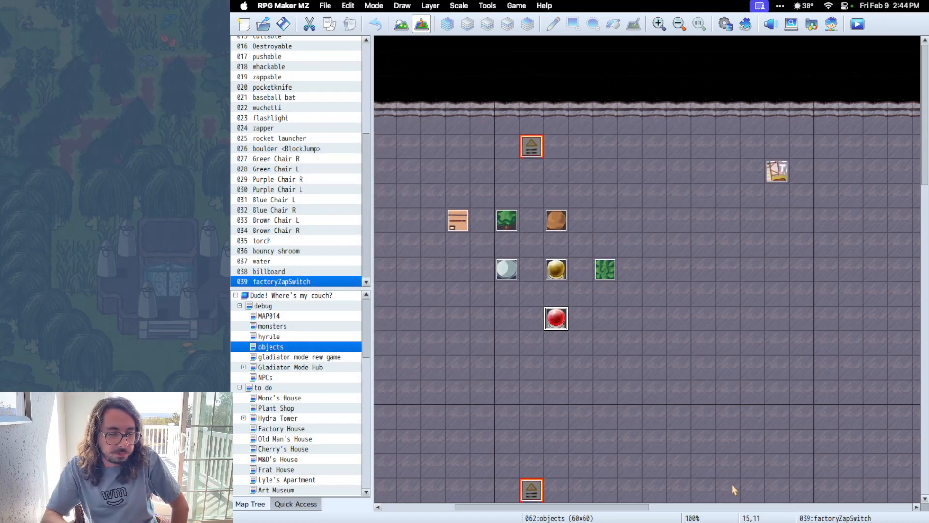
Open the Factory 3F map and examine page 2 of its fluorescent event for the region checks and tileset changes, then close it.
scroll(345, 354, "down", 15)
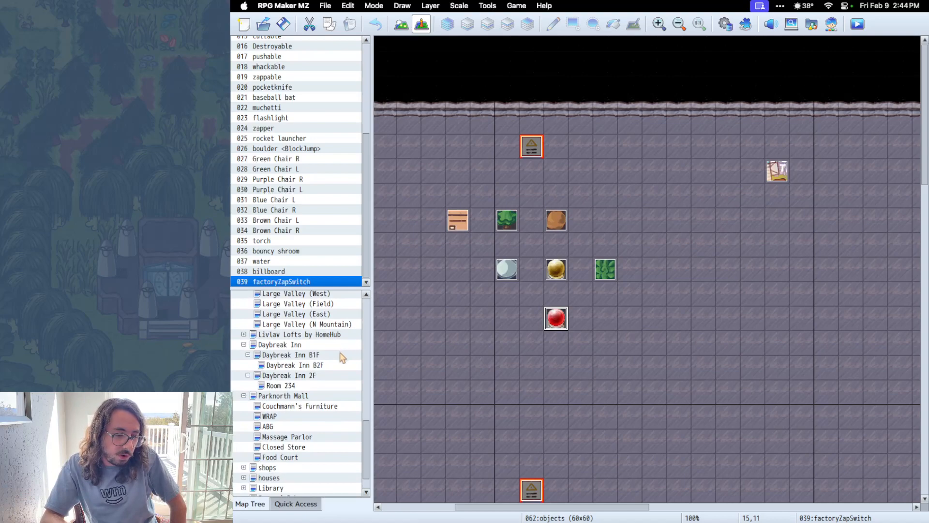
scroll(339, 361, "down", 10)
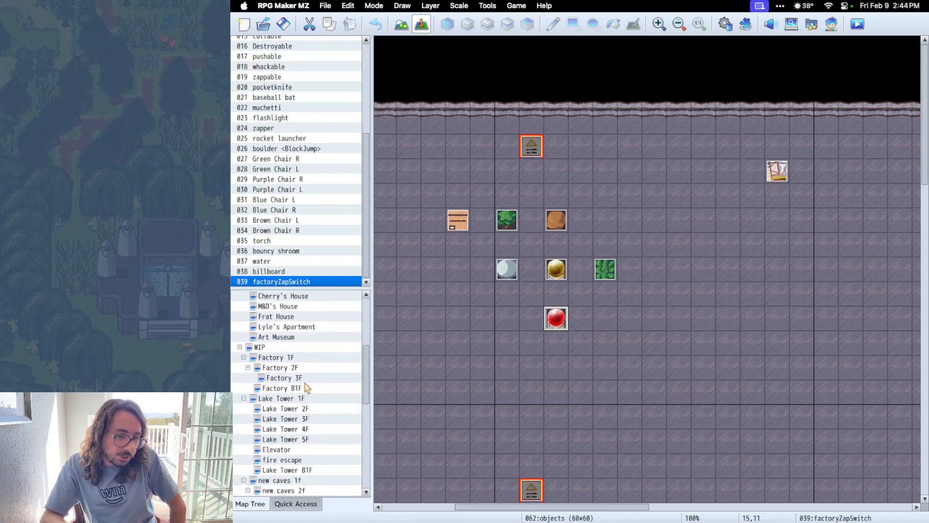
left_click(290, 377)
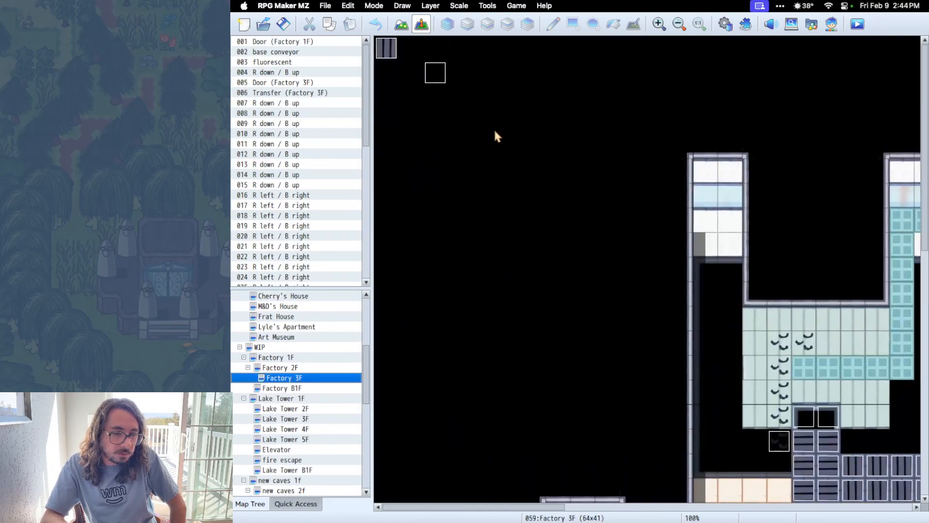
double_click(435, 73)
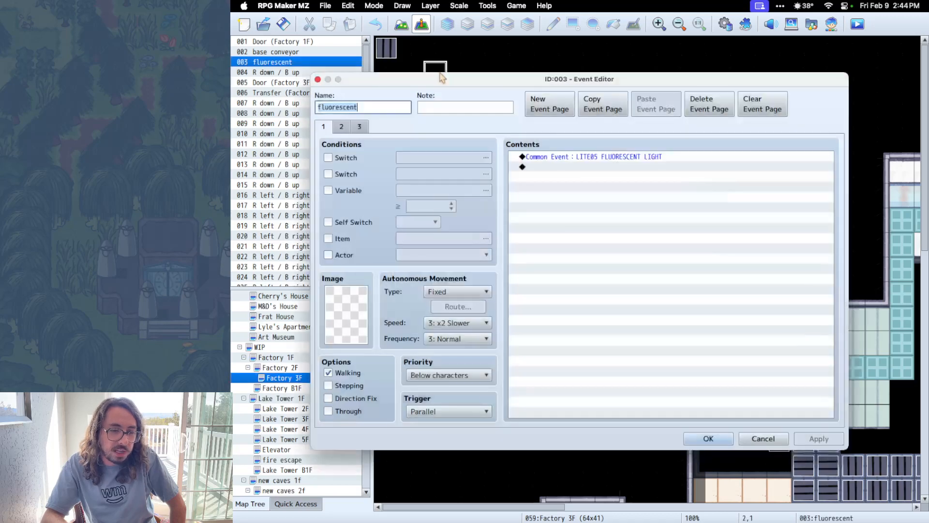
left_click(342, 127)
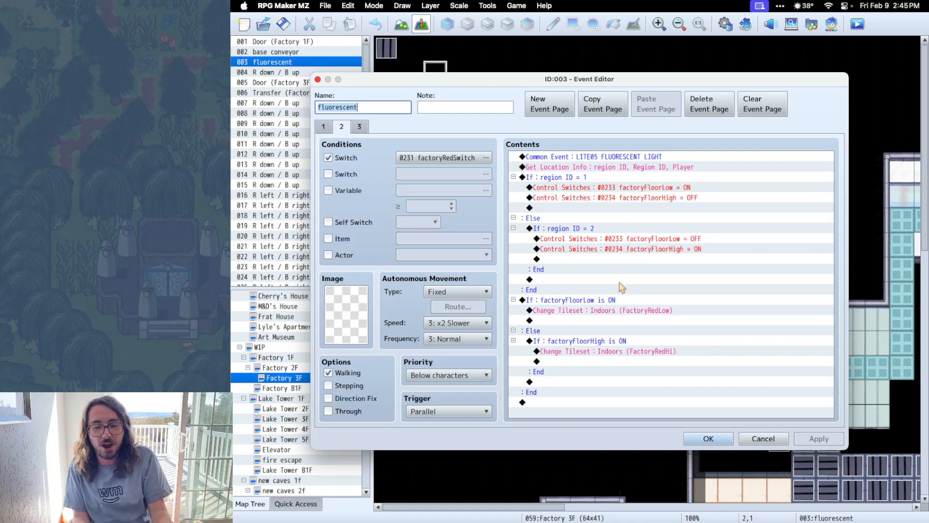
left_click(763, 438)
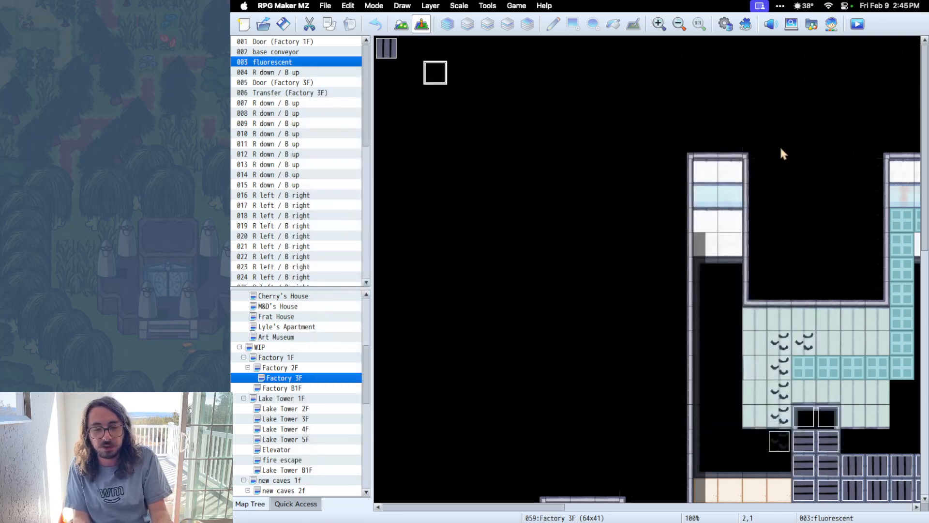
Compare the passage settings of the FactoryBlueLow, FactoryBlueHi, FactoryRedLow and FactoryRedHi tilesets in the database, then close it without changes.
left_click(725, 23)
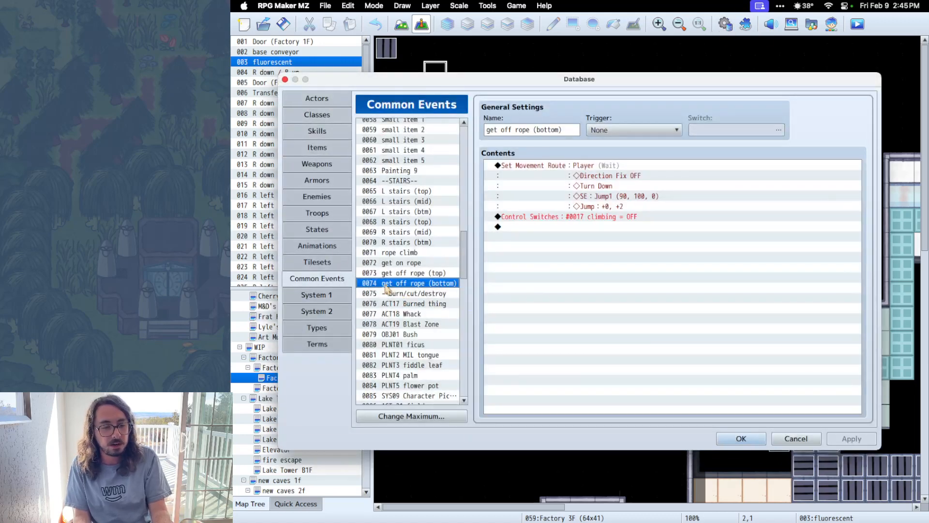
left_click(323, 265)
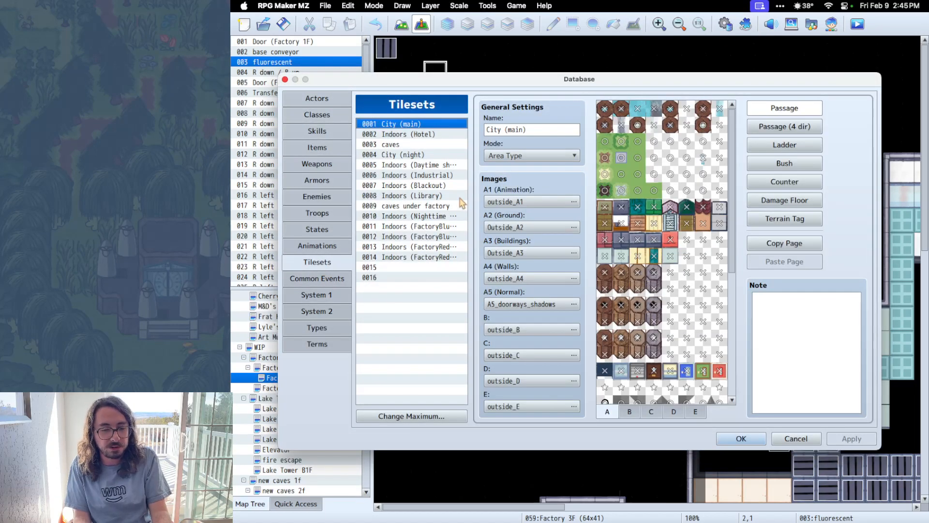
left_click(432, 226)
left_click(439, 248)
left_click(438, 256)
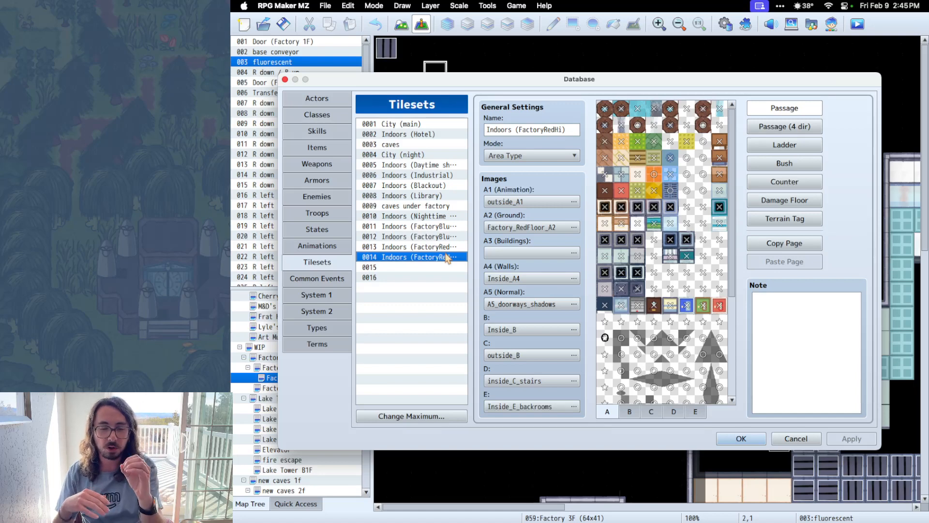
left_click(448, 248)
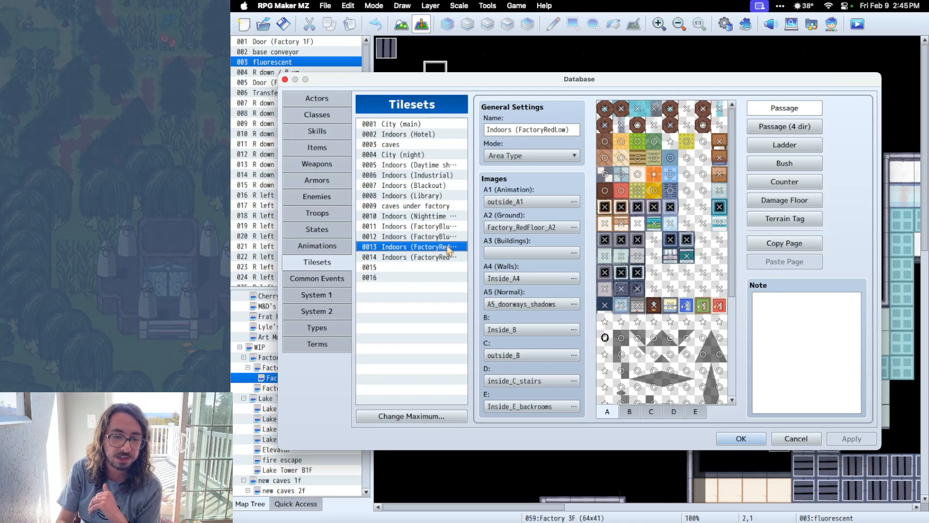
left_click(443, 237)
left_click(443, 227)
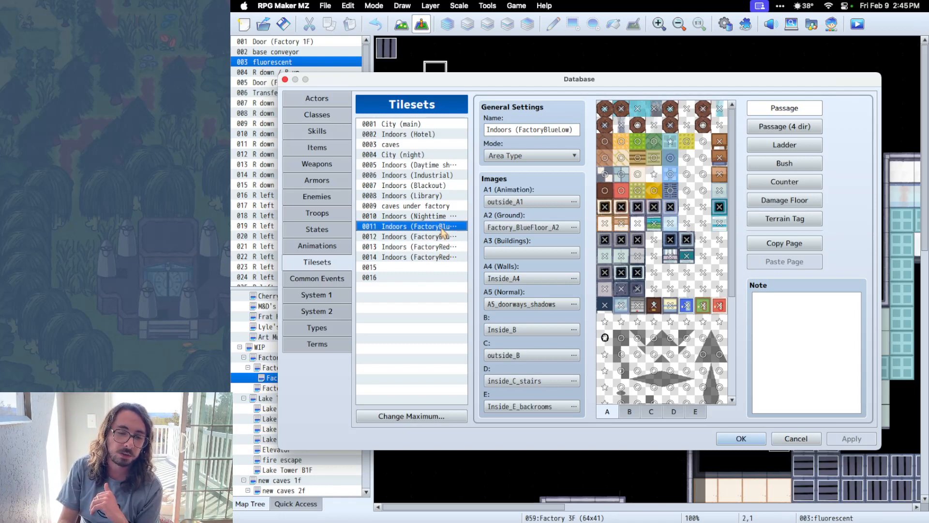
left_click(445, 238)
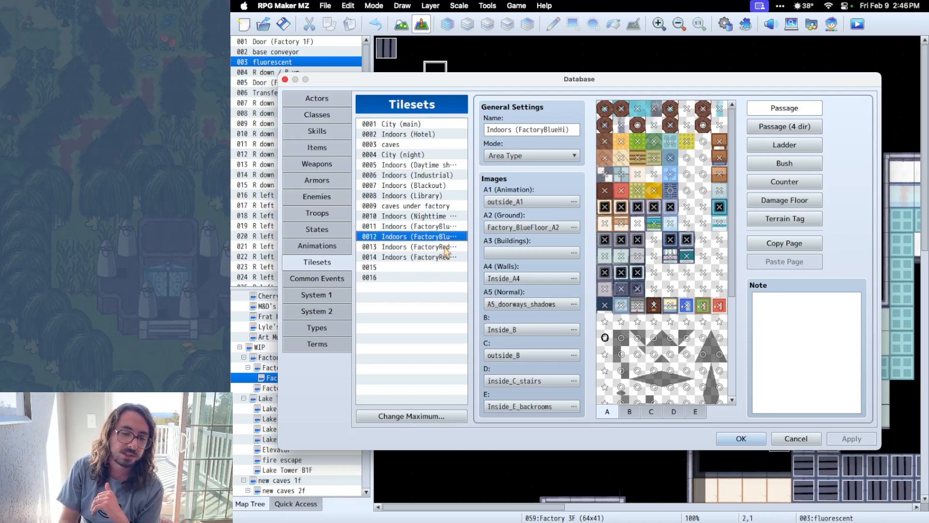
left_click(444, 228)
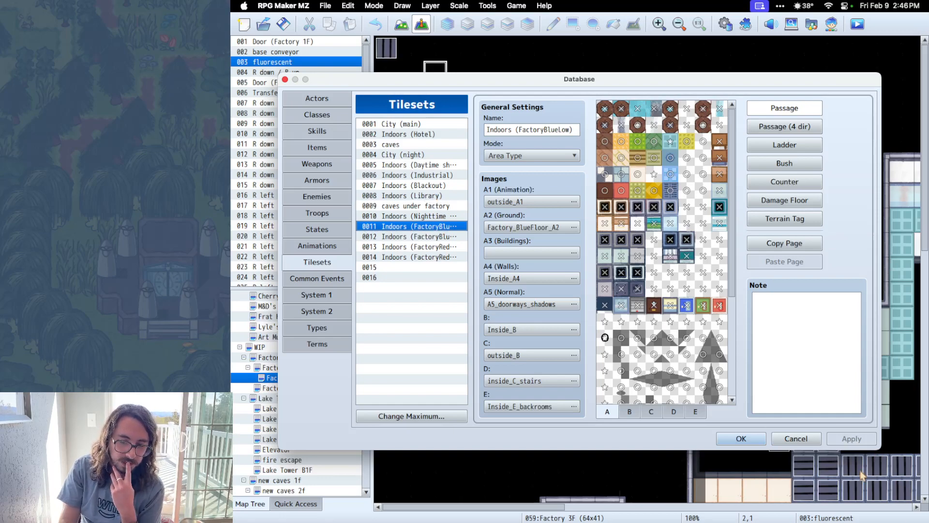
left_click(799, 440)
Look over the conveyors and floors of the Factory 3F map, then go through the other factory maps up to the WIP map.
scroll(800, 441, "right", 10)
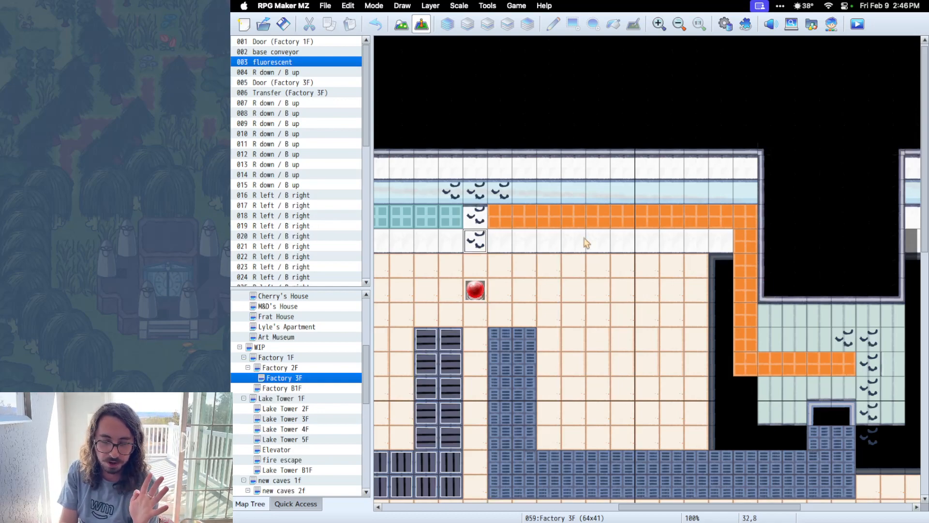
scroll(598, 253, "down", 10)
scroll(598, 253, "left", 4)
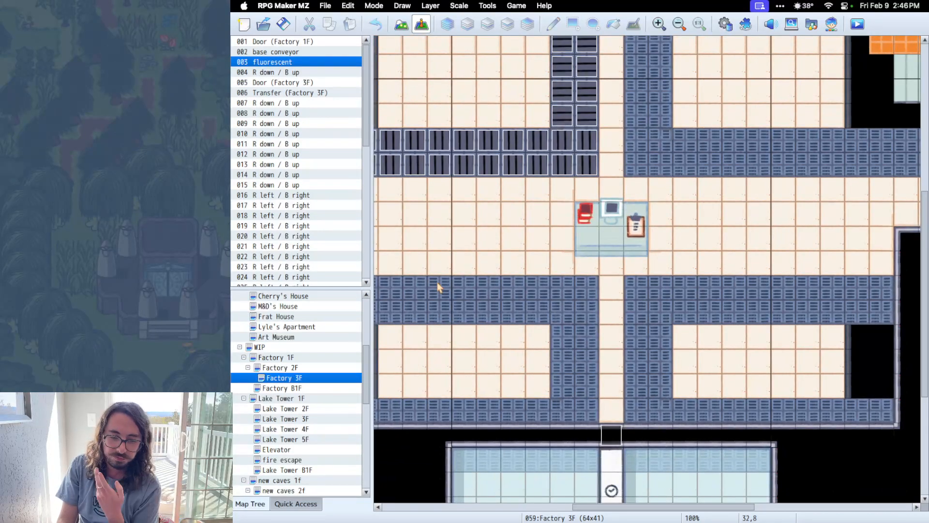
left_click(290, 388)
left_click(291, 369)
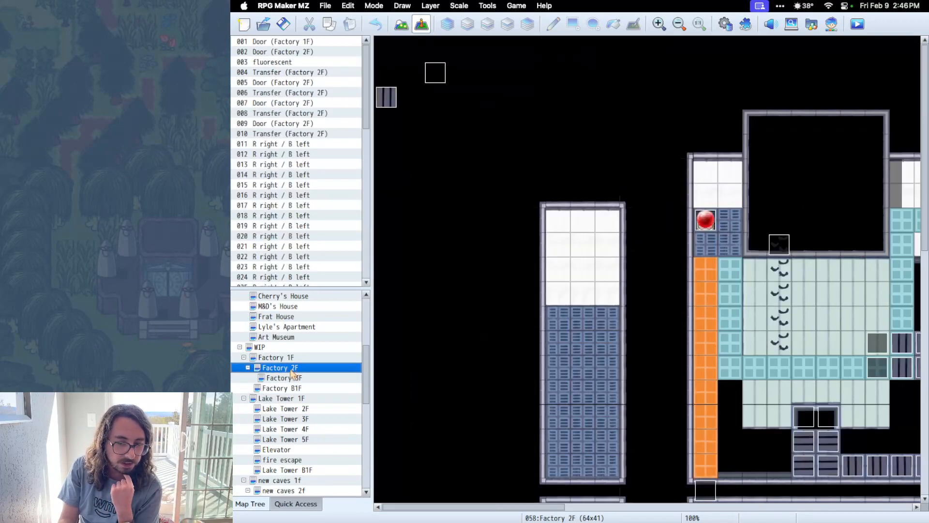
left_click(281, 358)
left_click(275, 348)
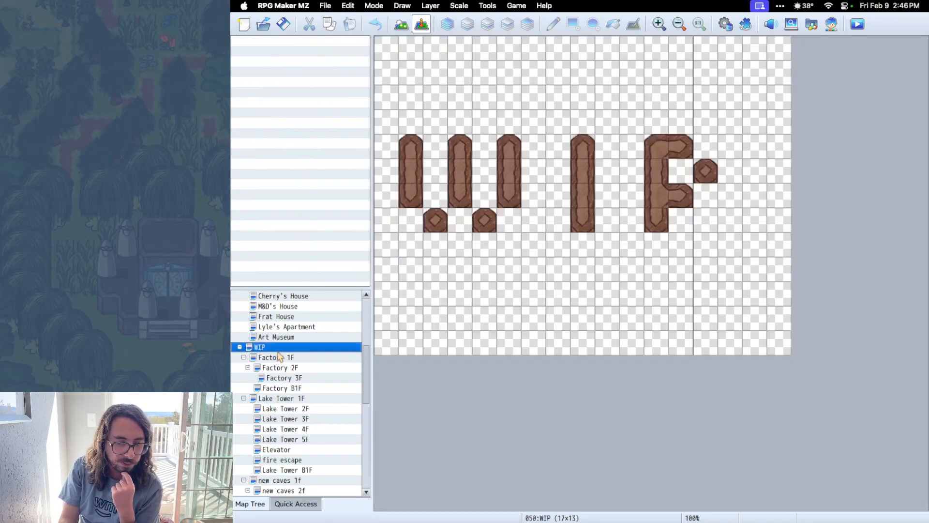
key("super+minus")
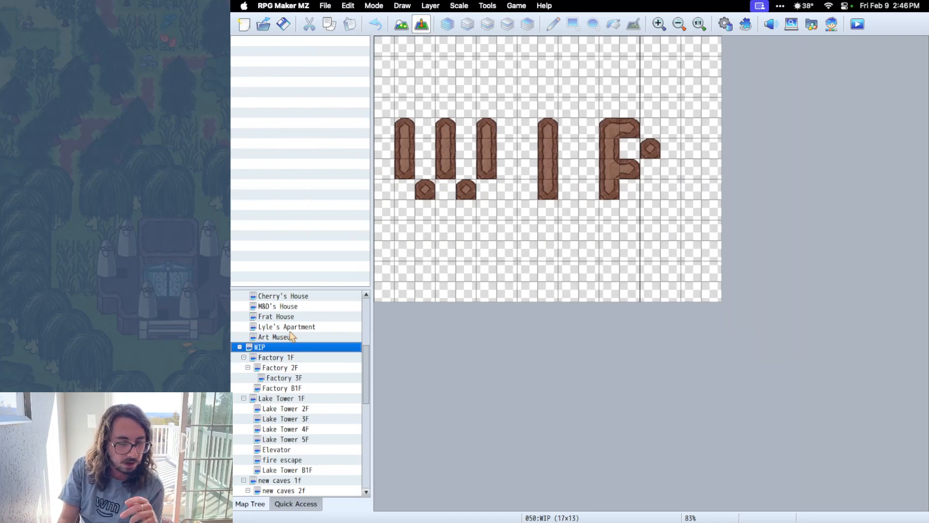
Find Parknorth Mall among the complete maps and look over the mall map and its WRAP store.
scroll(292, 337, "up", 5)
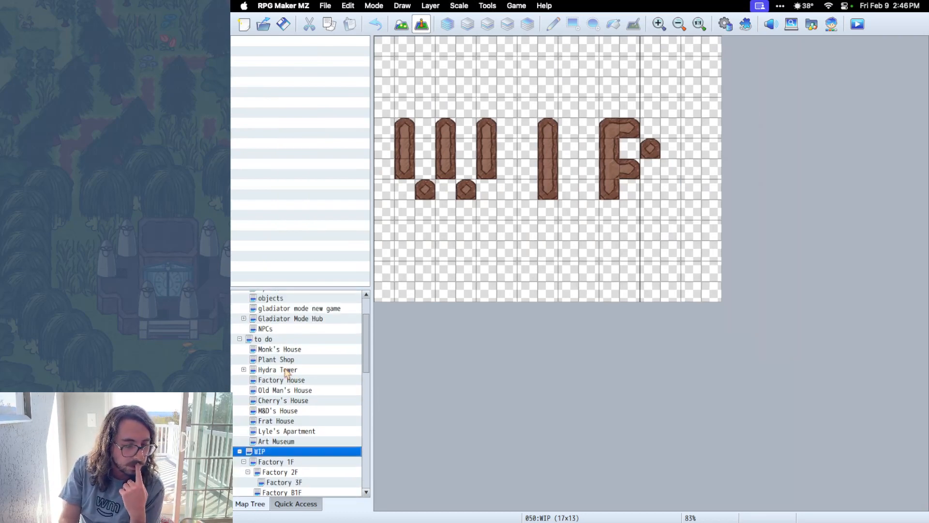
scroll(285, 378, "down", 10)
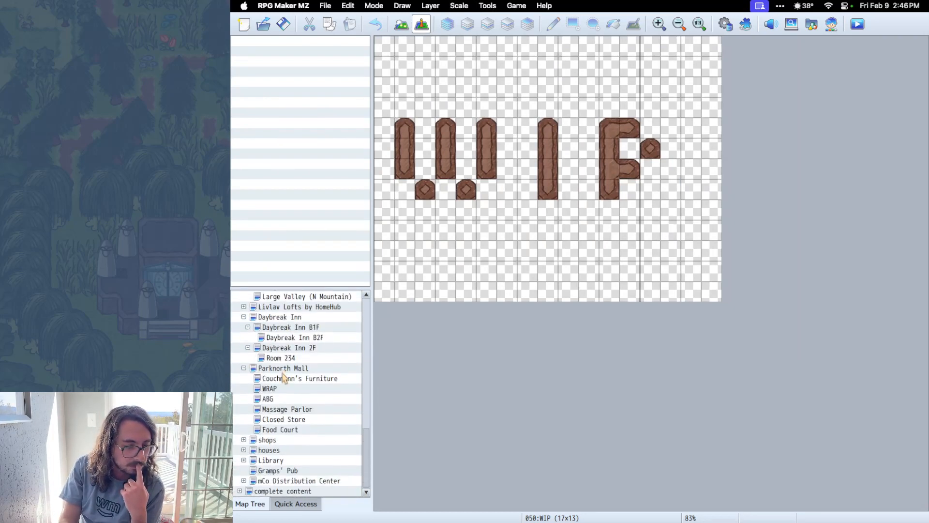
left_click(280, 370)
scroll(650, 354, "up", 5)
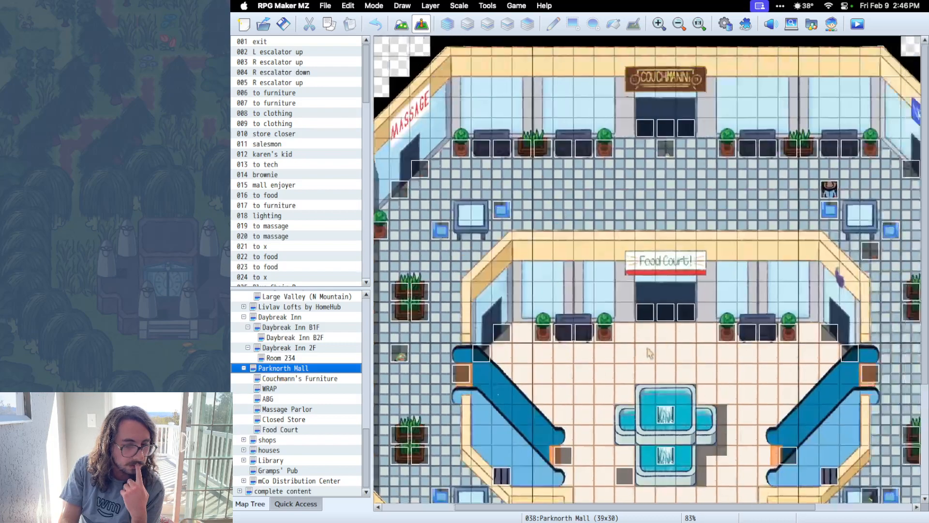
scroll(650, 354, "down", 2)
left_click(302, 389)
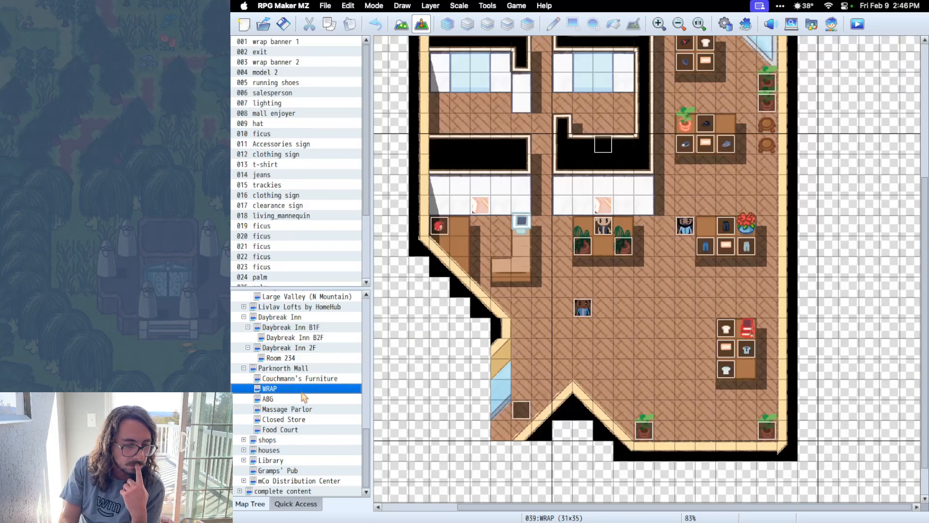
scroll(522, 251, "up", 3)
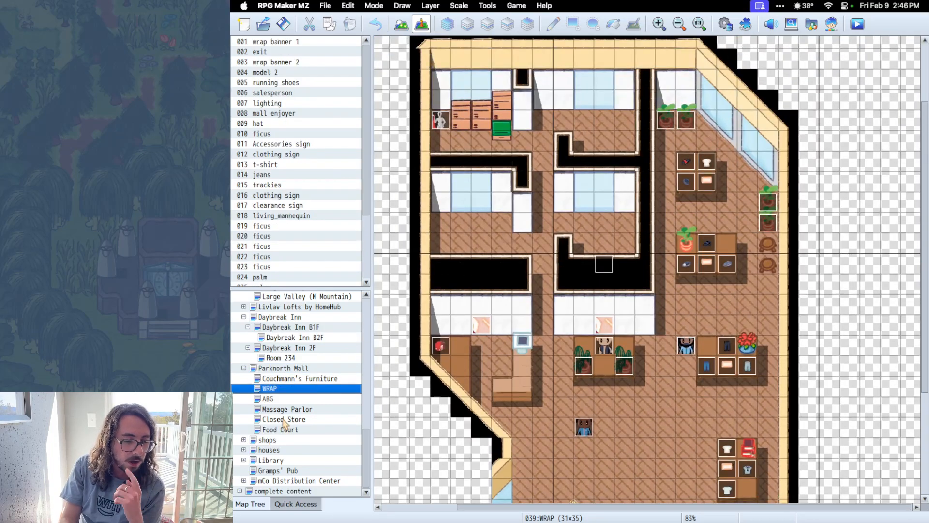
scroll(286, 423, "up", 6)
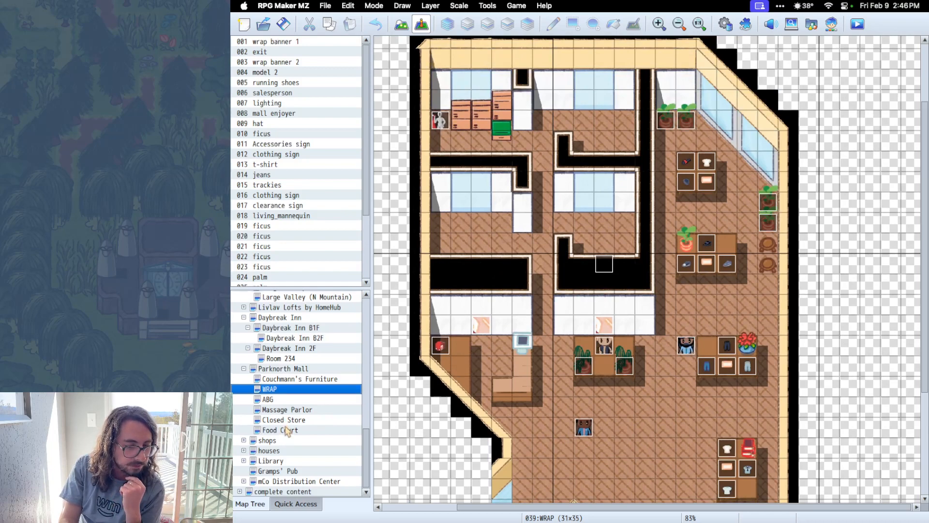
scroll(287, 428, "up", 2)
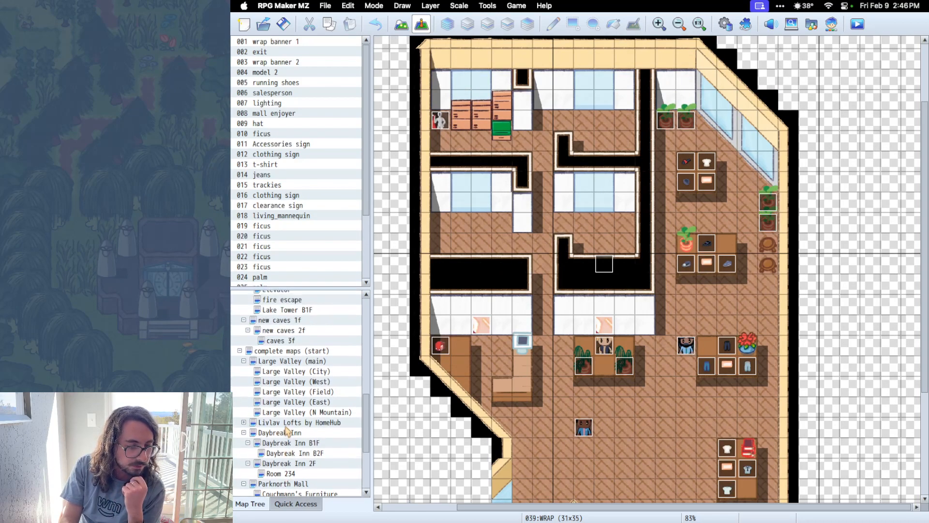
Show the Large Valley (City) map and open the apartment billboard event above the mart.
left_click(314, 379)
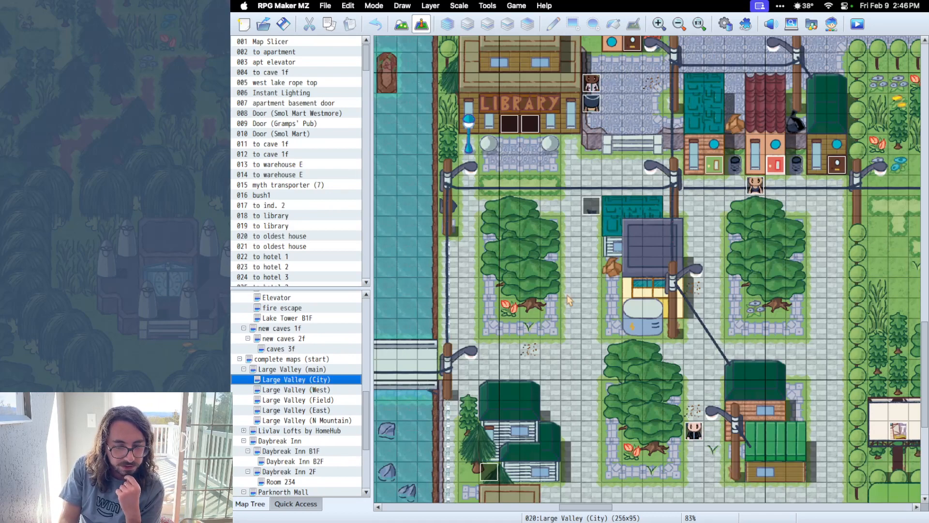
scroll(569, 299, "up", 4)
scroll(569, 300, "right", 3)
scroll(569, 299, "down", 6)
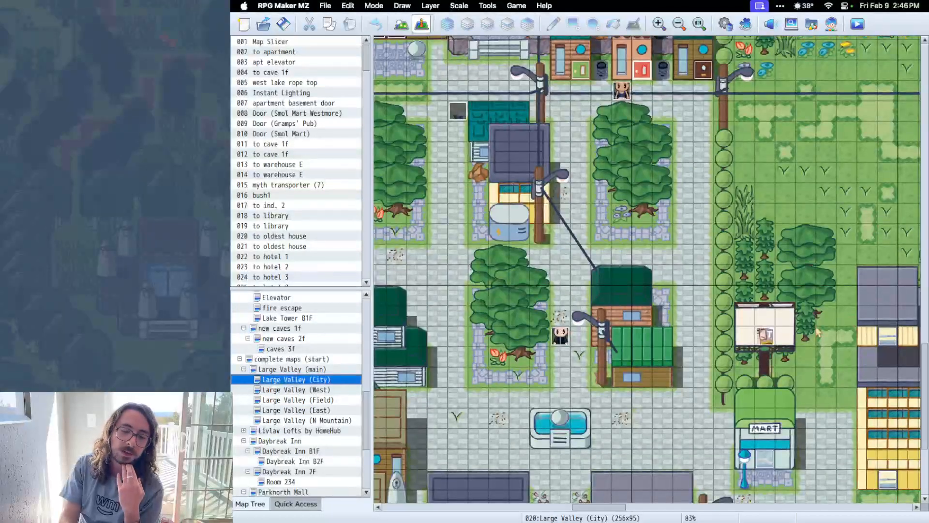
double_click(770, 344)
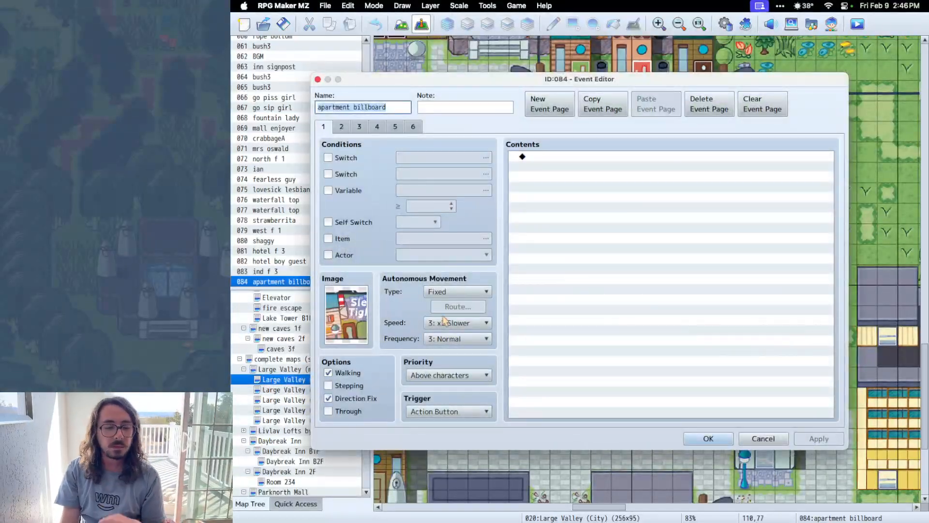
Look through the artwork on the !billboards sheet from page 1 of the event, then cancel the image selection.
left_click(363, 315)
double_click(356, 314)
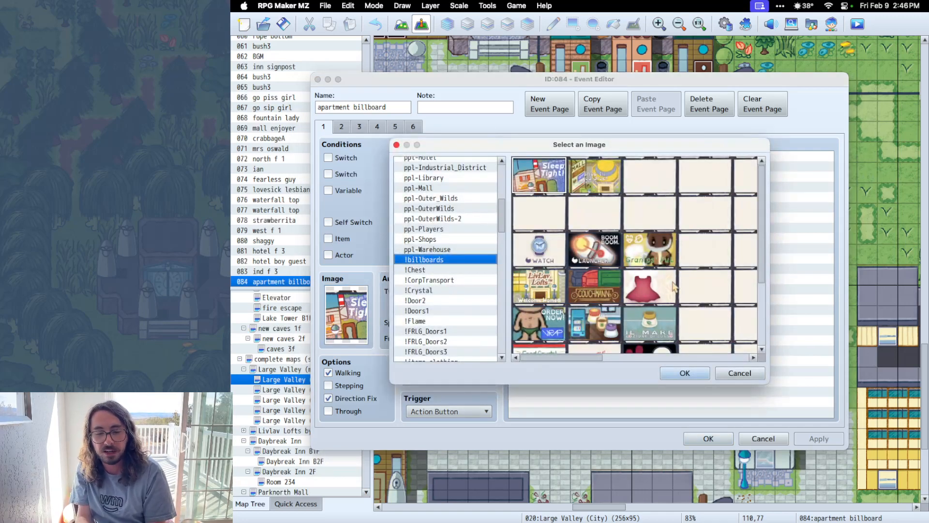
scroll(674, 287, "right", 10)
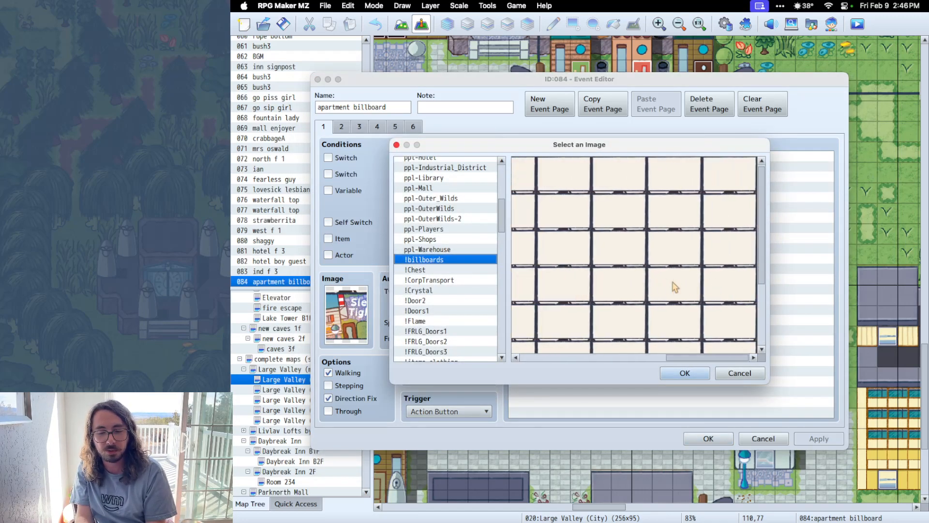
scroll(675, 287, "left", 10)
scroll(674, 287, "down", 2)
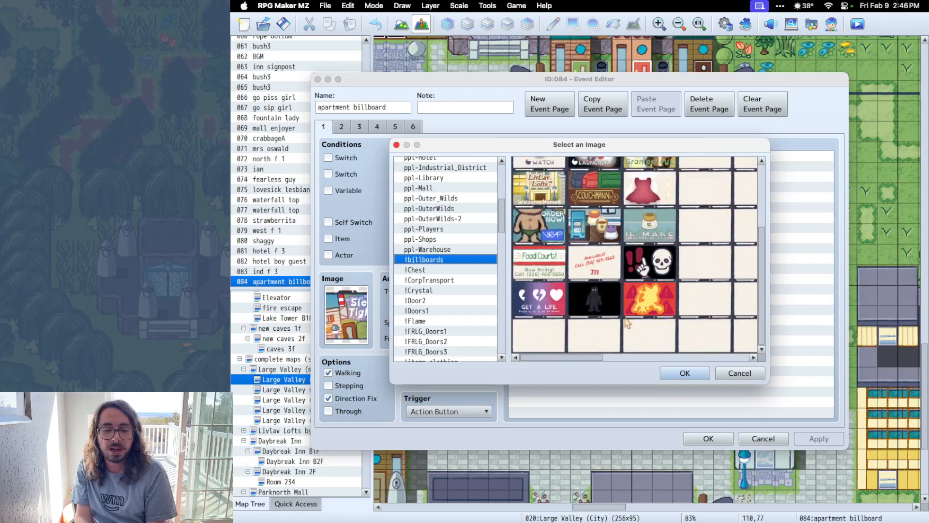
left_click(602, 303)
left_click(552, 303)
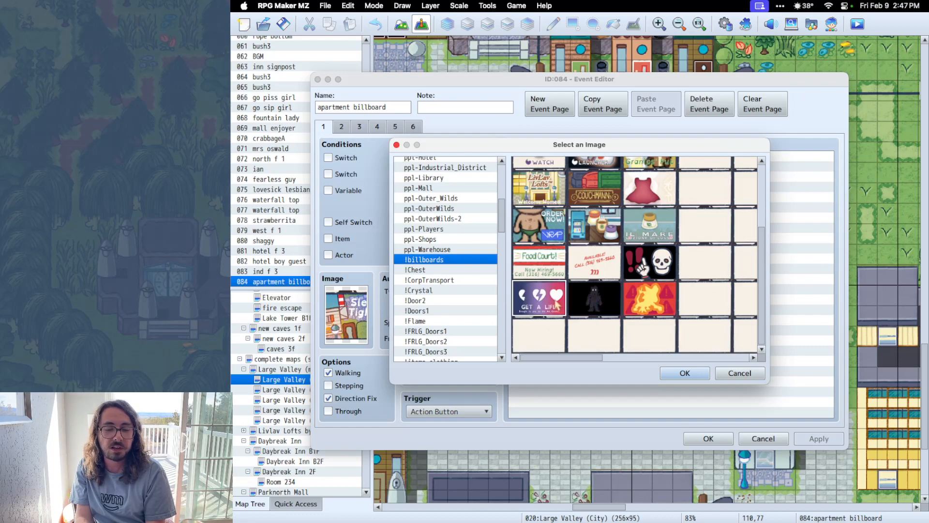
left_click(739, 373)
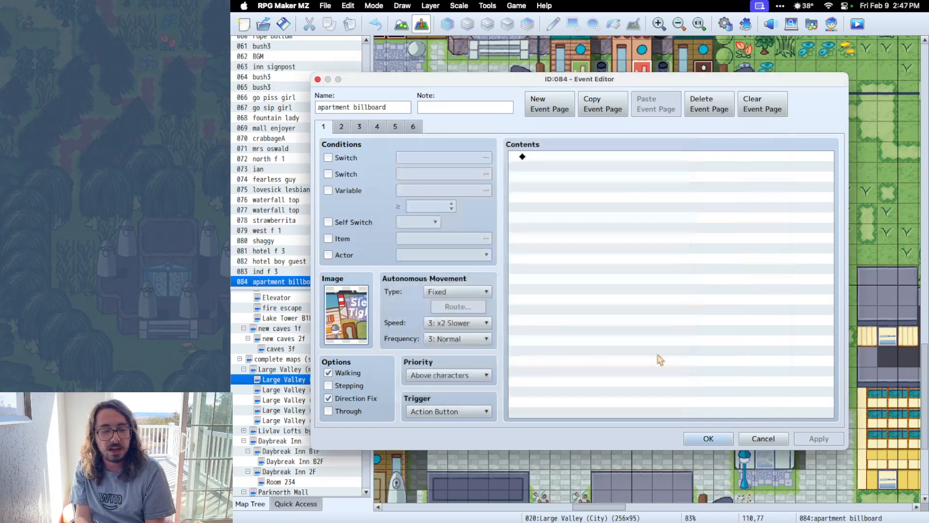
Review the switch conditions and images on pages 2 through 6 of the apartment billboard event, going back to page 4.
left_click(345, 127)
left_click(360, 127)
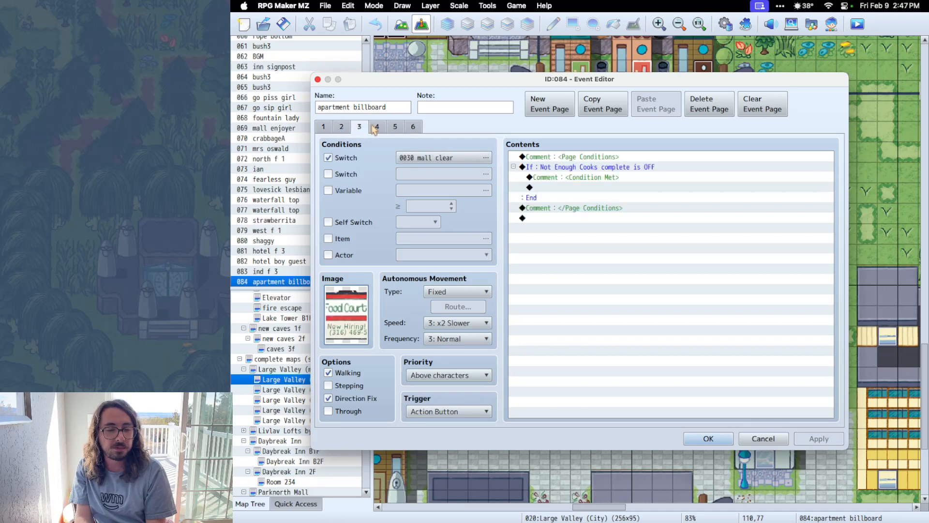
left_click(379, 128)
left_click(397, 128)
left_click(413, 127)
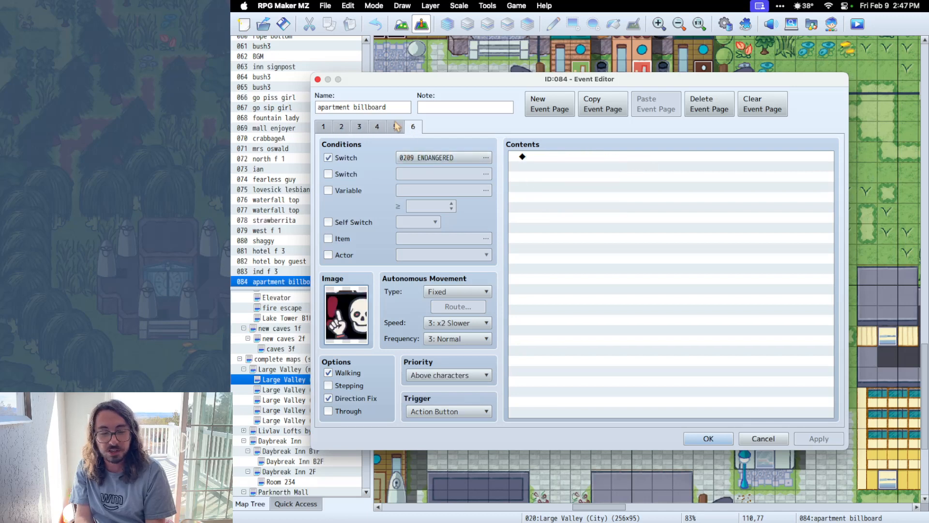
left_click(386, 131)
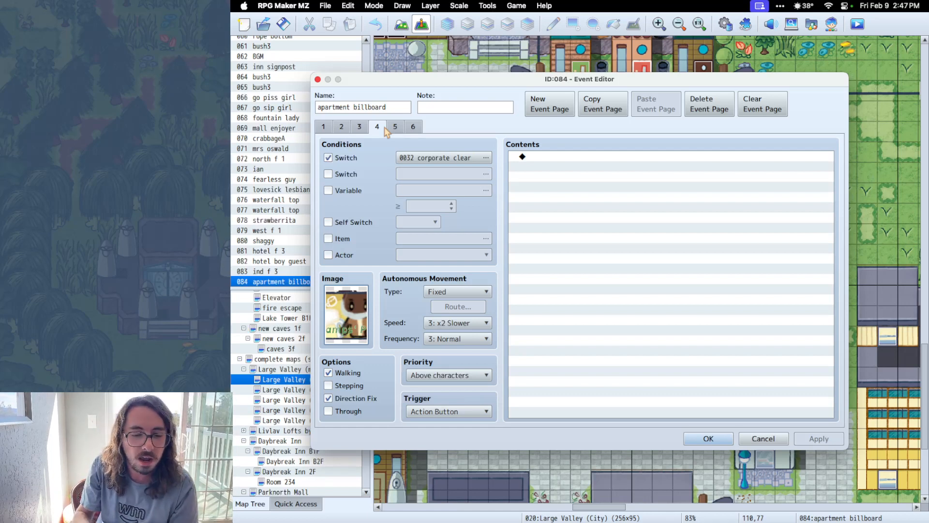
Check page 3's Food Court image on the !billboards sheet without changing it, then return to page 4.
left_click(359, 127)
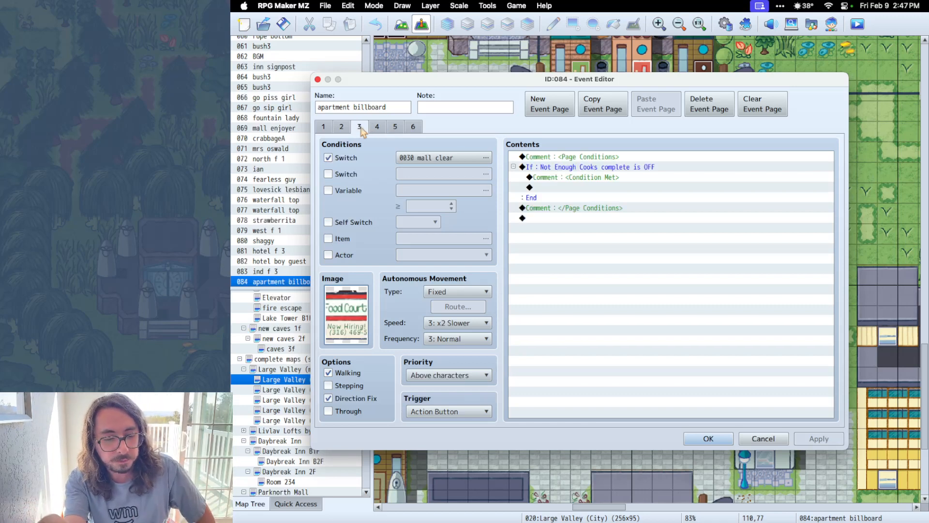
double_click(357, 327)
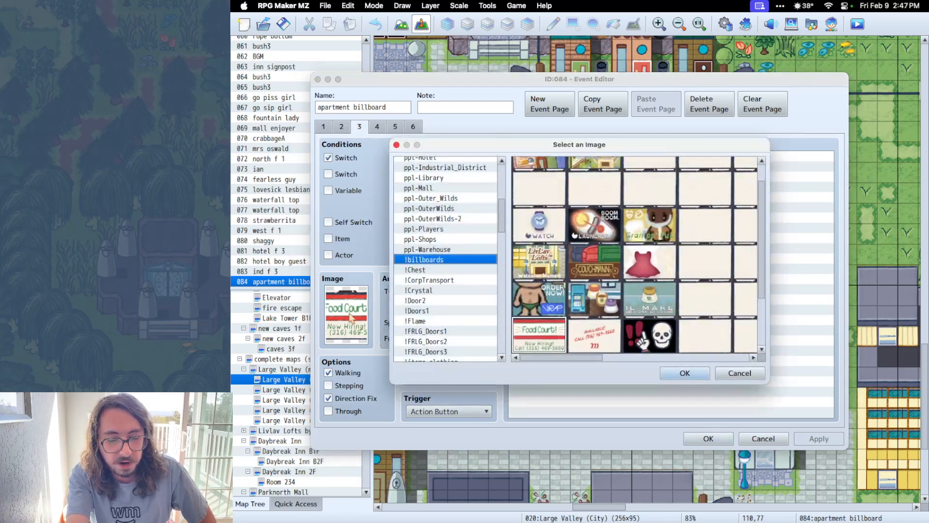
scroll(649, 290, "down", 3)
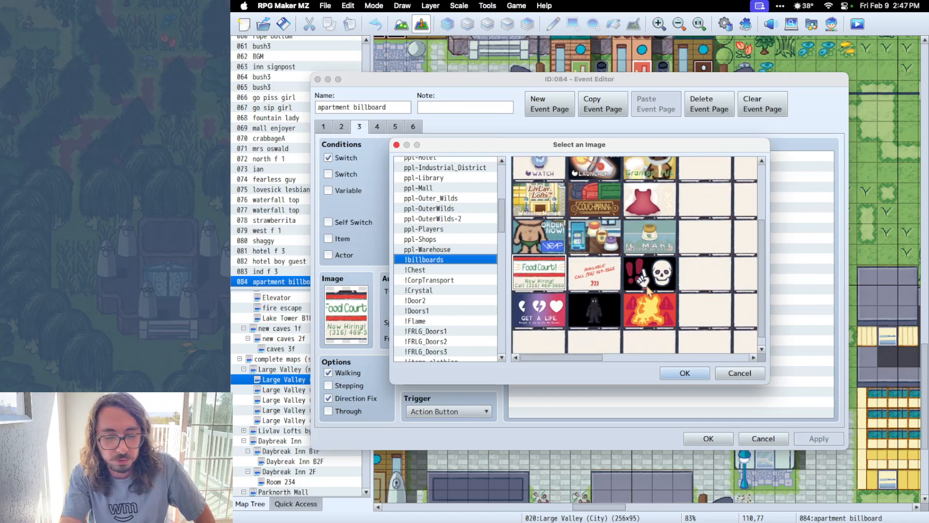
left_click(747, 375)
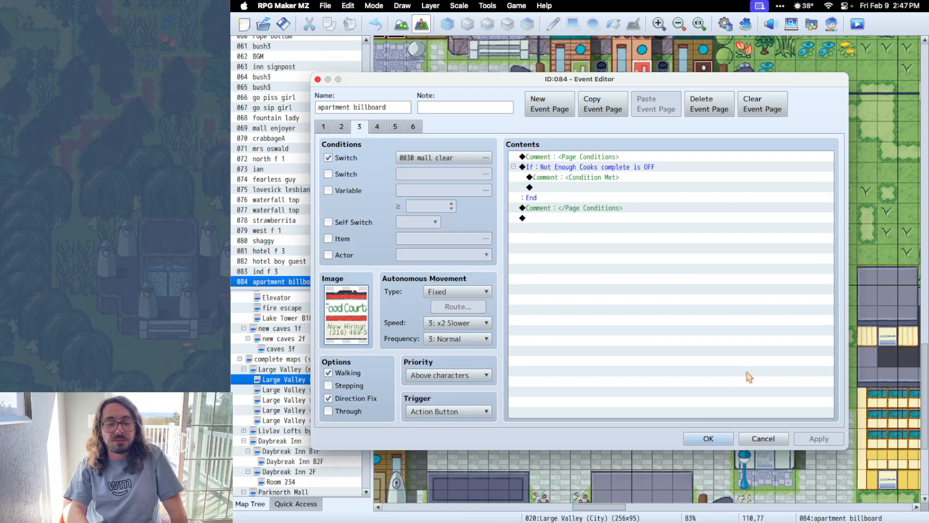
left_click(377, 127)
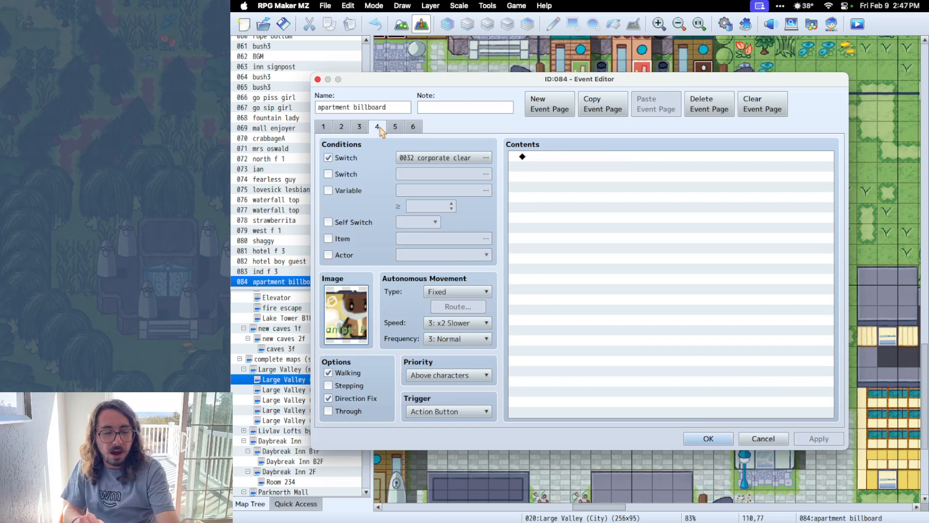
Review page 5 of the apartment billboard event, close the event without changes, and look over the surrounding city map.
left_click(396, 127)
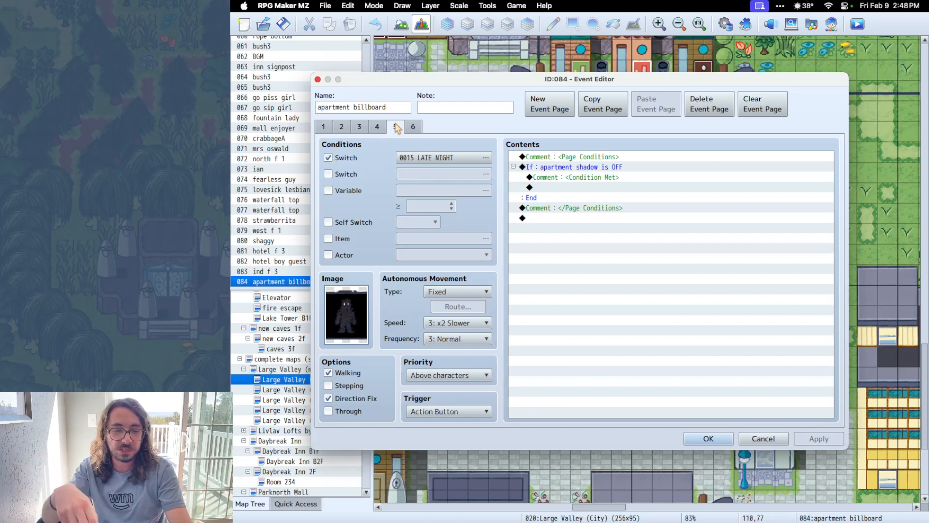
left_click(768, 441)
scroll(768, 442, "right", 7)
scroll(768, 442, "down", 4)
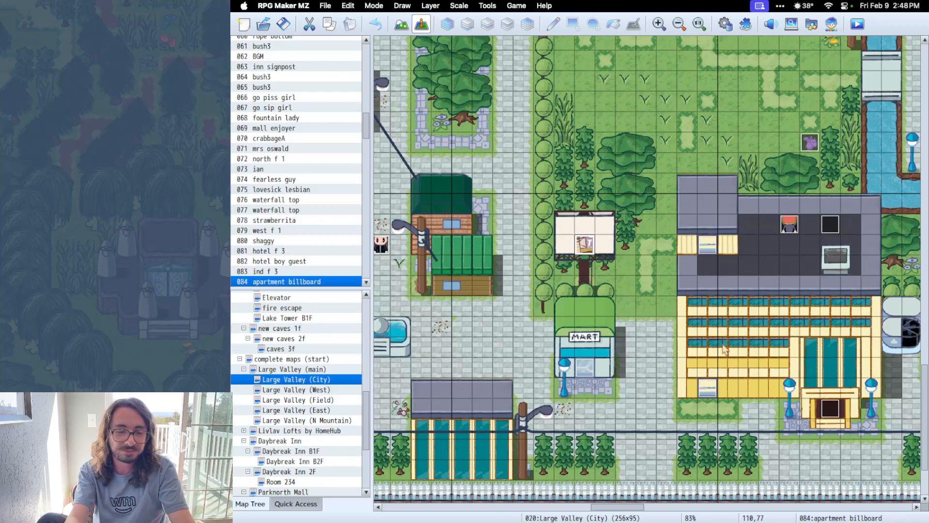
scroll(724, 349, "up", 10)
scroll(724, 349, "right", 3)
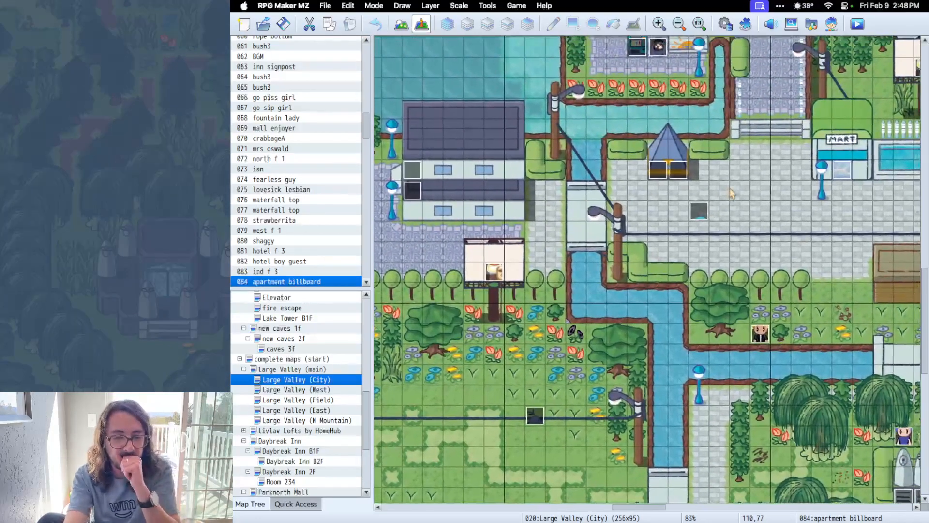
scroll(732, 194, "down", 8, "ctrl")
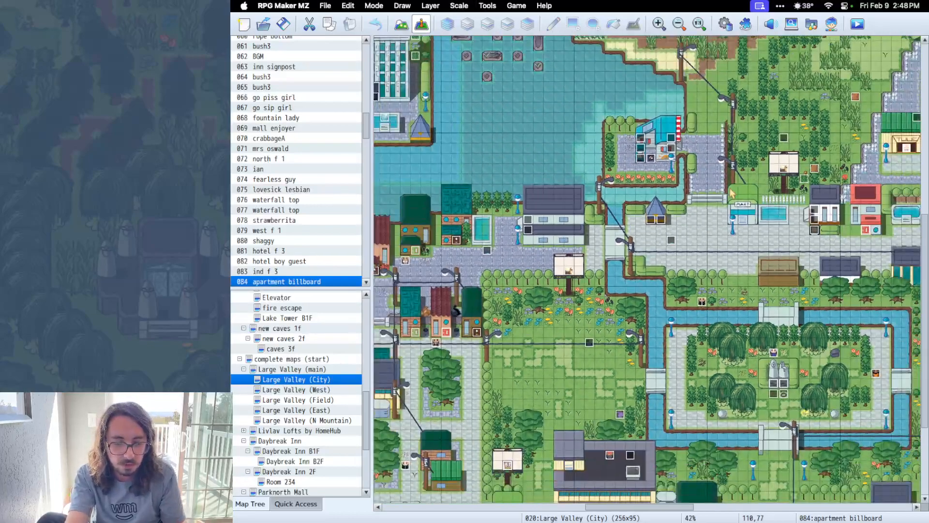
scroll(647, 274, "up", 8, "ctrl")
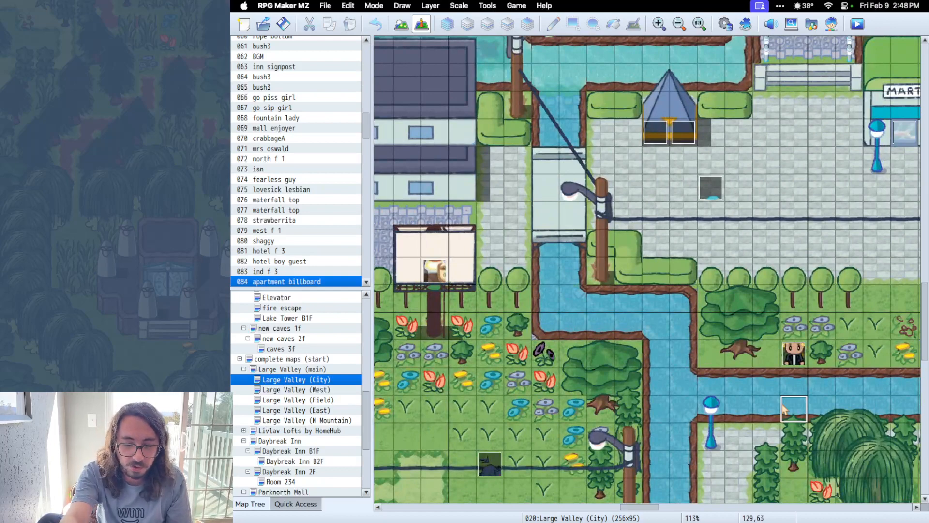
Open the myth transporter (7) event below the statues in the willow park.
scroll(784, 409, "down", 8)
scroll(784, 408, "right", 8)
scroll(750, 330, "down", 1)
scroll(750, 331, "right", 1)
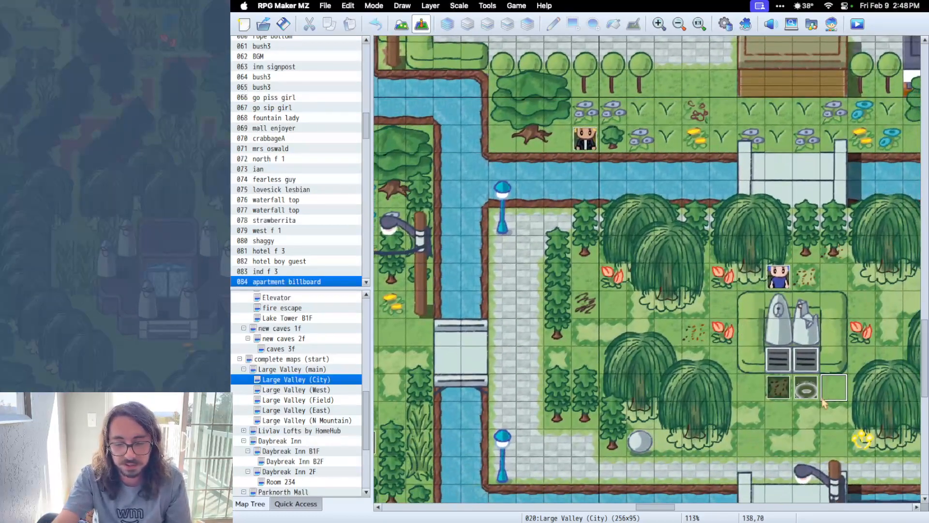
left_click(806, 388)
double_click(806, 388)
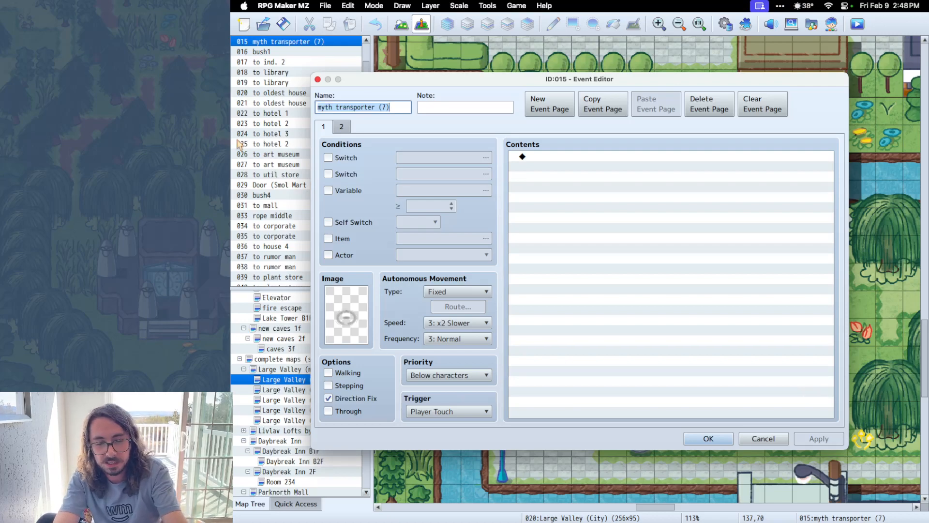
Review page 2 of the myth transporter (7) event and open the destination map of its Transfer Player command.
left_click_drag(419, 80, 457, 118)
left_click(380, 165)
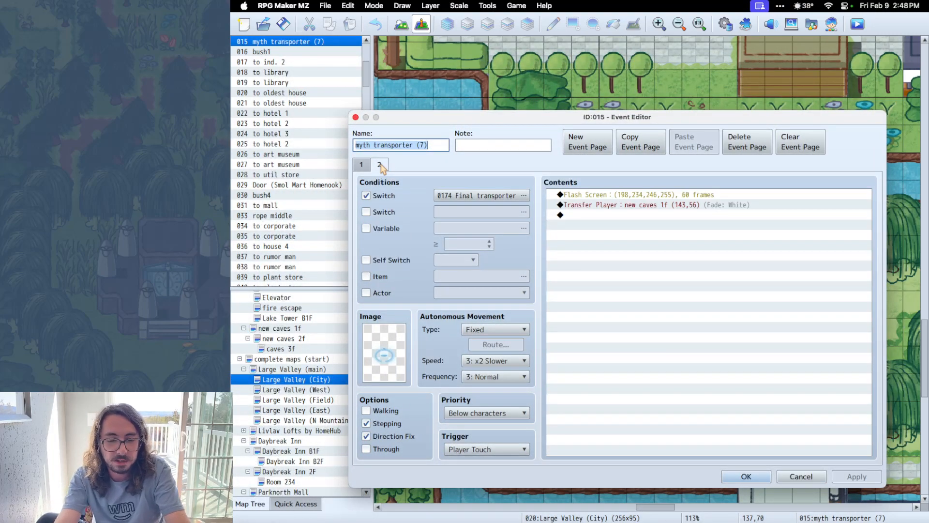
left_click(784, 194)
left_click(788, 205)
double_click(789, 206)
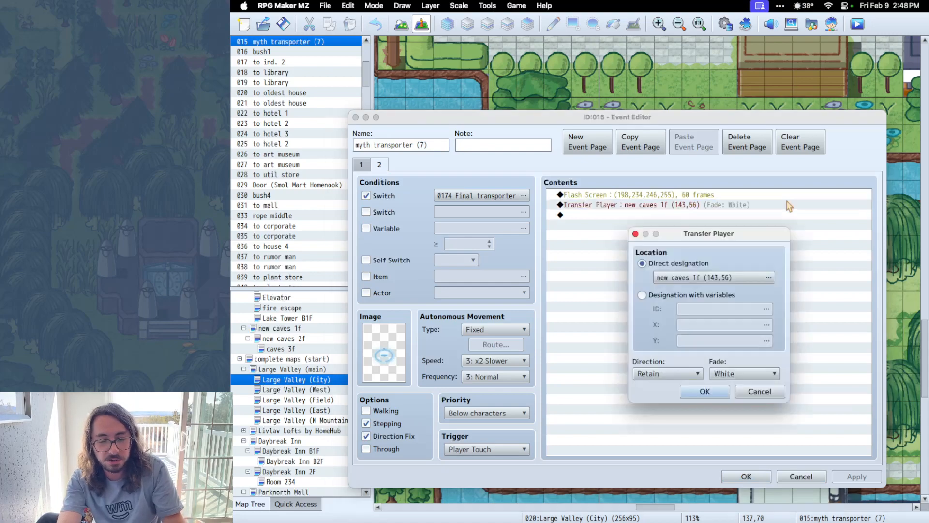
left_click(754, 277)
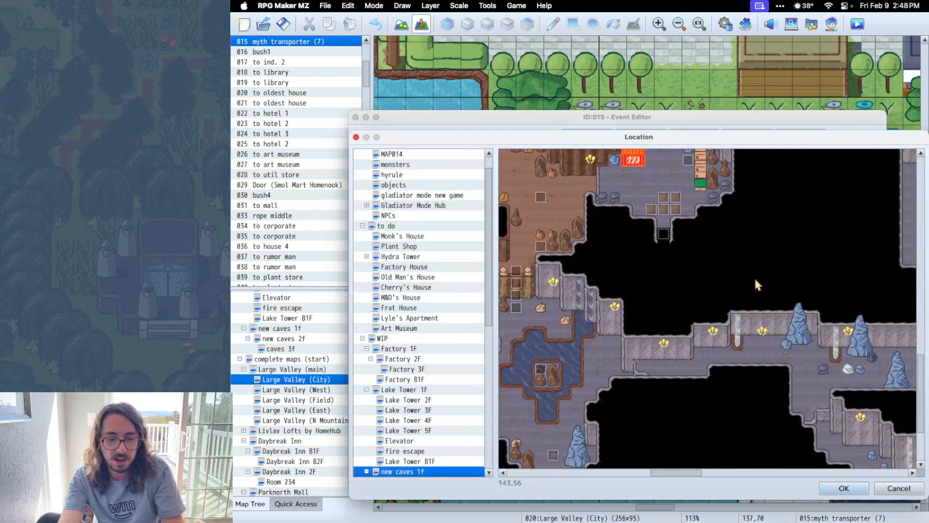
Examine the statue-ringed chamber near the transporter's destination on new caves 1f in the location picker.
scroll(674, 319, "up", 5)
scroll(674, 320, "right", 6)
scroll(801, 306, "down", 3)
scroll(800, 306, "right", 2)
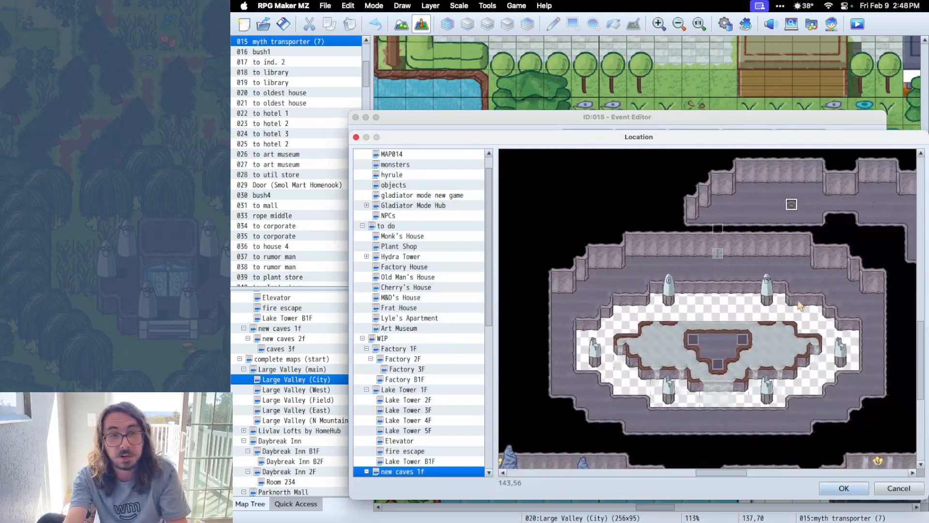
scroll(800, 306, "down", 1)
scroll(800, 306, "right", 1)
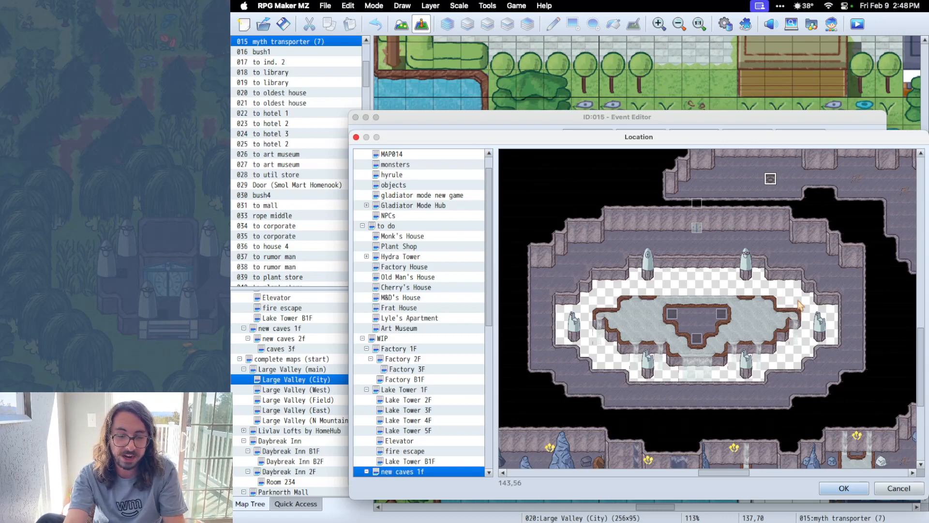
Compare the brown rock chamber with the statue chamber on new caves 1f, then cancel the location, the command and the event.
scroll(646, 344, "left", 10)
scroll(647, 344, "down", 5)
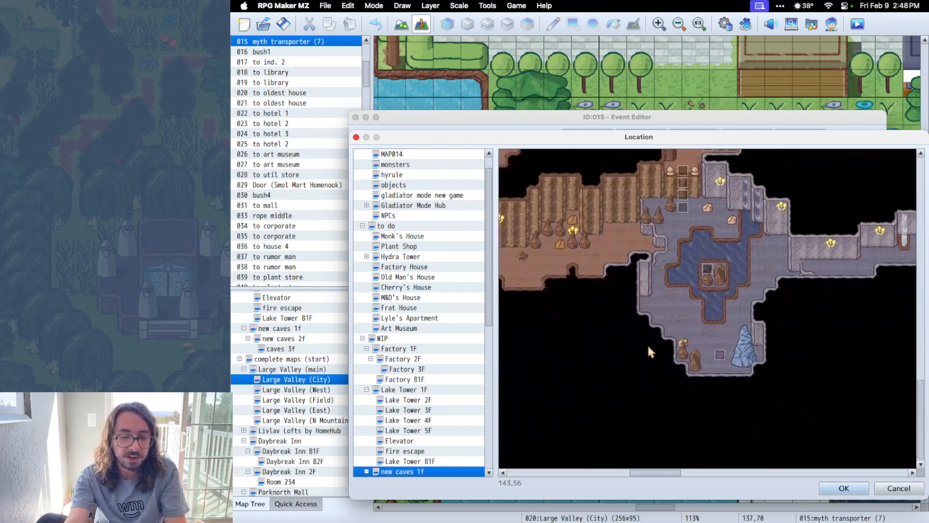
scroll(646, 343, "up", 5)
scroll(647, 344, "left", 3)
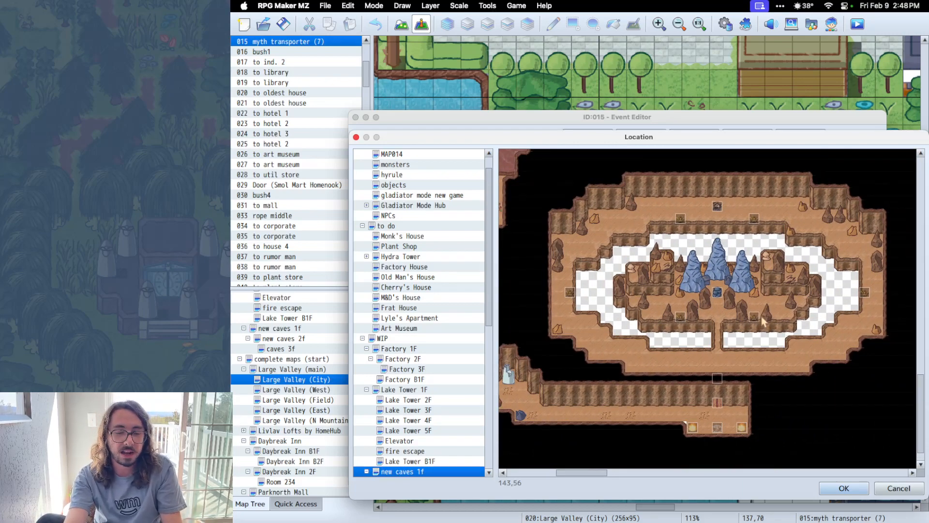
scroll(829, 309, "right", 10)
scroll(829, 309, "up", 5)
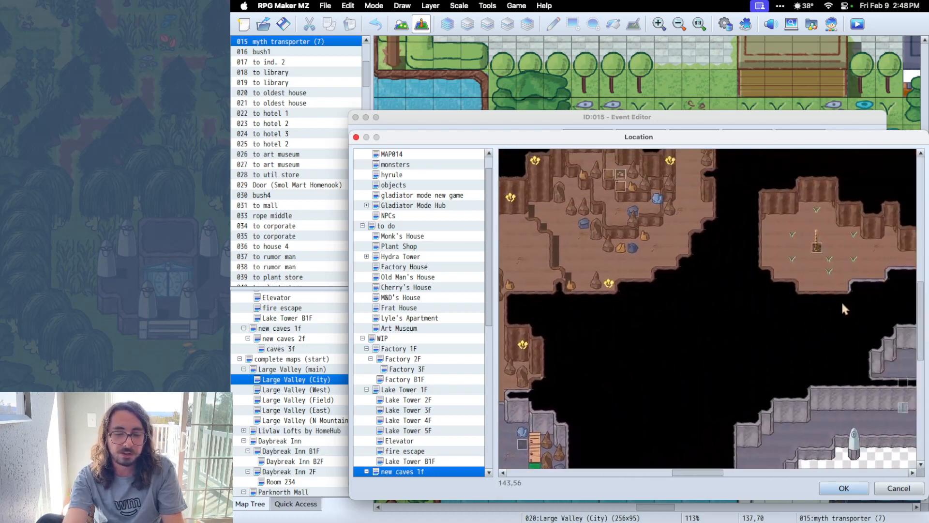
scroll(814, 318, "down", 10)
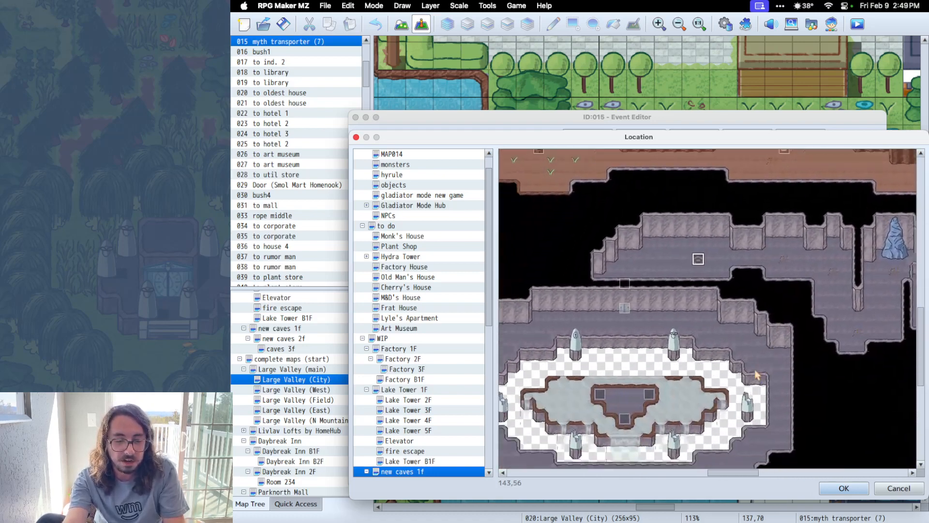
scroll(757, 375, "down", 2)
scroll(757, 375, "left", 2)
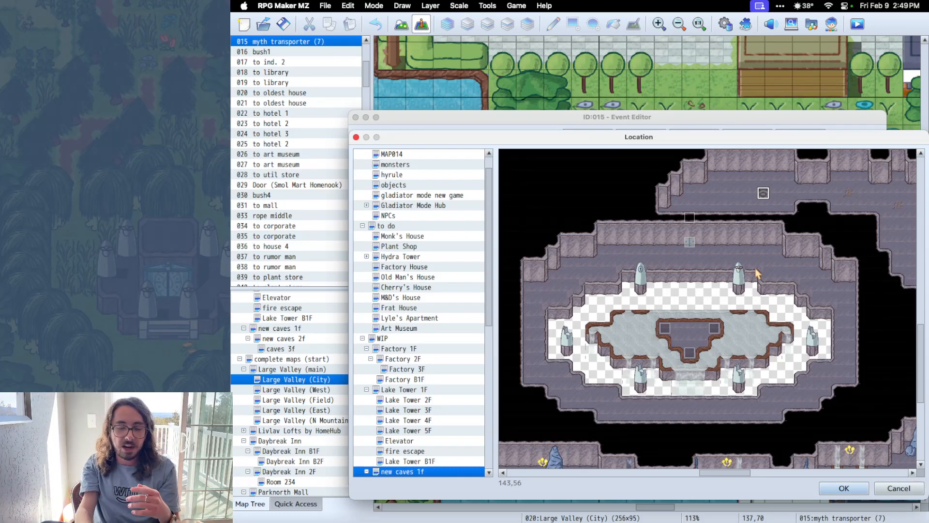
left_click(913, 489)
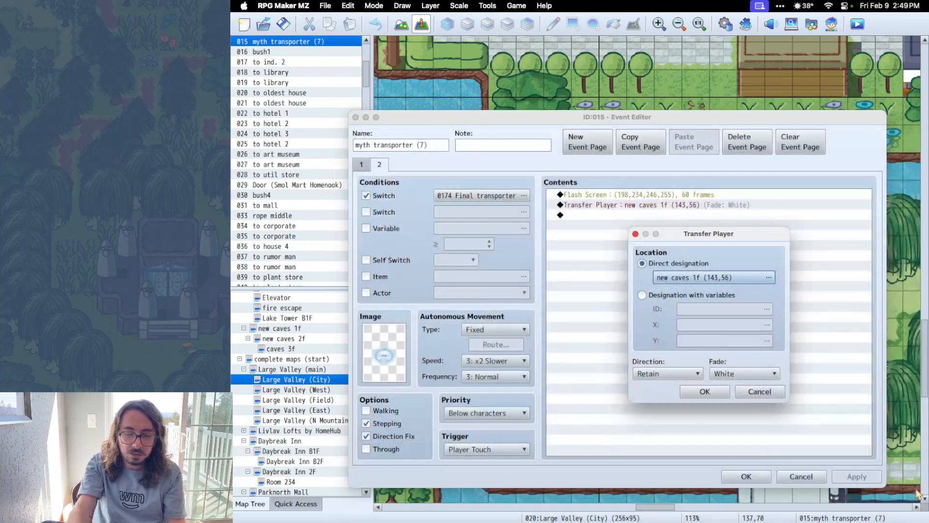
left_click(771, 391)
left_click(814, 479)
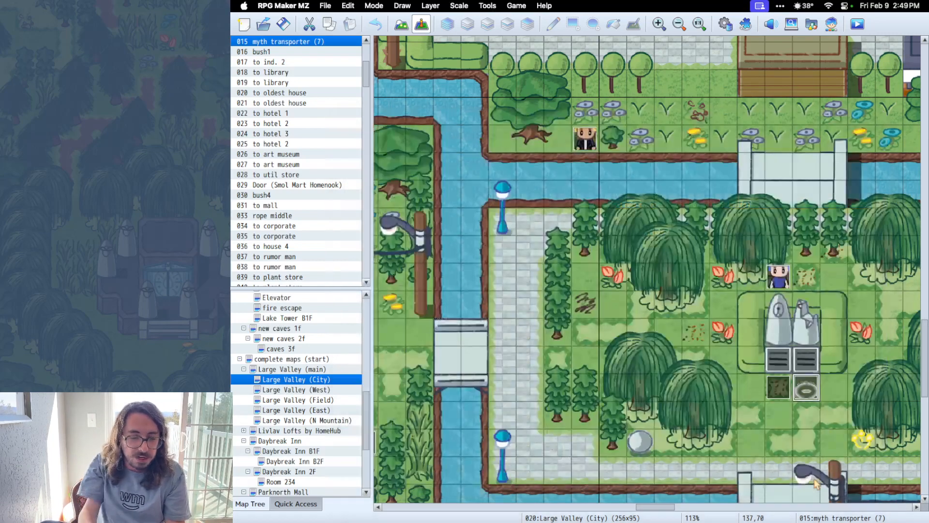
Show the new caves 1f map and open the gate 7 event to review its nested orb conditions.
left_click(294, 329)
scroll(689, 155, "up", 8)
scroll(689, 156, "right", 6)
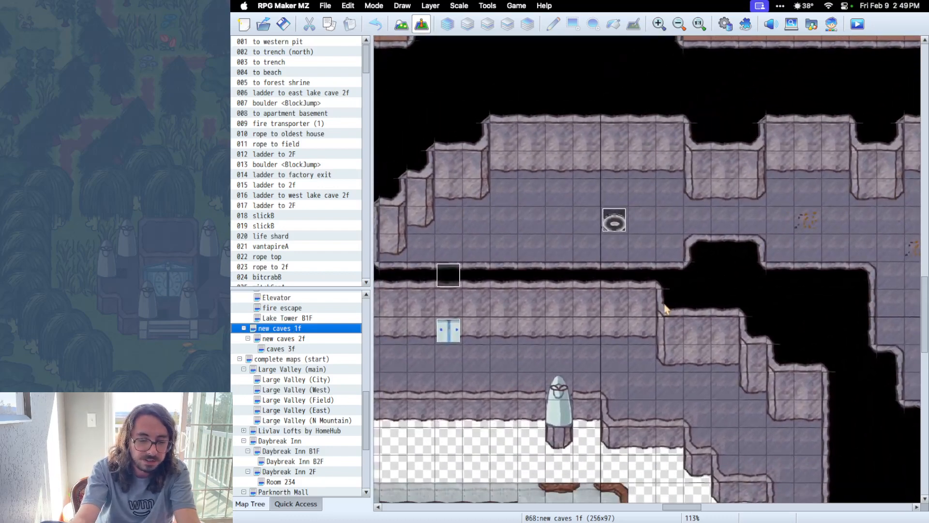
left_click(447, 332)
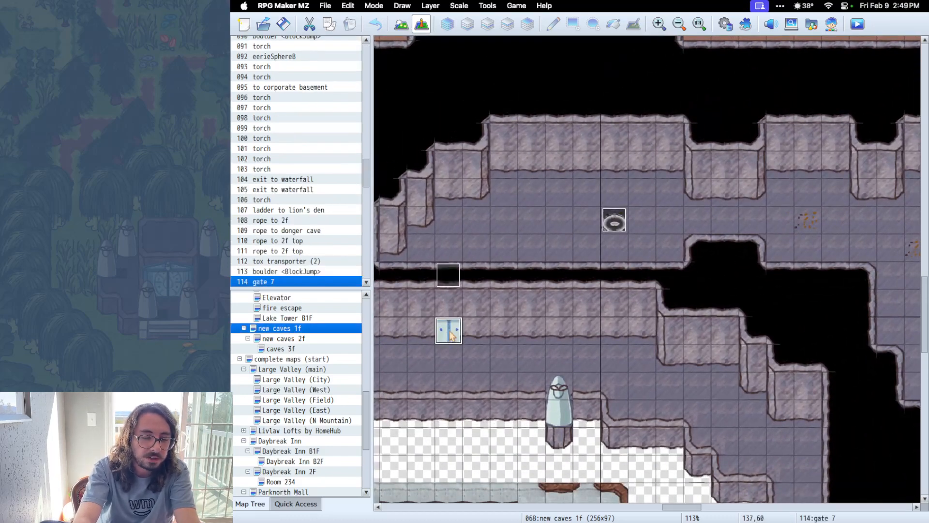
double_click(455, 339)
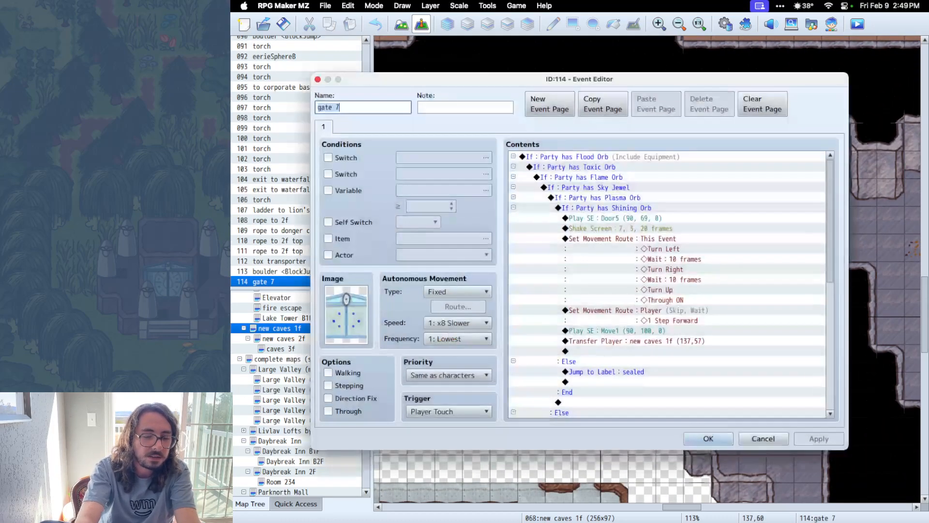
left_click(456, 338)
left_click(456, 340)
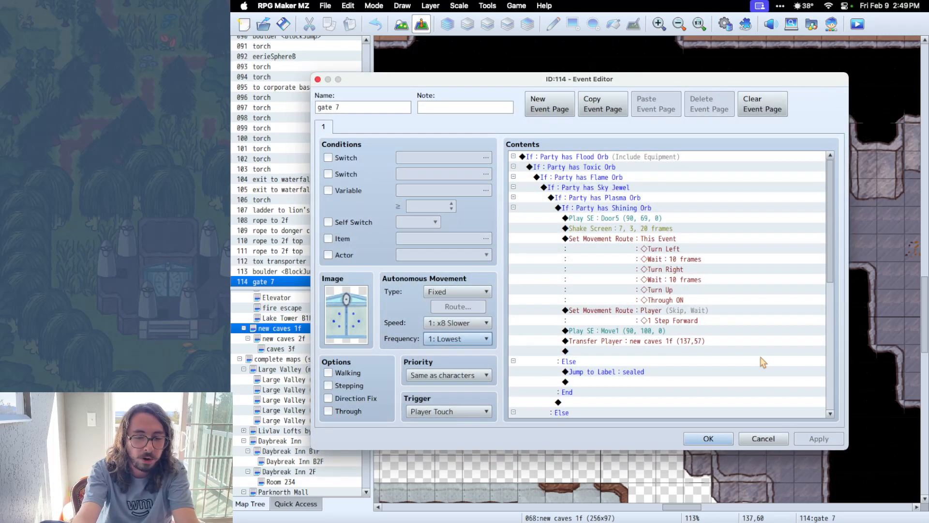
Check the gate artwork on the !$Gate3 sheet, then close the image selection and the event without changes.
double_click(352, 324)
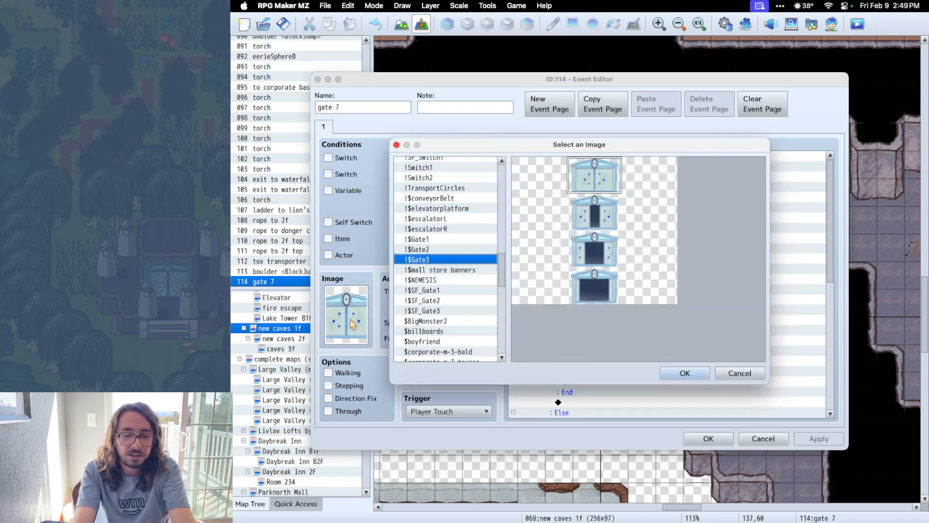
left_click(740, 374)
left_click(763, 439)
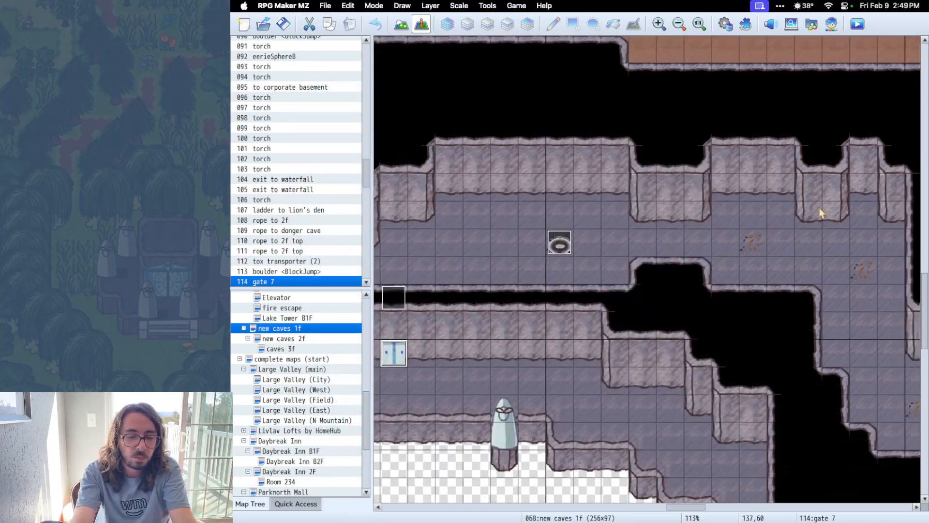
Select the myth transporter (7) event on new caves 1f and look along the passage to its east.
scroll(774, 450, "right", 2)
scroll(774, 450, "up", 1)
left_click(559, 248)
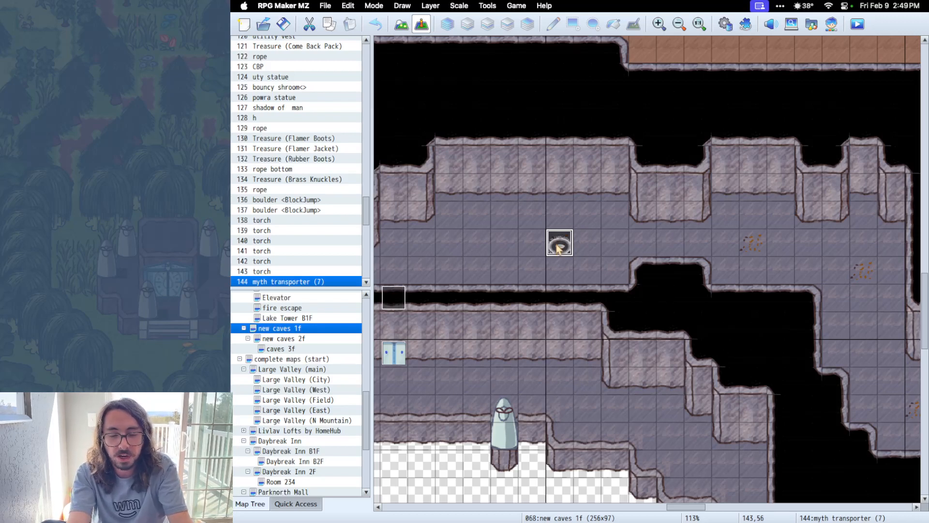
scroll(805, 227, "right", 15)
scroll(806, 227, "up", 3)
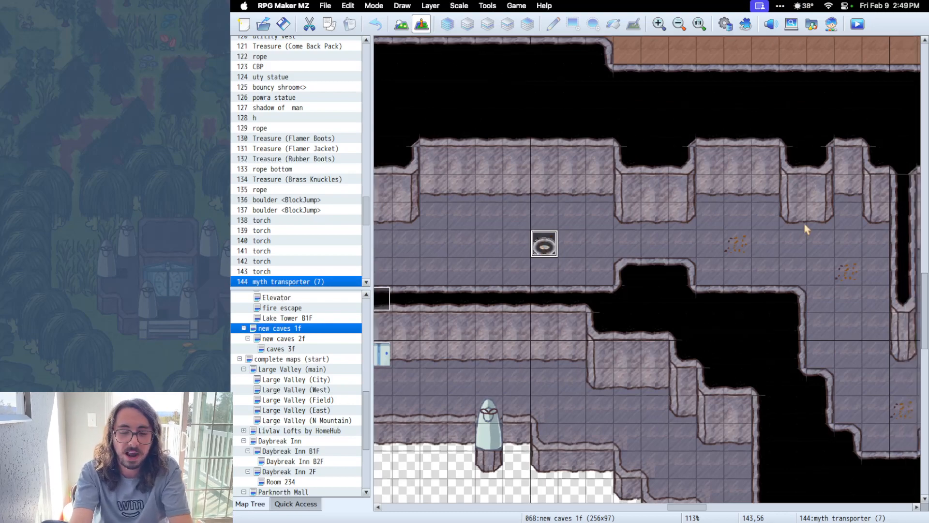
scroll(806, 229, "right", 1)
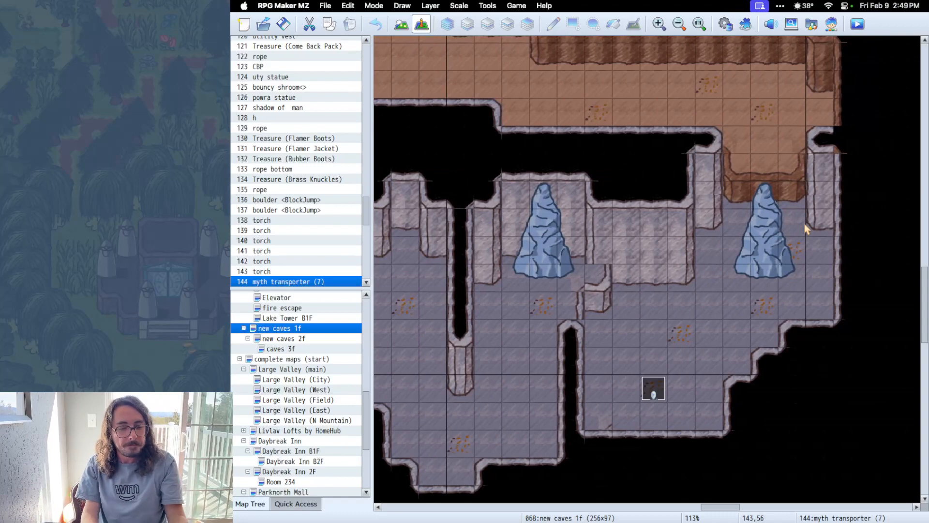
scroll(305, 419, "down", 6)
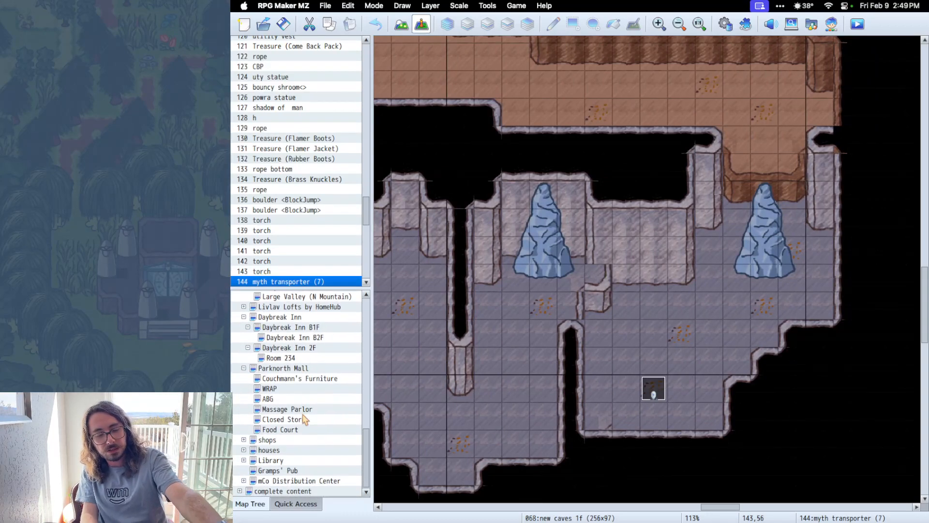
left_click(725, 25)
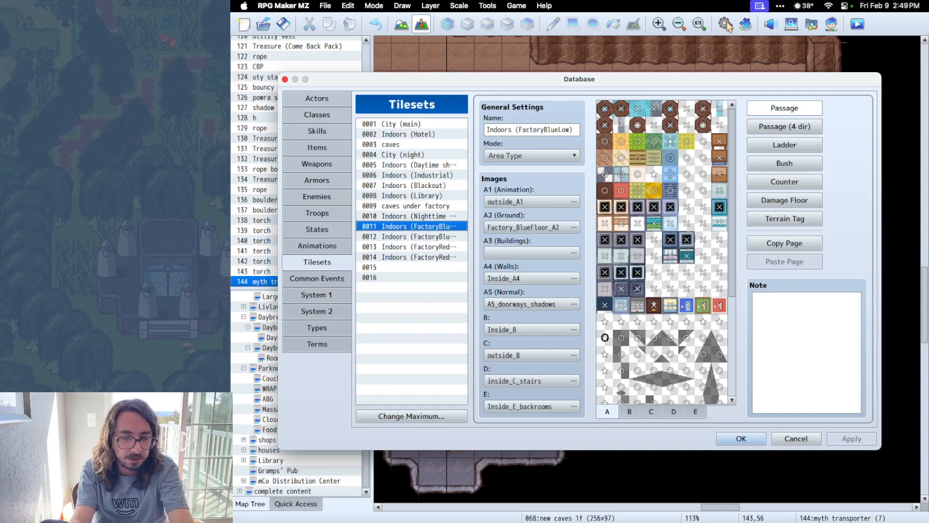
left_click(811, 440)
Show the complete maps (start) map and open the project database.
scroll(308, 345, "down", 10)
scroll(308, 345, "up", 5)
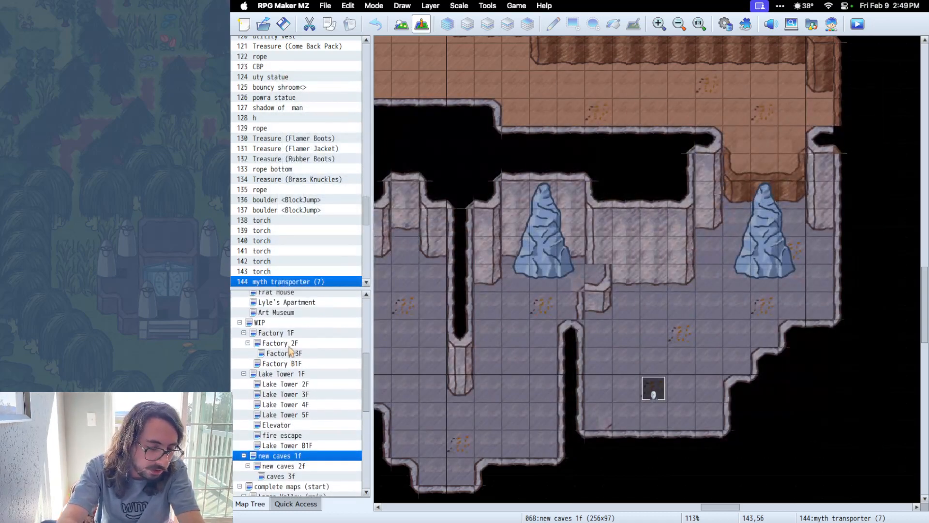
scroll(308, 345, "up", 1)
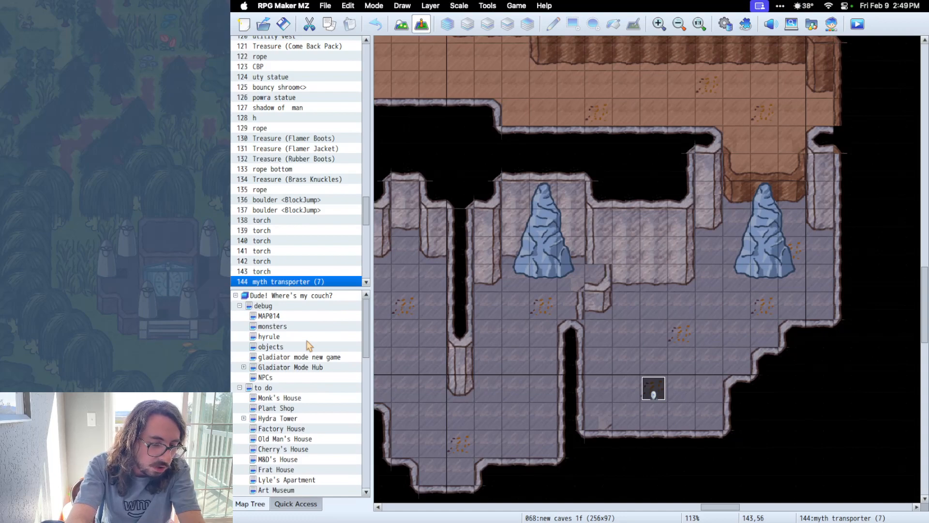
scroll(309, 345, "down", 10)
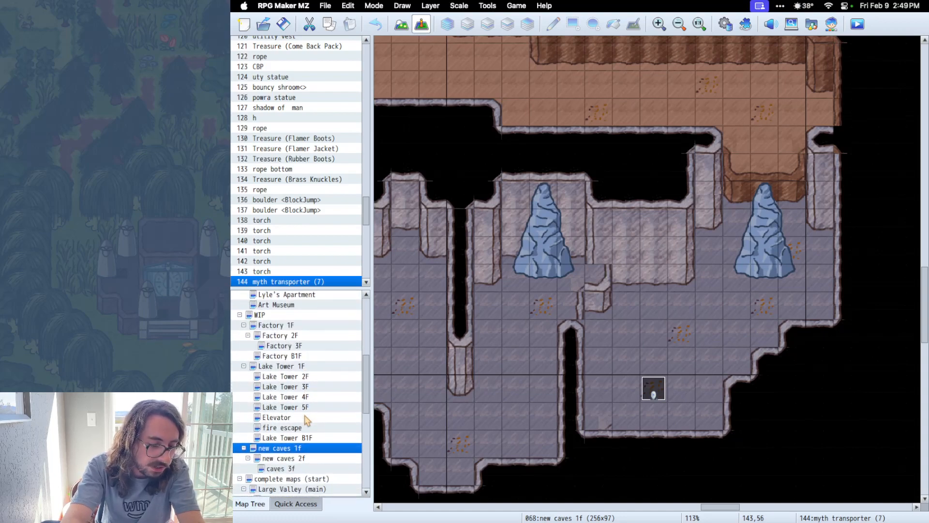
left_click(314, 478)
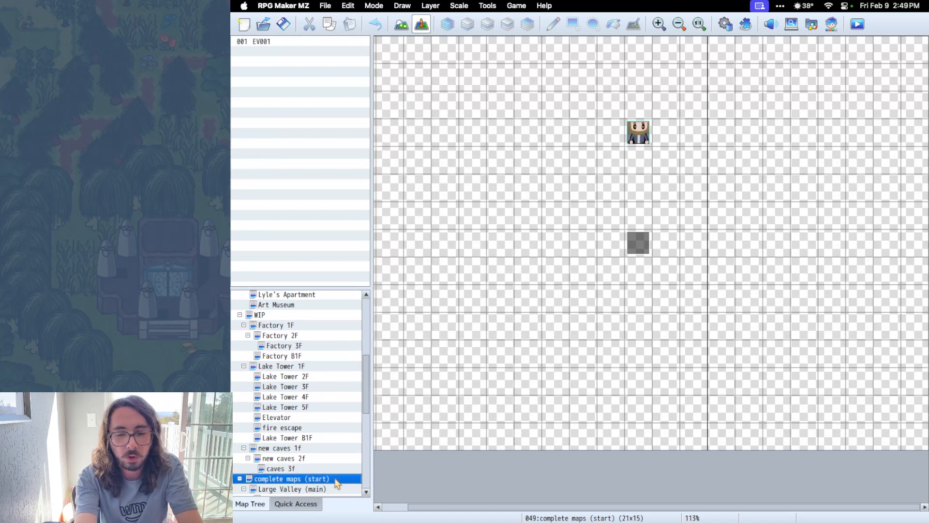
left_click(725, 25)
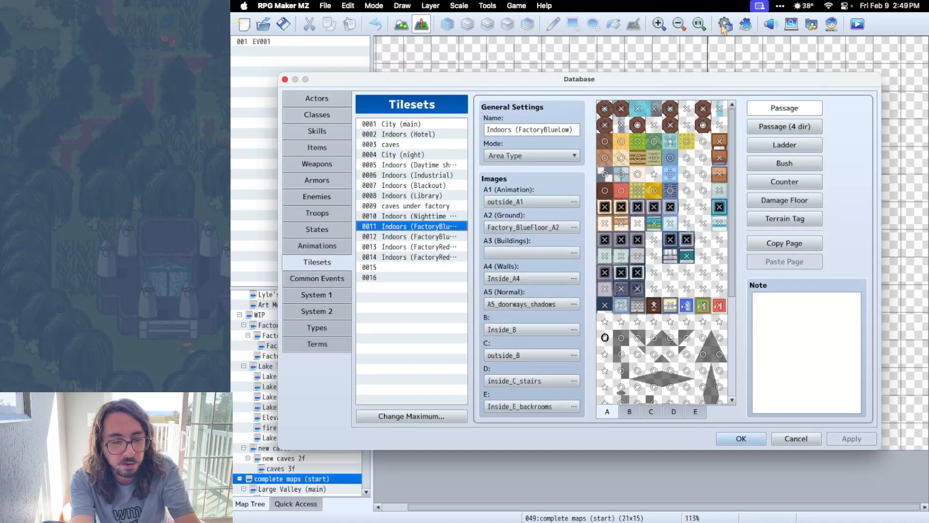
Look through the portraits on the actorFaces_faces sheet for the first actor, then close the image selection and the database without changes.
left_click(312, 99)
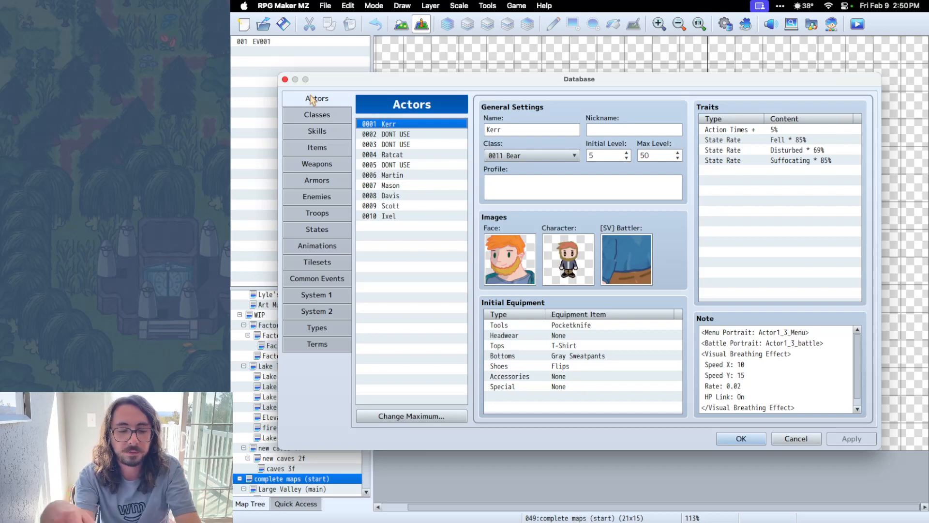
double_click(516, 268)
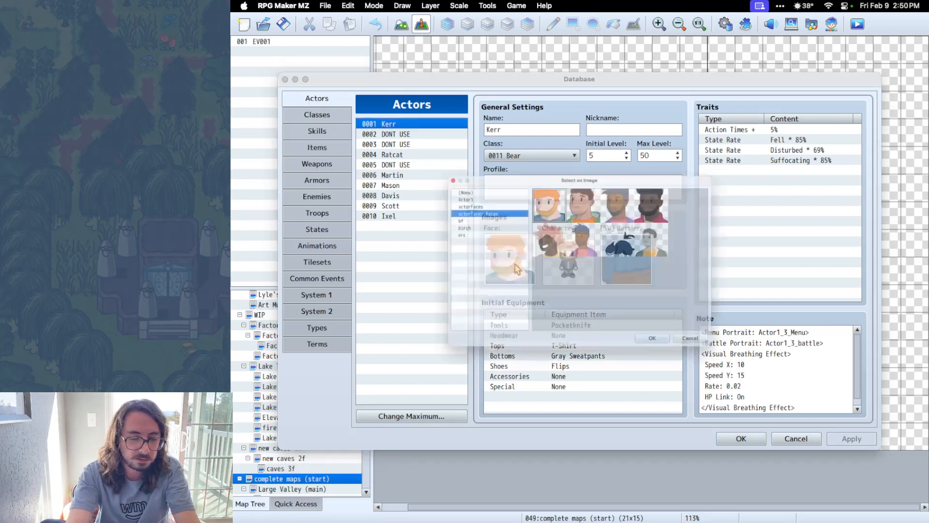
left_click(586, 194)
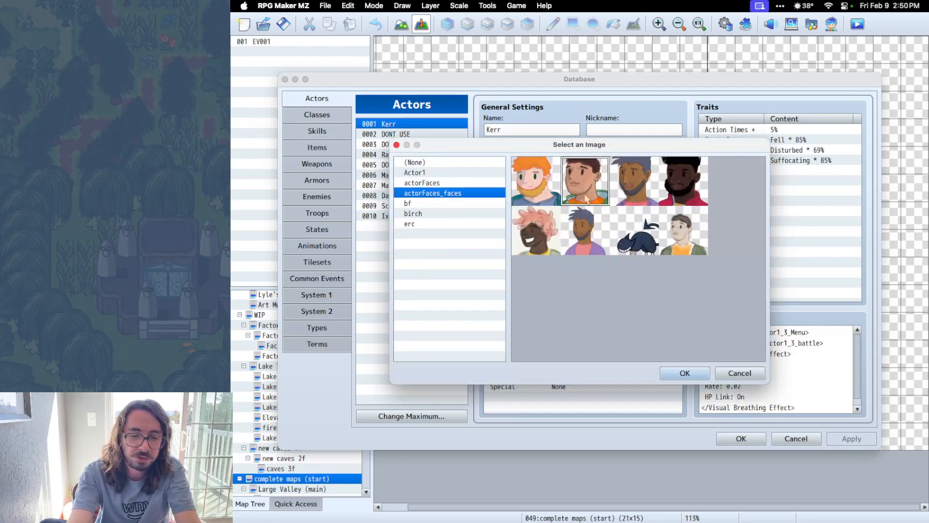
left_click(635, 188)
left_click(681, 183)
left_click(744, 376)
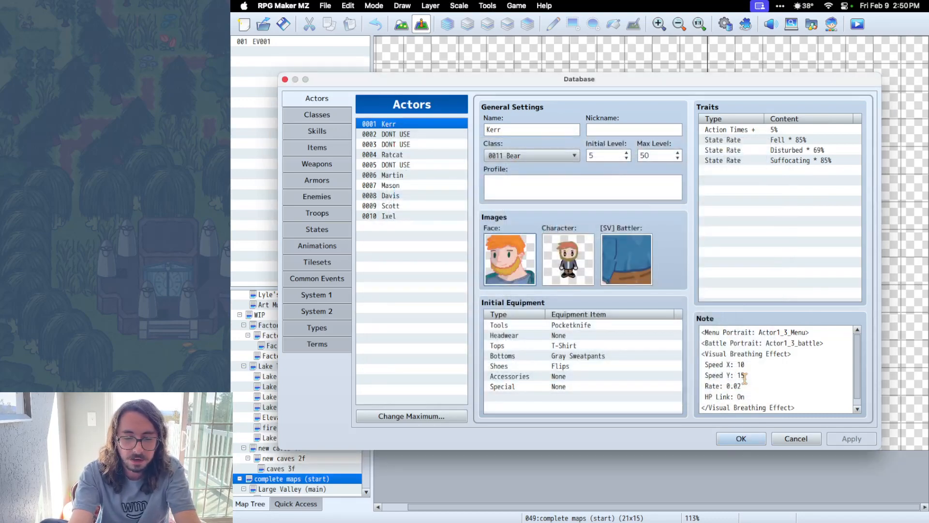
left_click(791, 442)
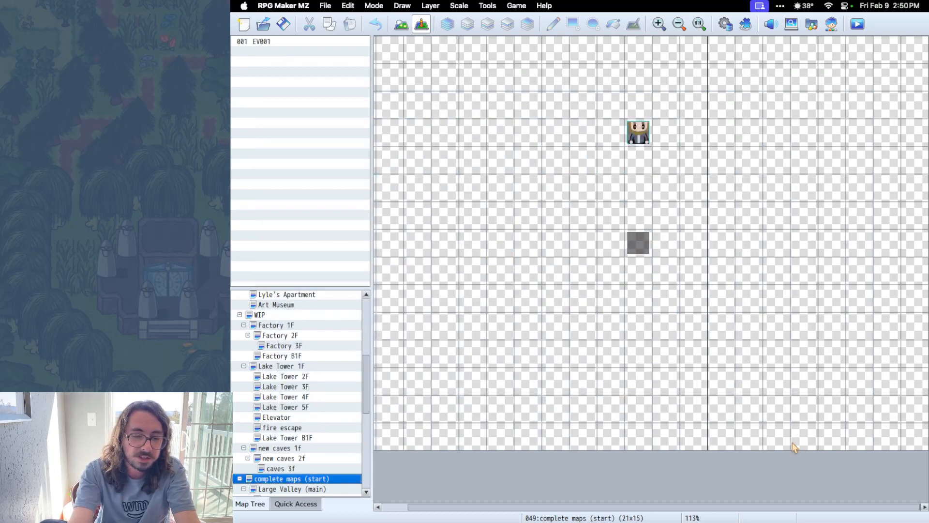
Open the EV001 event on the complete maps (start) map and review its name, class, equipment and lives commands.
left_click(643, 242)
double_click(644, 246)
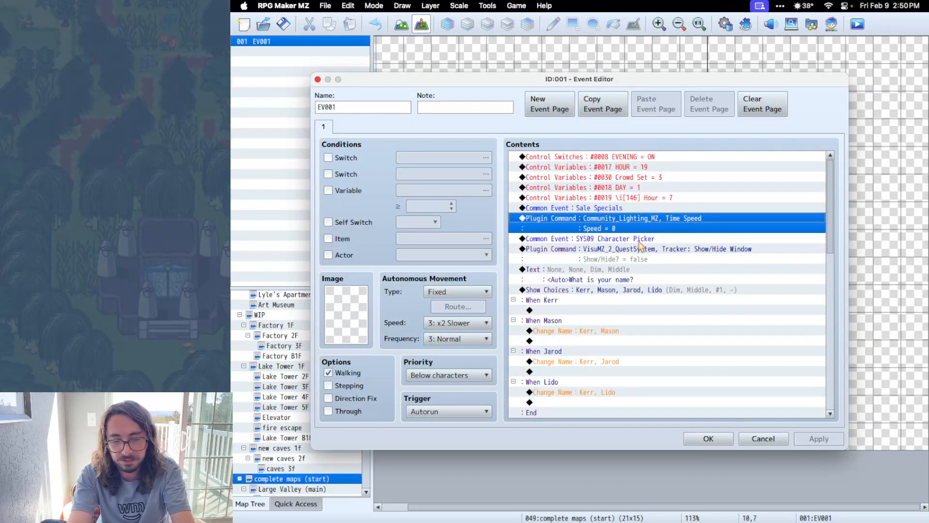
scroll(753, 311, "down", 5)
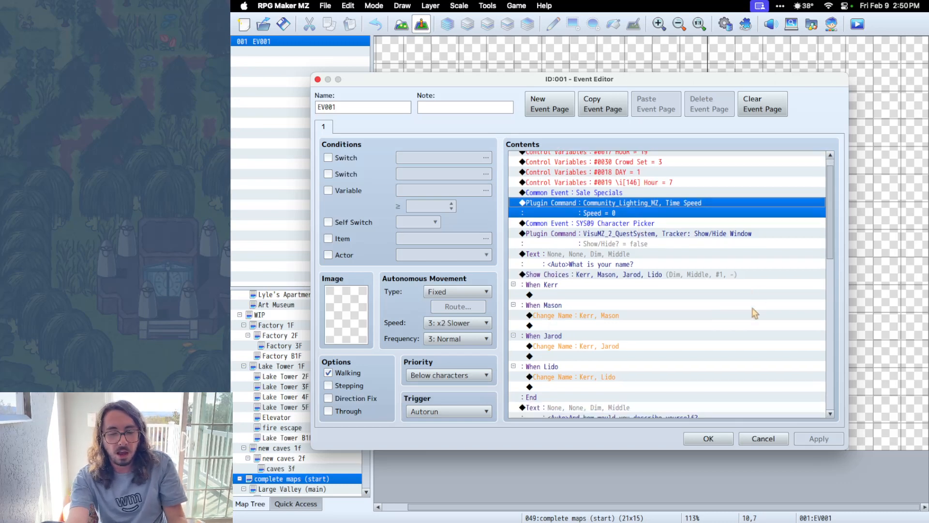
scroll(753, 312, "down", 8)
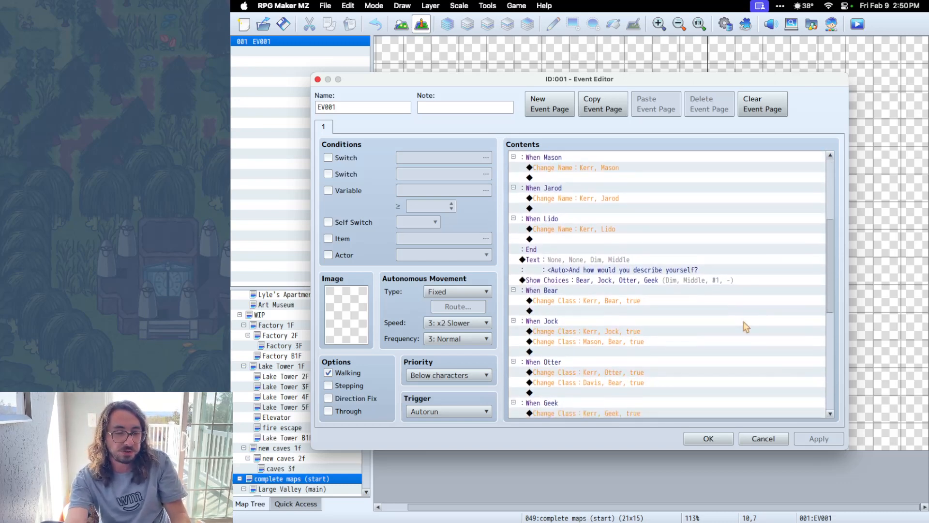
scroll(731, 314, "up", 1)
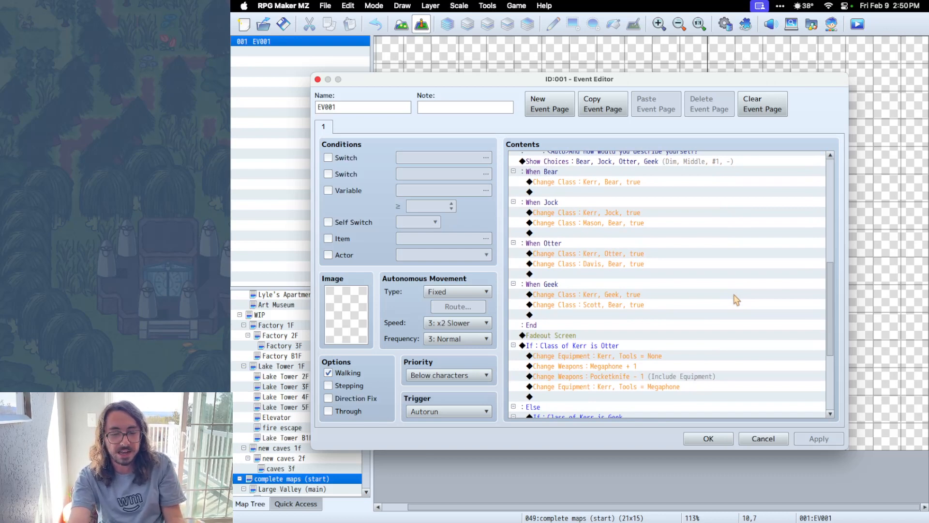
scroll(733, 314, "down", 5)
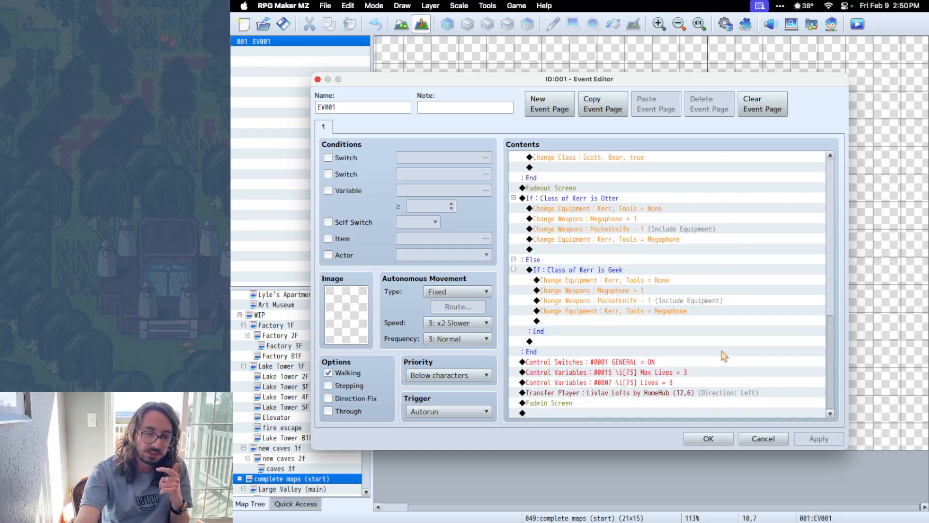
left_click(733, 291)
left_click(753, 301)
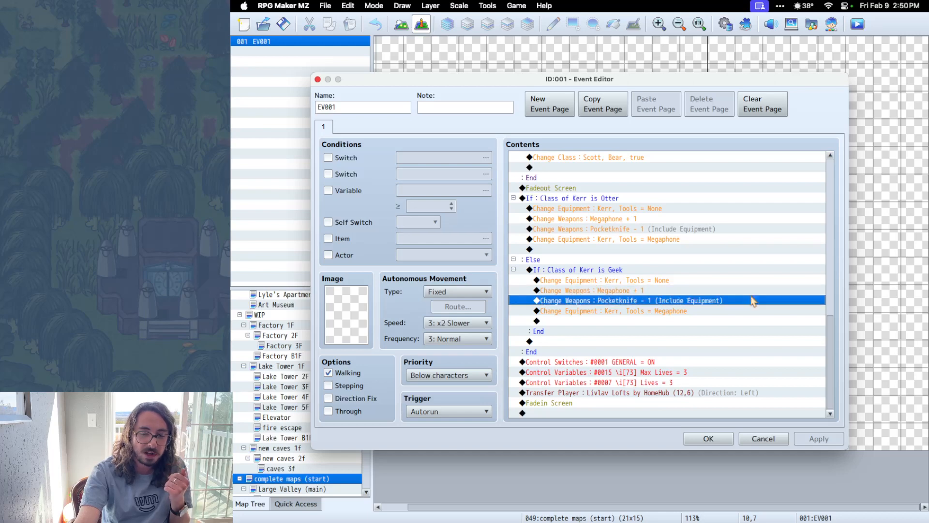
left_click(769, 383)
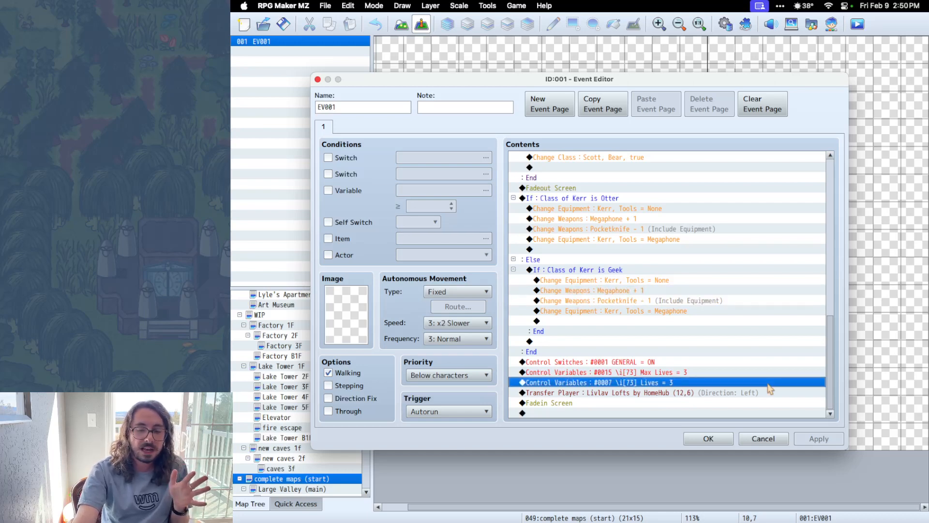
Check the Livlav Lofts by HomeHub destination of EV001's Transfer Player command on its map, then cancel without changes.
left_click(751, 393)
double_click(752, 392)
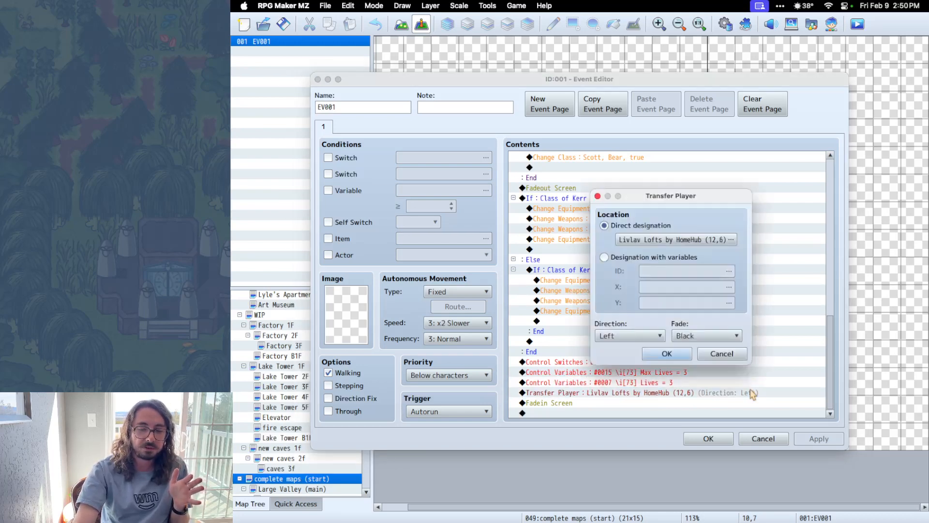
left_click(721, 235)
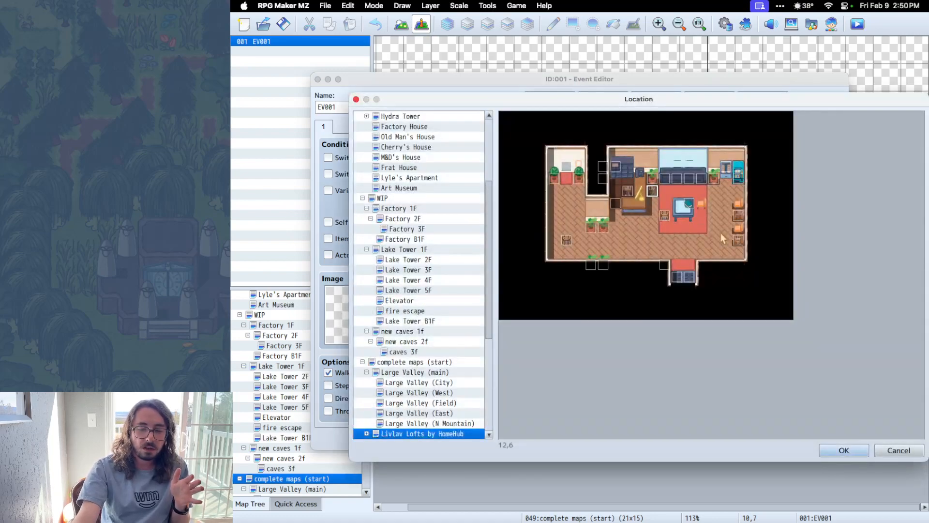
left_click(903, 450)
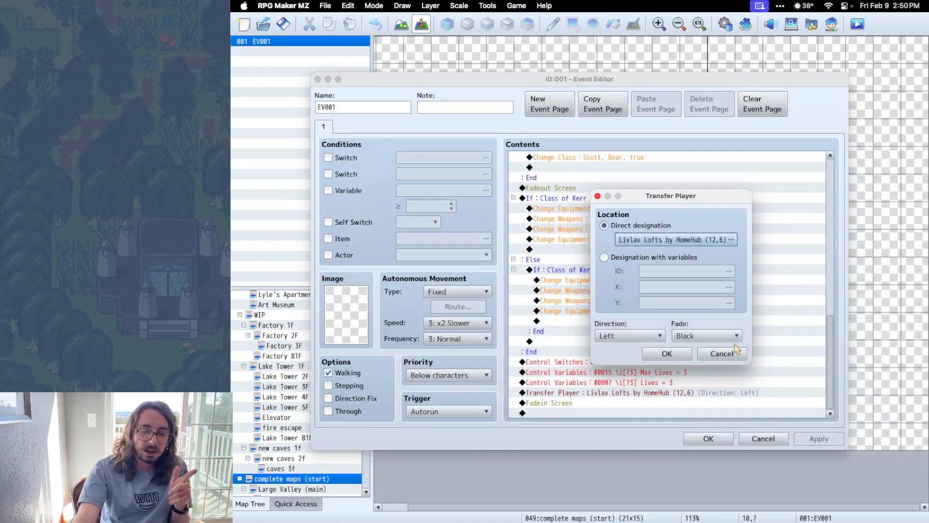
left_click(736, 352)
Locate the SYS09 Character Picker common event call in EV001 and close the event without changes.
scroll(735, 233, "up", 10)
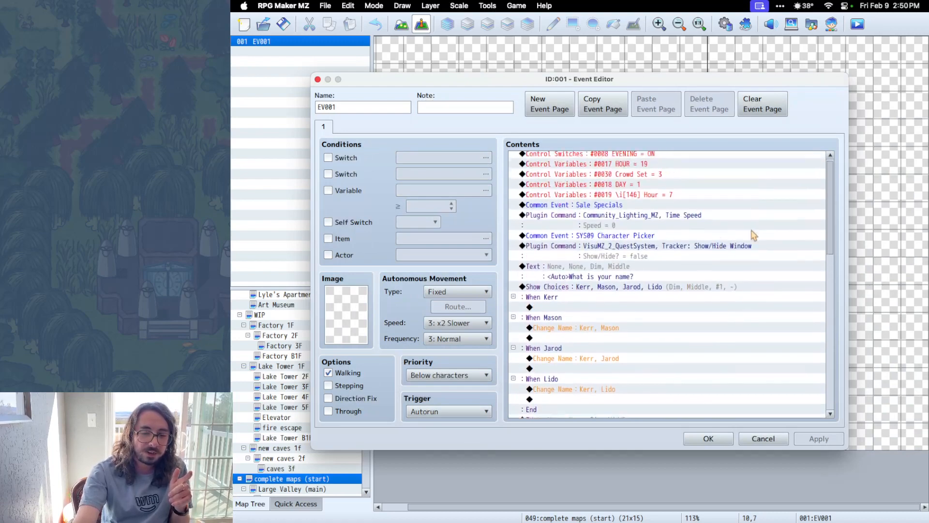
left_click(698, 239)
left_click(784, 442)
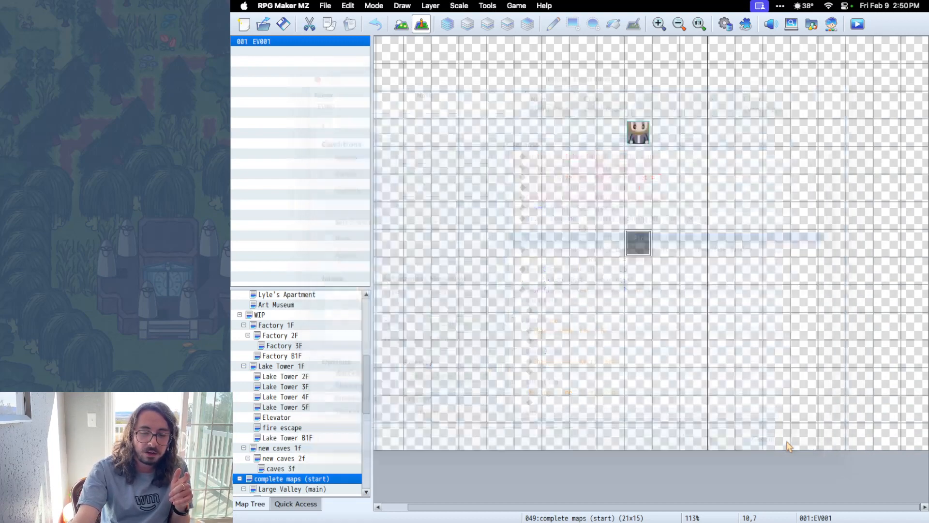
Open the database's common events and select SYS09 Character Picker to show its commands.
key("F9")
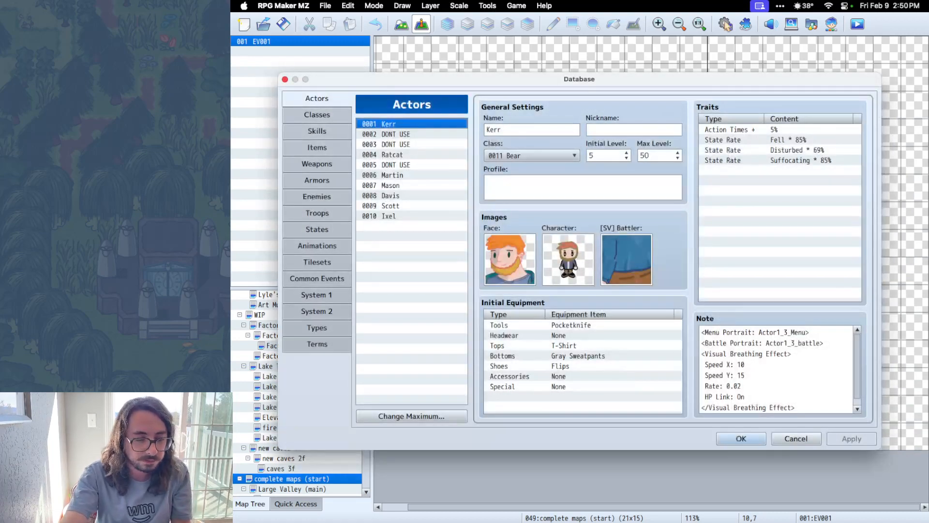
left_click(341, 279)
scroll(410, 214, "up", 15)
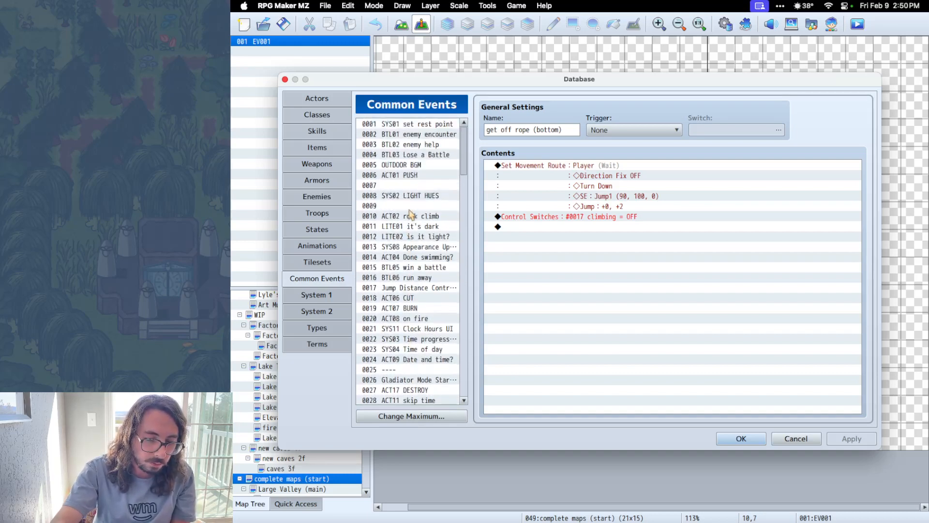
scroll(410, 214, "down", 5)
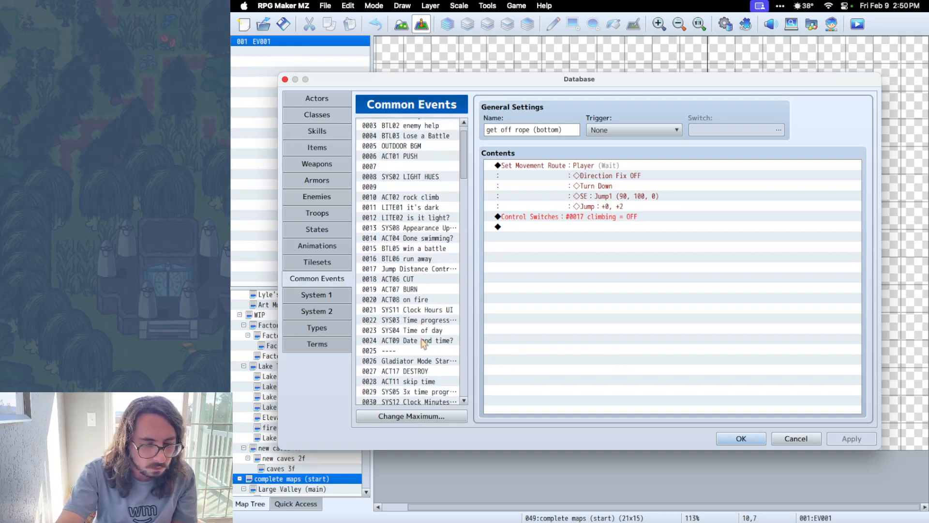
scroll(410, 308, "down", 9)
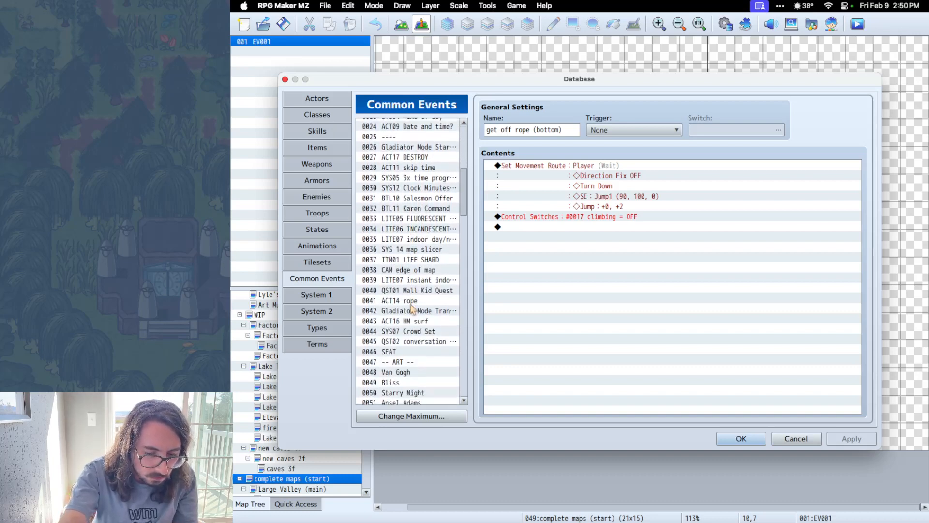
scroll(415, 327, "down", 10)
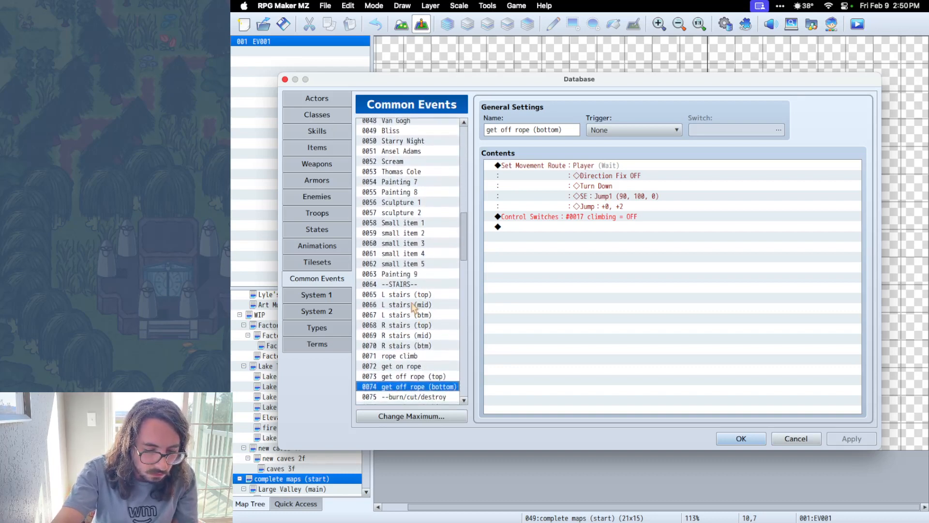
left_click(442, 265)
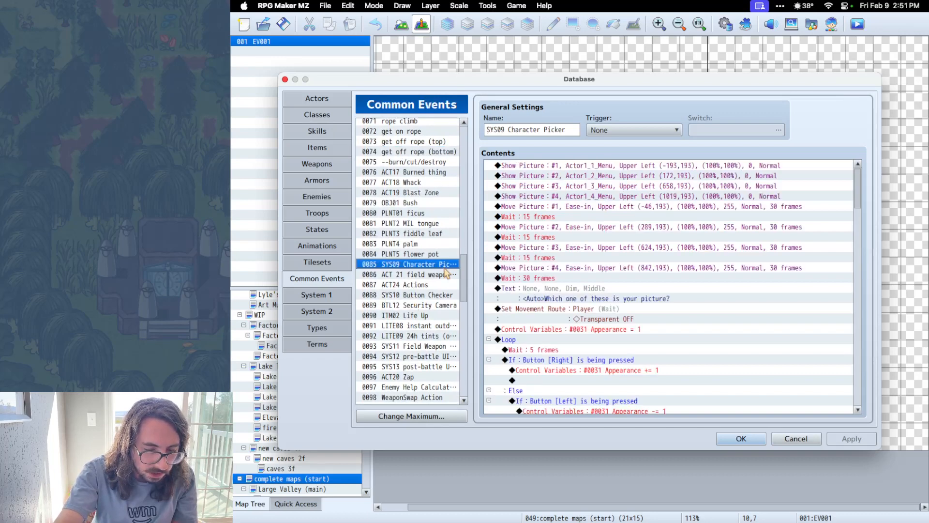
Check the images used by the Show Picture commands for pictures #1 and #2, cancelling each without changes.
double_click(780, 165)
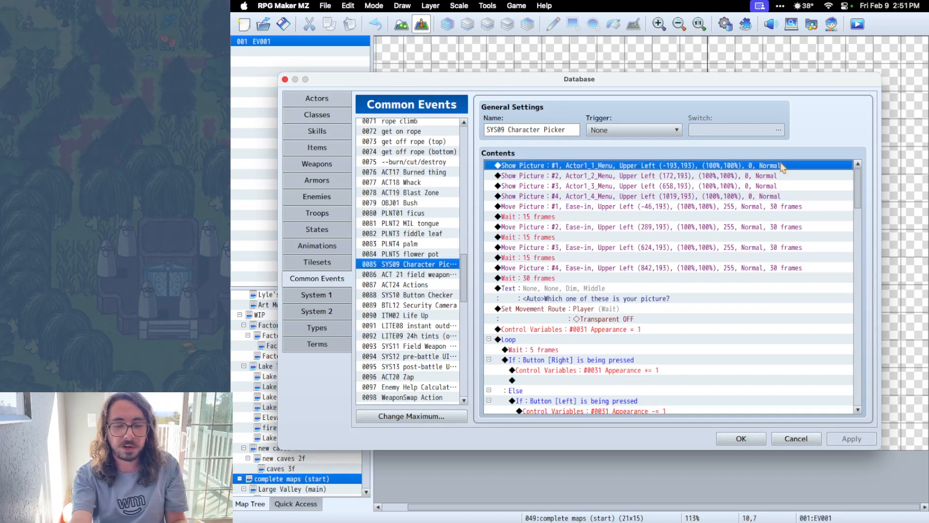
left_click(706, 228)
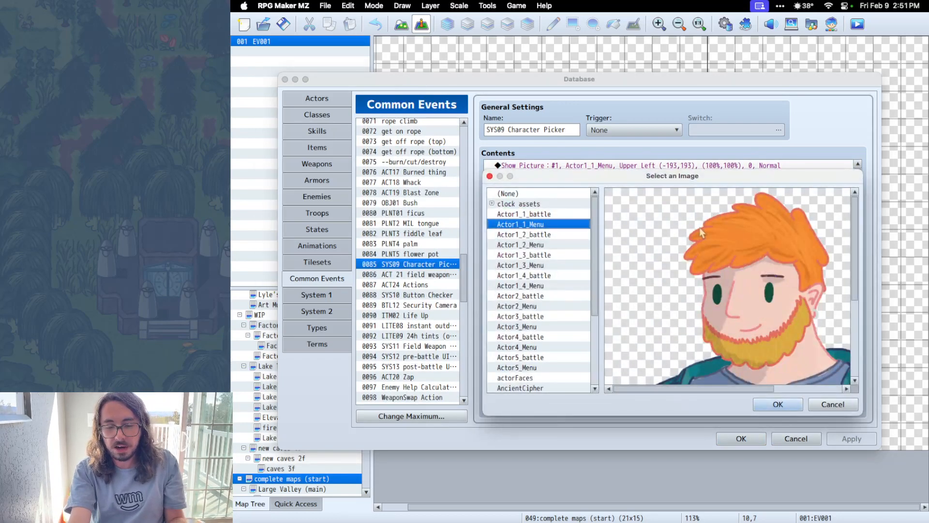
left_click(845, 404)
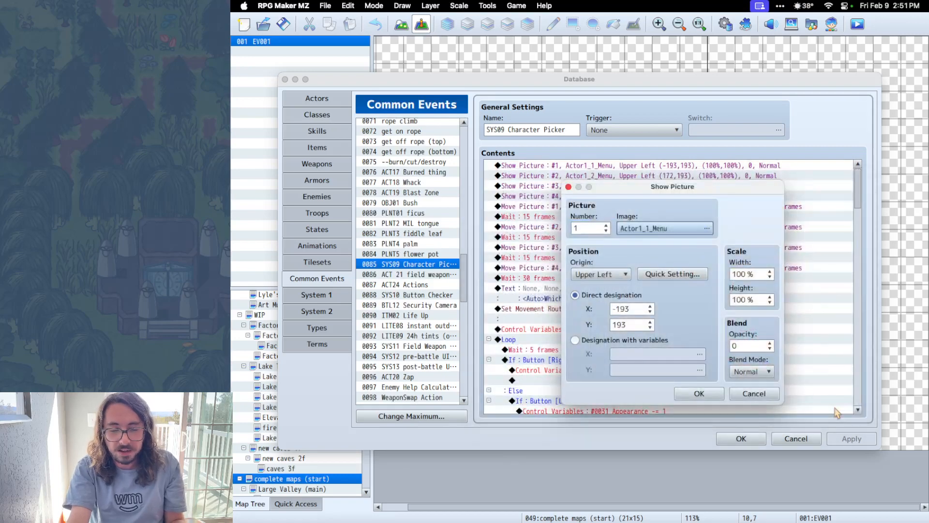
left_click(755, 395)
double_click(771, 176)
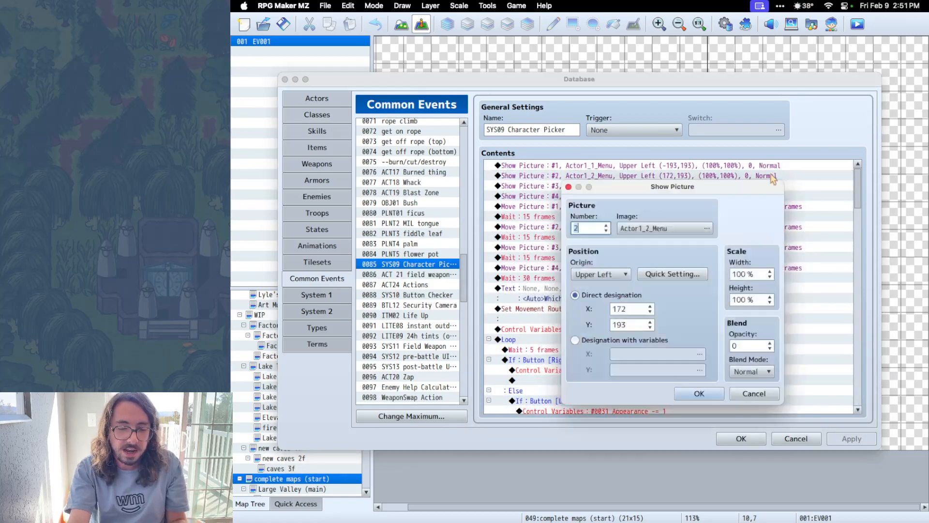
left_click(688, 228)
left_click(848, 408)
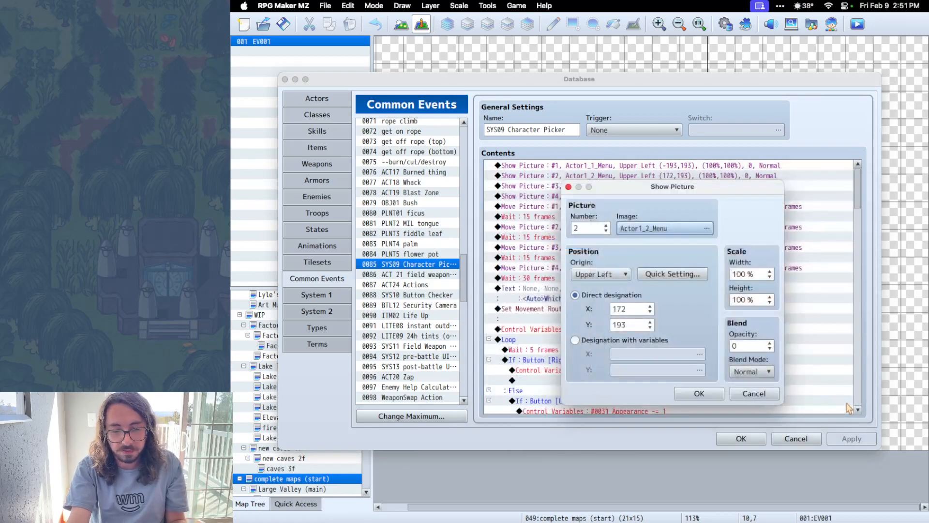
left_click(754, 394)
Examine the Character Picker's loop: the left/right button input, Appearance wraparound, picture movements and OK button branches.
scroll(740, 273, "down", 10)
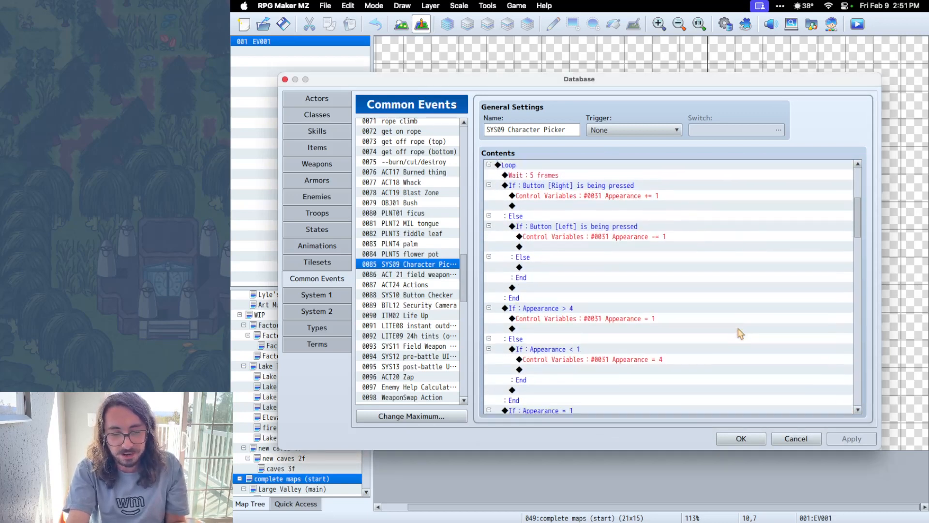
scroll(739, 273, "up", 3)
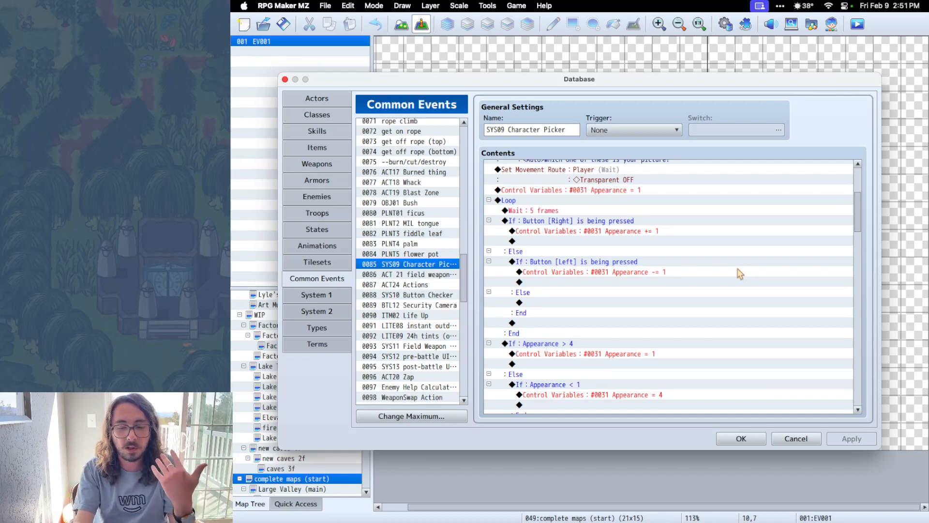
scroll(740, 273, "down", 15)
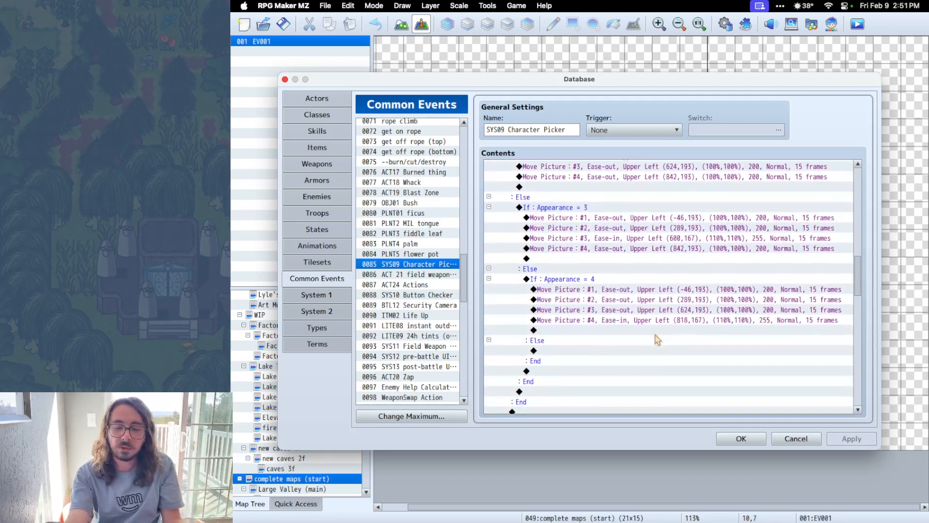
scroll(678, 339, "down", 2)
scroll(697, 336, "up", 5)
scroll(725, 319, "down", 10)
scroll(746, 307, "up", 4)
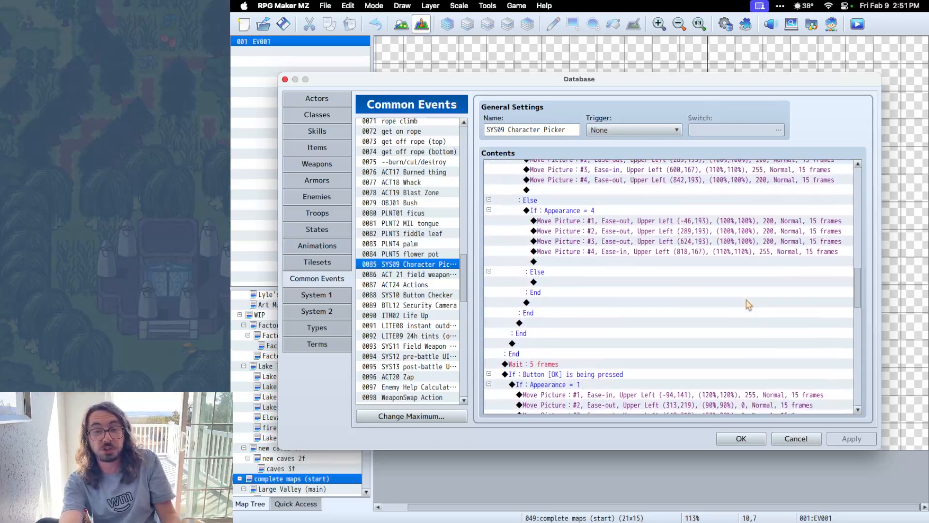
scroll(749, 305, "down", 1)
scroll(752, 304, "up", 10)
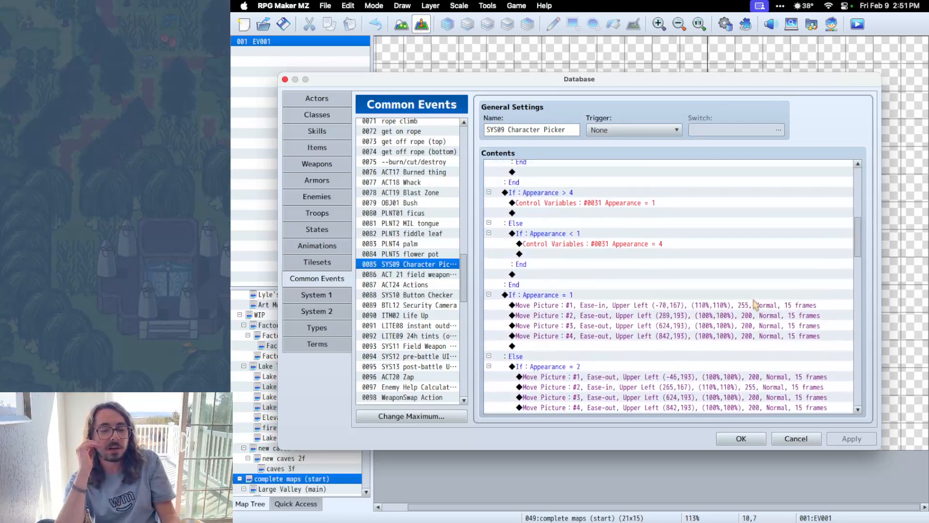
scroll(755, 304, "up", 2)
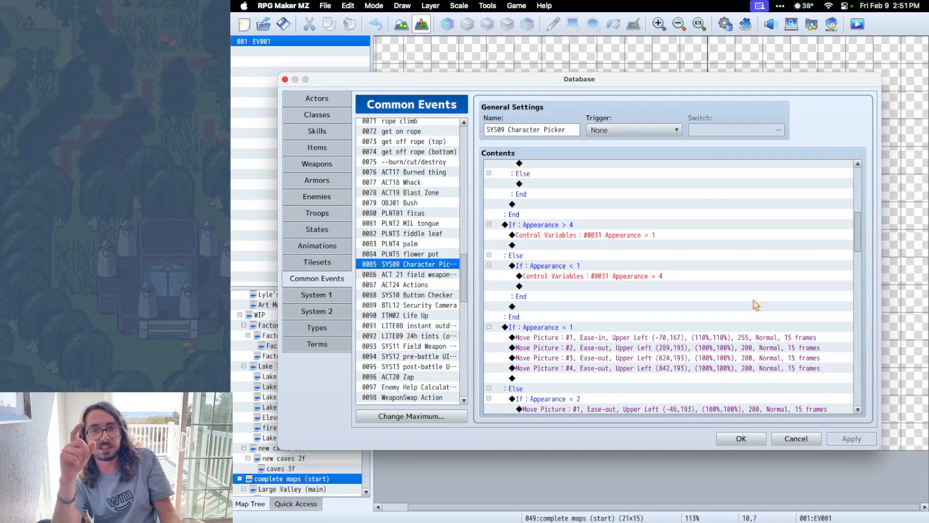
scroll(745, 309, "down", 8)
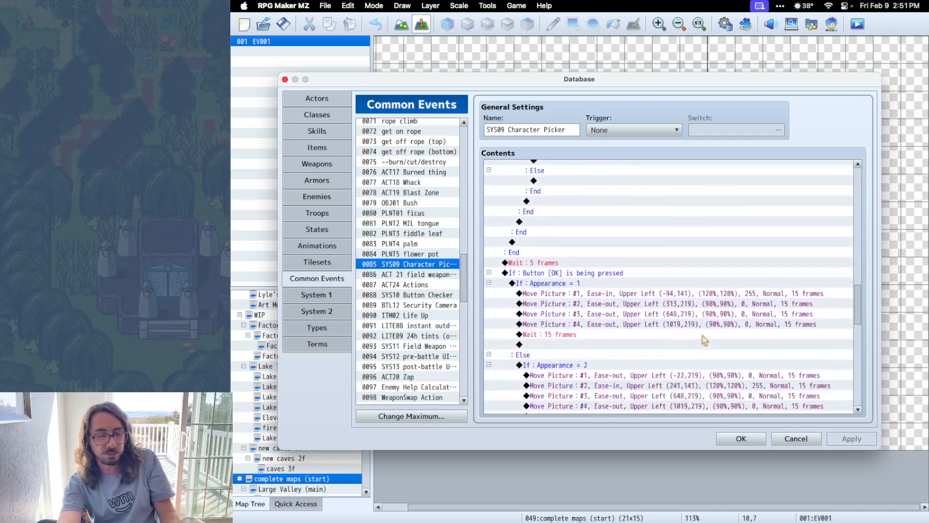
Examine the Character Picker's OK button branches for Appearance 3 and 4, including their picture movements and waits.
scroll(703, 335, "down", 1)
left_click_drag(733, 375, 732, 364)
scroll(694, 322, "down", 8)
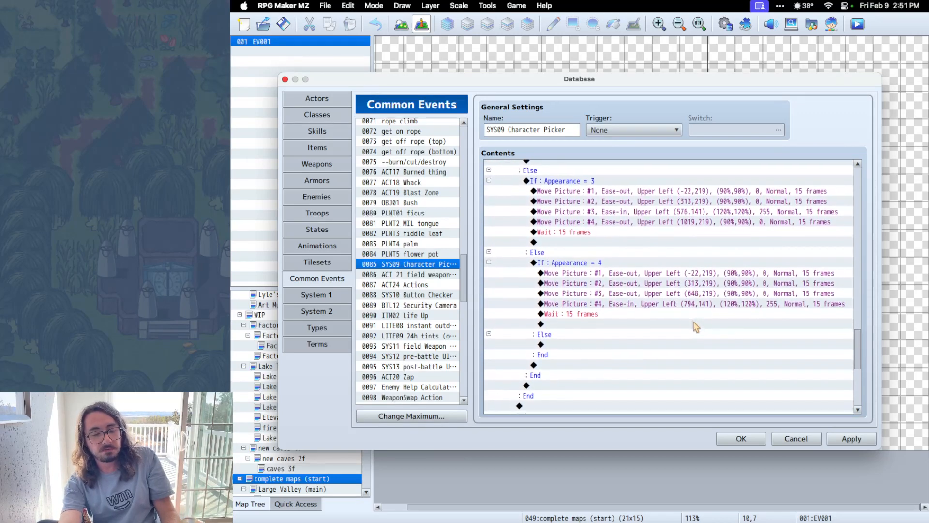
scroll(696, 327, "down", 1)
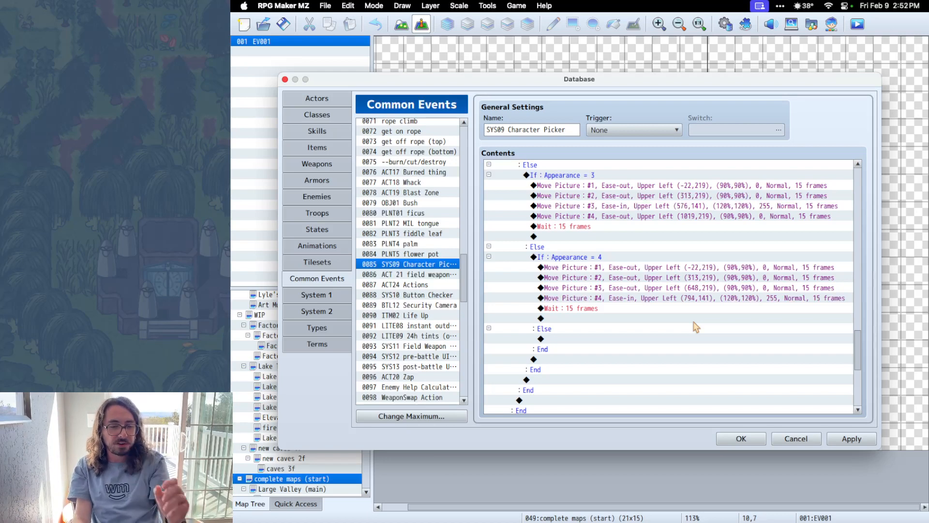
Find the SYS05 3x time progression common event and show its commands.
scroll(401, 196, "down", 3)
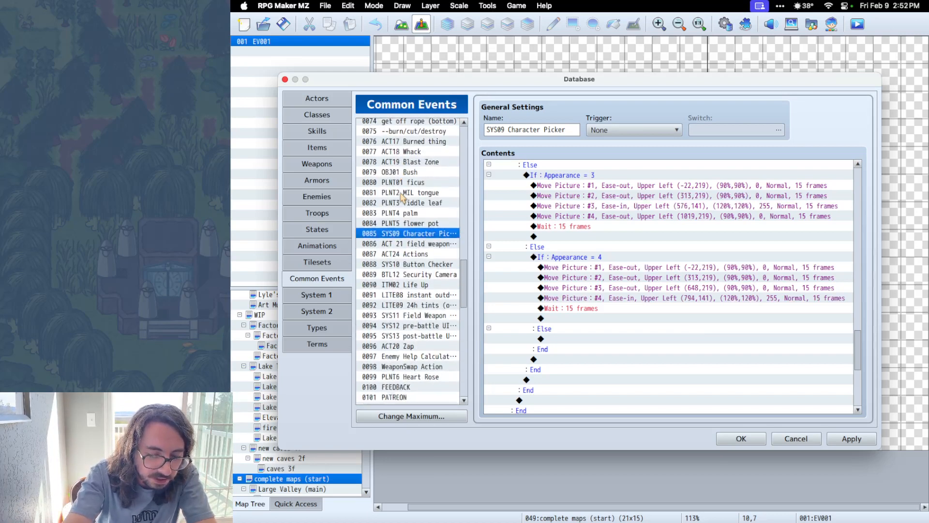
scroll(402, 196, "down", 2)
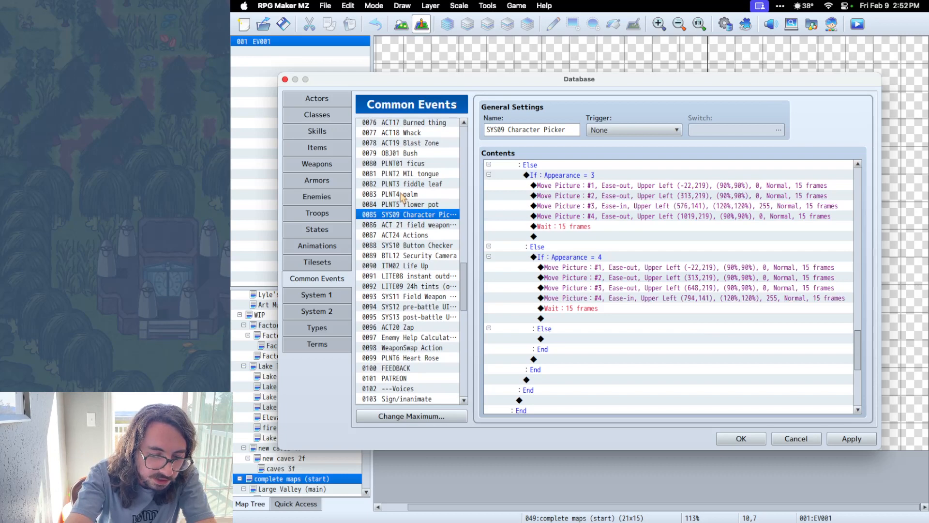
scroll(402, 196, "up", 17)
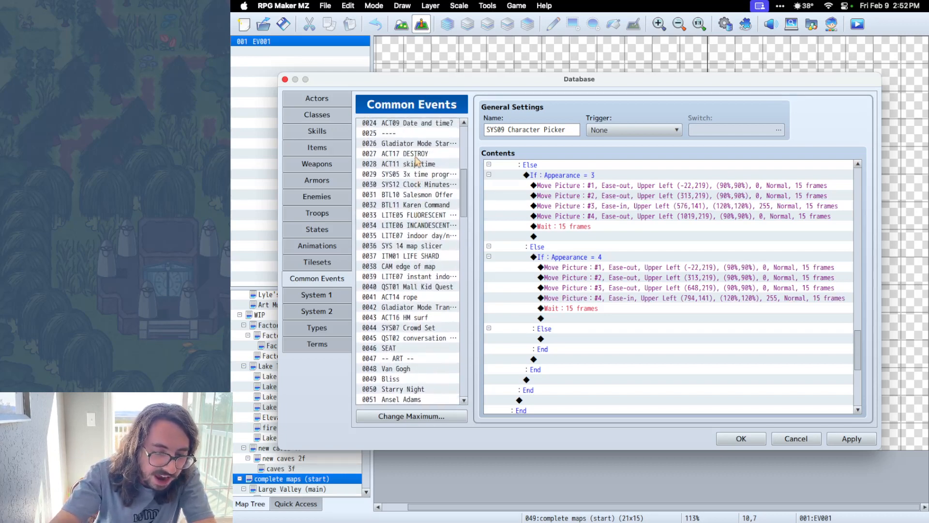
scroll(417, 161, "up", 3)
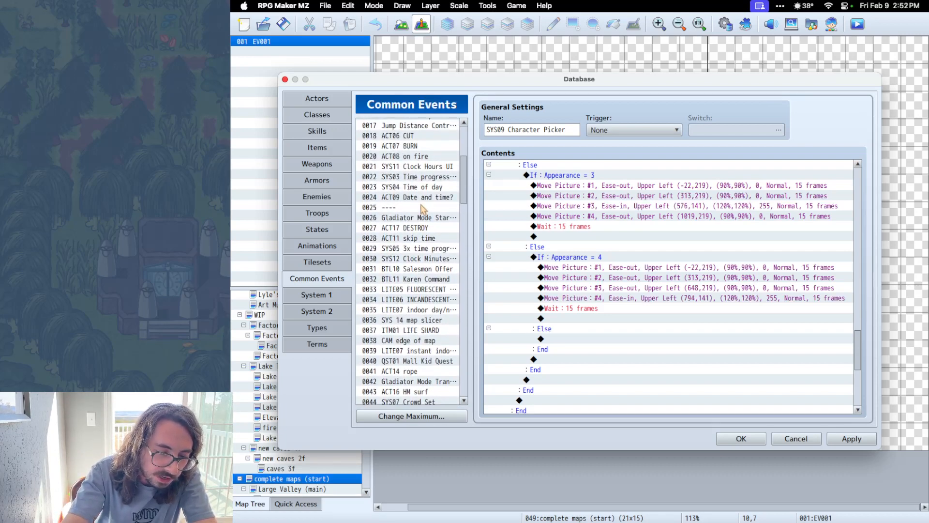
left_click(443, 259)
left_click(442, 250)
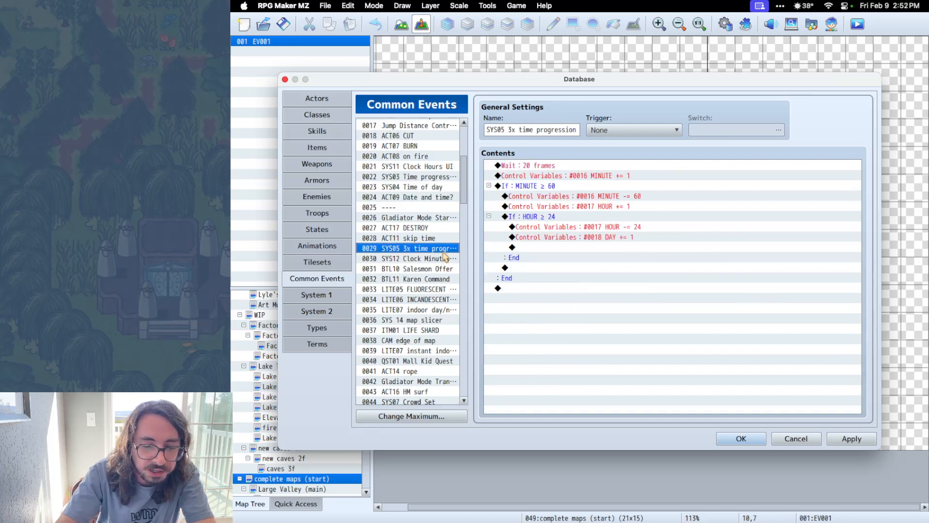
Review the commands of the SYS03 Time progression, SYS04 Time of day and ACT09 Date and time? common events.
scroll(445, 256, "up", 2)
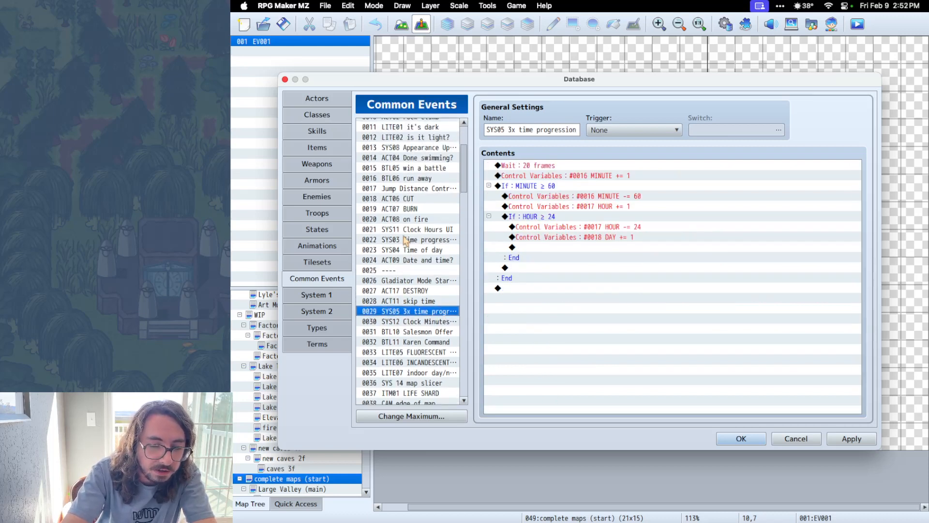
left_click(444, 229)
left_click(443, 240)
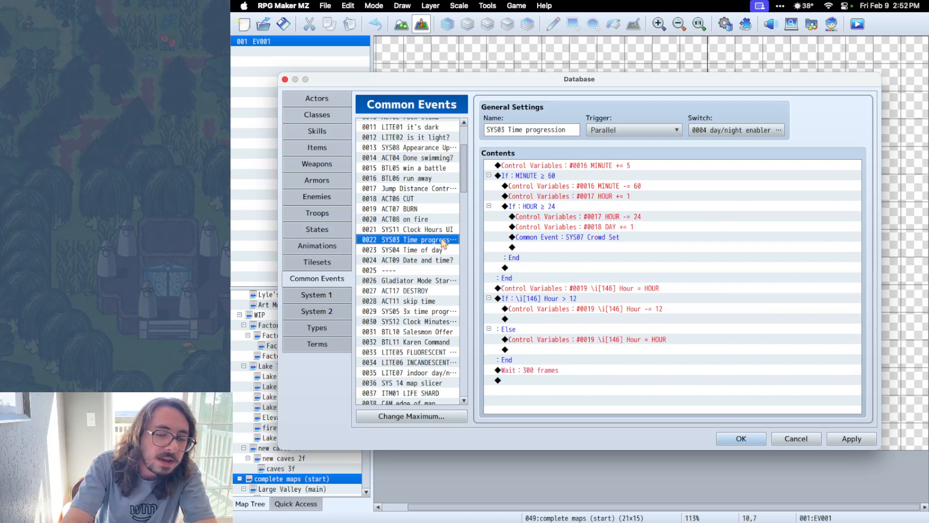
left_click(449, 231)
left_click(448, 250)
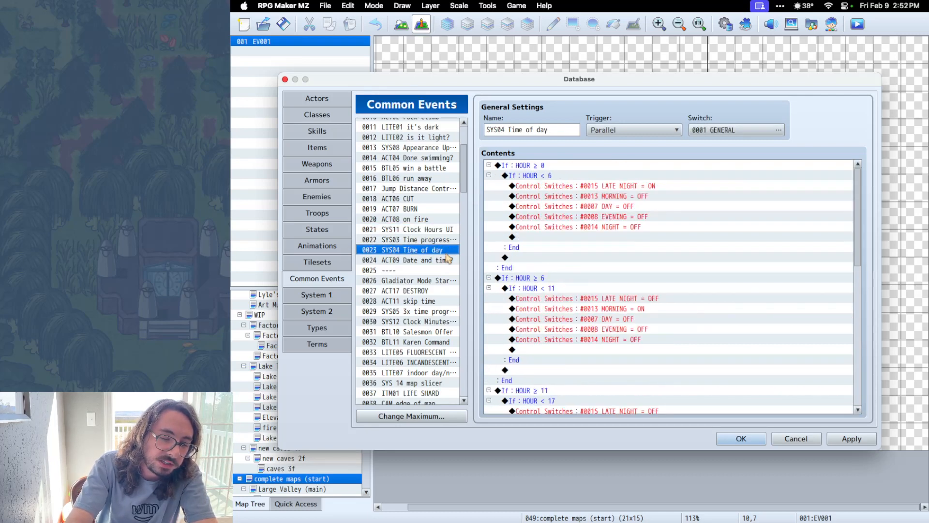
left_click(448, 260)
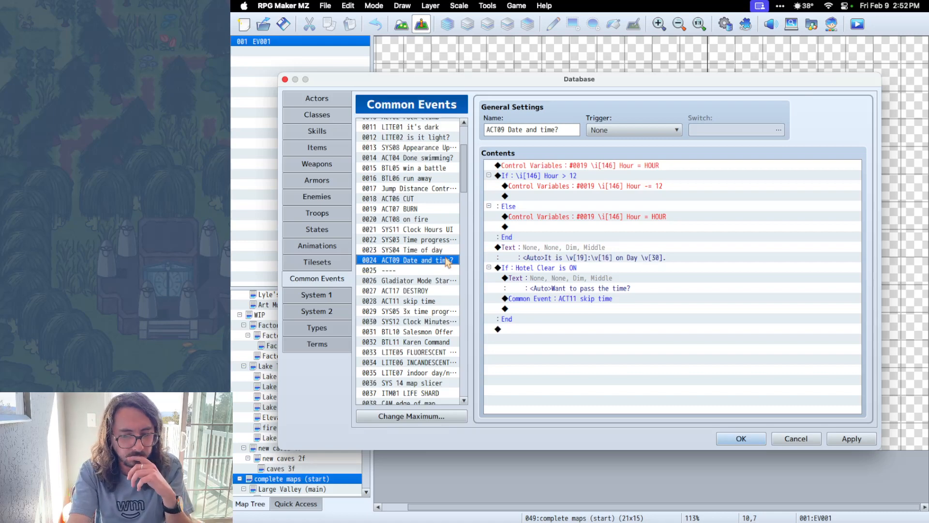
Show the SYS11 Clock Hours UI common event and open the image selection of its first Show Picture command.
left_click(436, 229)
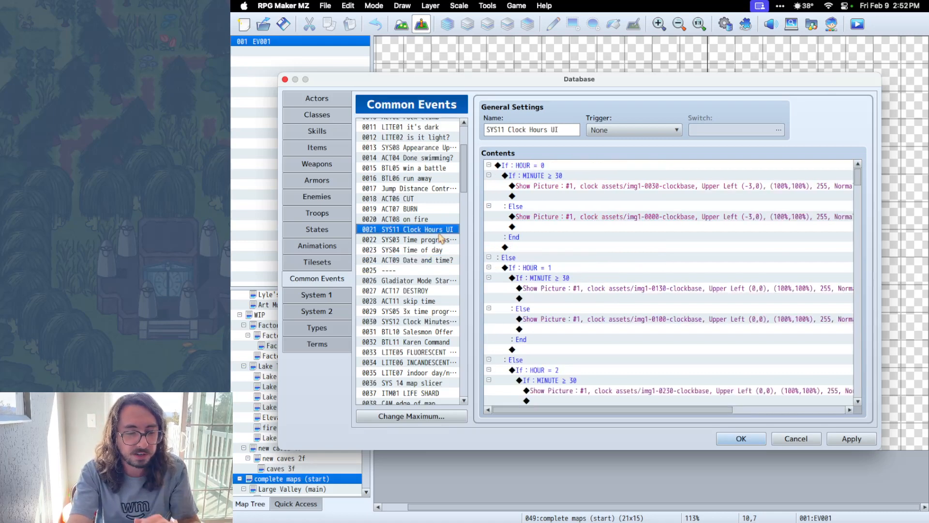
left_click(671, 184)
left_click(671, 185)
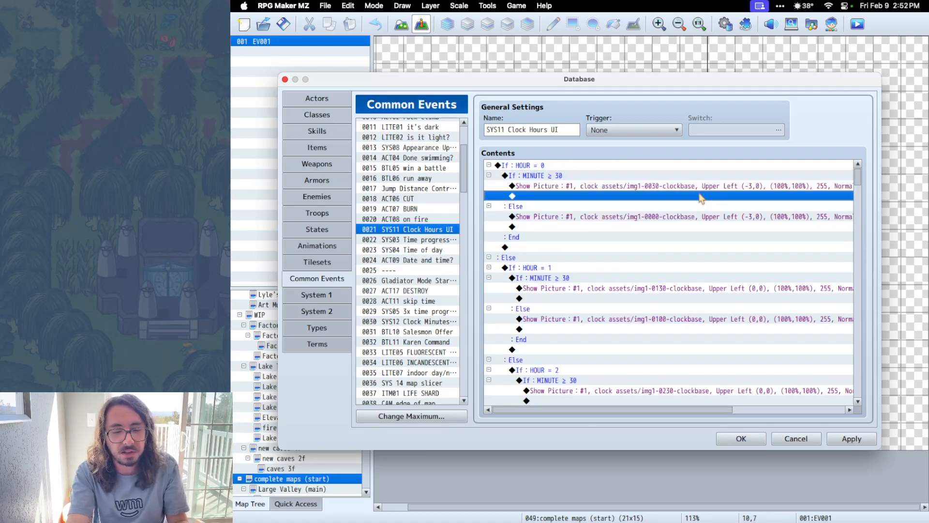
double_click(671, 185)
left_click(689, 229)
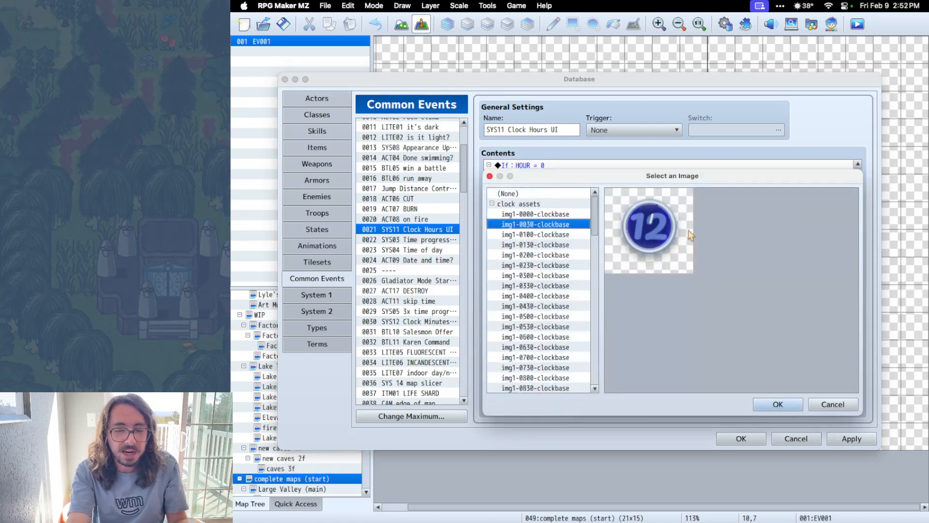
Preview the clock assets images one after another from img1-0000-clockbase onward, and cancel the image and Show Picture settings without changes.
left_click(570, 207)
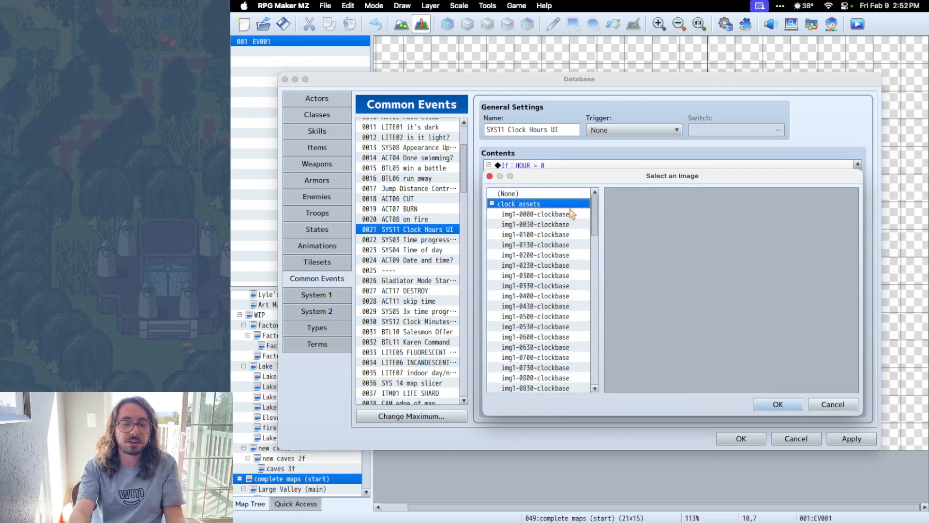
left_click(564, 215)
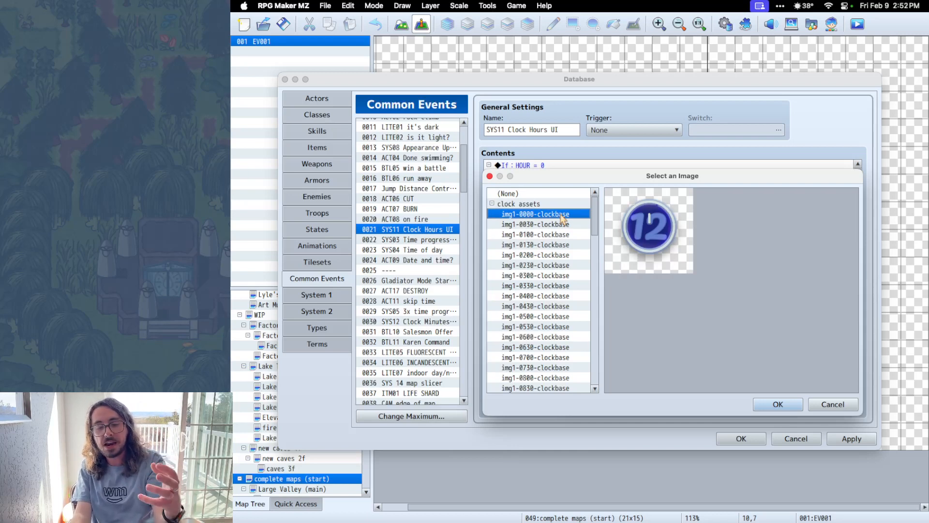
key("Down")
key("Down")
key("Down")
key("Down")
key("Down")
key("Down")
key("Down")
key("Down")
key("Down")
key("Down")
key("Down")
key("Down")
key("Down")
key("Down")
key("Down")
key("Down")
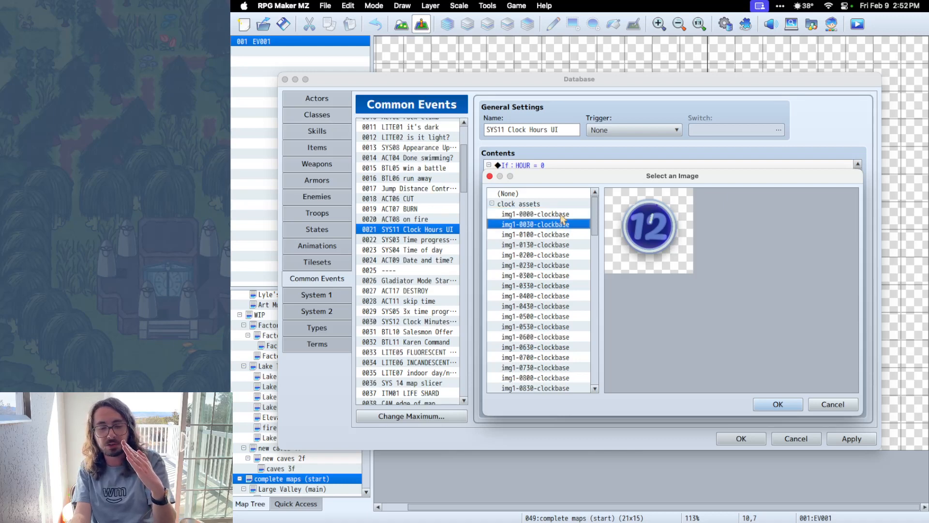
key("Down")
key("Down")
key("Down")
key("Down")
key("Down")
key("Down")
key("Down")
key("Down")
key("Down")
key("Down")
key("Down")
key("Down")
key("Down")
key("Down")
key("Down")
key("Down")
key("Down")
key("Down")
key("Down")
key("Down")
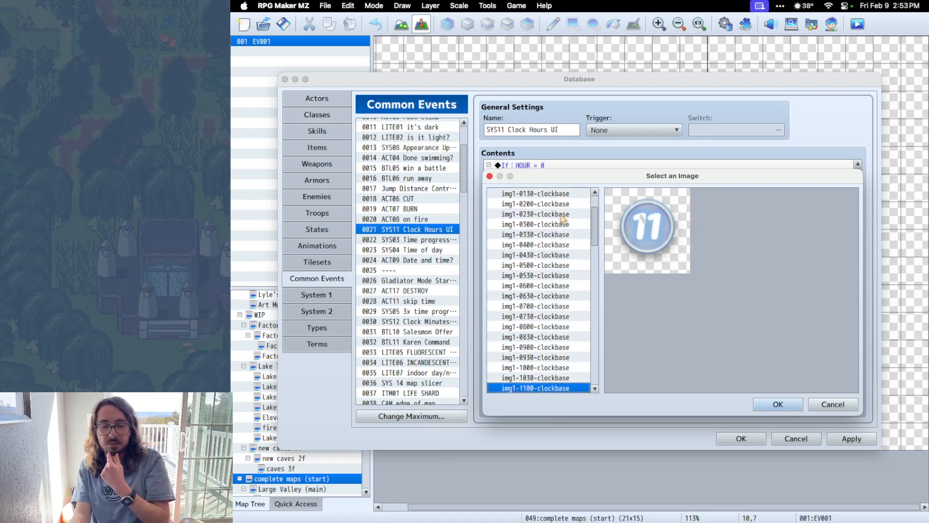
key("Down")
key("Down")
key("Down")
key("Down")
key("Down")
key("Down")
key("Down")
key("Down")
key("Down")
key("Down")
key("Down")
key("Down")
key("Down")
key("Down")
key("Down")
key("Down")
key("Down")
key("Down")
key("Down")
key("Down")
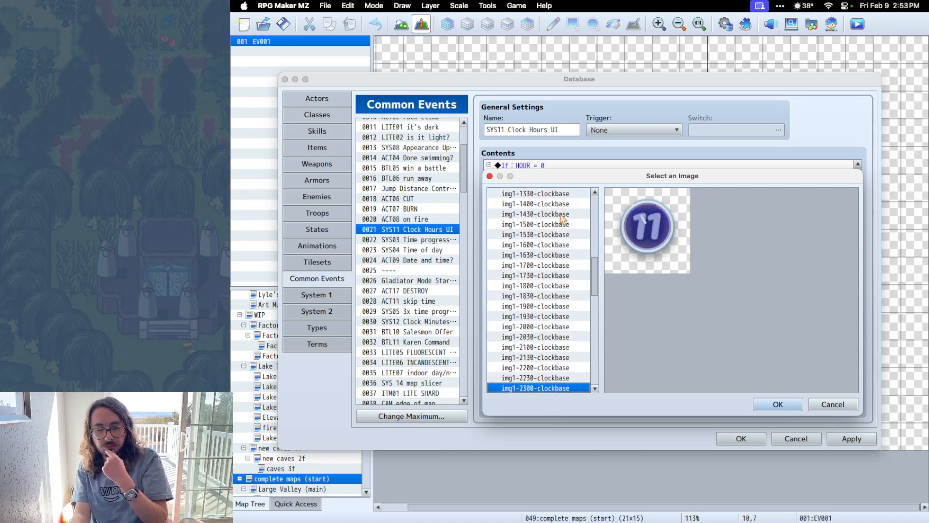
key("Down")
key("Down")
key("Down")
key("Down")
key("Down")
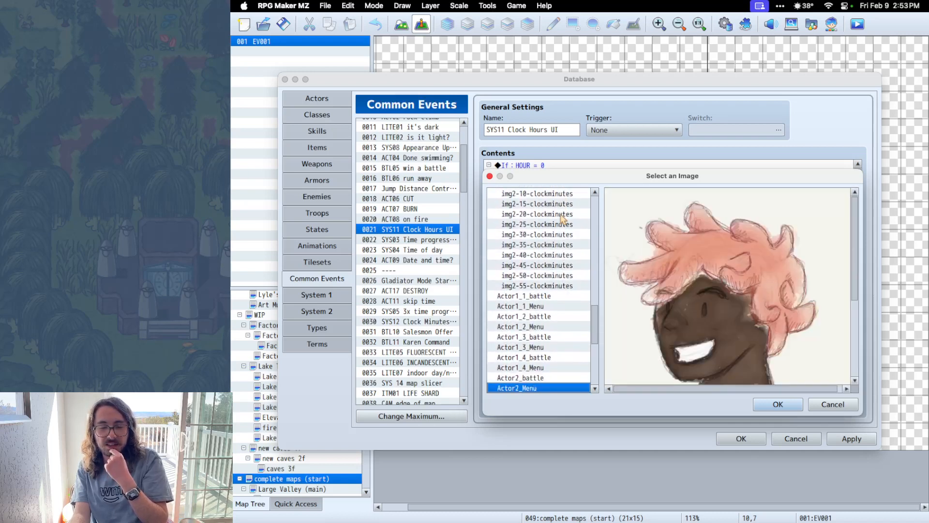
left_click(831, 404)
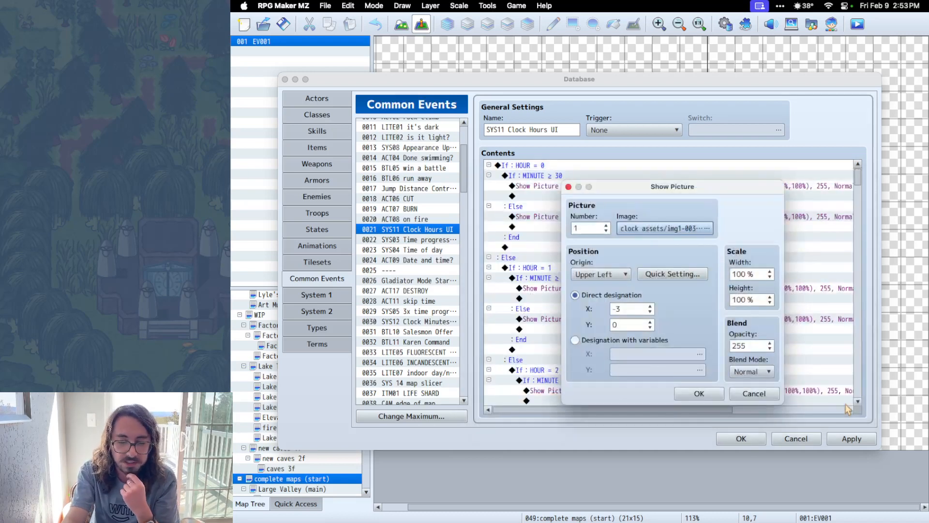
left_click(764, 397)
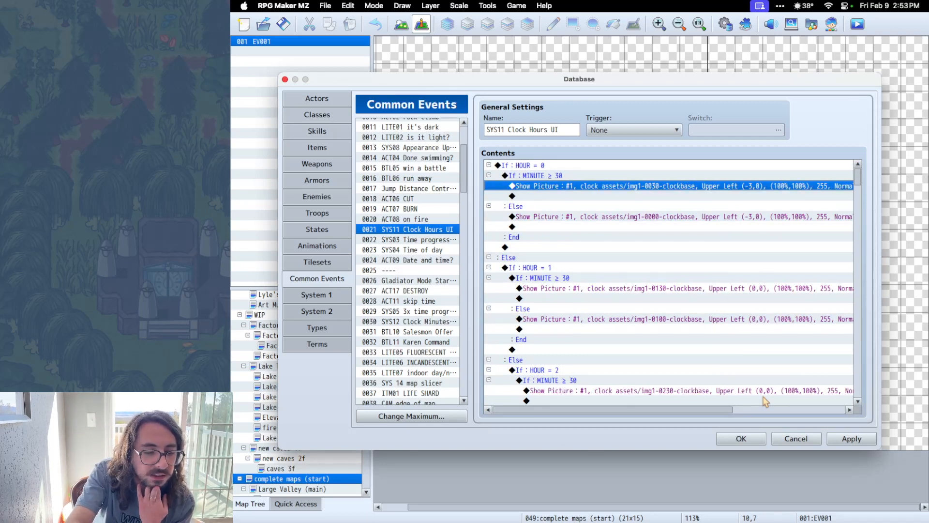
Show the Delivery Drone*3 troop (0022) and check the Appear Mid-Battle setting of its third drone.
left_click(342, 220)
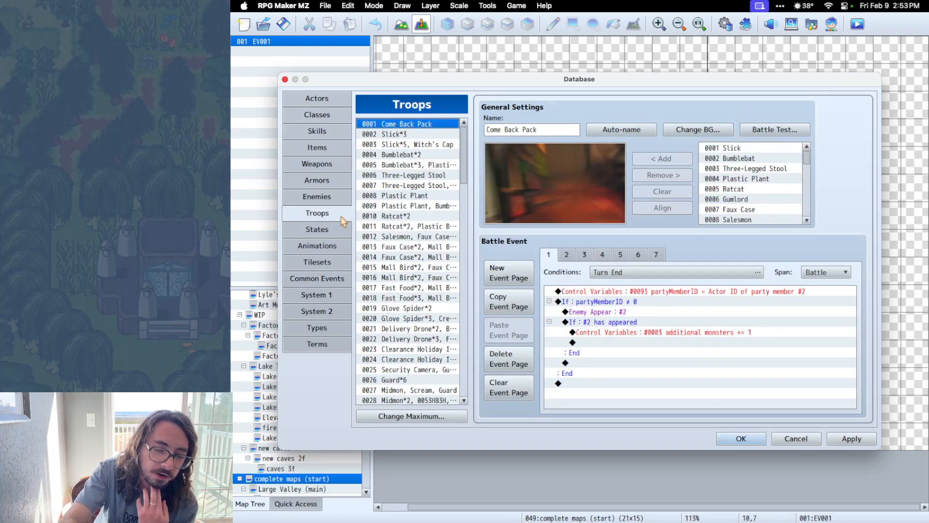
left_click(438, 338)
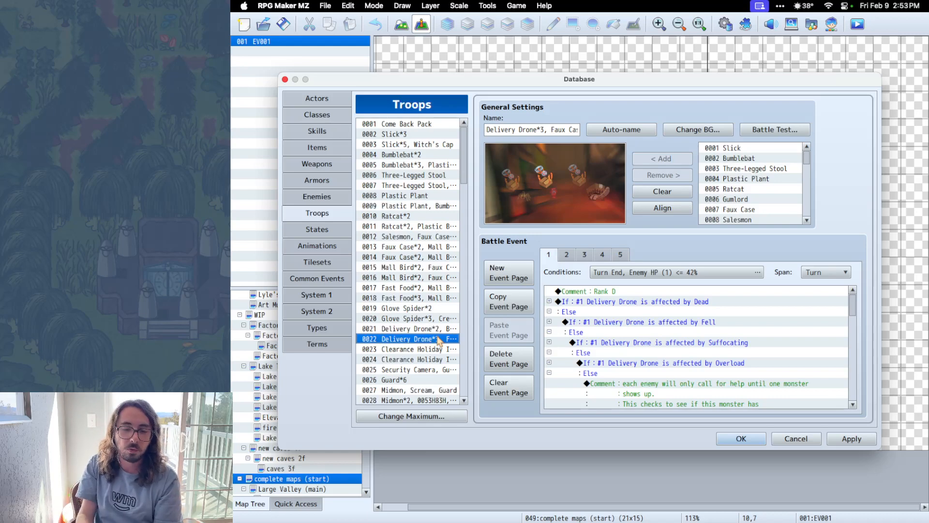
left_click(582, 185)
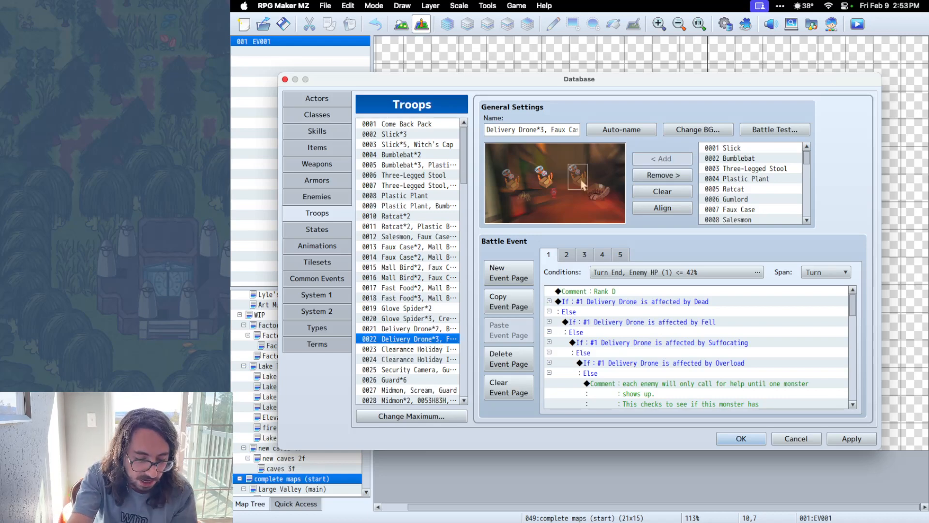
right_click(580, 176)
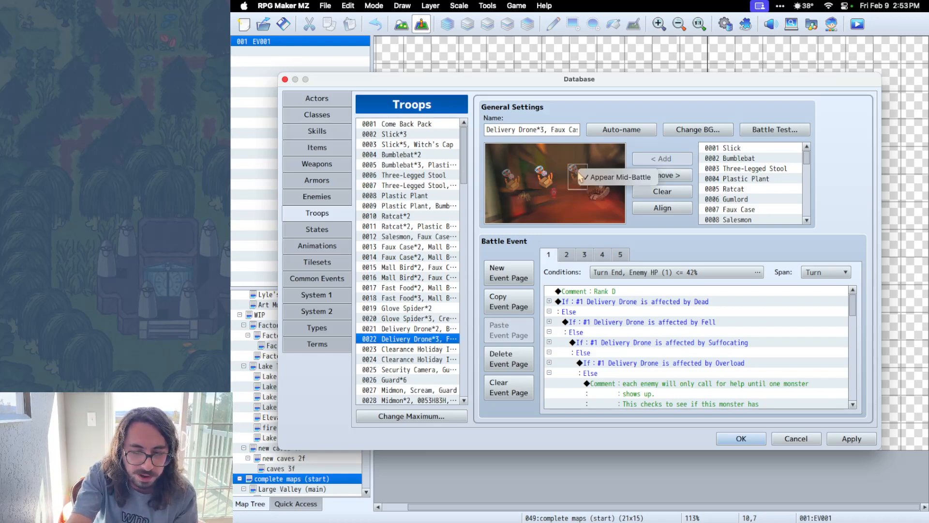
left_click(583, 177)
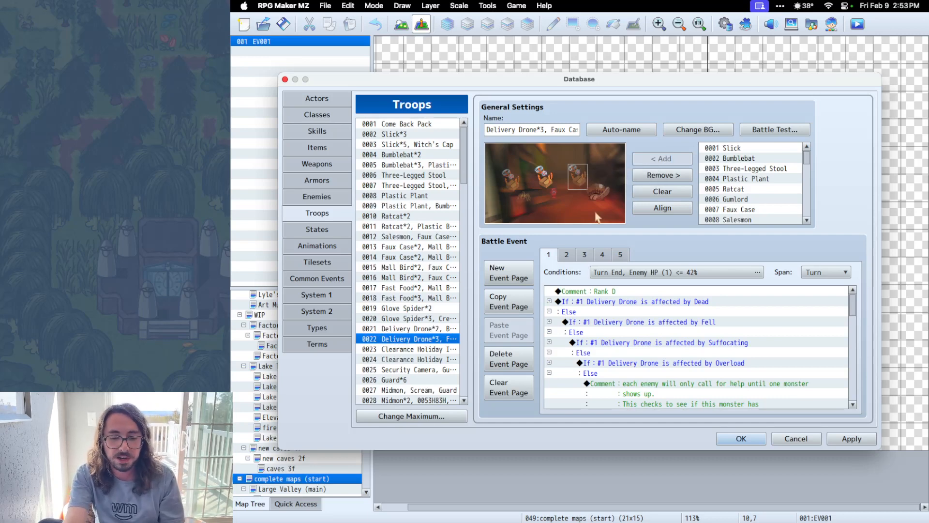
Examine the troop's battle event pages 1 and 2, checking the help-call commands and the Faux Case reinforcement.
scroll(764, 342, "down", 3)
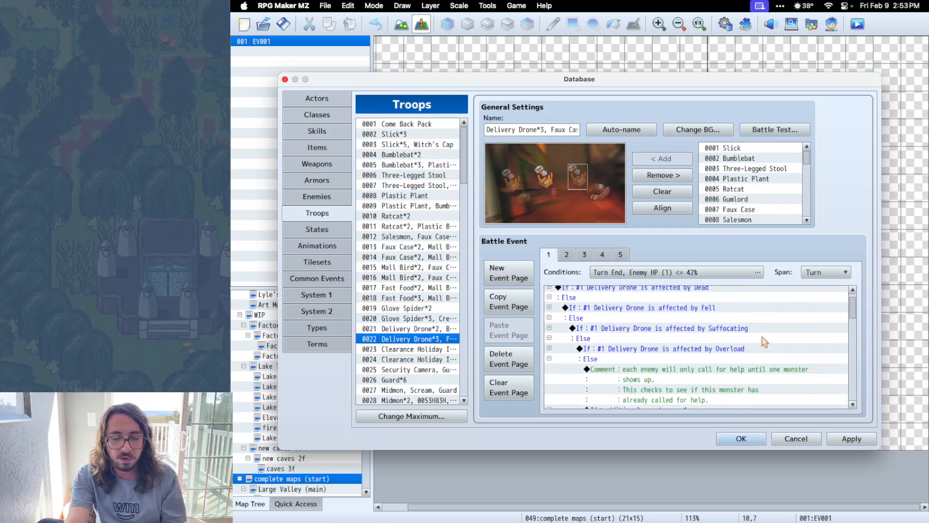
scroll(764, 342, "up", 1)
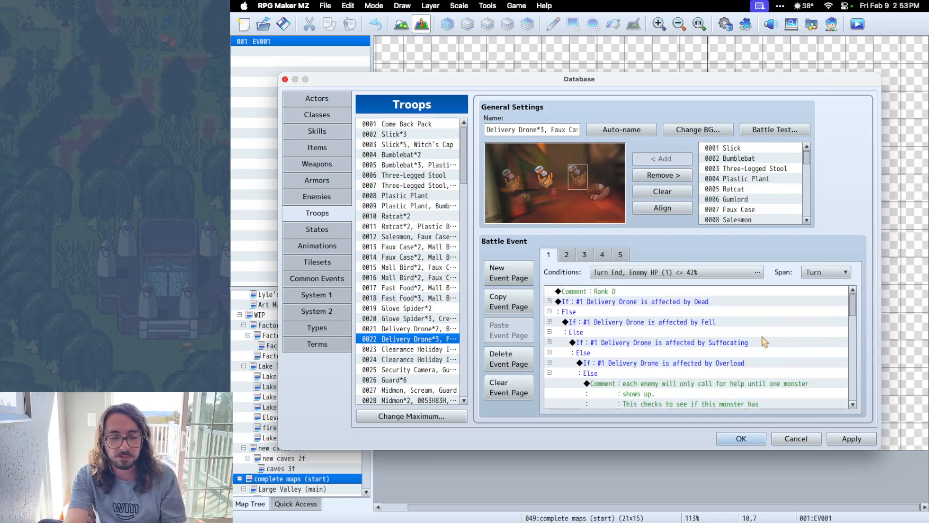
left_click(545, 177)
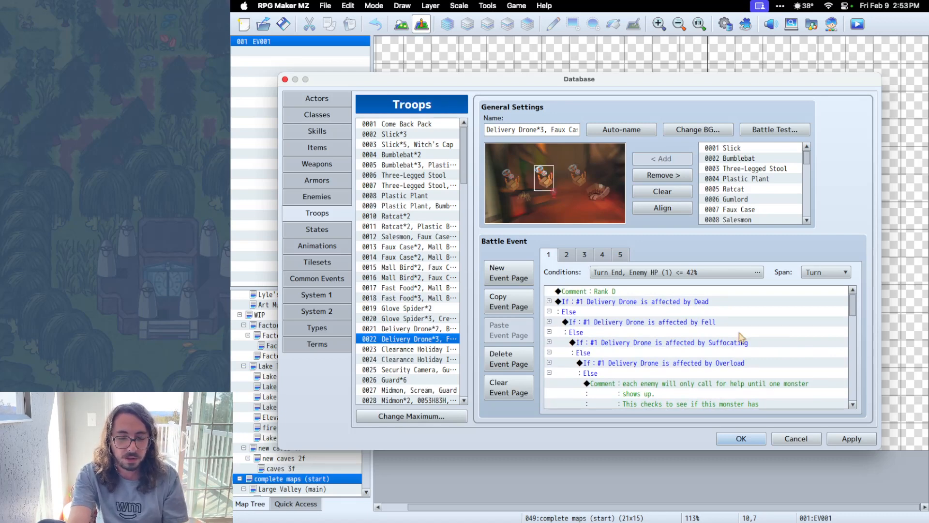
scroll(745, 337, "down", 10)
scroll(757, 334, "down", 1)
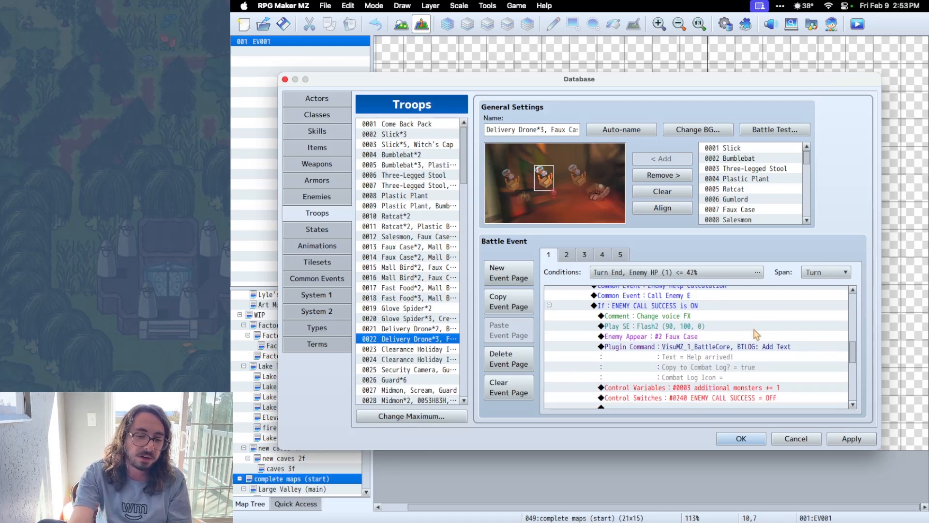
left_click(573, 256)
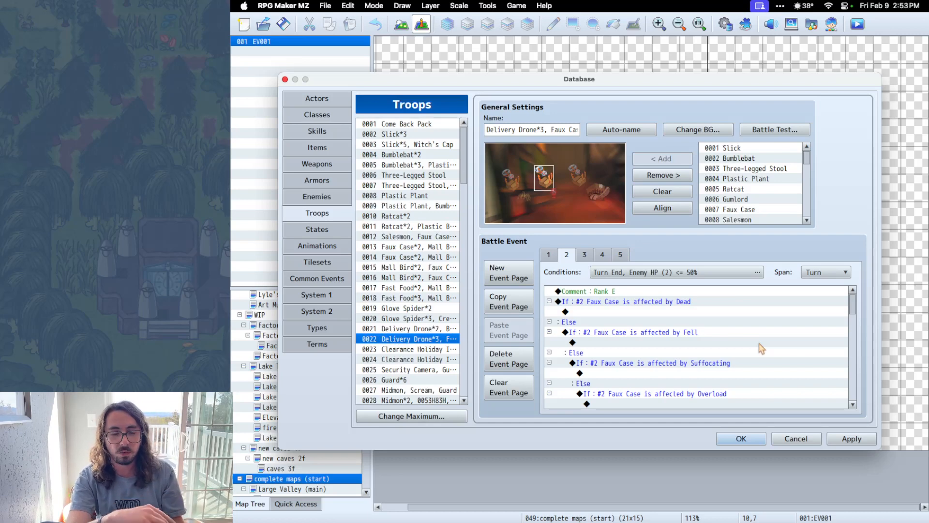
left_click(558, 192)
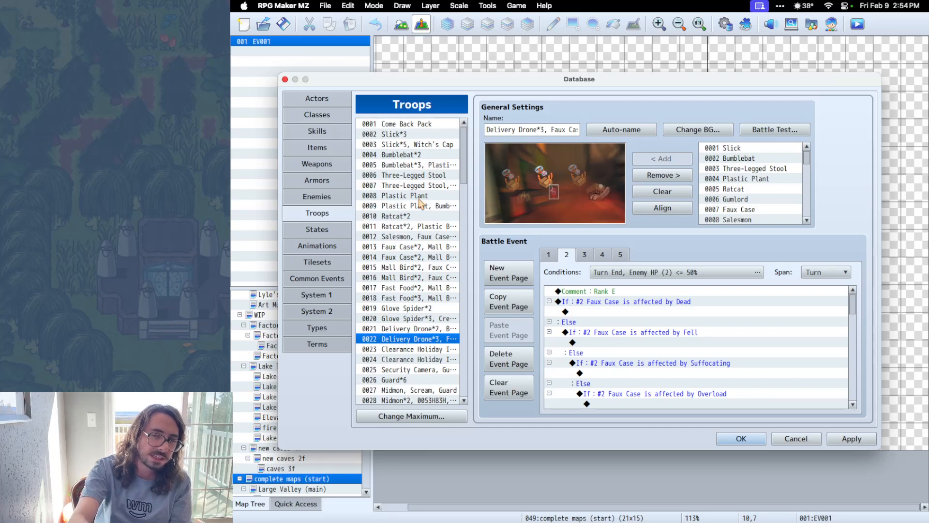
Find the Living Mannequin*4 troop (0051) and show its enemies and battle event.
scroll(420, 203, "down", 15)
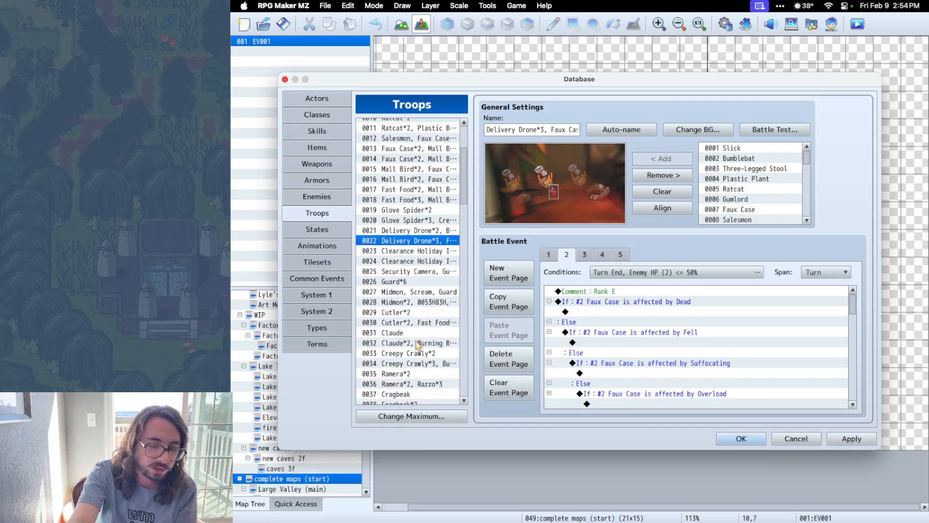
left_click(411, 172)
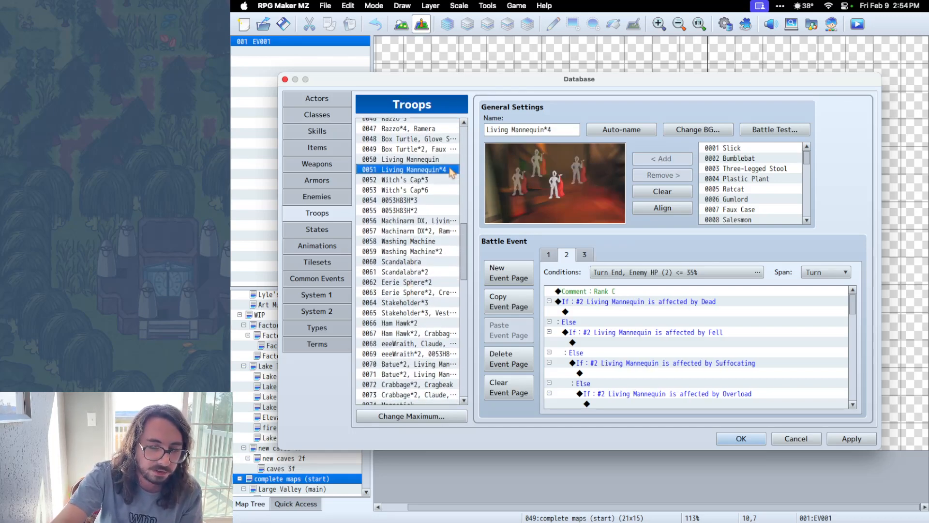
Show the Come Back Pack troop (0001) and examine the conditions and commands on its battle event pages 1 to 3.
scroll(419, 217, "up", 15)
scroll(419, 217, "up", 1)
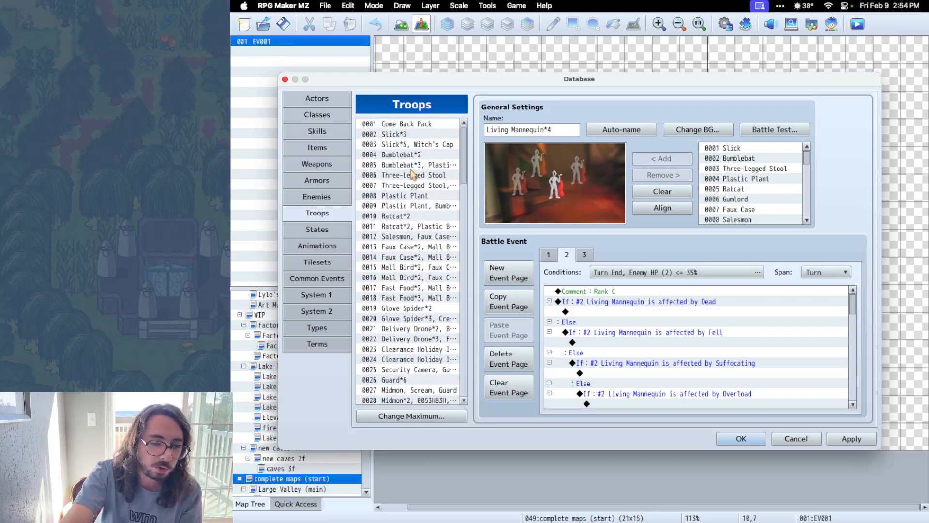
left_click(425, 124)
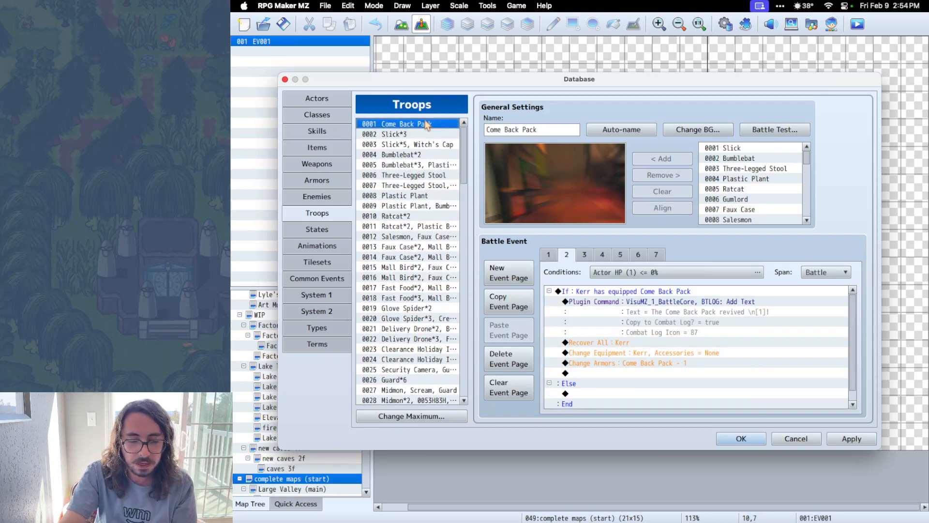
left_click(550, 255)
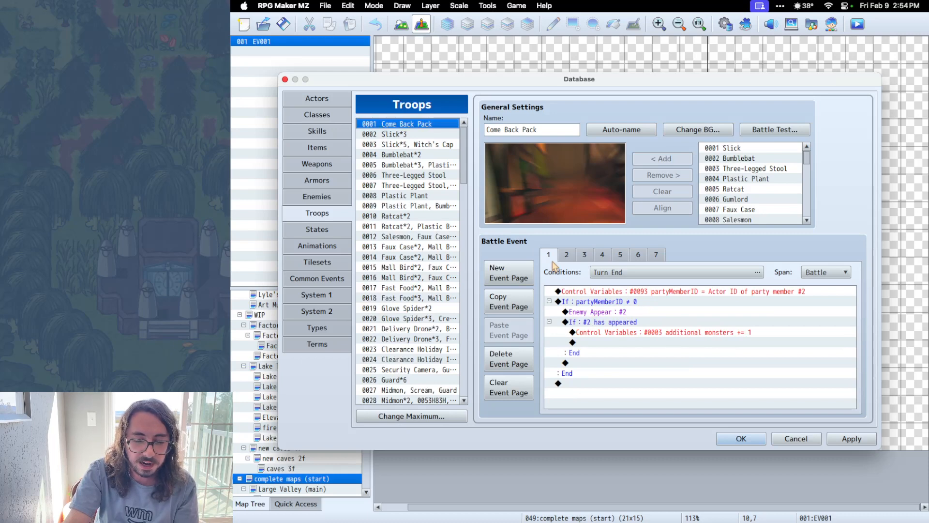
left_click(566, 255)
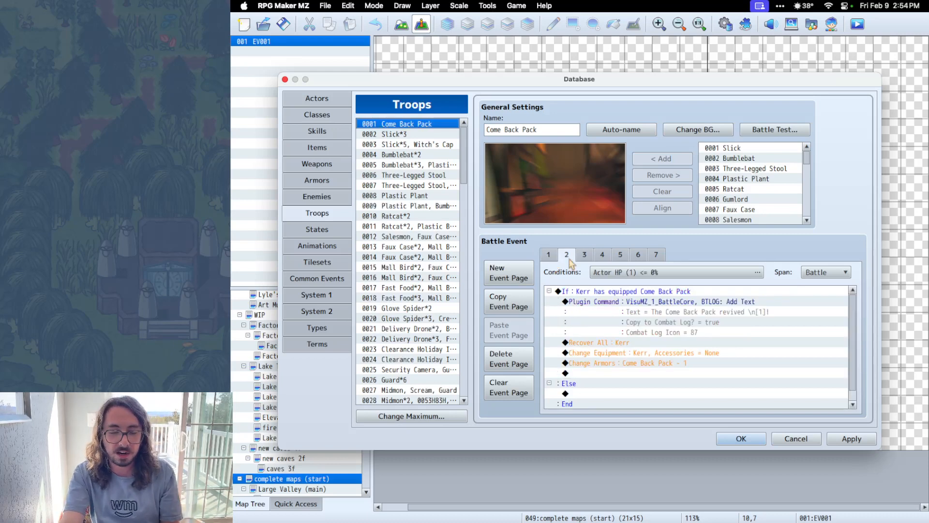
left_click(584, 255)
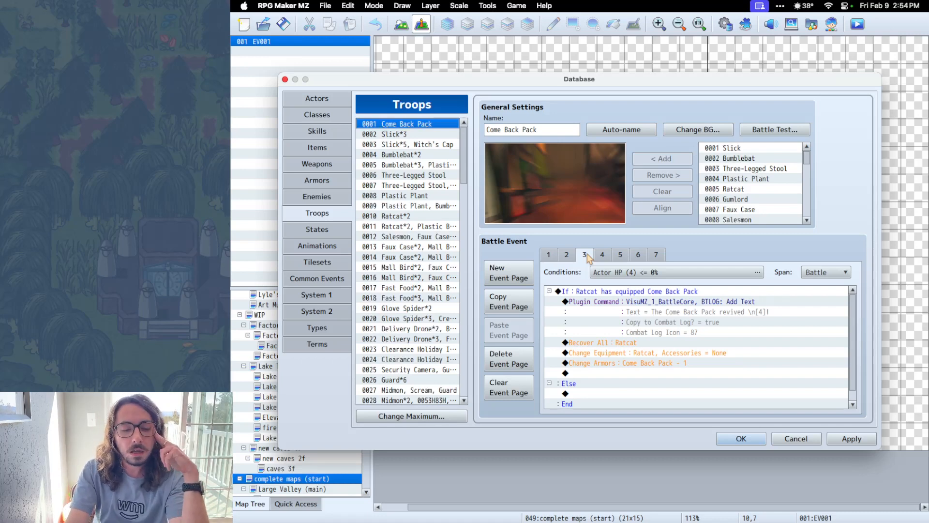
Show the database's actors and classes, and view each class in turn from Twink (0009) to Daddy (0014).
left_click(335, 105)
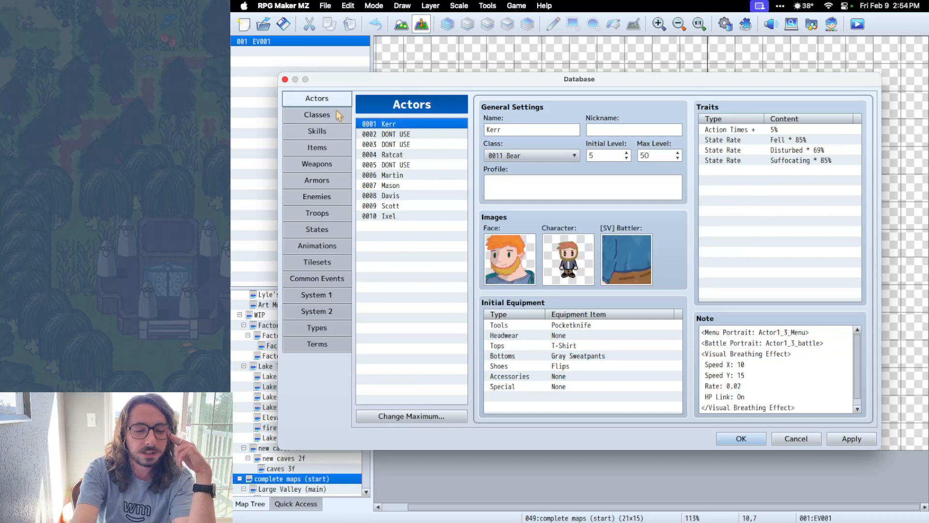
left_click(331, 115)
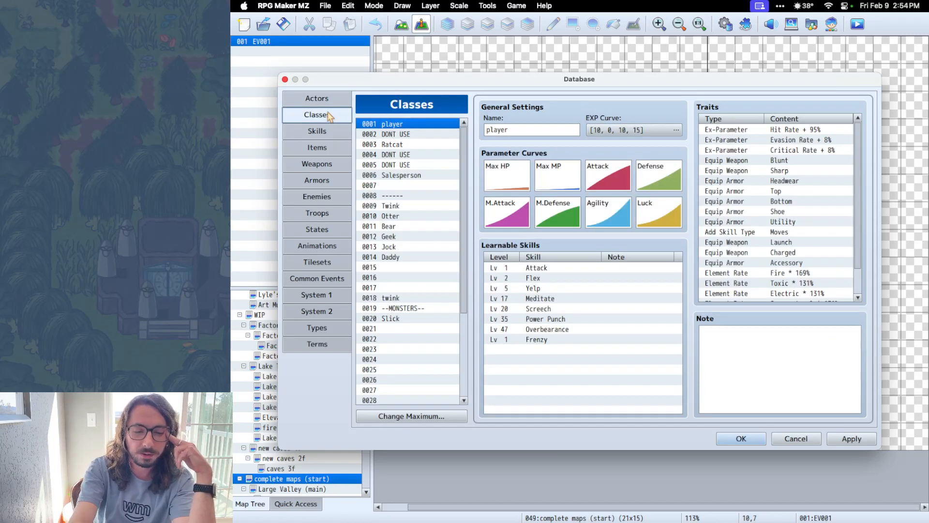
left_click(418, 207)
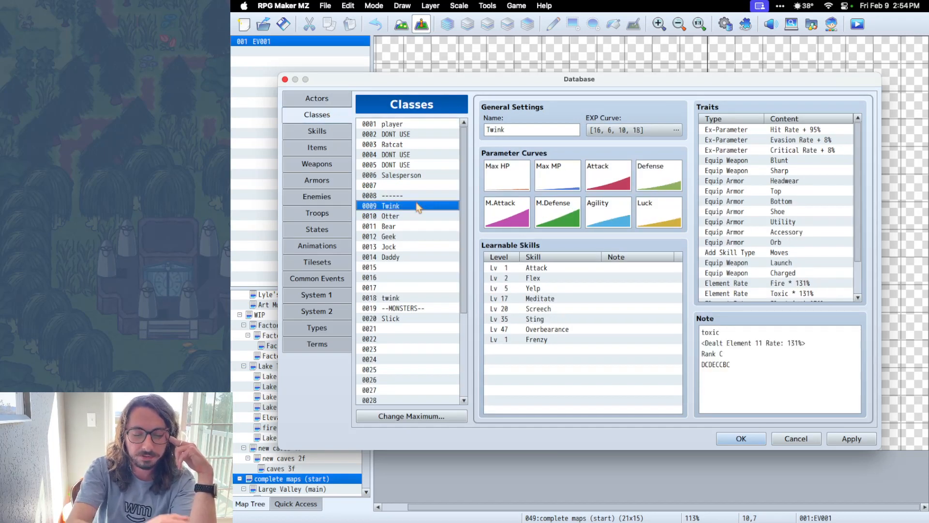
left_click(374, 217)
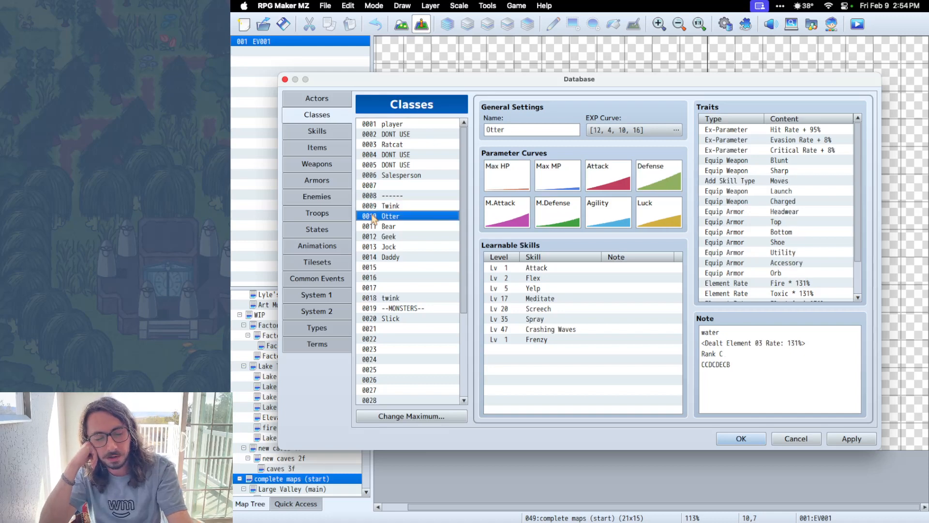
left_click(373, 227)
left_click(371, 237)
left_click(370, 247)
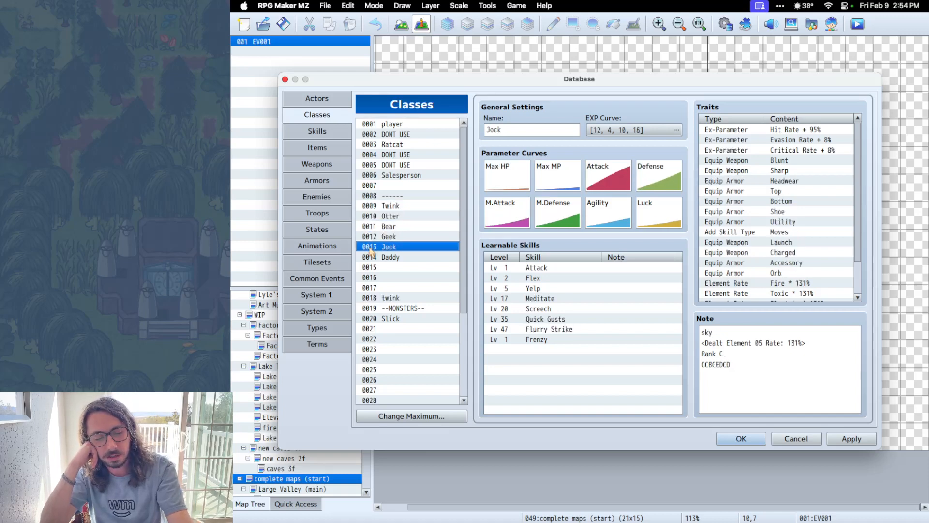
left_click(368, 257)
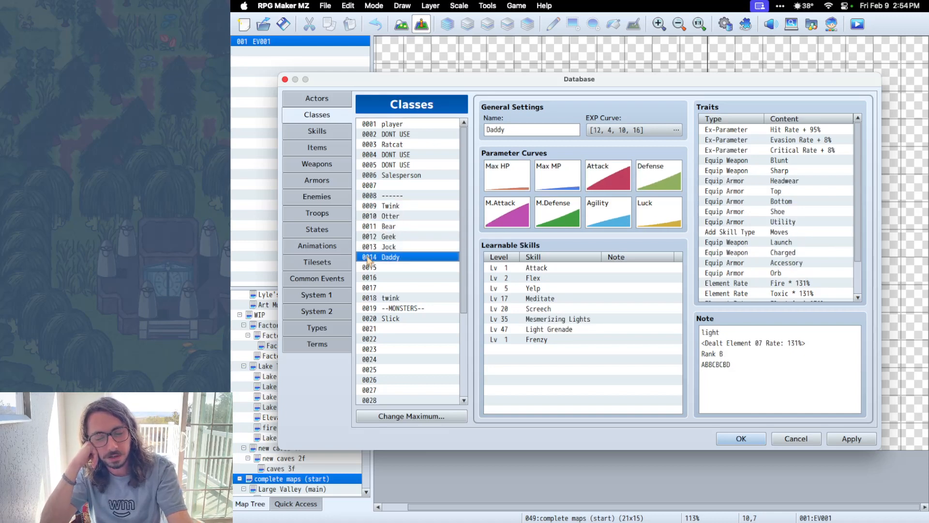
Compare the learnable skills and element notes of the Twink, Otter, Bear, Geek and Jock classes, ending on Otter.
left_click(369, 208)
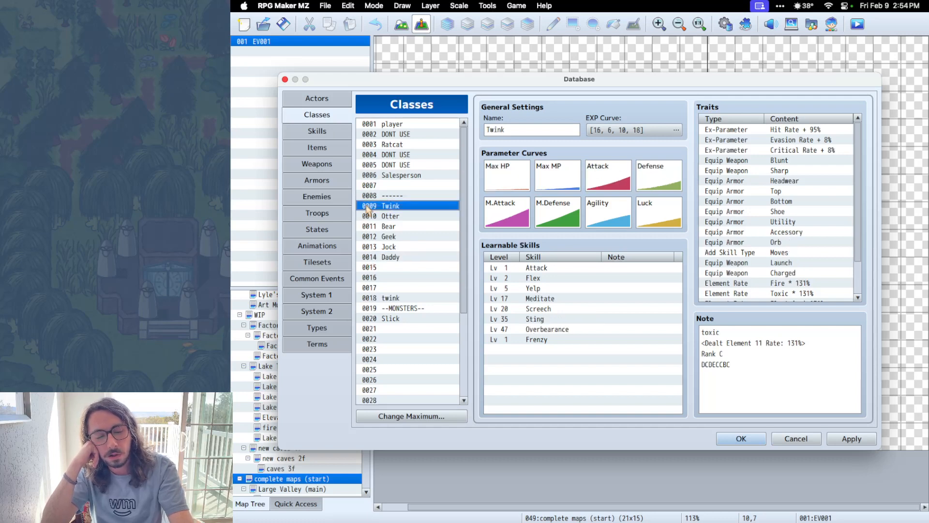
left_click(373, 217)
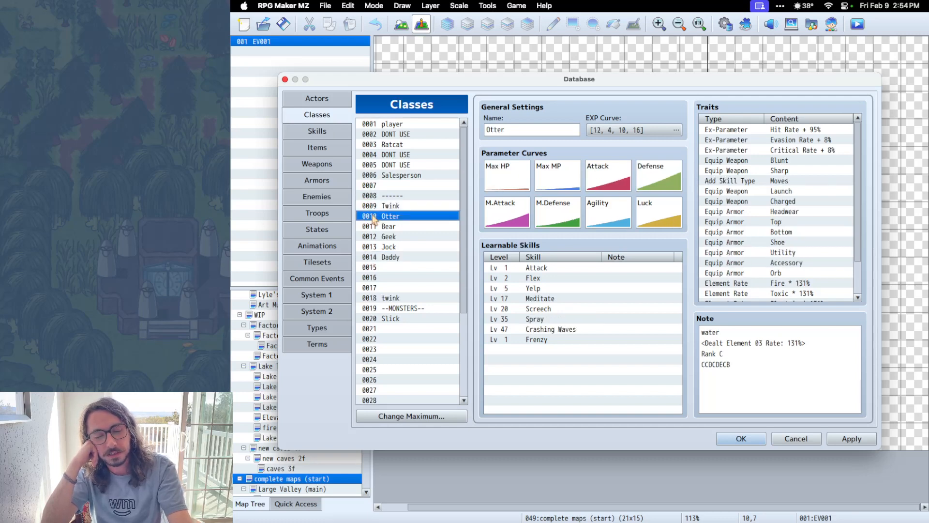
left_click(374, 228)
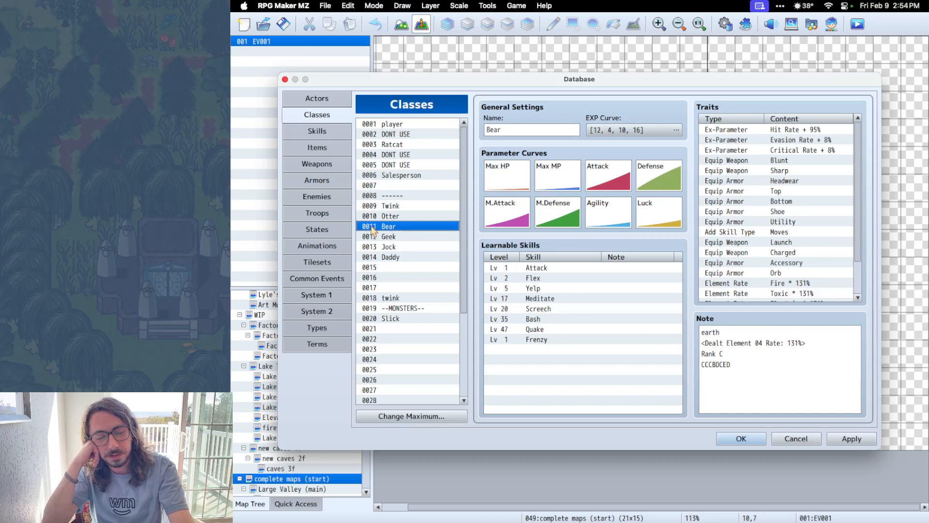
left_click(367, 238)
left_click(373, 247)
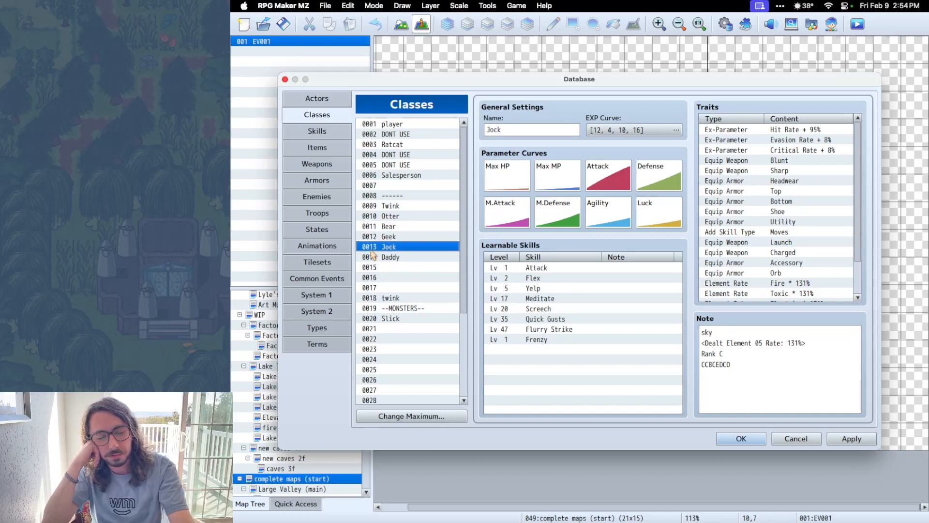
left_click(372, 217)
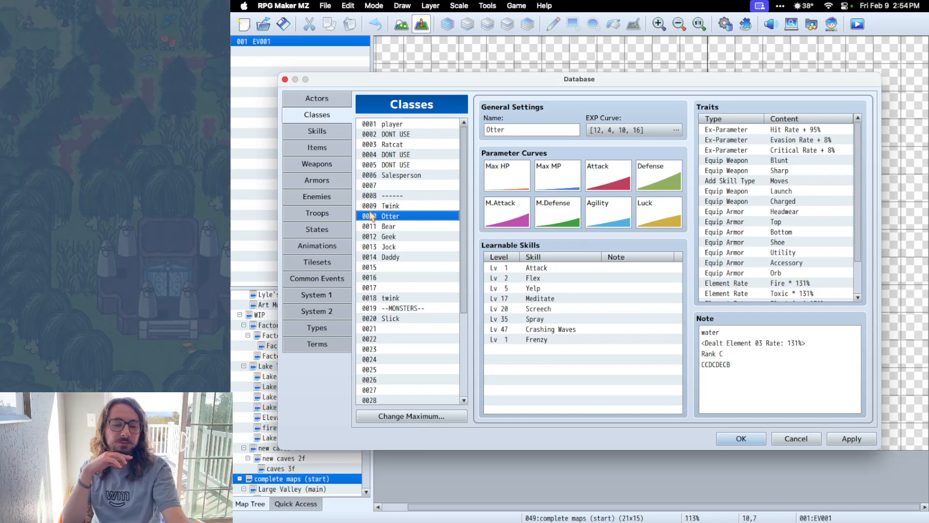
Close the database, discarding its changes, and quit the editor.
left_click(798, 439)
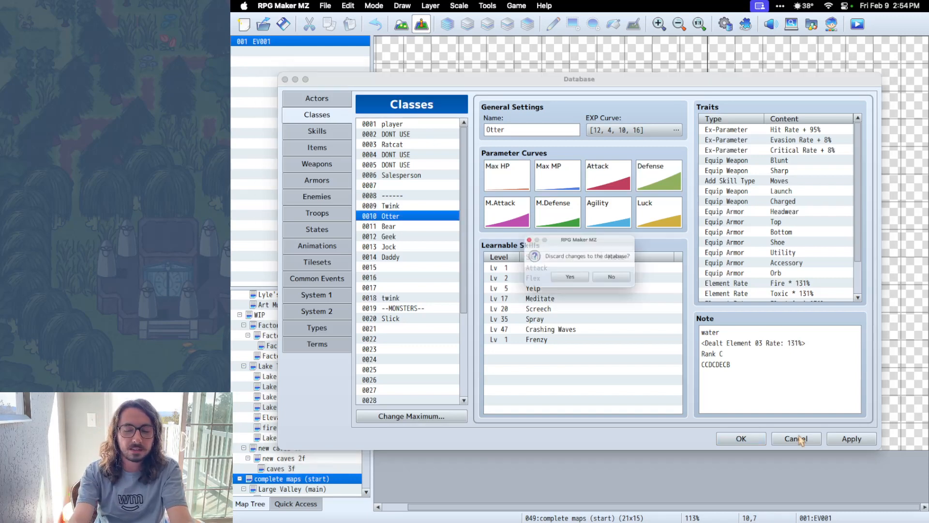
left_click(628, 283)
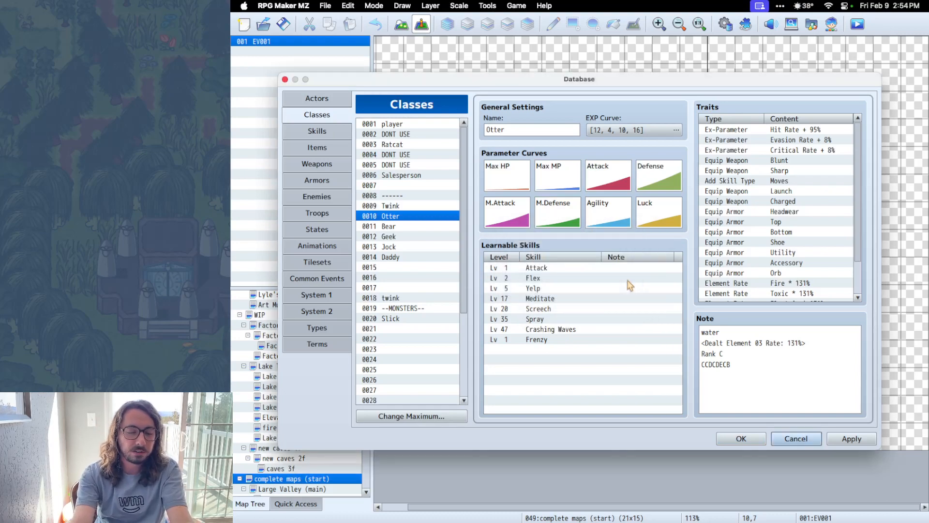
left_click(811, 439)
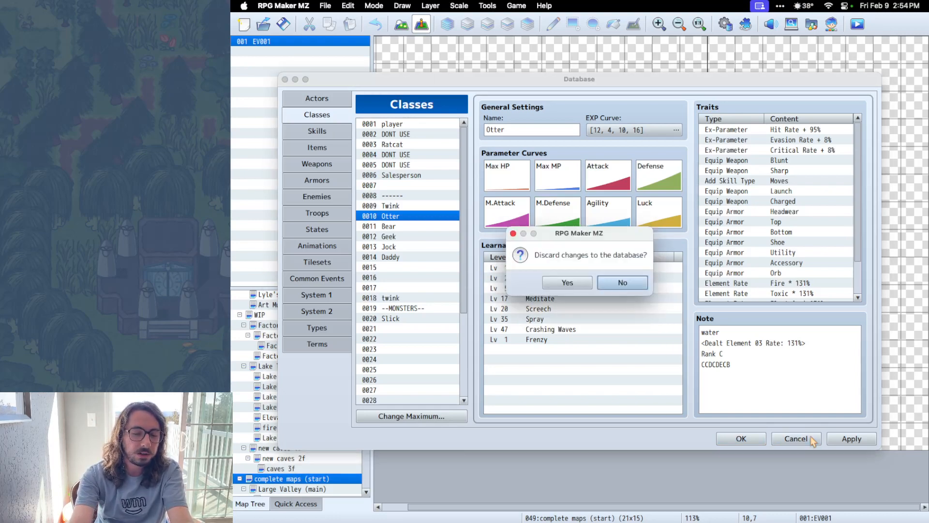
left_click(568, 282)
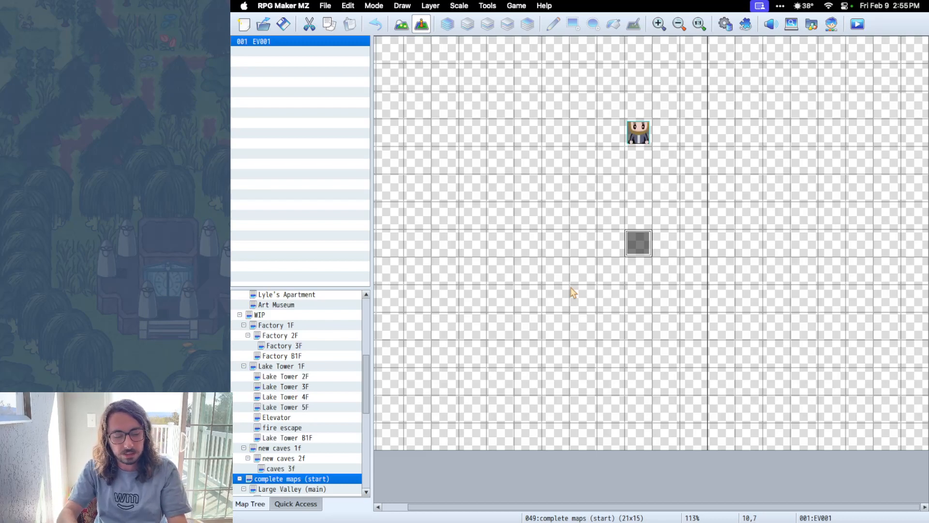
key("super+q")
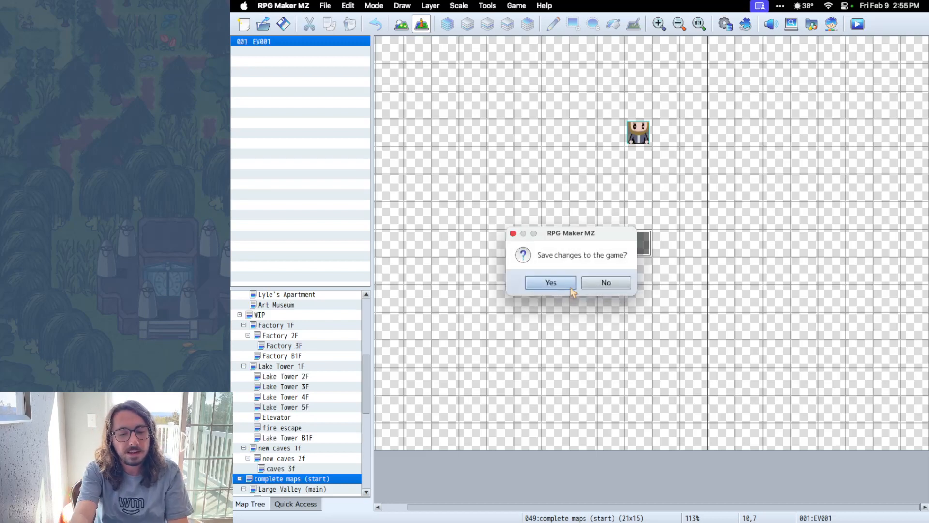